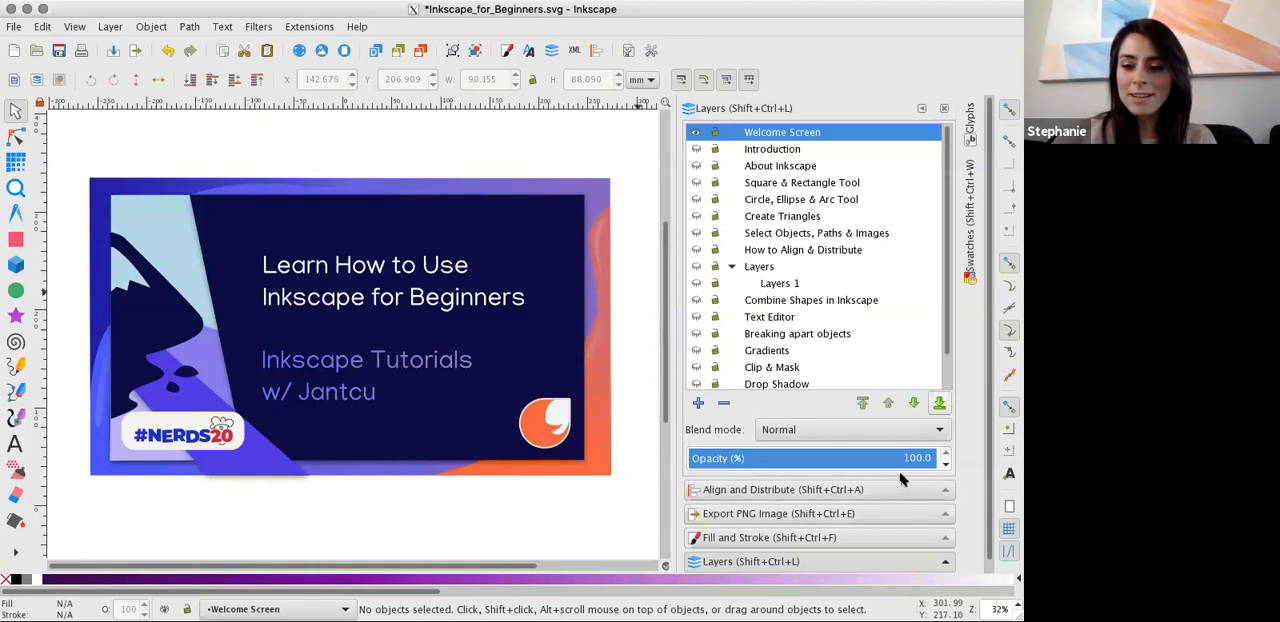
Show the Introduction layer and hide the Welcome Screen layer.
{"action": "left_click", "coordinate": [518, 178]}
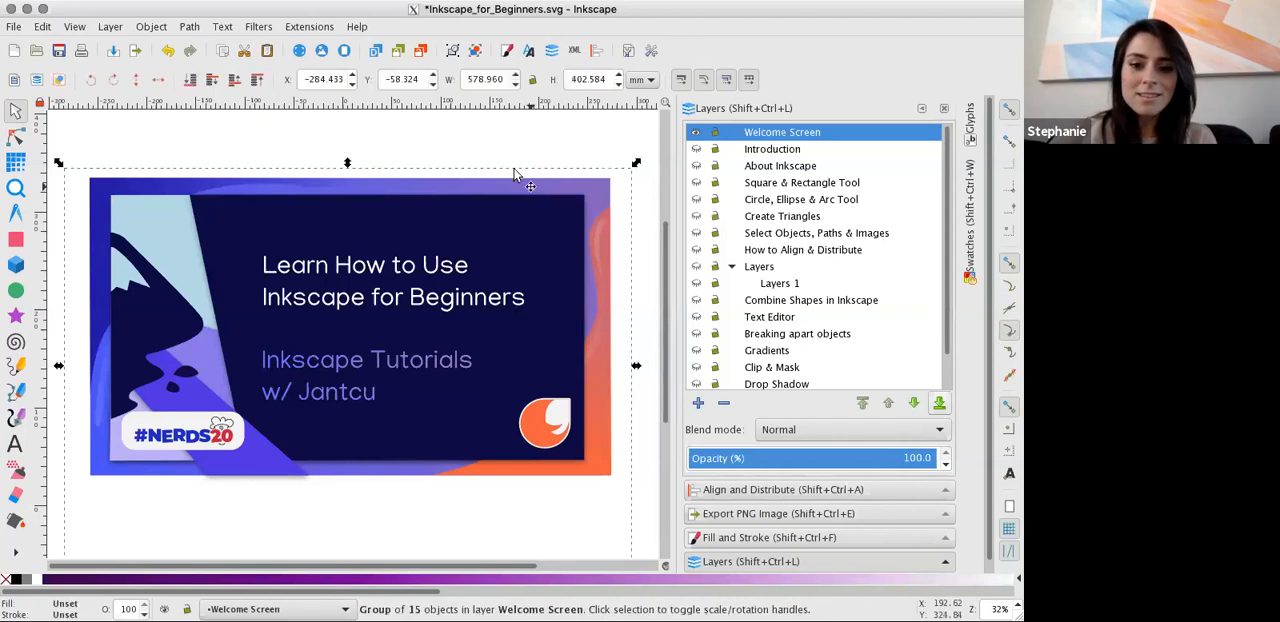
{"action": "left_click", "coordinate": [497, 152]}
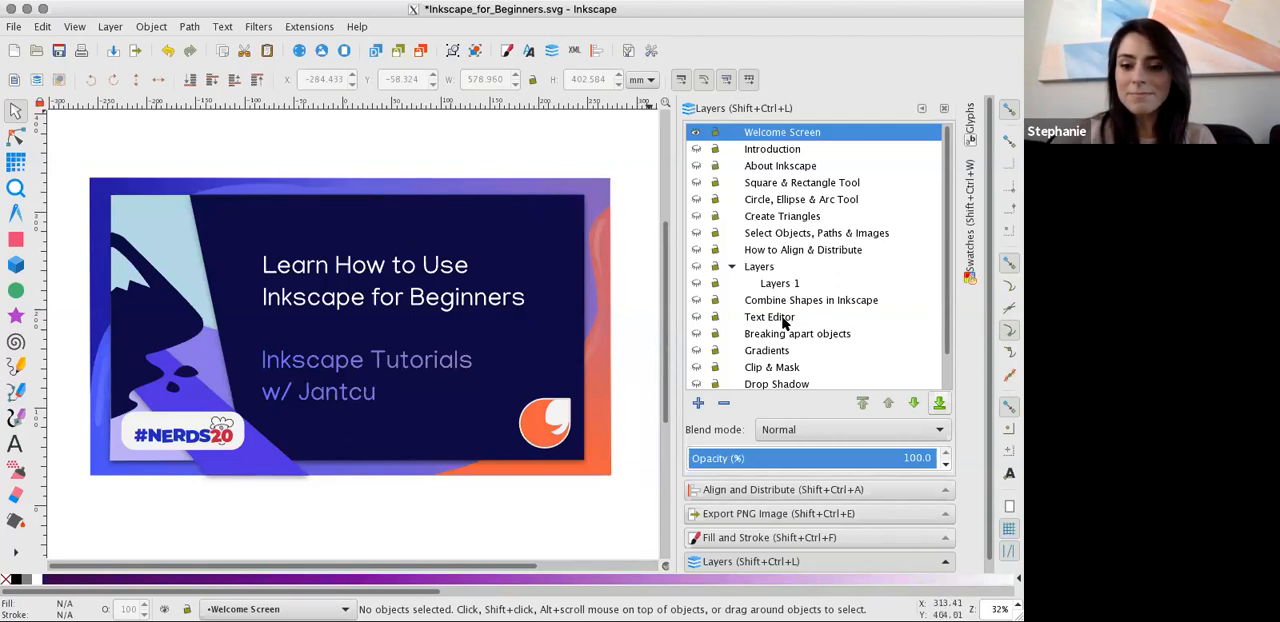
{"action": "left_click", "coordinate": [742, 152]}
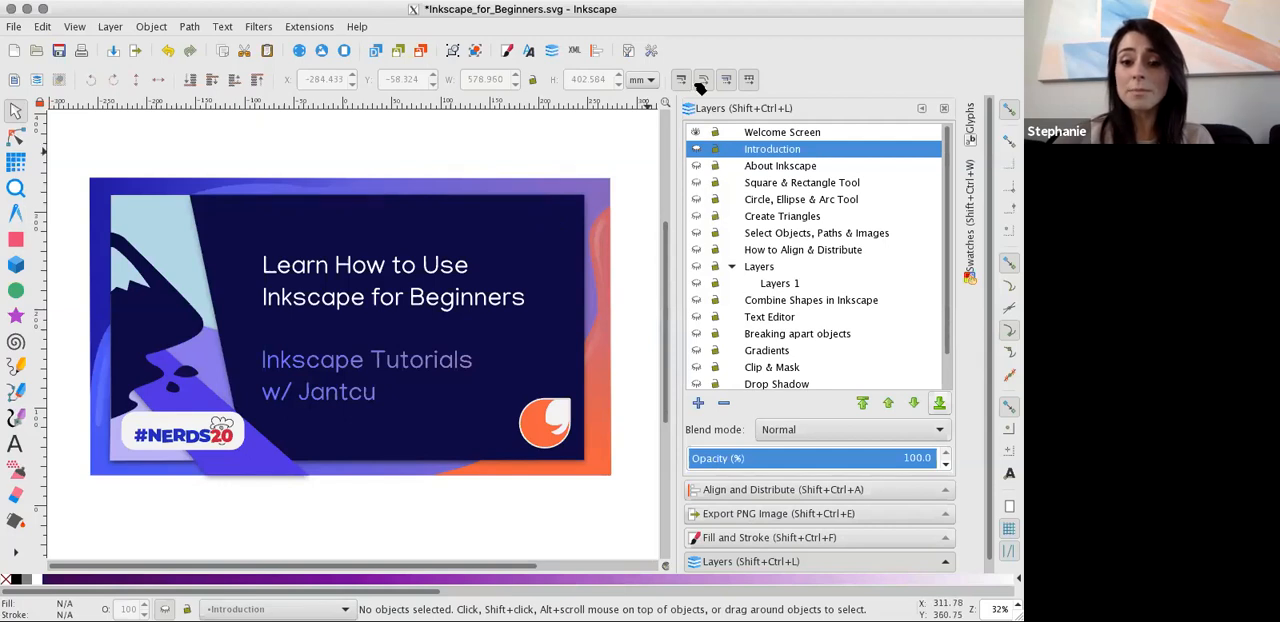
{"action": "left_click", "coordinate": [697, 148]}
{"action": "left_click", "coordinate": [697, 134]}
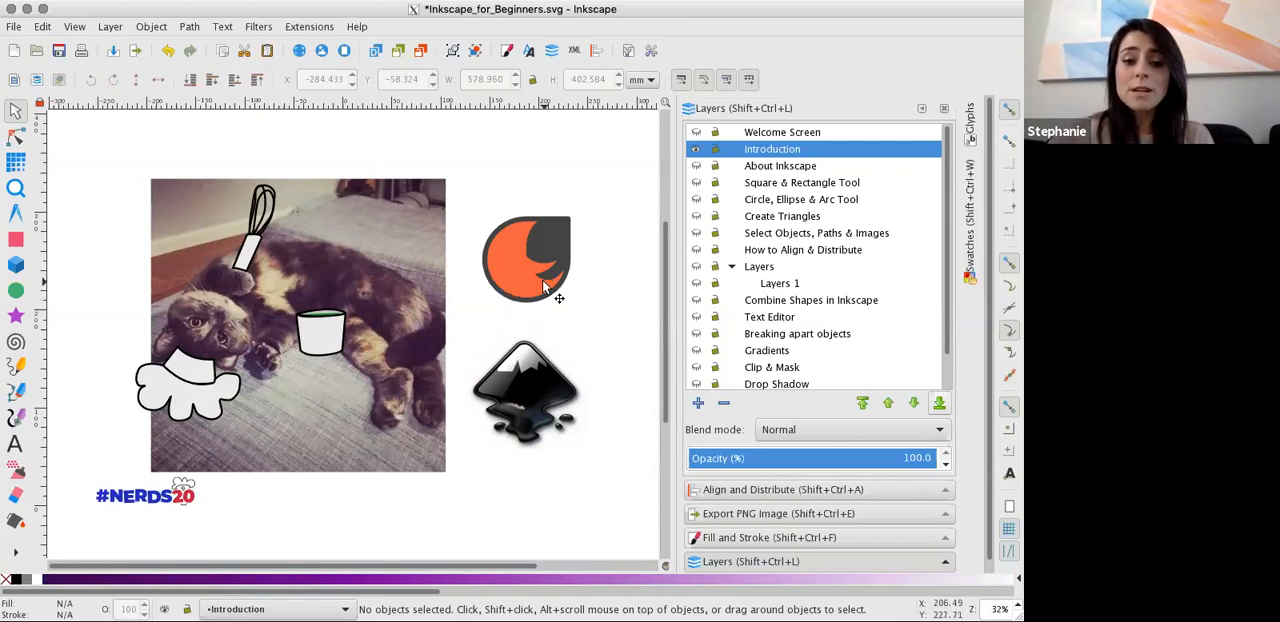
Hide the Introduction and About Inkscape layers and show the Square & Rectangle Tool layer.
{"action": "left_click", "coordinate": [696, 149]}
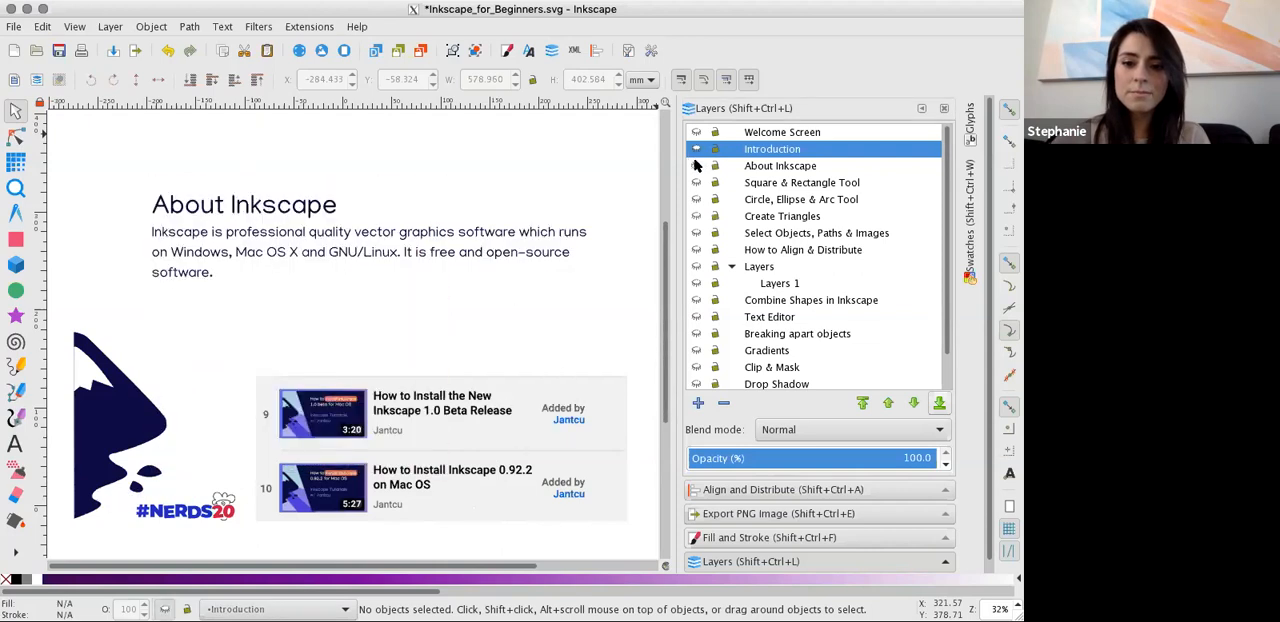
{"action": "left_click", "coordinate": [696, 167]}
{"action": "left_click", "coordinate": [696, 184]}
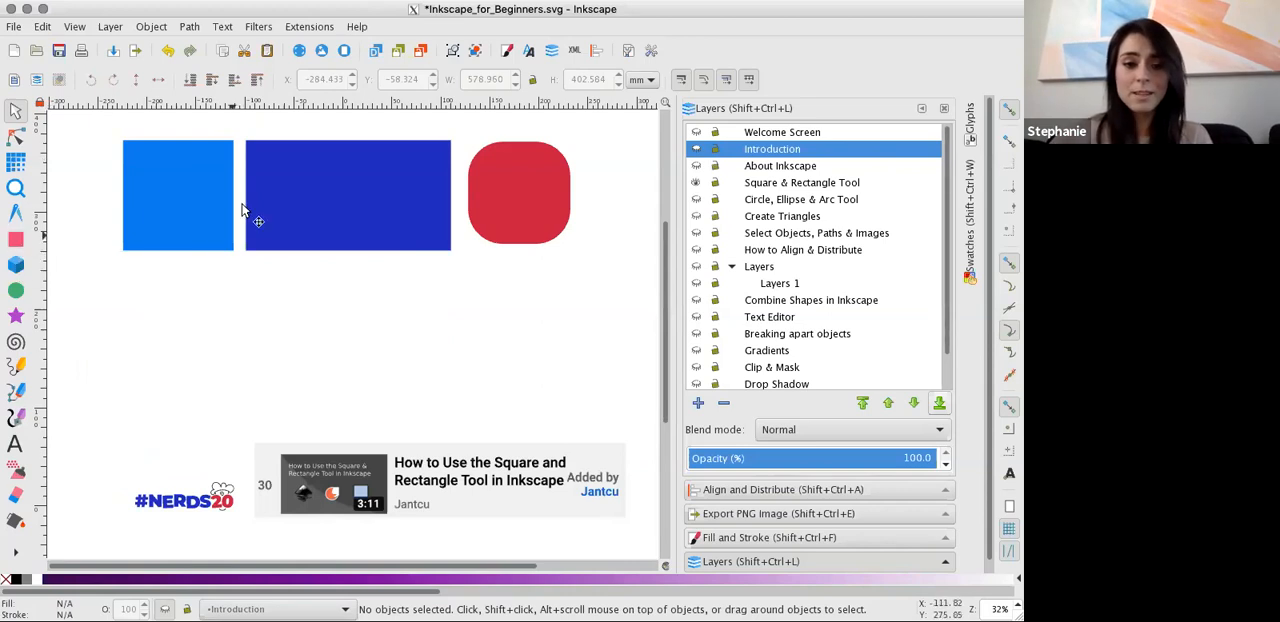
Examine the sample square, rectangle and rounded square by selecting them in turn.
{"action": "left_click", "coordinate": [300, 229]}
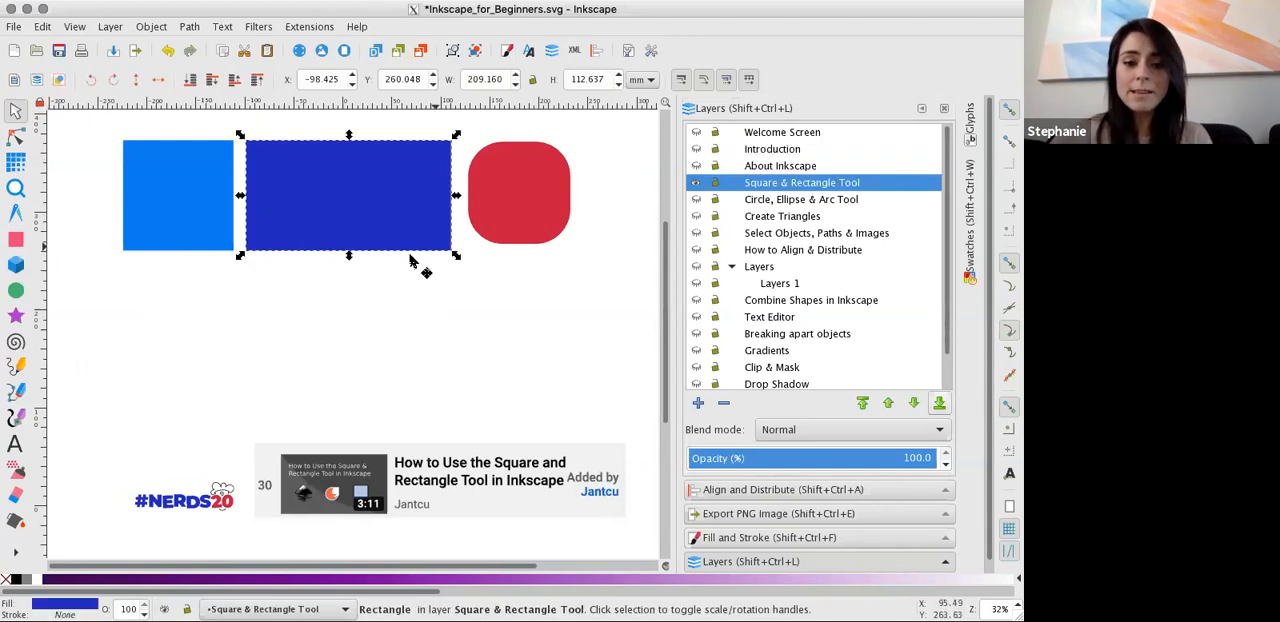
{"action": "left_click", "coordinate": [505, 201]}
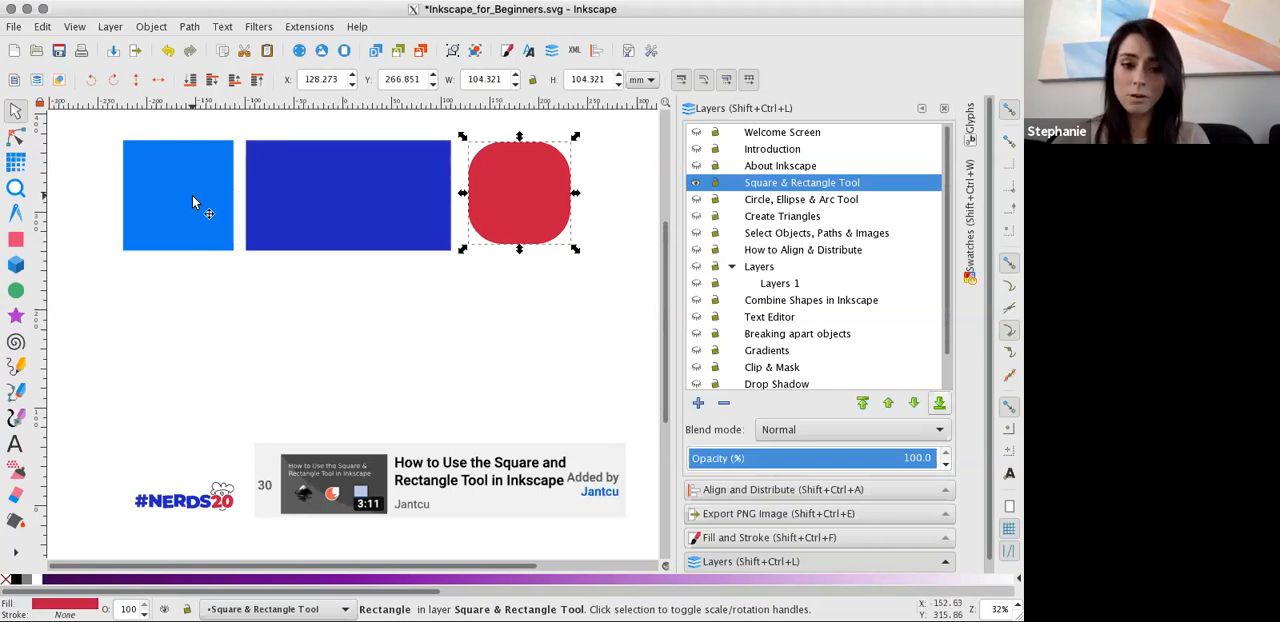
{"action": "left_click", "coordinate": [192, 195]}
{"action": "left_click", "coordinate": [394, 220]}
Move the red rounded square below the dark blue rectangle's corner and undo the last move.
{"action": "left_click", "coordinate": [476, 220]}
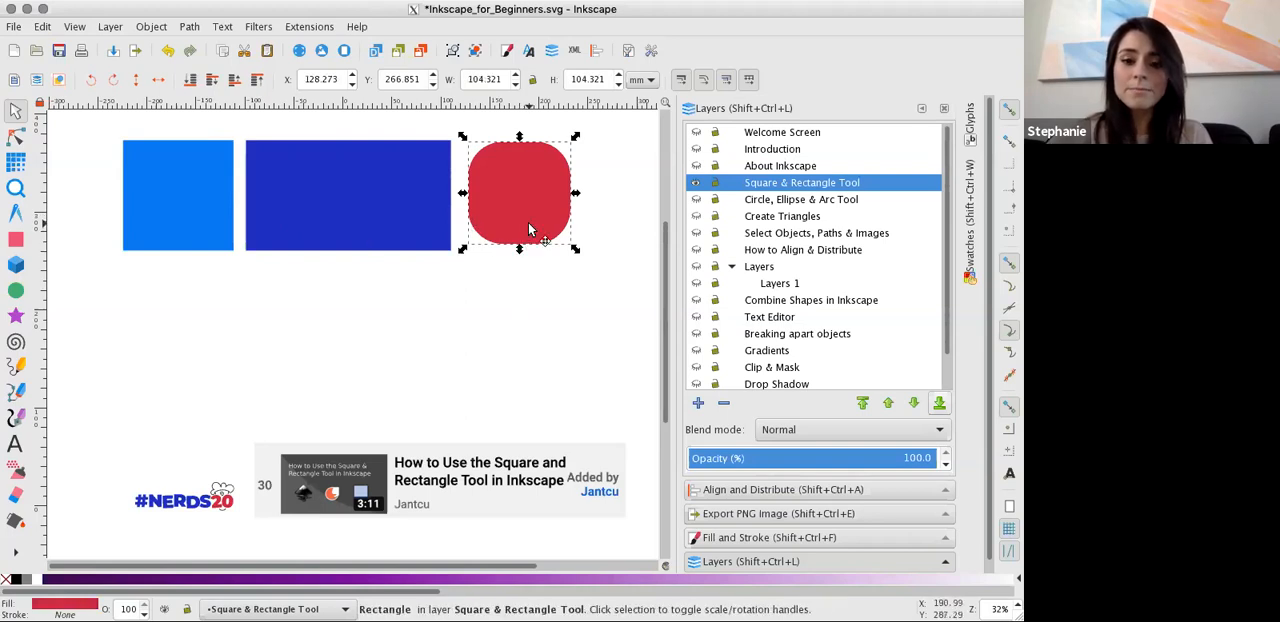
{"action": "left_click_drag", "start_coordinate": [528, 224], "coordinate": [505, 313]}
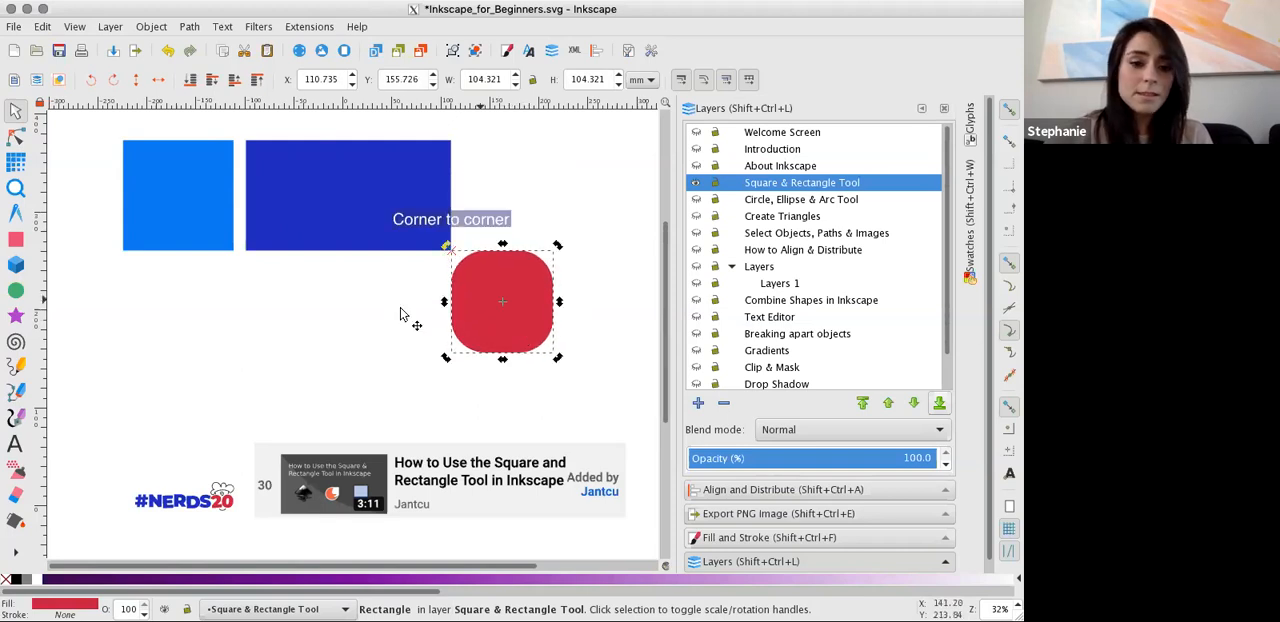
{"action": "key", "text": "ctrl+z"}
Draw a rounded rectangle below the light blue square and scale it proportionally to about 97 by 74 mm.
{"action": "key", "text": "r"}
{"action": "left_click_drag", "start_coordinate": [160, 294], "coordinate": [214, 332]}
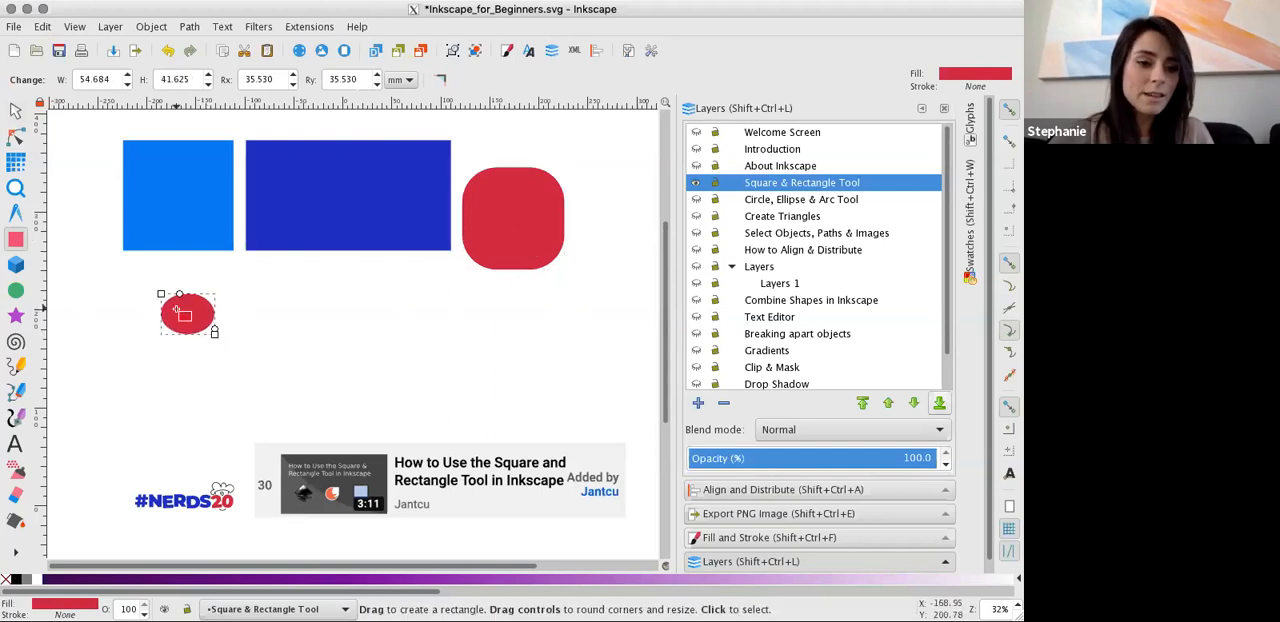
{"action": "left_click", "coordinate": [15, 110]}
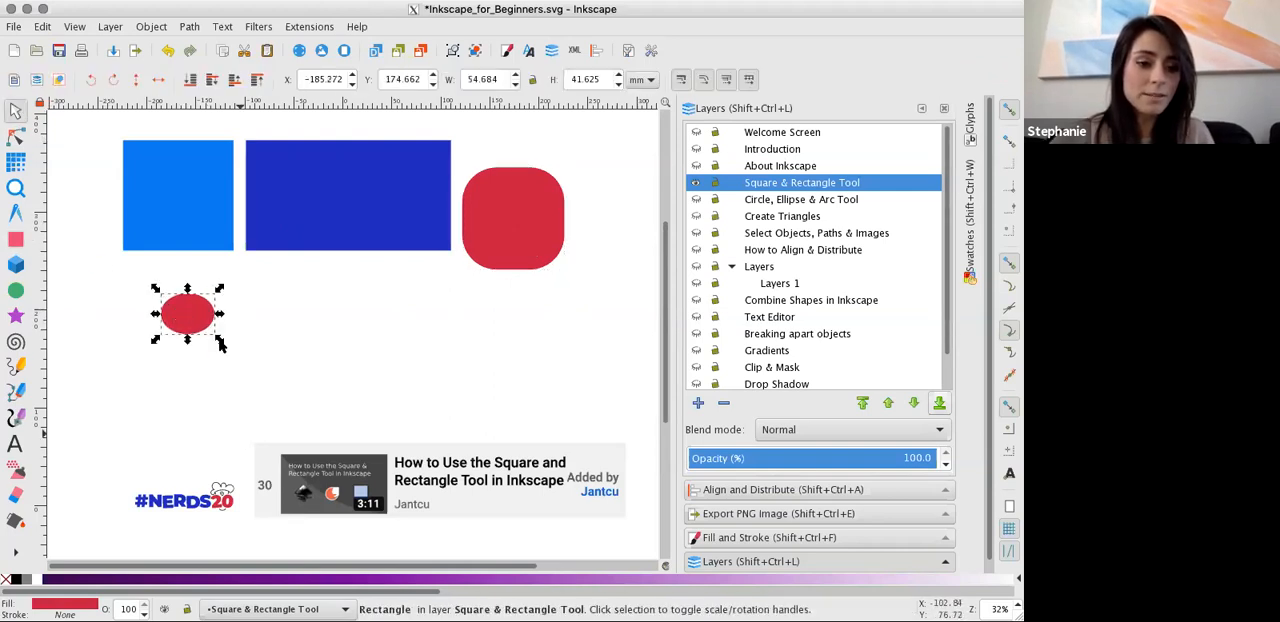
{"action": "left_click_drag", "start_coordinate": [220, 343], "coordinate": [261, 371]}
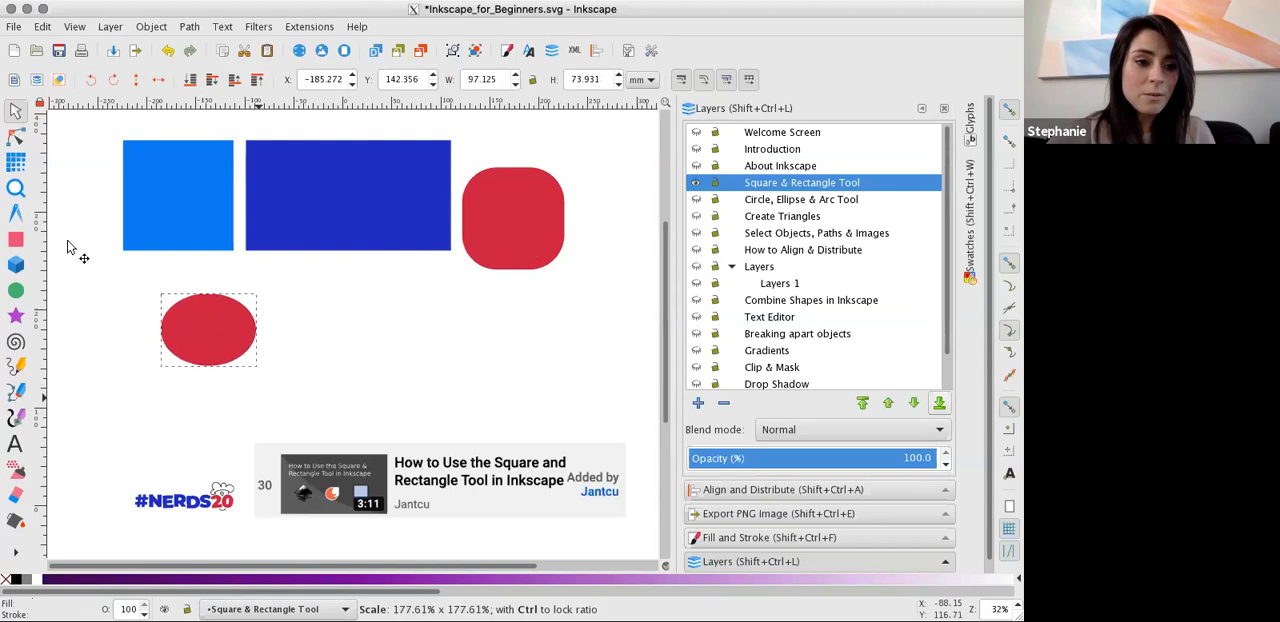
Resize the new rounded rectangle to about 108 by 65 mm with the Node tool and remove its corner rounding.
{"action": "left_click", "coordinate": [16, 140]}
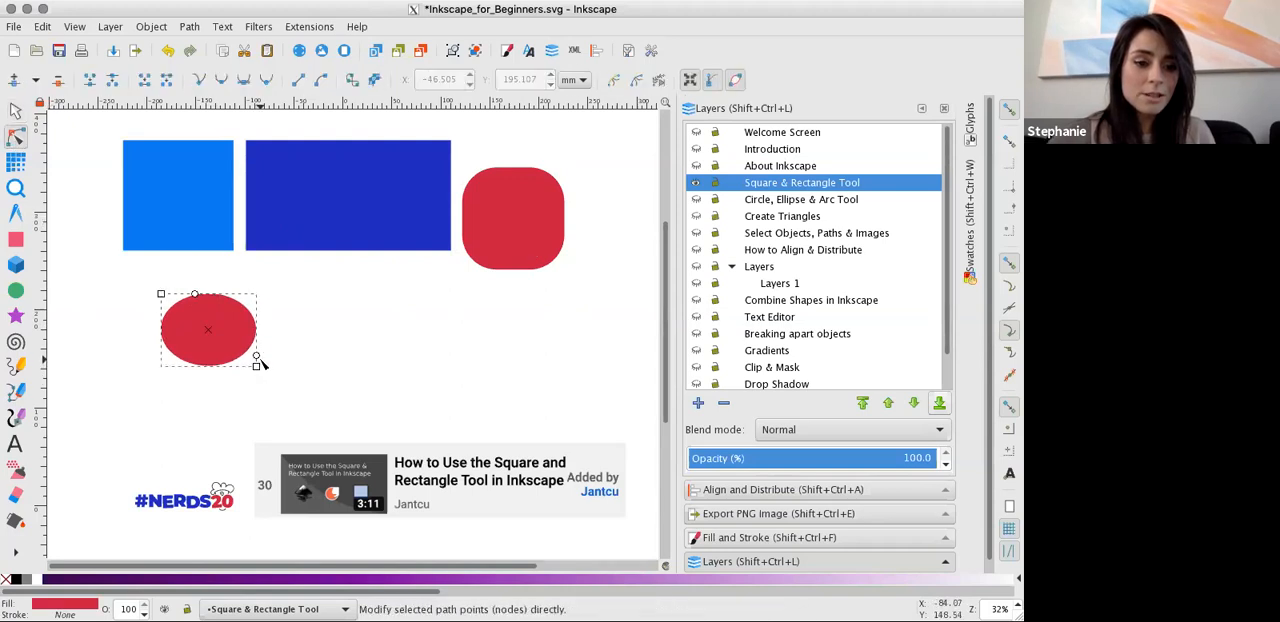
{"action": "left_click_drag", "start_coordinate": [258, 291], "coordinate": [208, 265]}
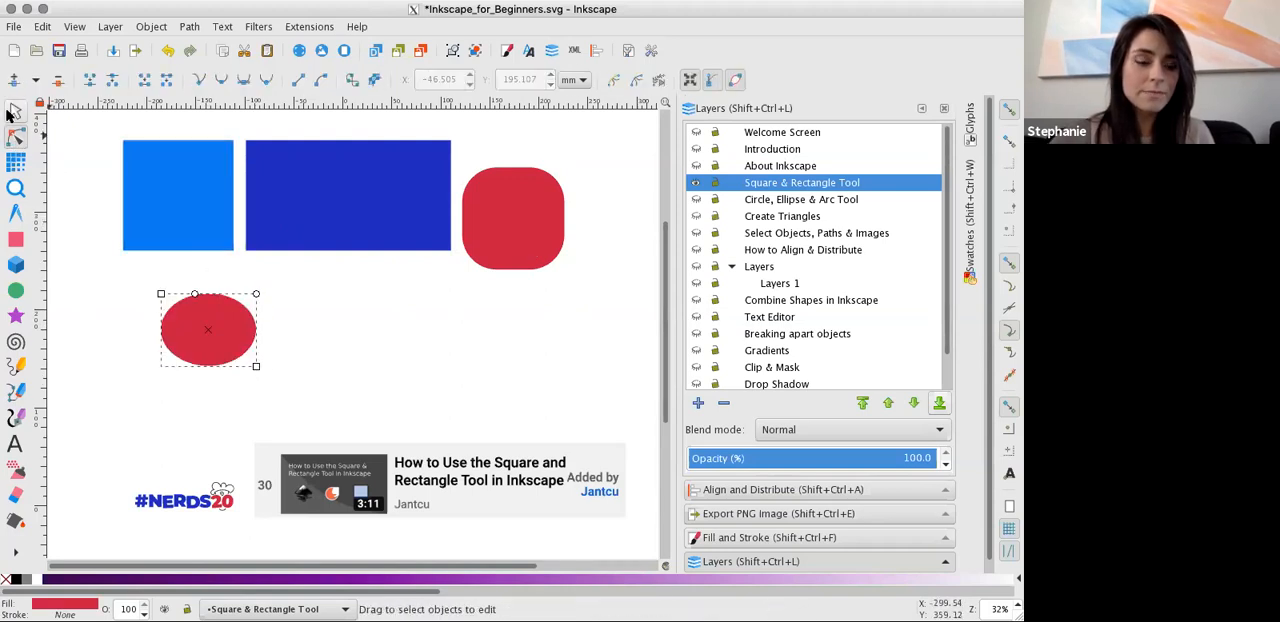
{"action": "left_click", "coordinate": [16, 111]}
{"action": "key", "text": "n"}
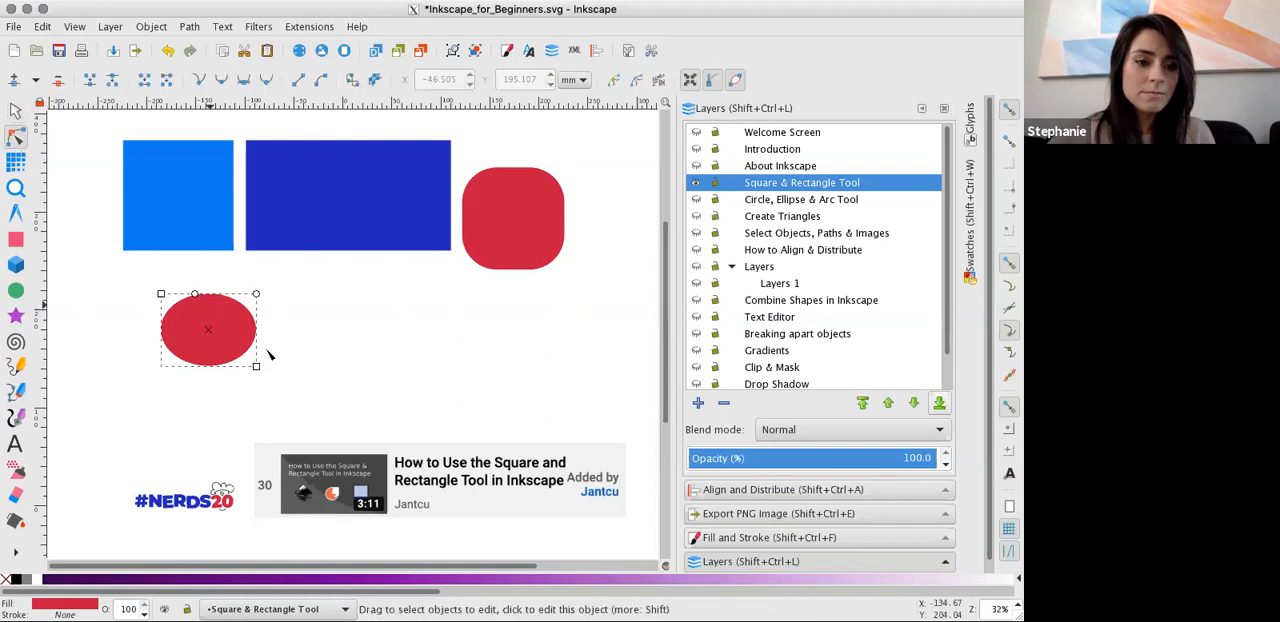
{"action": "mouse_move", "coordinate": [256, 366]}
{"action": "left_mouse_down"}
{"action": "mouse_move", "coordinate": [263, 334]}
{"action": "mouse_move", "coordinate": [266, 357]}
{"action": "left_mouse_up"}
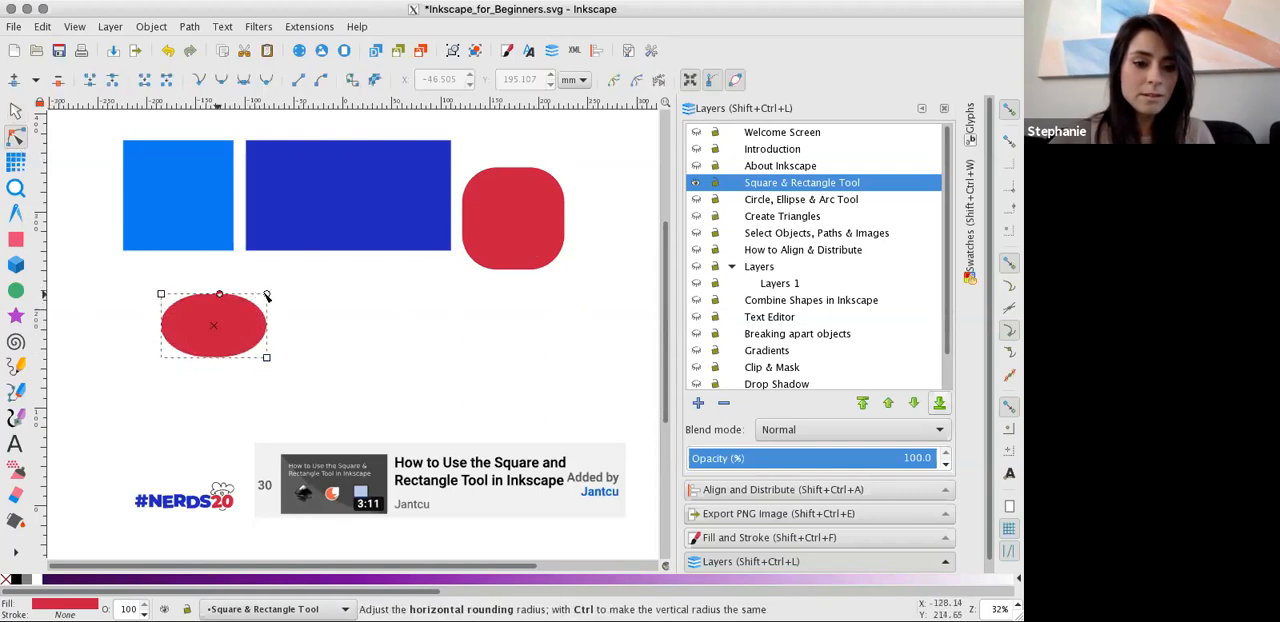
{"action": "left_click_drag", "start_coordinate": [219, 294], "coordinate": [288, 297]}
{"action": "left_click", "coordinate": [17, 112]}
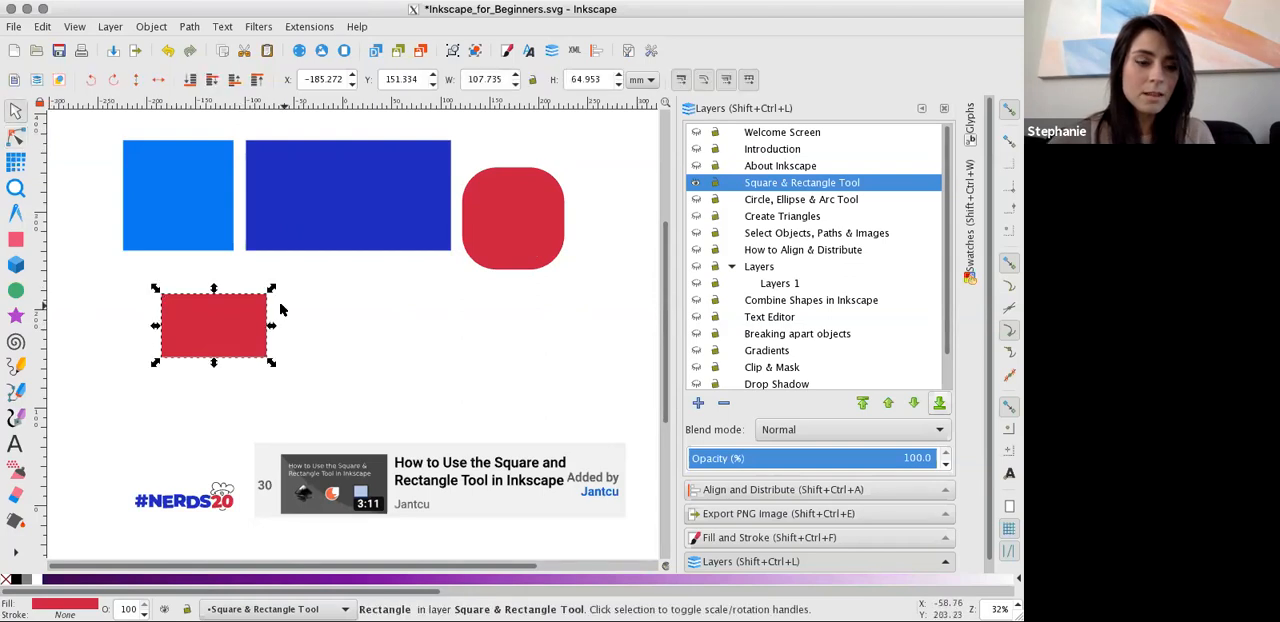
Draw a square of about 103 mm and, beside it, a rectangle of about 126 by 87 mm.
{"action": "left_click", "coordinate": [16, 240]}
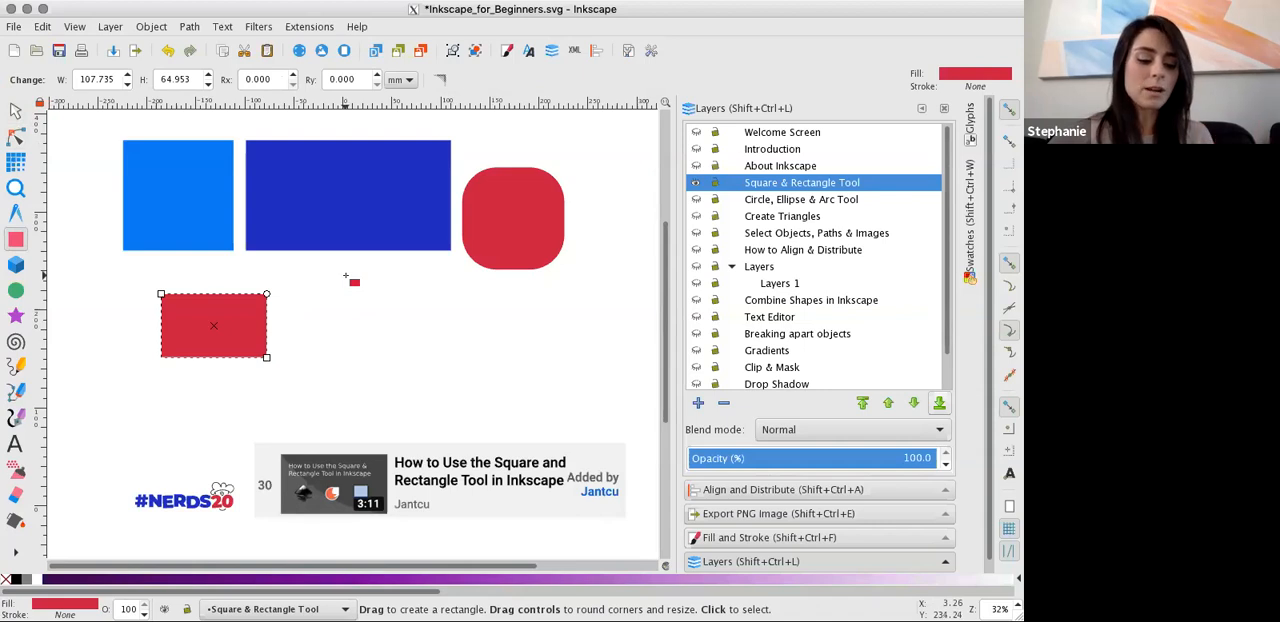
{"action": "left_click_drag", "start_coordinate": [339, 277], "coordinate": [440, 393]}
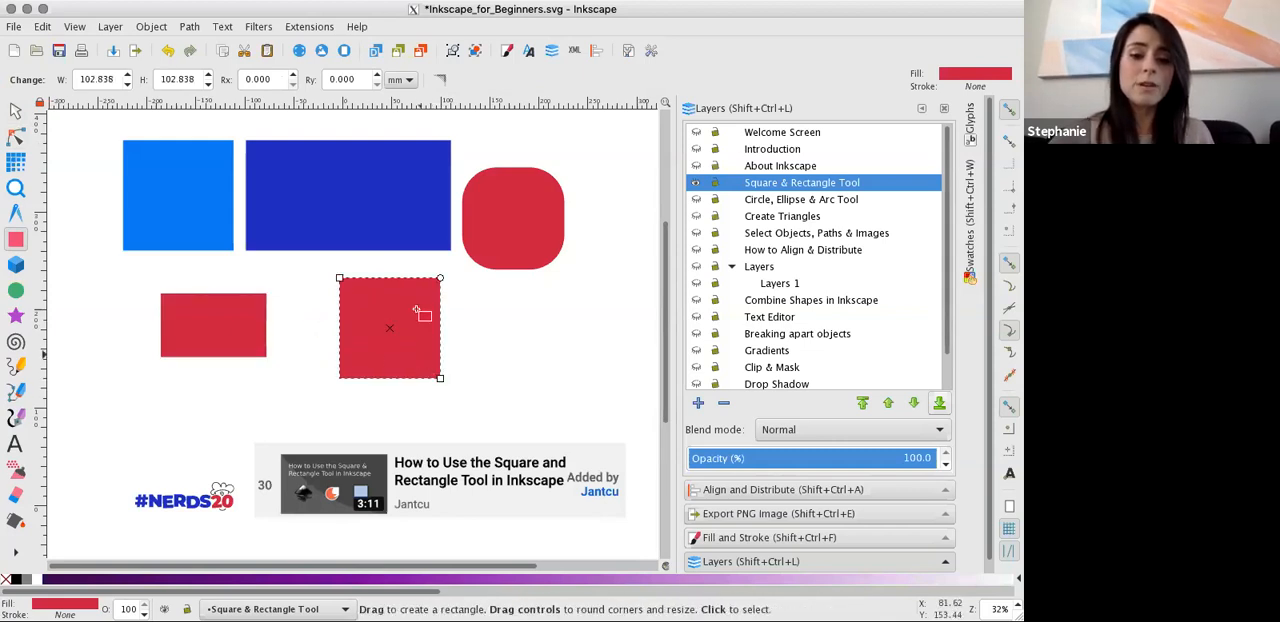
{"action": "left_click_drag", "start_coordinate": [468, 299], "coordinate": [592, 384]}
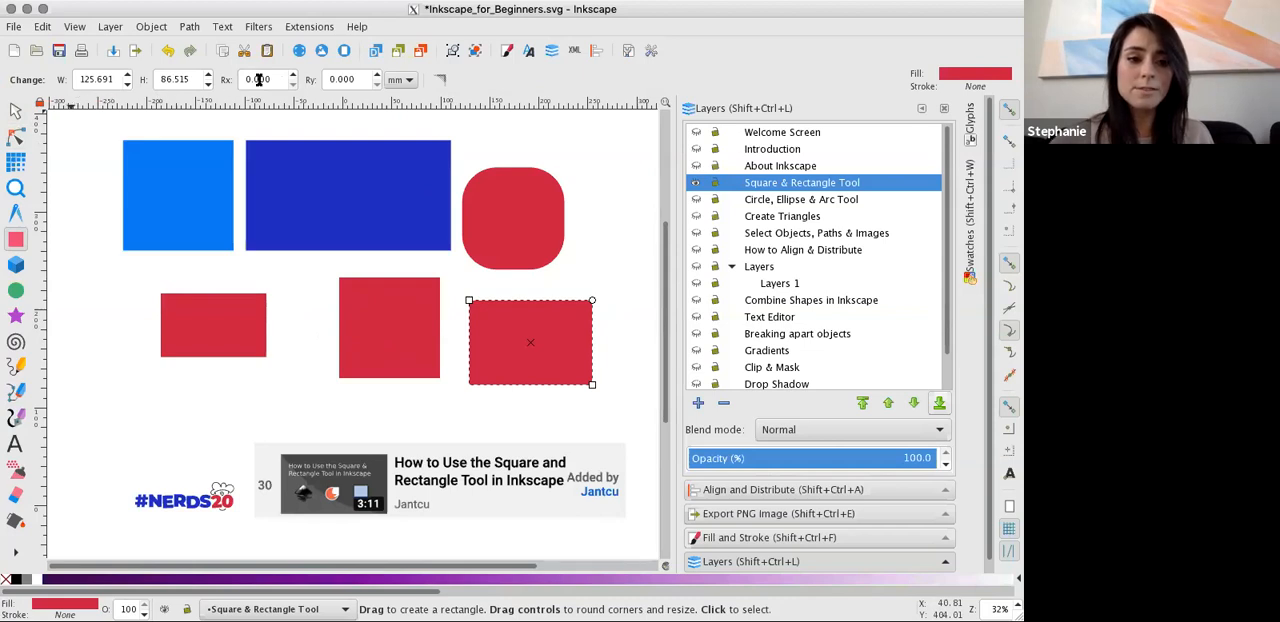
{"action": "left_click", "coordinate": [97, 81]}
{"action": "double_click", "coordinate": [97, 81]}
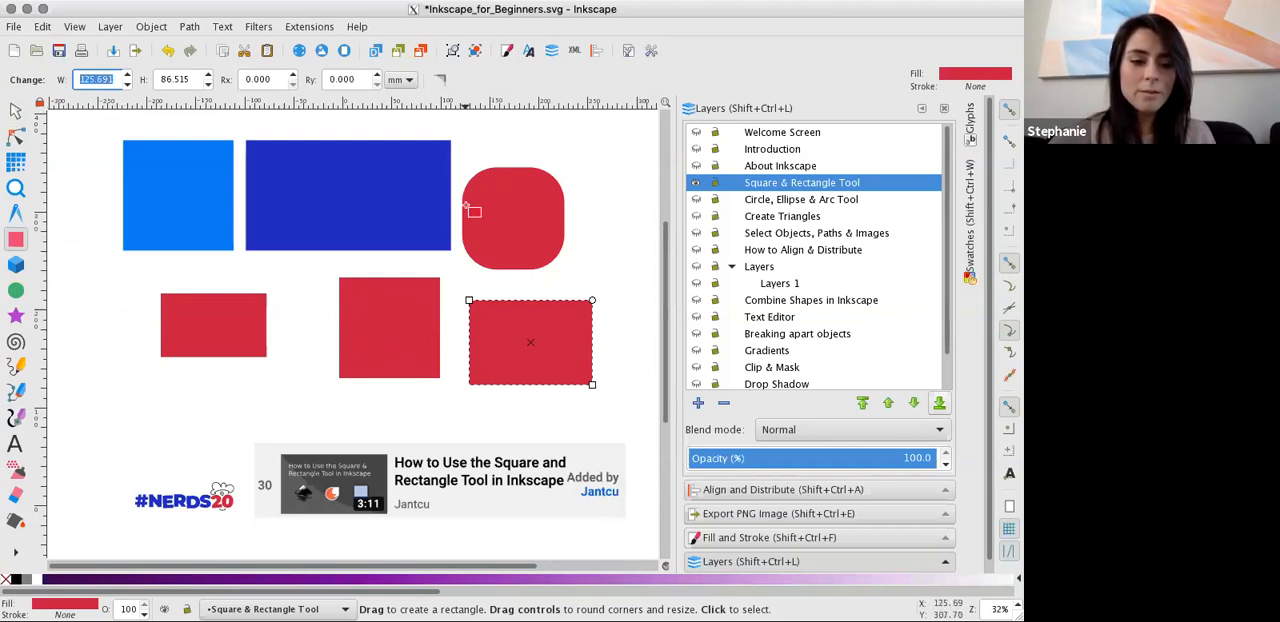
Round the corners of the newest red rectangle with the Node tool.
{"action": "left_click", "coordinate": [15, 141]}
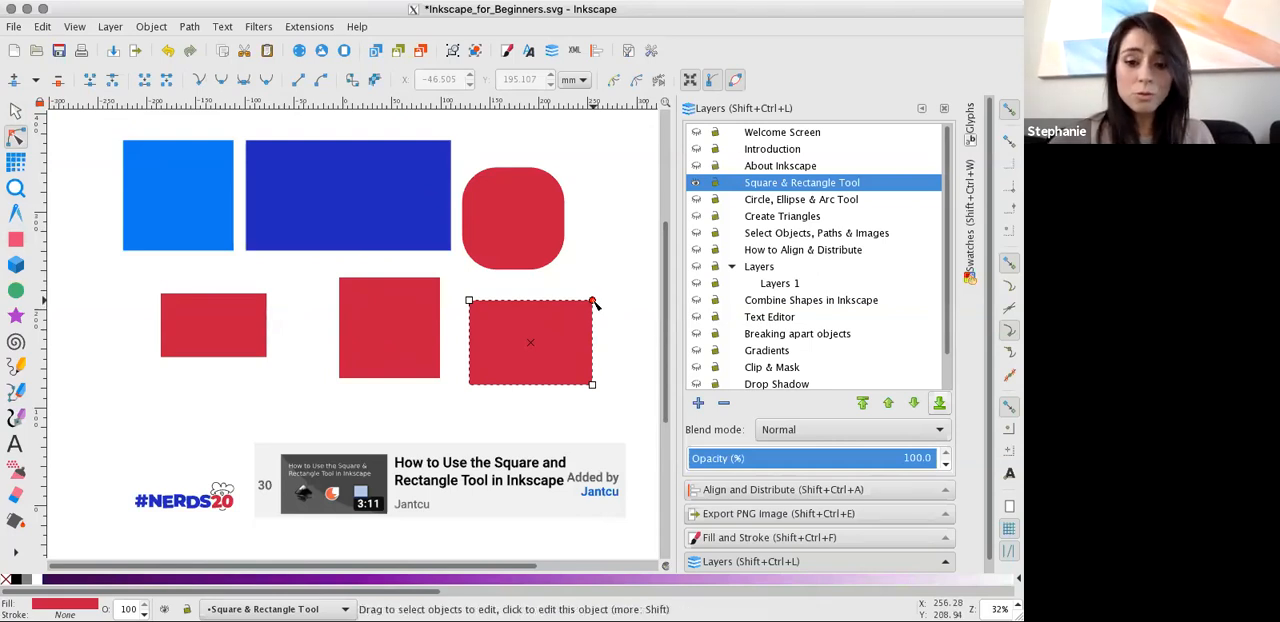
{"action": "left_click_drag", "start_coordinate": [597, 307], "coordinate": [600, 312]}
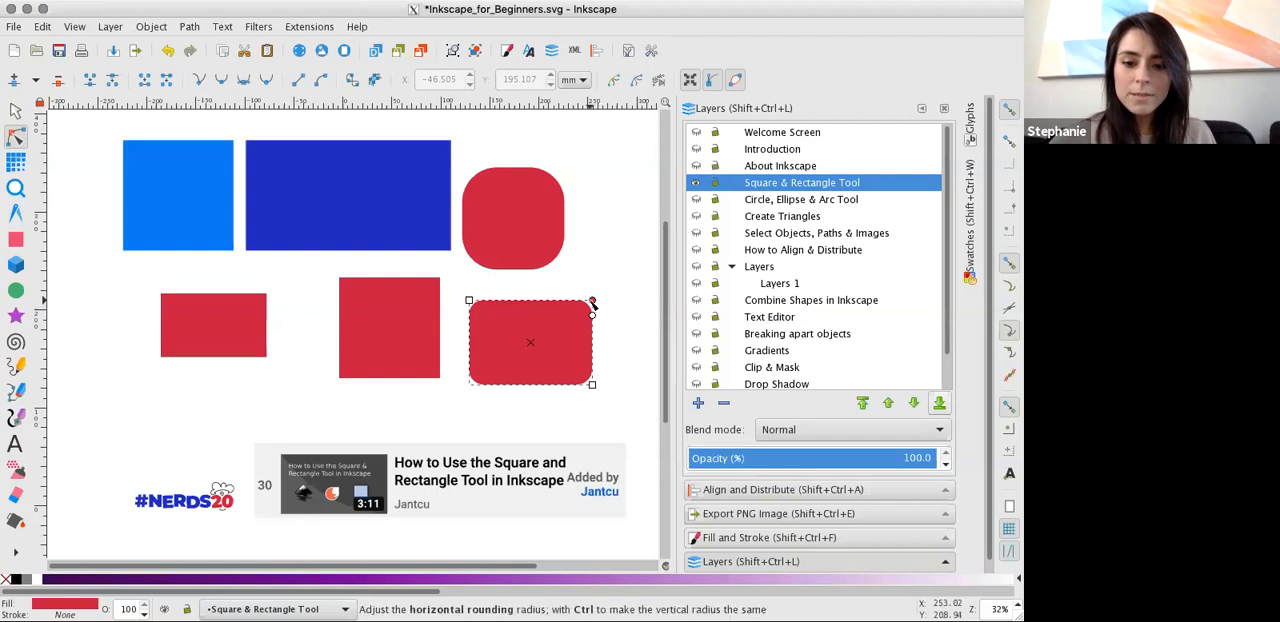
{"action": "left_click", "coordinate": [593, 300], "text": "ctrl"}
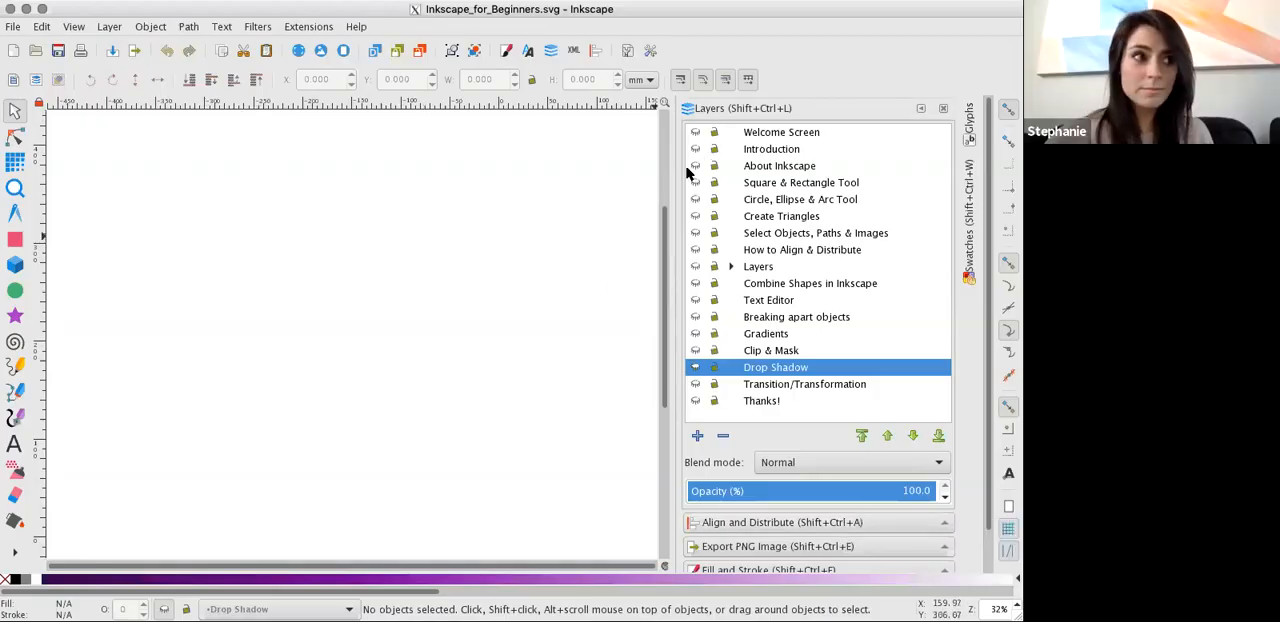
Show and hide the Square & Rectangle Tool layer, and make the Circle, Ellipse & Arc Tool layer visible.
{"action": "left_click", "coordinate": [695, 132]}
{"action": "left_click", "coordinate": [695, 132]}
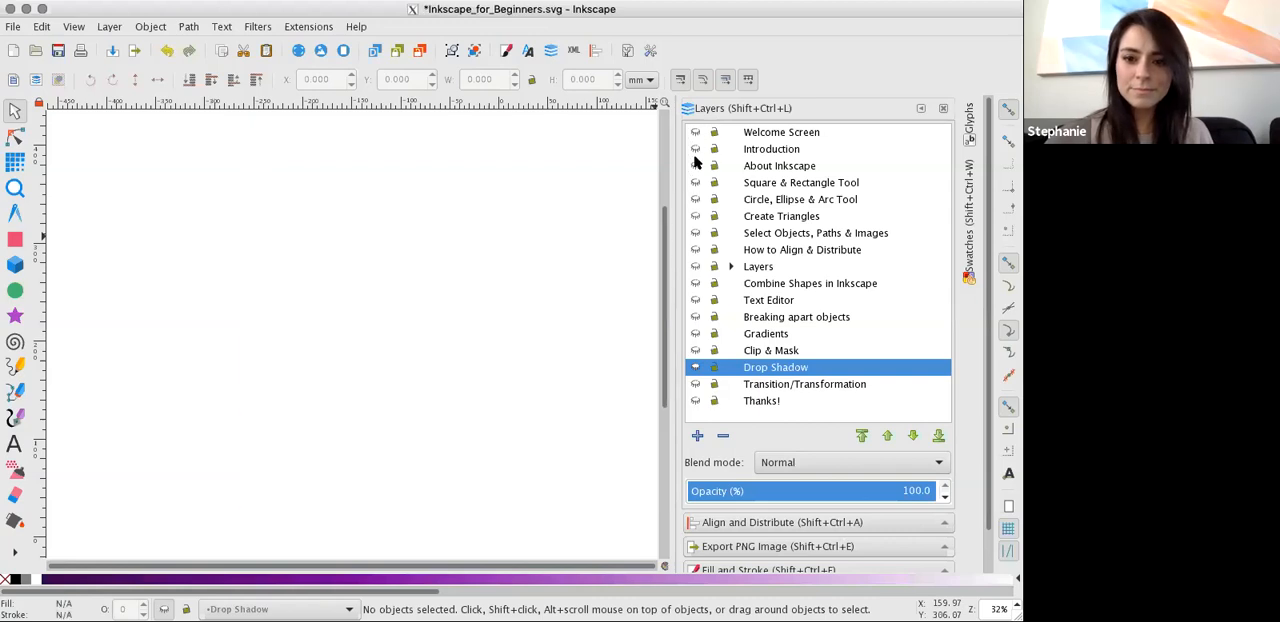
{"action": "left_click", "coordinate": [695, 182]}
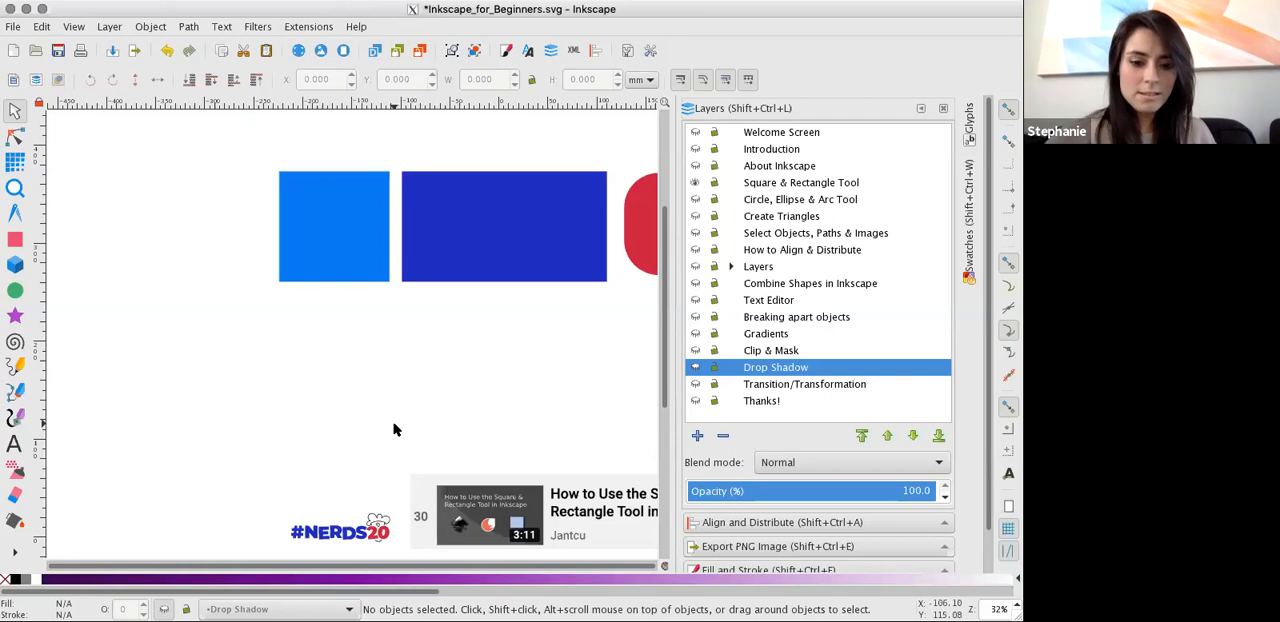
{"action": "left_click_drag", "start_coordinate": [410, 566], "coordinate": [522, 570]}
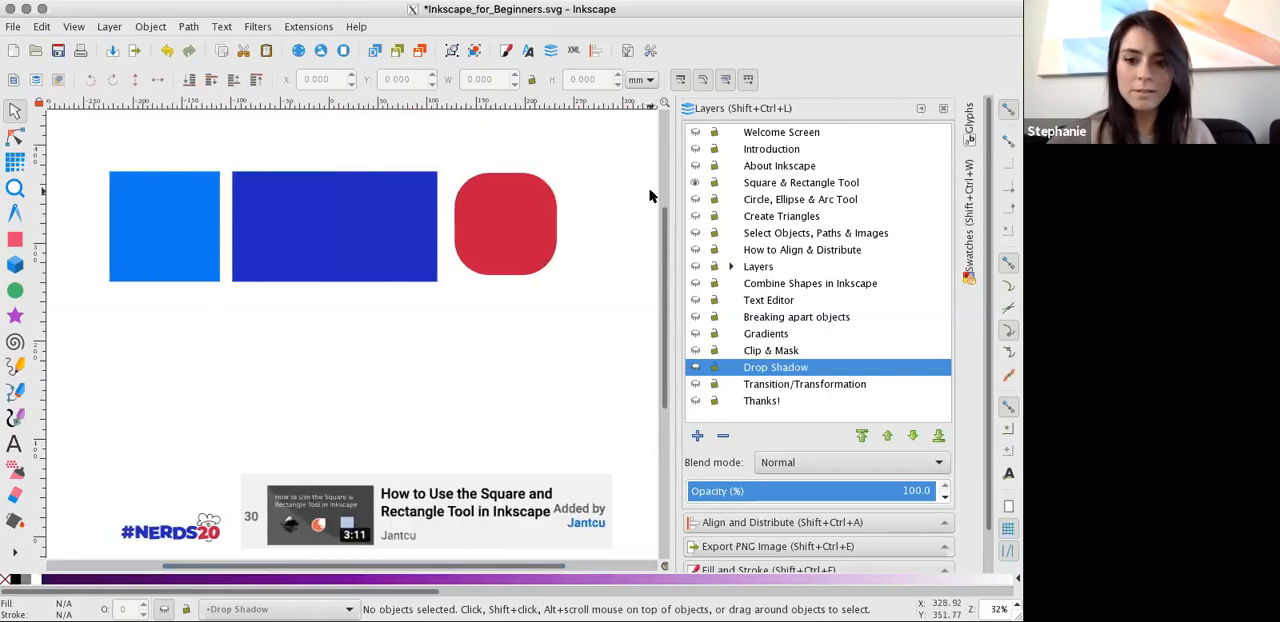
{"action": "left_click", "coordinate": [698, 186]}
{"action": "left_click", "coordinate": [695, 199]}
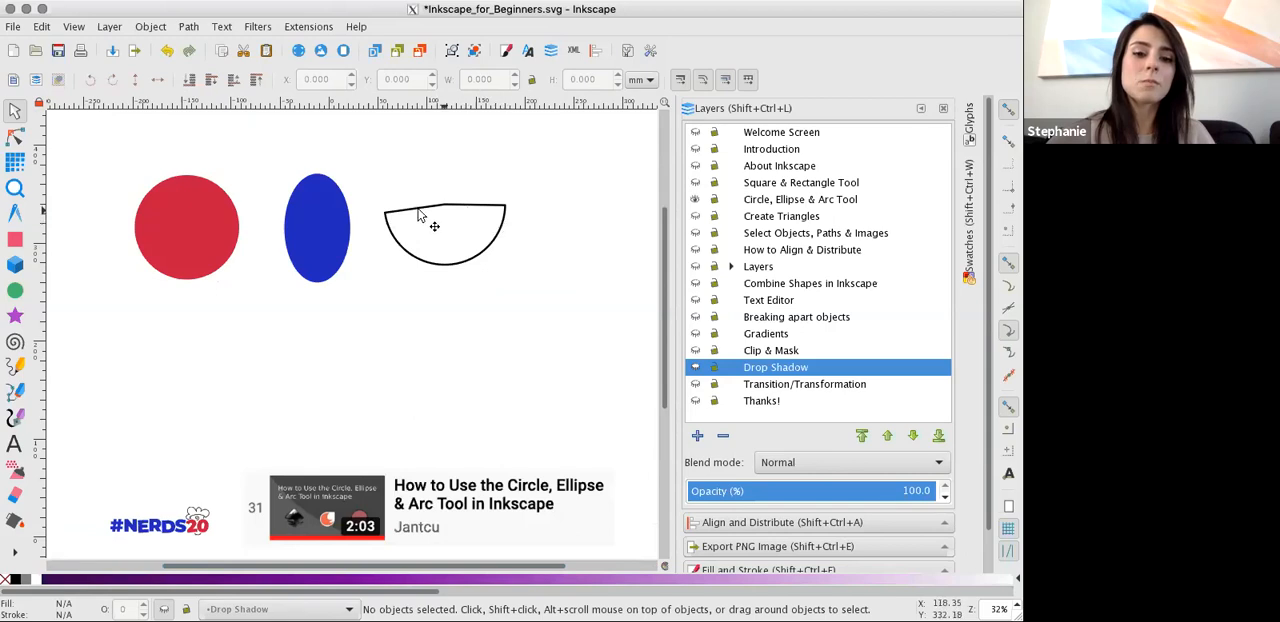
Make the Circle, Ellipse & Arc Tool layer current by selecting its red circle.
{"action": "left_click", "coordinate": [15, 290]}
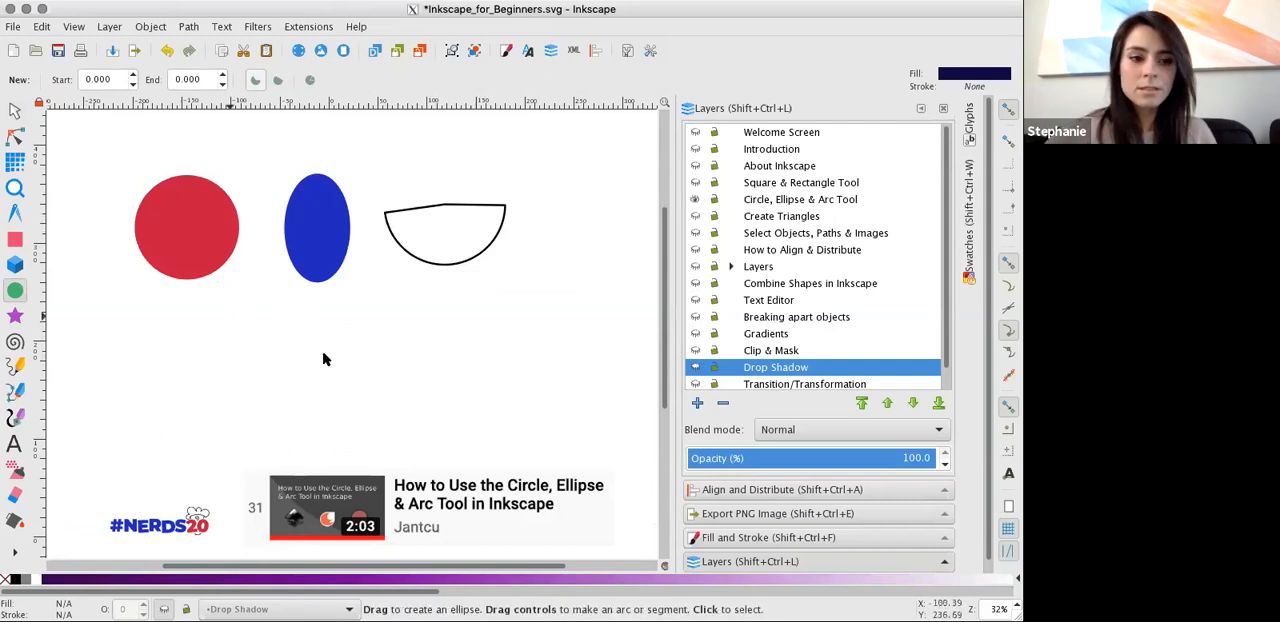
{"action": "left_click", "coordinate": [15, 110]}
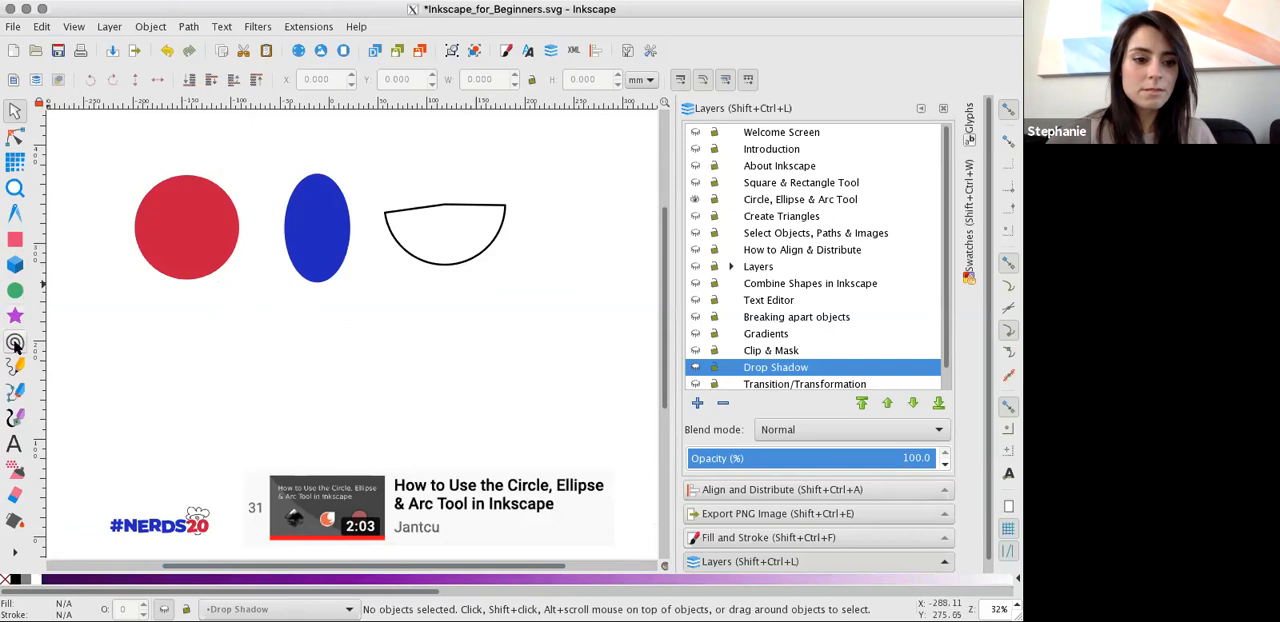
{"action": "left_click", "coordinate": [15, 290]}
{"action": "left_click", "coordinate": [229, 291]}
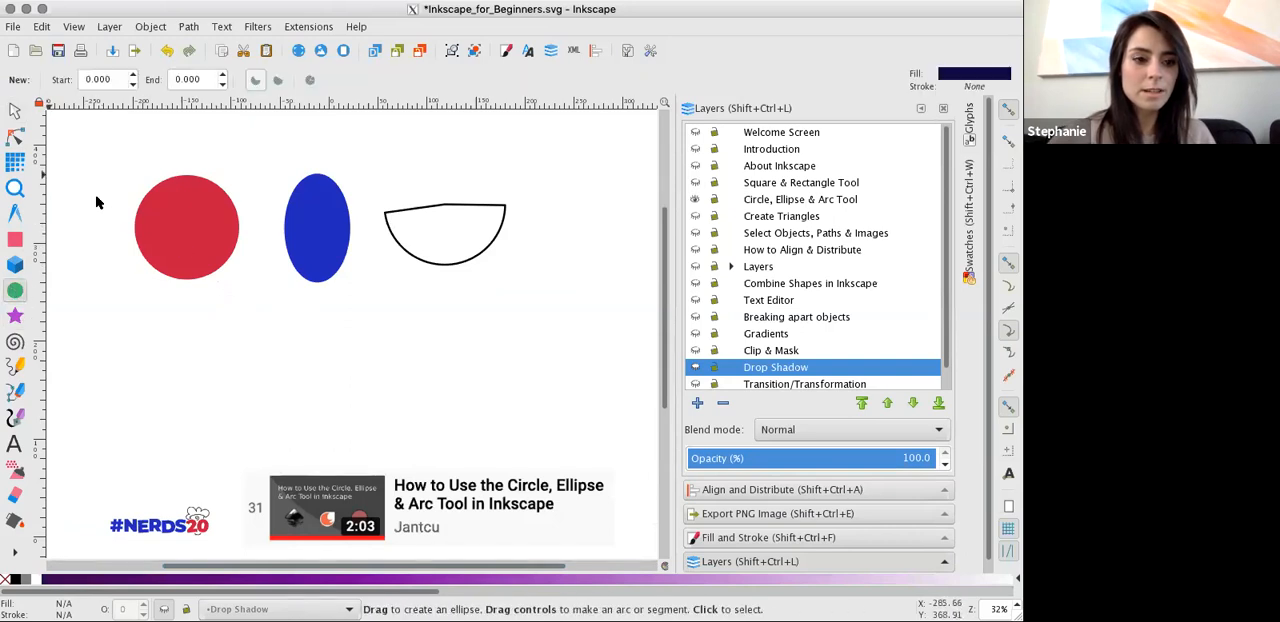
{"action": "left_click", "coordinate": [15, 110]}
{"action": "left_click", "coordinate": [198, 233]}
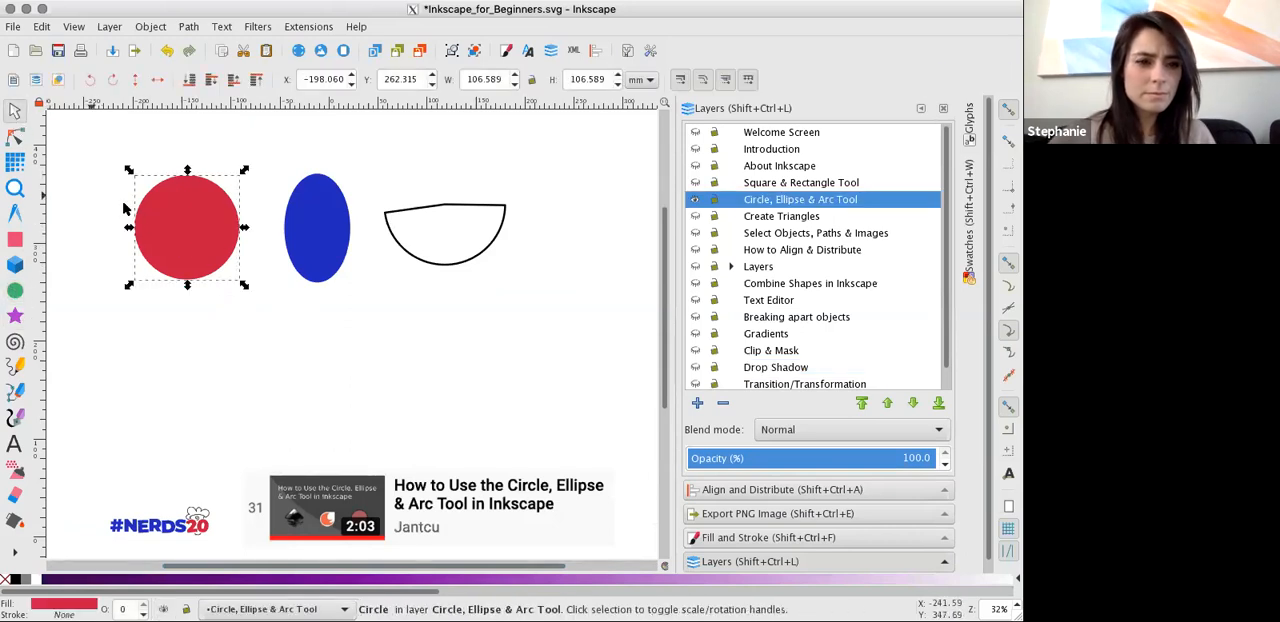
Draw a dark navy circle below the red circle and a tall ellipse below the blue ellipse.
{"action": "mouse_move", "coordinate": [155, 345]}
{"action": "left_mouse_down"}
{"action": "mouse_move", "coordinate": [262, 422]}
{"action": "mouse_move", "coordinate": [272, 446]}
{"action": "left_mouse_up"}
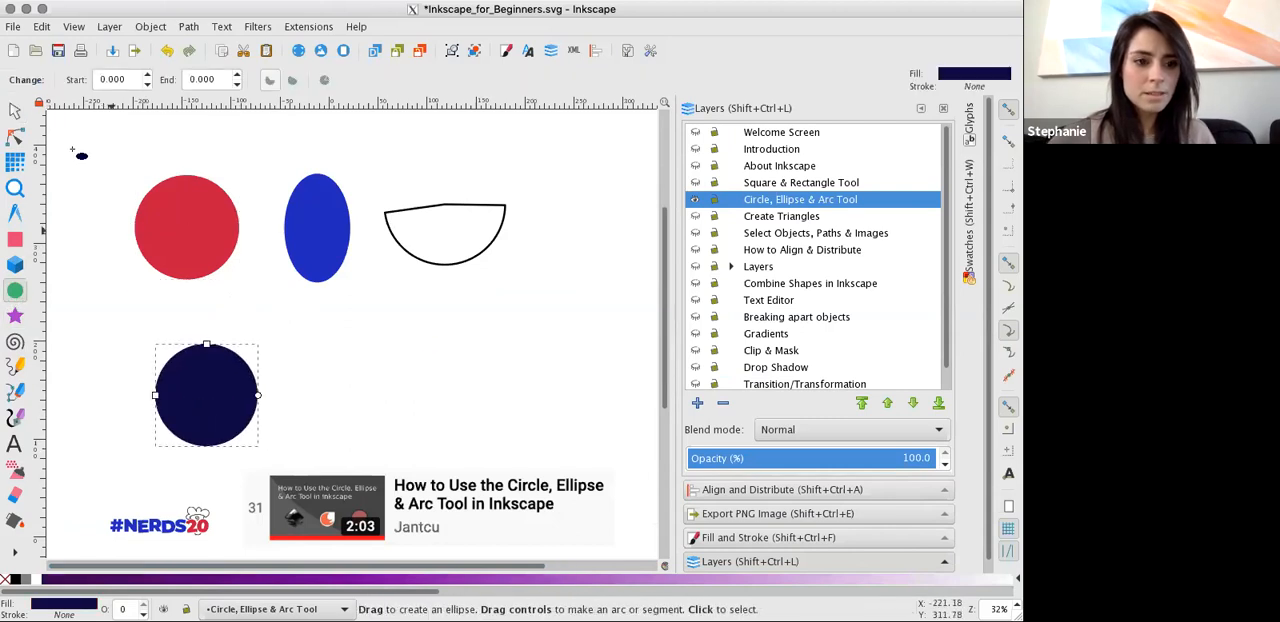
{"action": "left_click_drag", "start_coordinate": [300, 310], "coordinate": [376, 435]}
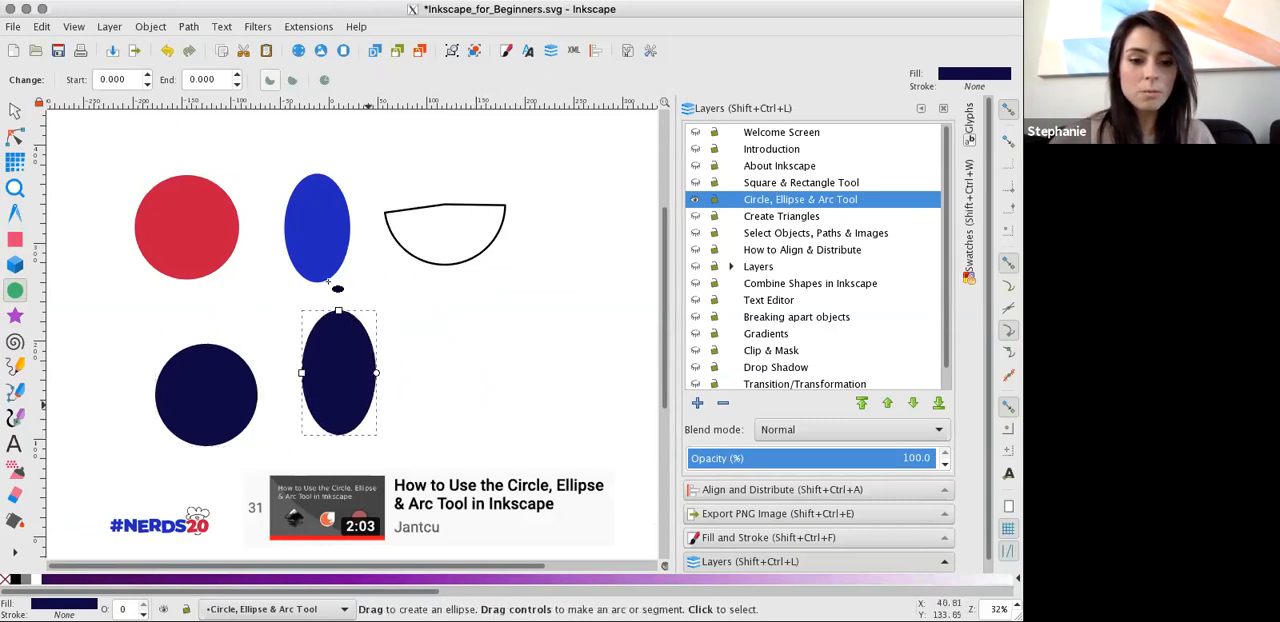
Try a start angle of -22.6 on the lower navy circle with the Ellipse tool, and reset the start angle to 0.
{"action": "left_click", "coordinate": [14, 112]}
{"action": "left_click", "coordinate": [195, 365]}
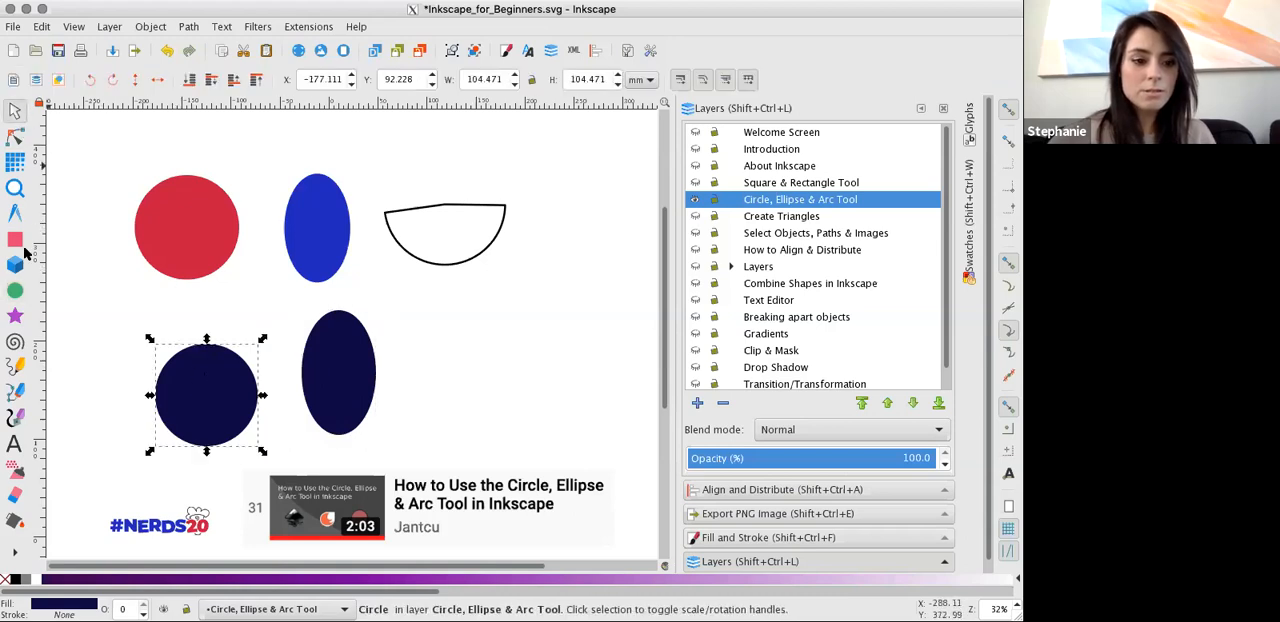
{"action": "left_click", "coordinate": [16, 288]}
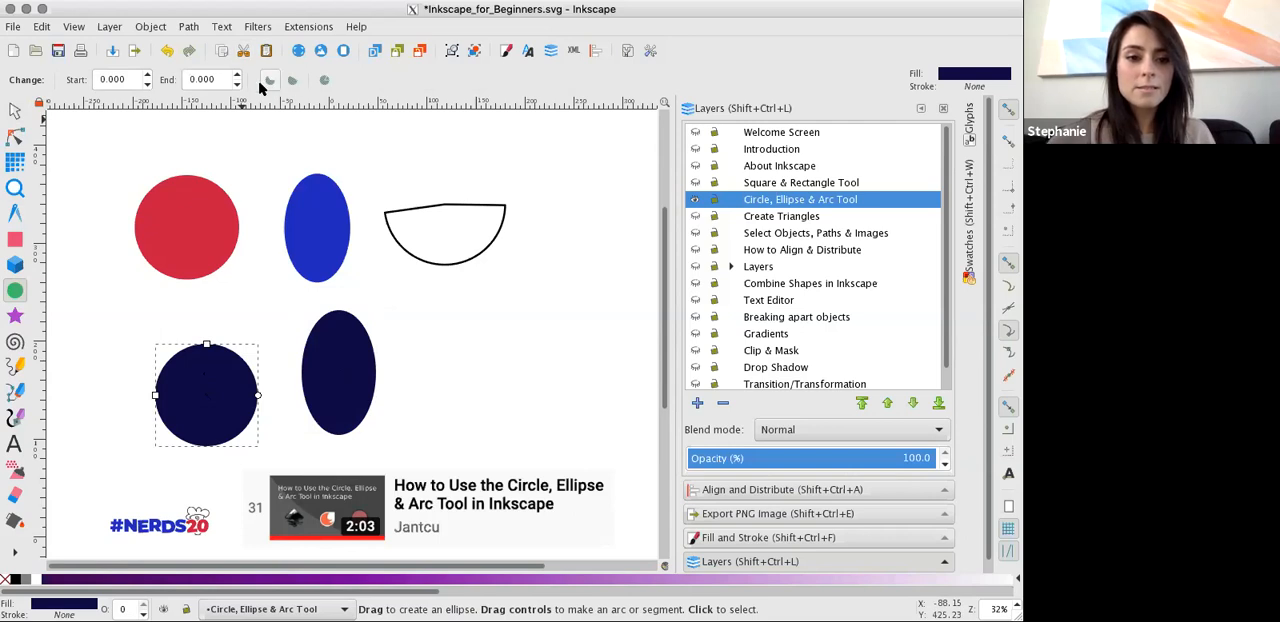
{"action": "left_click", "coordinate": [147, 84]}
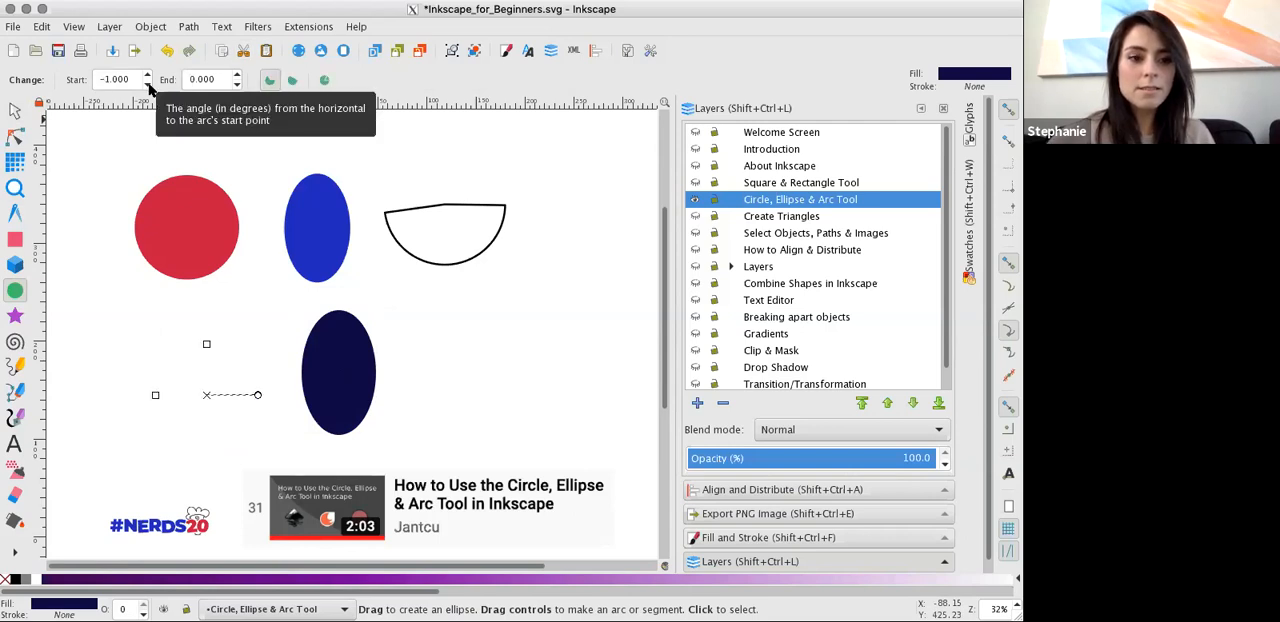
{"action": "left_click", "coordinate": [145, 85]}
{"action": "left_click", "coordinate": [145, 85]}
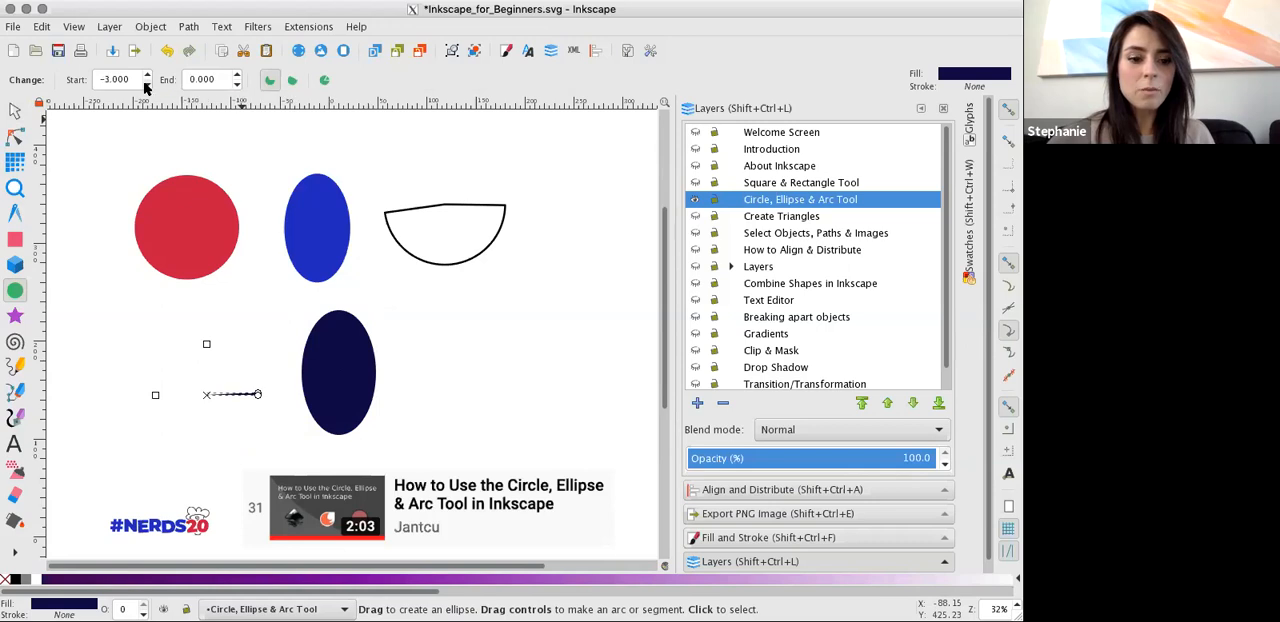
{"action": "left_click", "coordinate": [145, 84]}
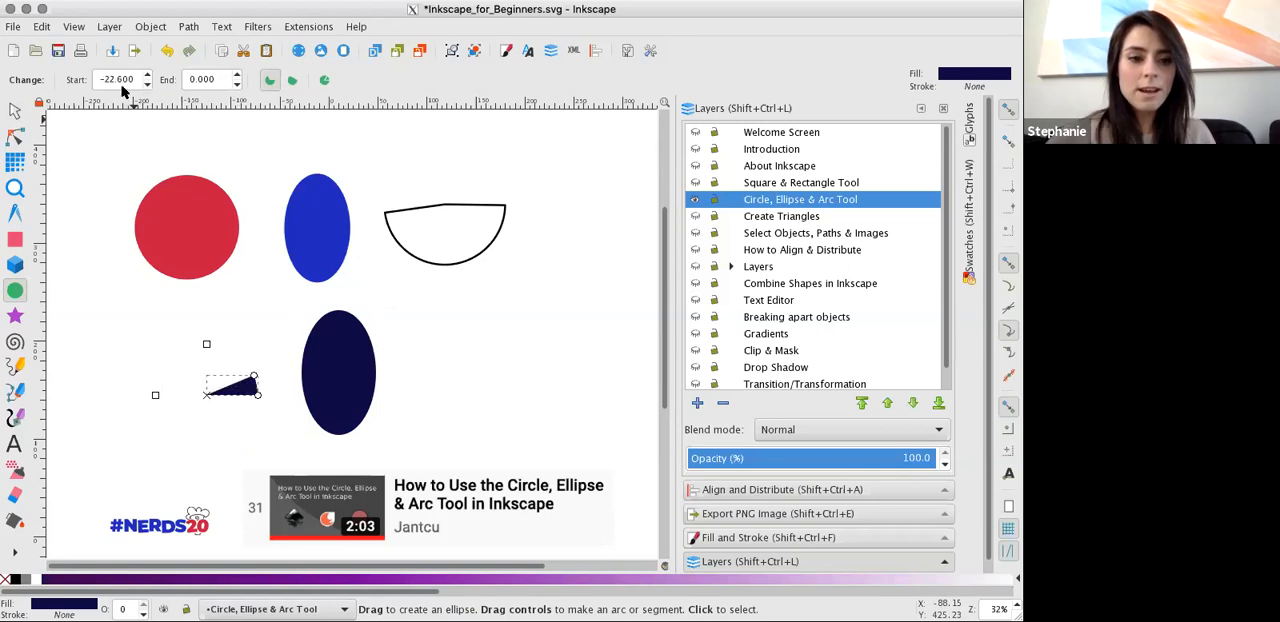
{"action": "triple_click", "coordinate": [131, 80]}
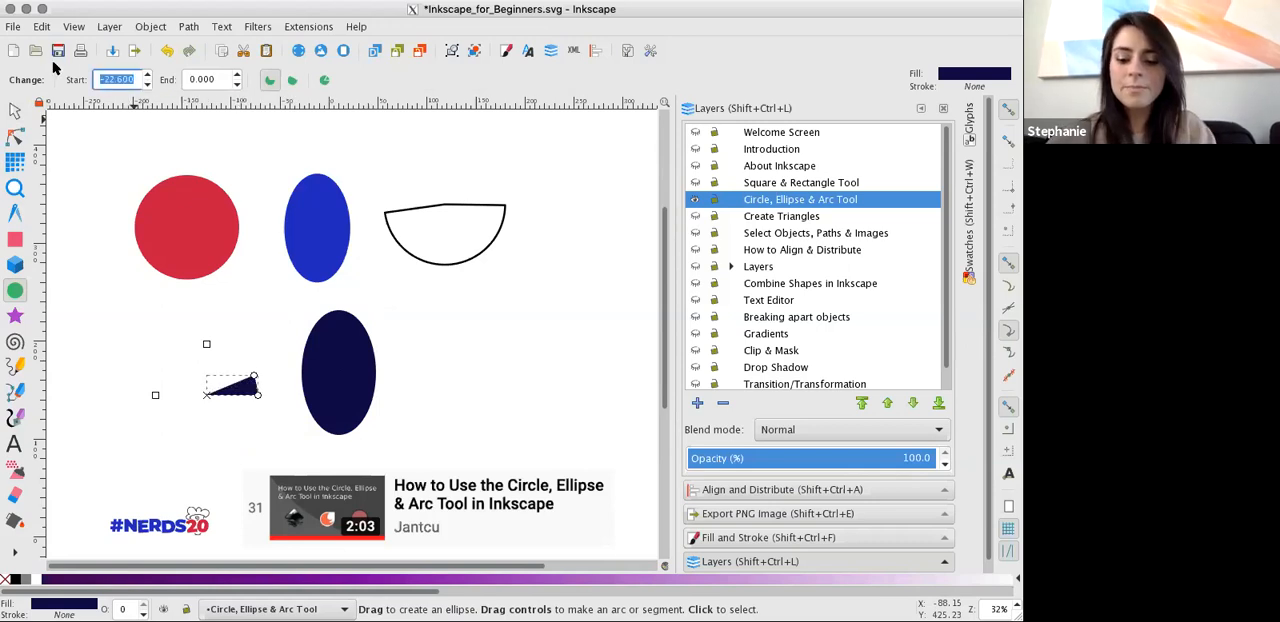
{"action": "type", "text": "0"}
{"action": "key", "text": "Return"}
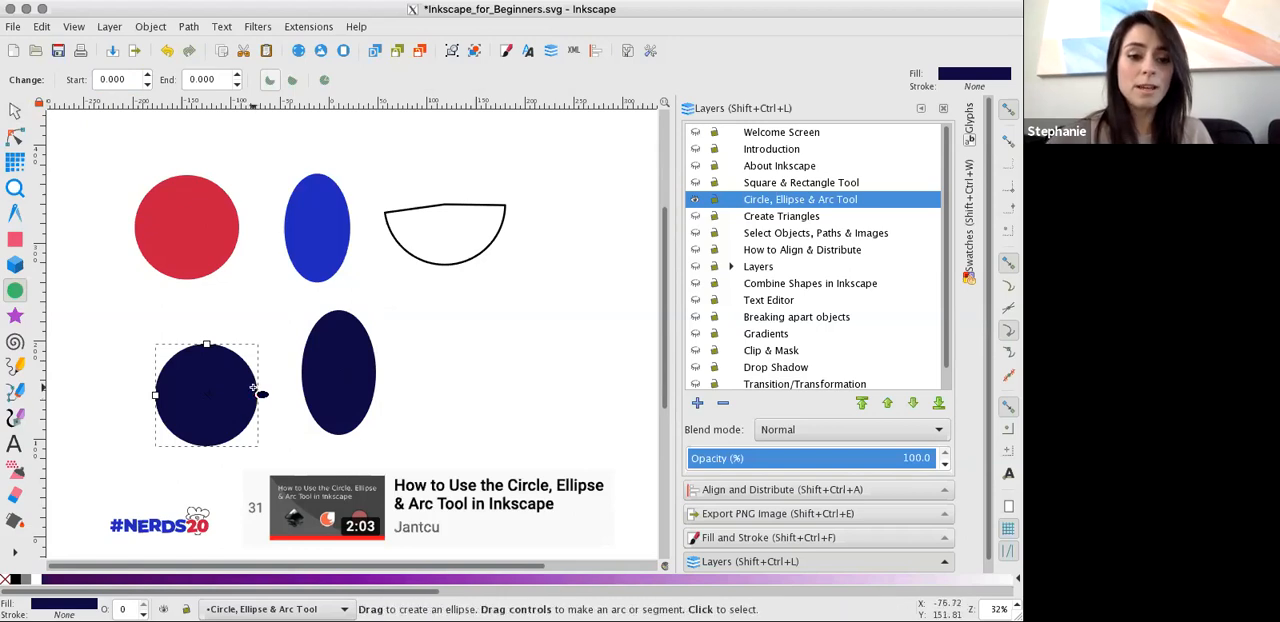
Reshape the navy circle into a chord-closed arc with a start angle of 308.039 and an end angle of 75.954.
{"action": "left_click", "coordinate": [146, 73]}
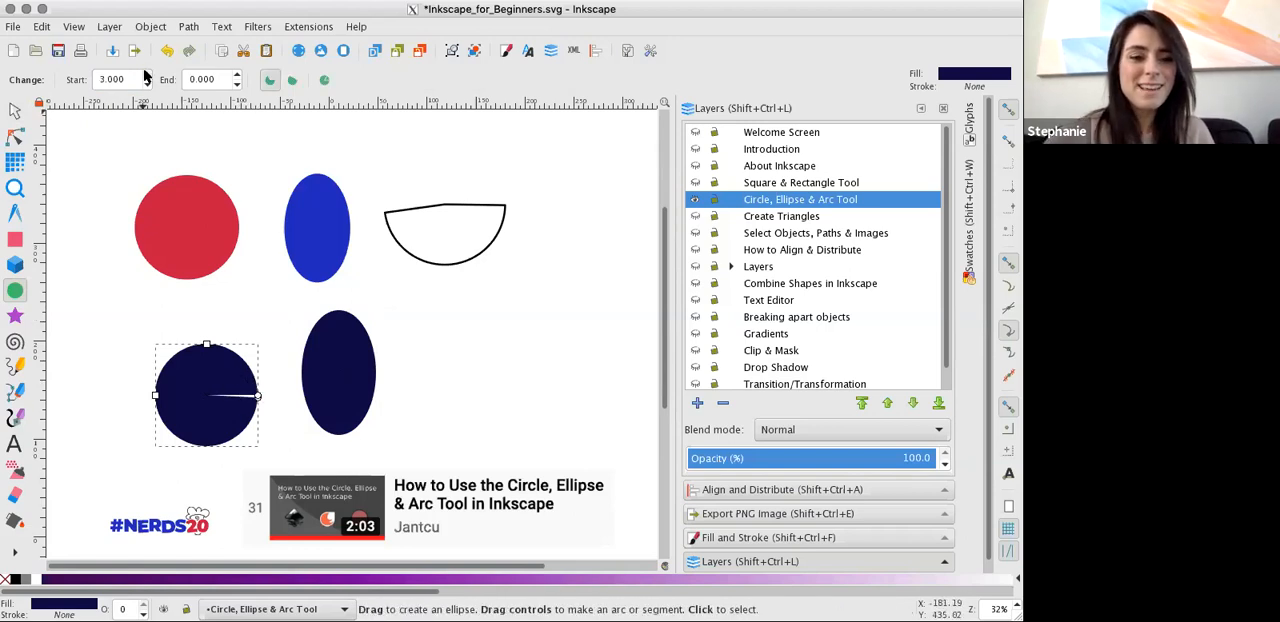
{"action": "left_click_drag", "start_coordinate": [147, 80], "coordinate": [146, 95]}
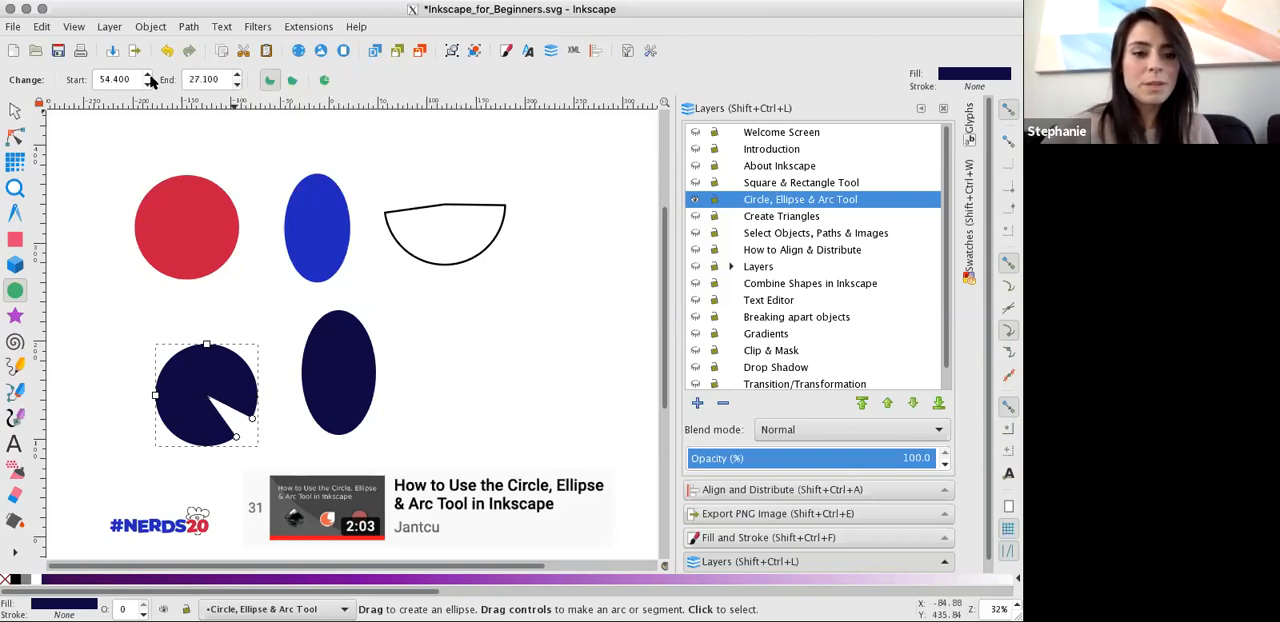
{"action": "left_click_drag", "start_coordinate": [236, 437], "coordinate": [256, 420]}
{"action": "left_click", "coordinate": [291, 80]}
{"action": "left_click_drag", "start_coordinate": [251, 419], "coordinate": [220, 445]}
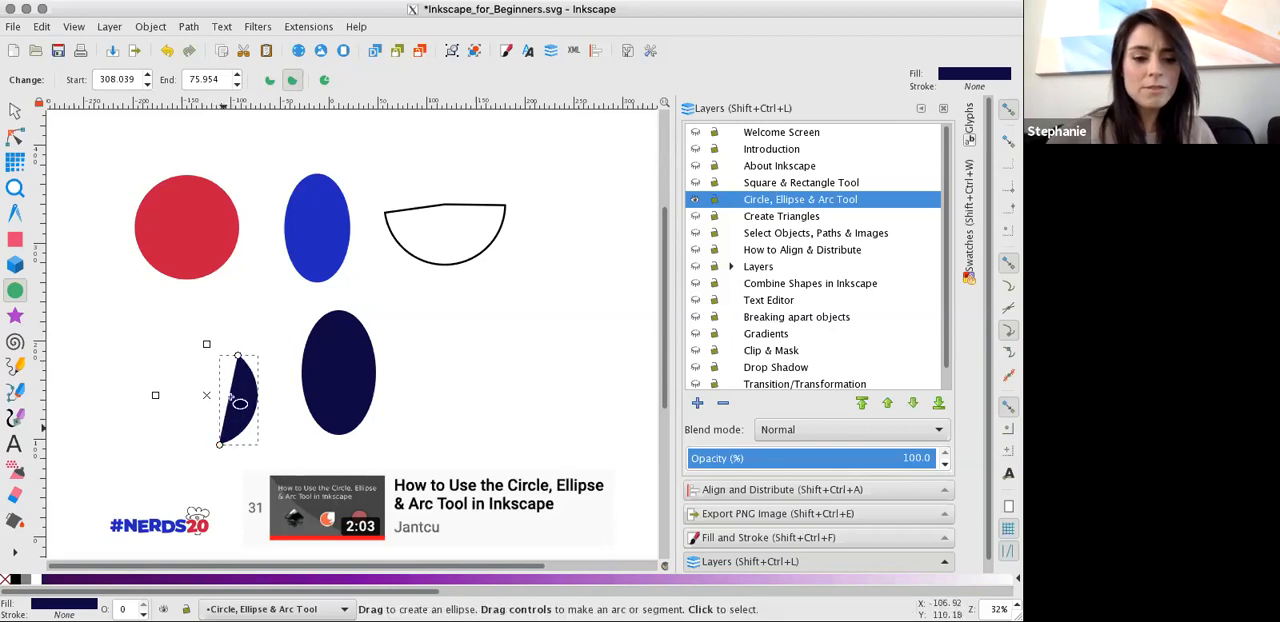
Switch the navy arc to a slice and restore it to a whole circle.
{"action": "left_click", "coordinate": [271, 80]}
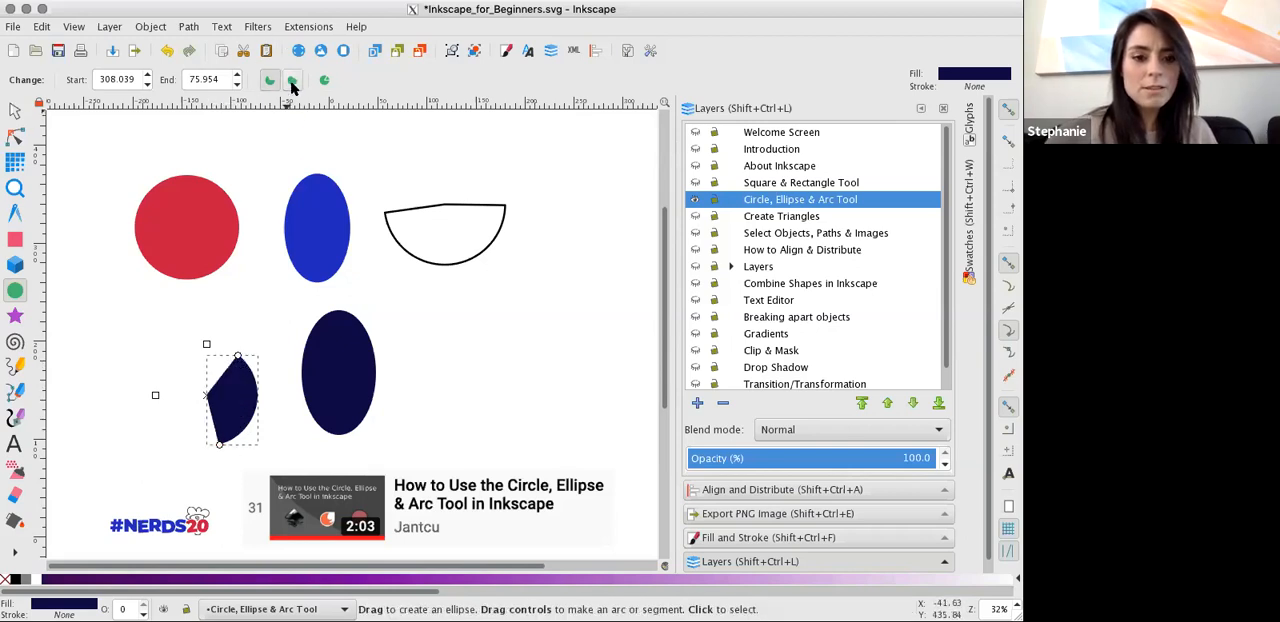
{"action": "left_click", "coordinate": [325, 81]}
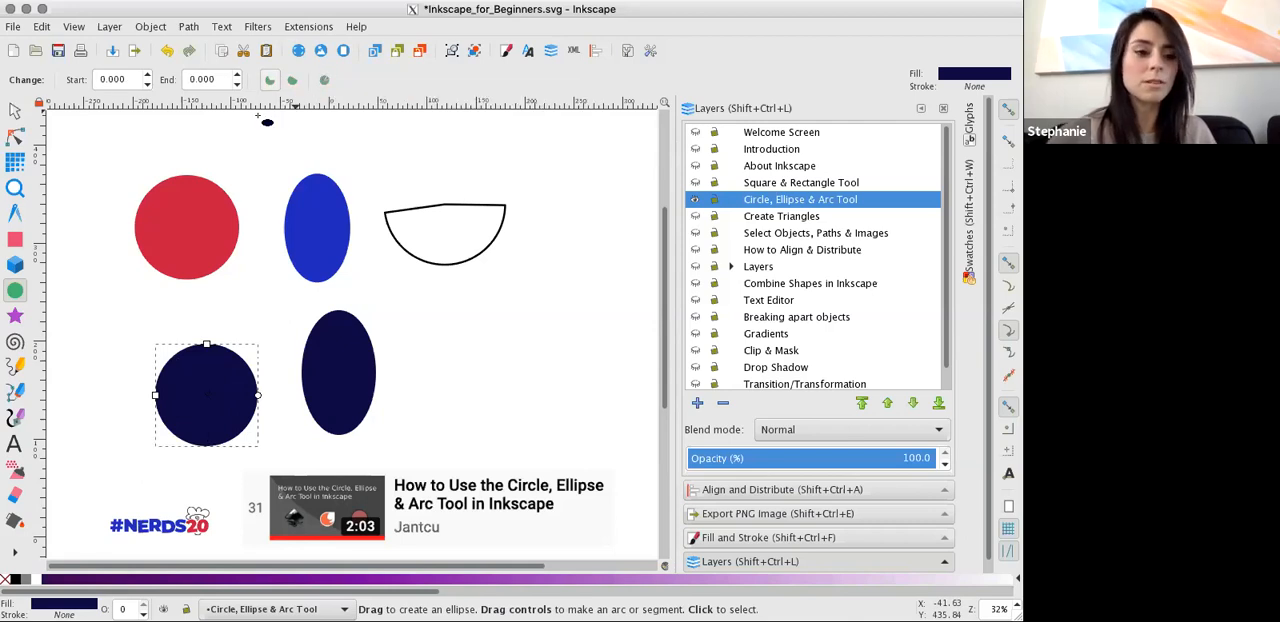
Hide the Circle, Ellipse & Arc Tool layer, show Create Triangles, and make it current by selecting its blue three-pointed star.
{"action": "left_click", "coordinate": [696, 200]}
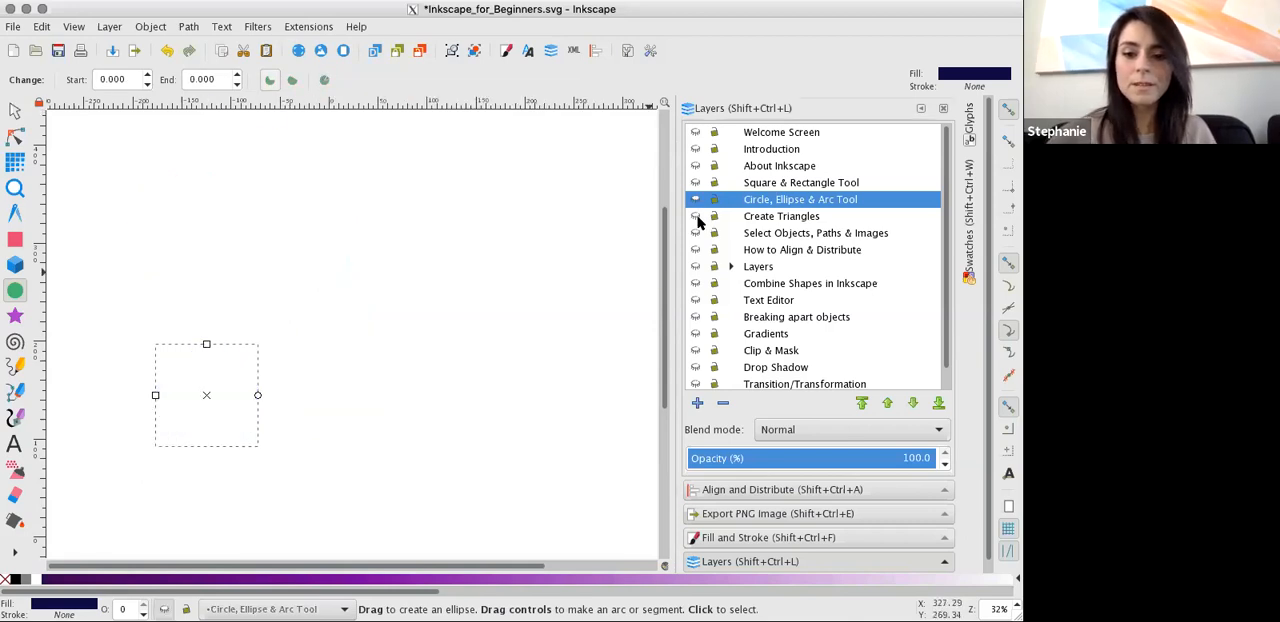
{"action": "left_click", "coordinate": [696, 216]}
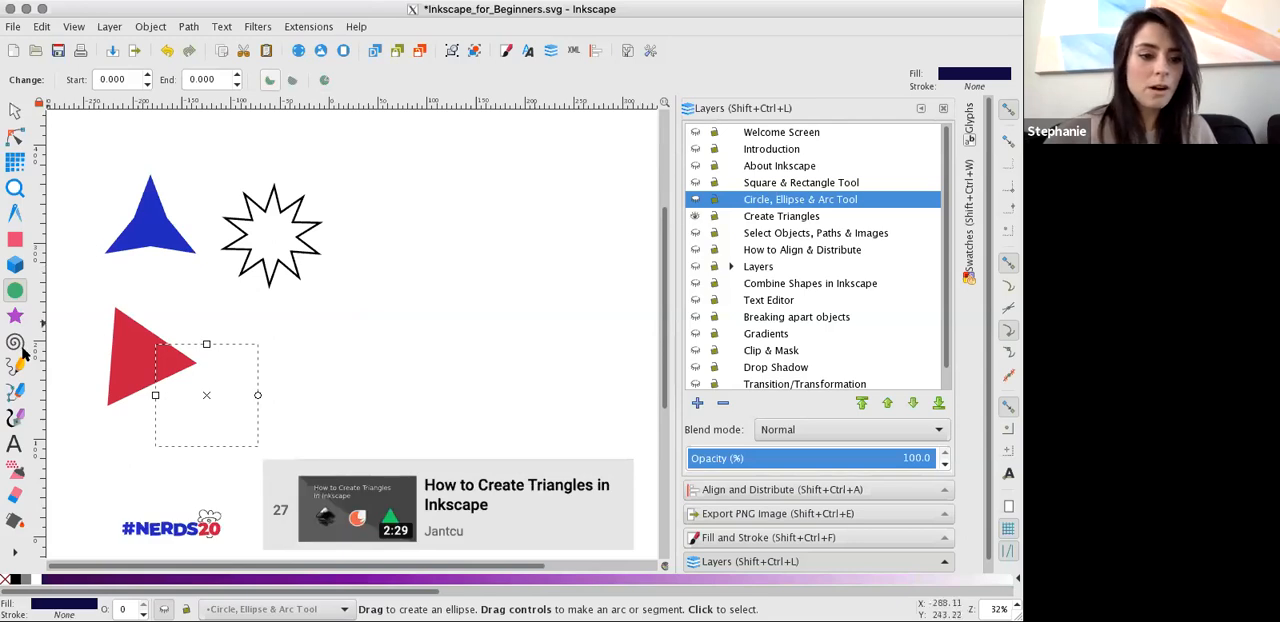
{"action": "left_click", "coordinate": [15, 317]}
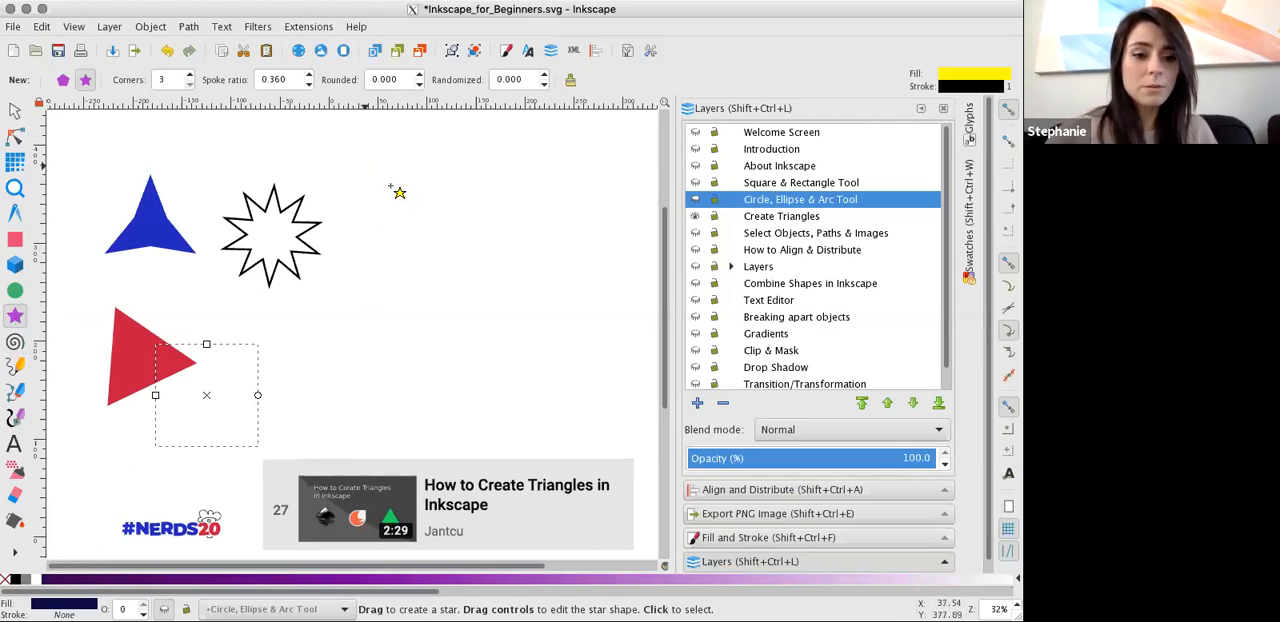
{"action": "left_click", "coordinate": [347, 200]}
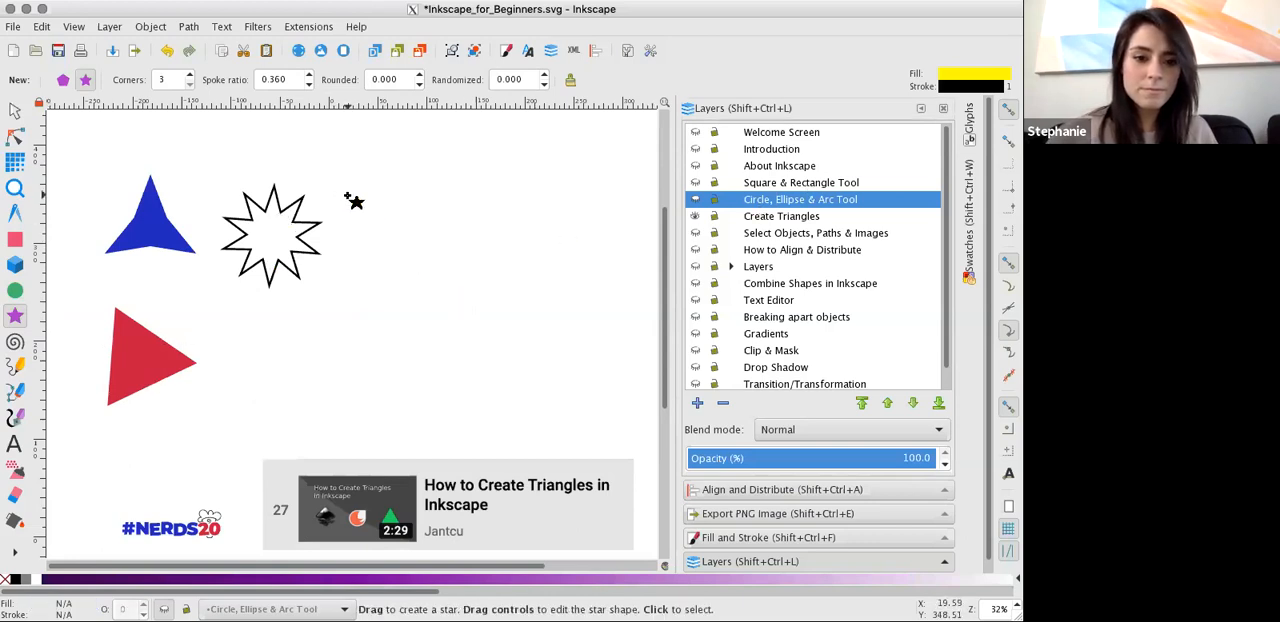
{"action": "left_click", "coordinate": [15, 110]}
{"action": "left_click", "coordinate": [131, 232]}
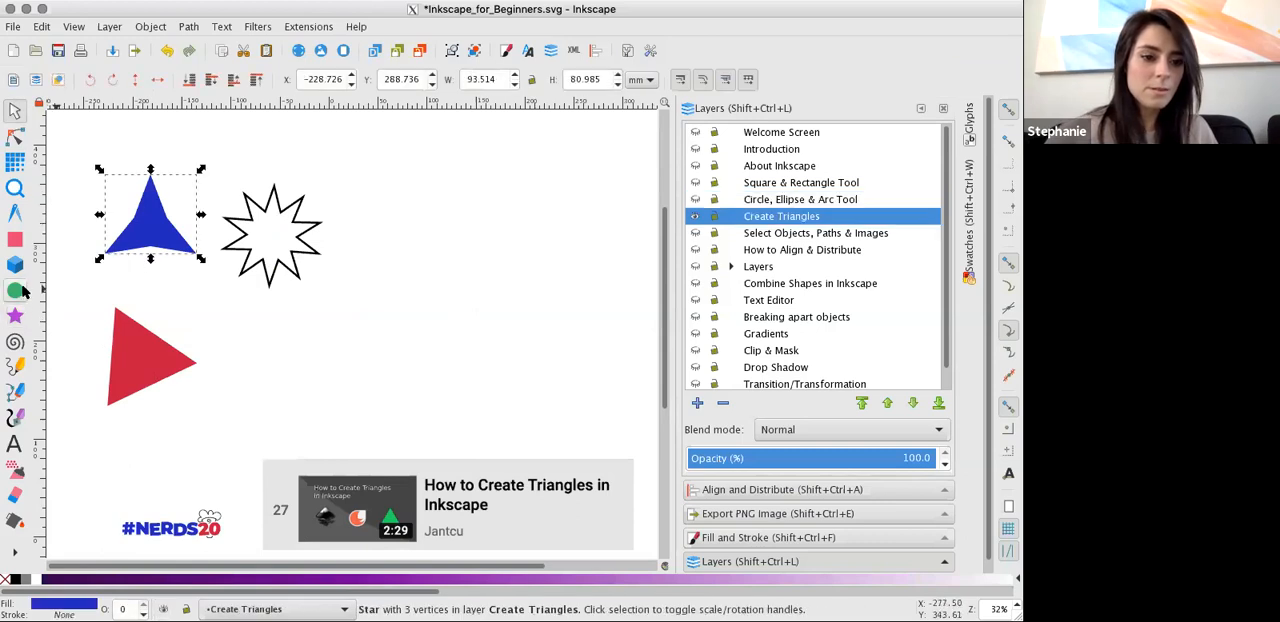
Draw a yellow three-cornered star about 110 by 119 mm and move it to the empty area beside the red triangle.
{"action": "left_click", "coordinate": [20, 315]}
{"action": "left_click_drag", "start_coordinate": [382, 173], "coordinate": [451, 179]}
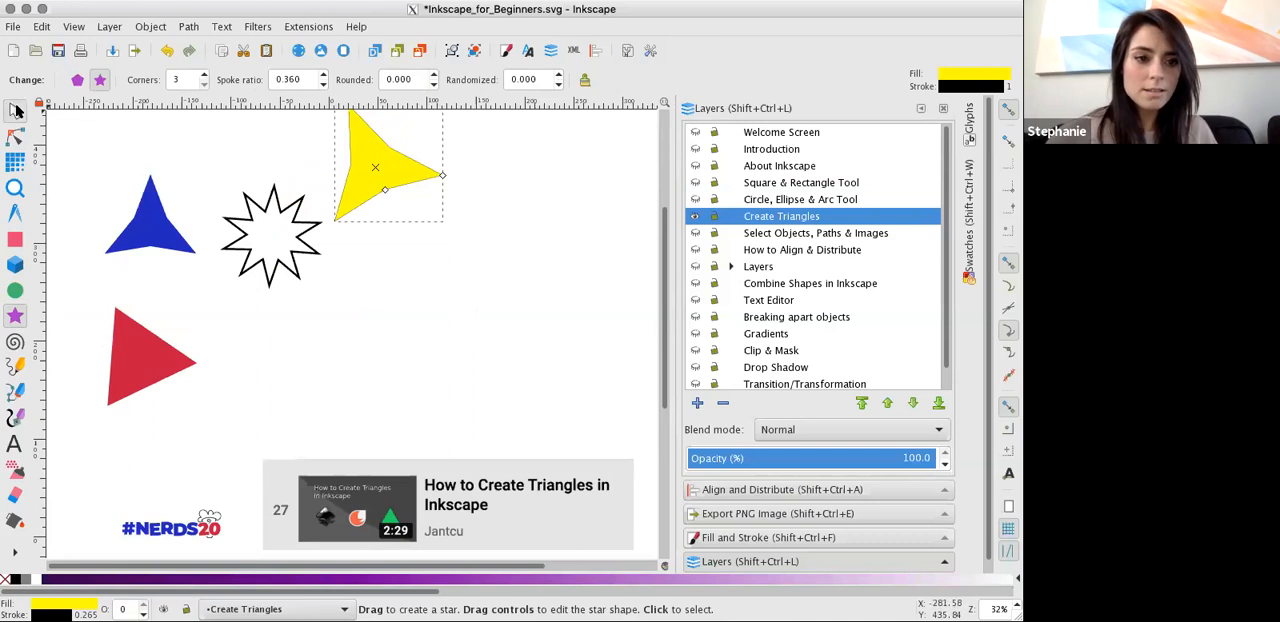
{"action": "left_click", "coordinate": [15, 110]}
{"action": "left_click_drag", "start_coordinate": [357, 183], "coordinate": [392, 333]}
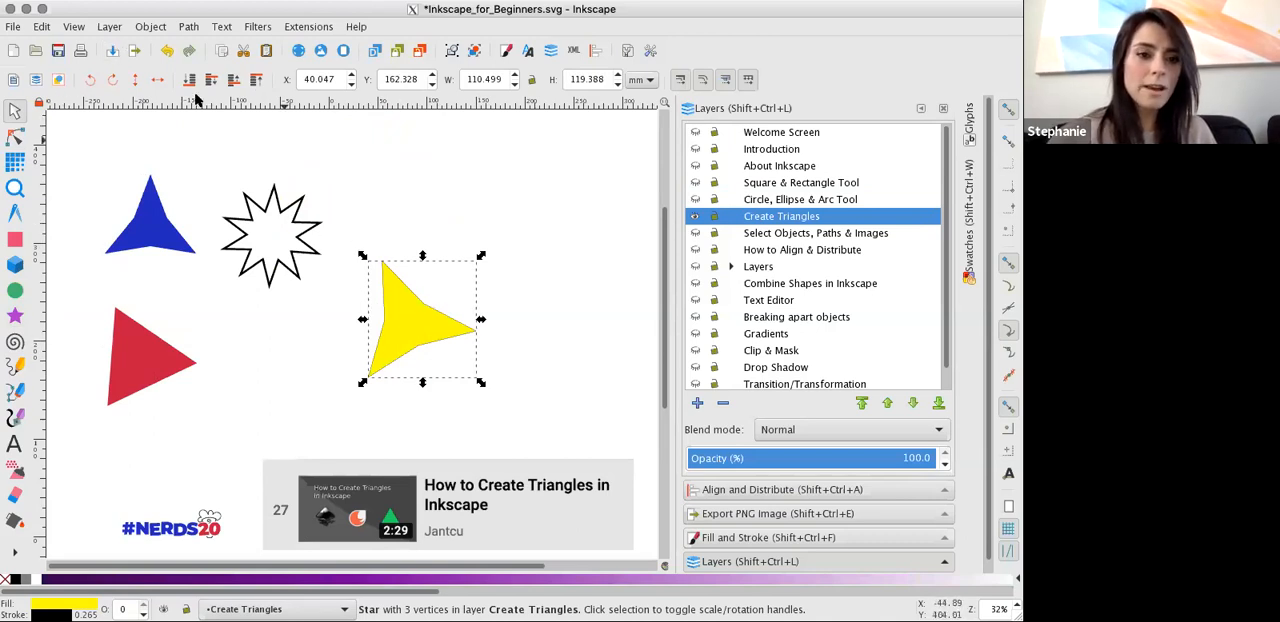
Set the yellow star's spoke ratio to 0.01.
{"action": "left_click", "coordinate": [15, 316]}
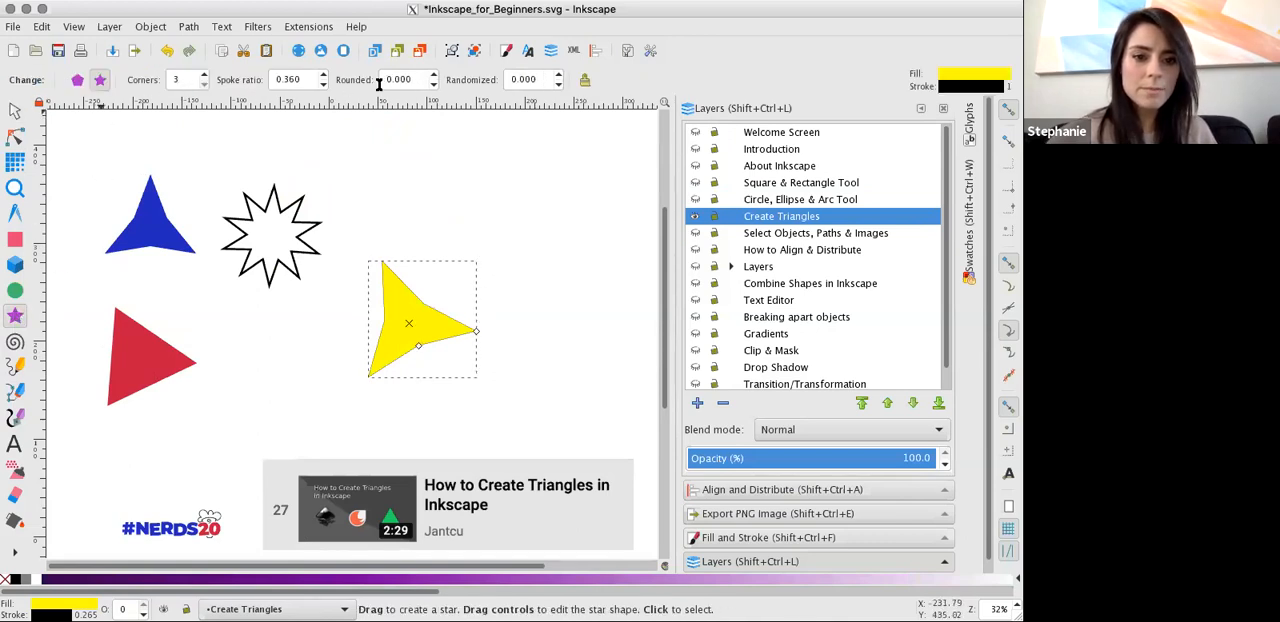
{"action": "left_click_drag", "start_coordinate": [318, 83], "coordinate": [245, 81]}
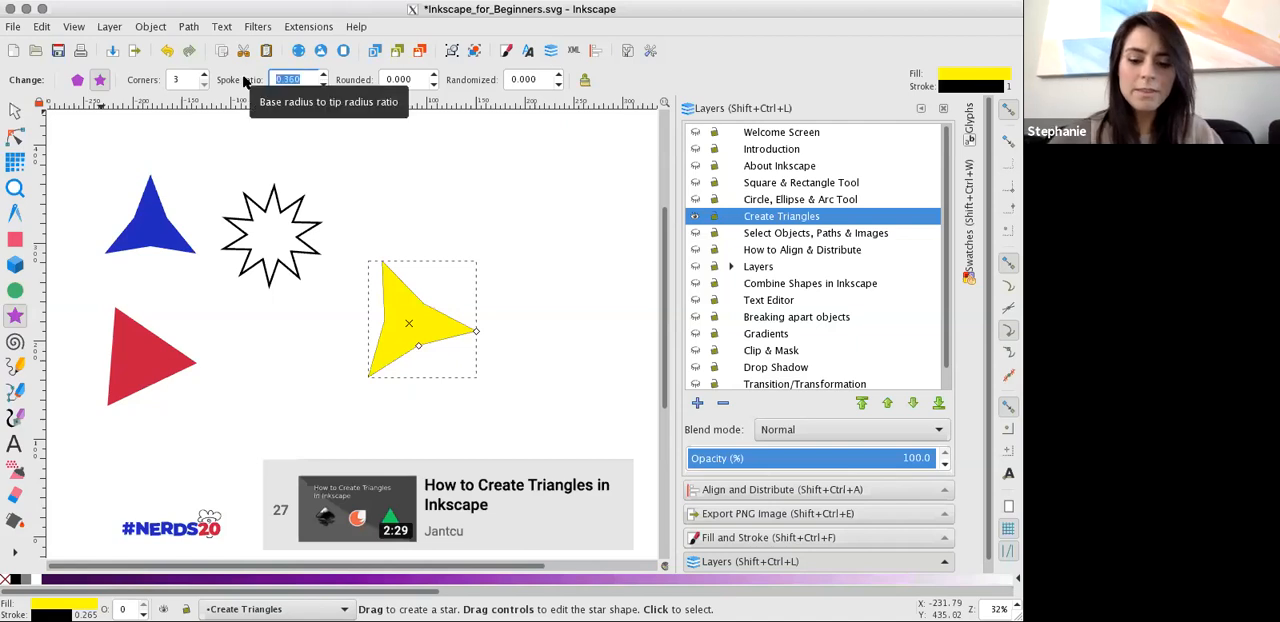
{"action": "type", "text": "0.01"}
{"action": "key", "text": "Return"}
Raise the yellow star's spoke ratio to at least 0.91 and bring it back to 0.49.
{"action": "left_click", "coordinate": [324, 75]}
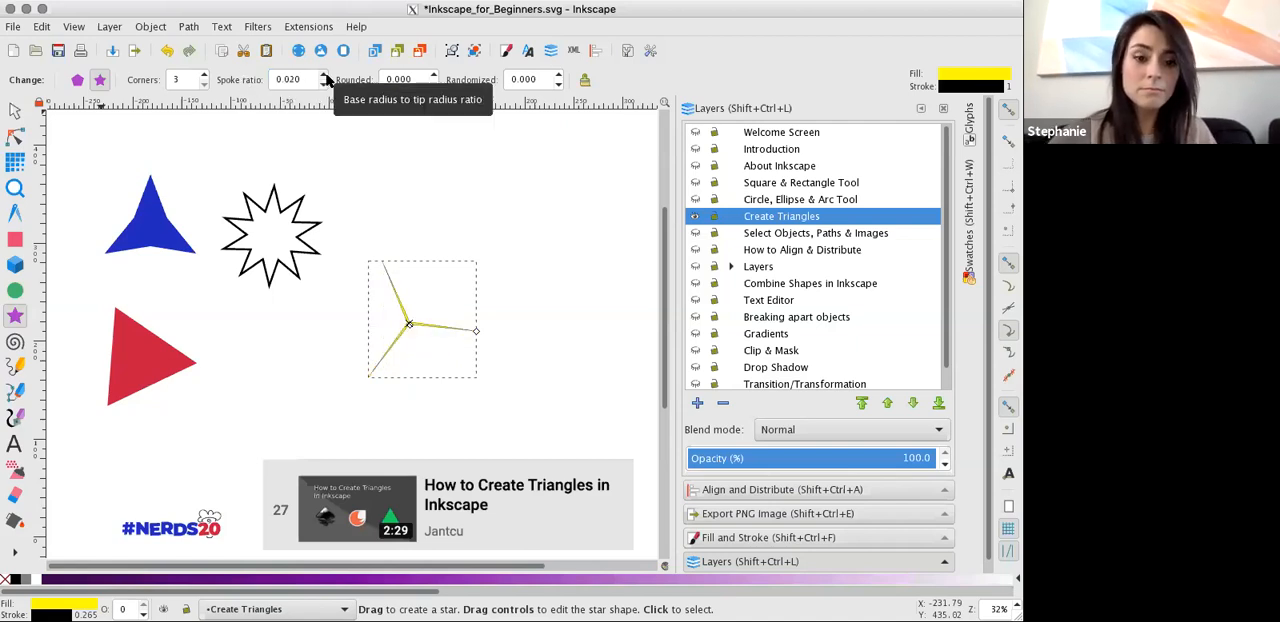
{"action": "left_click", "coordinate": [323, 84]}
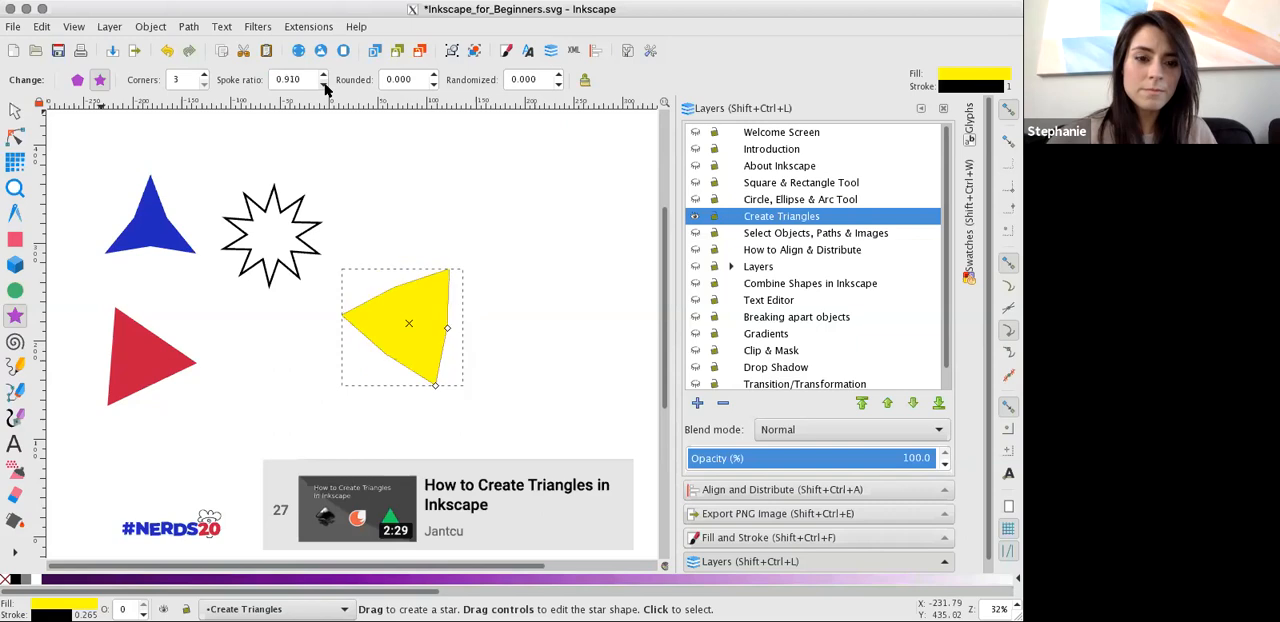
{"action": "left_click", "coordinate": [323, 85]}
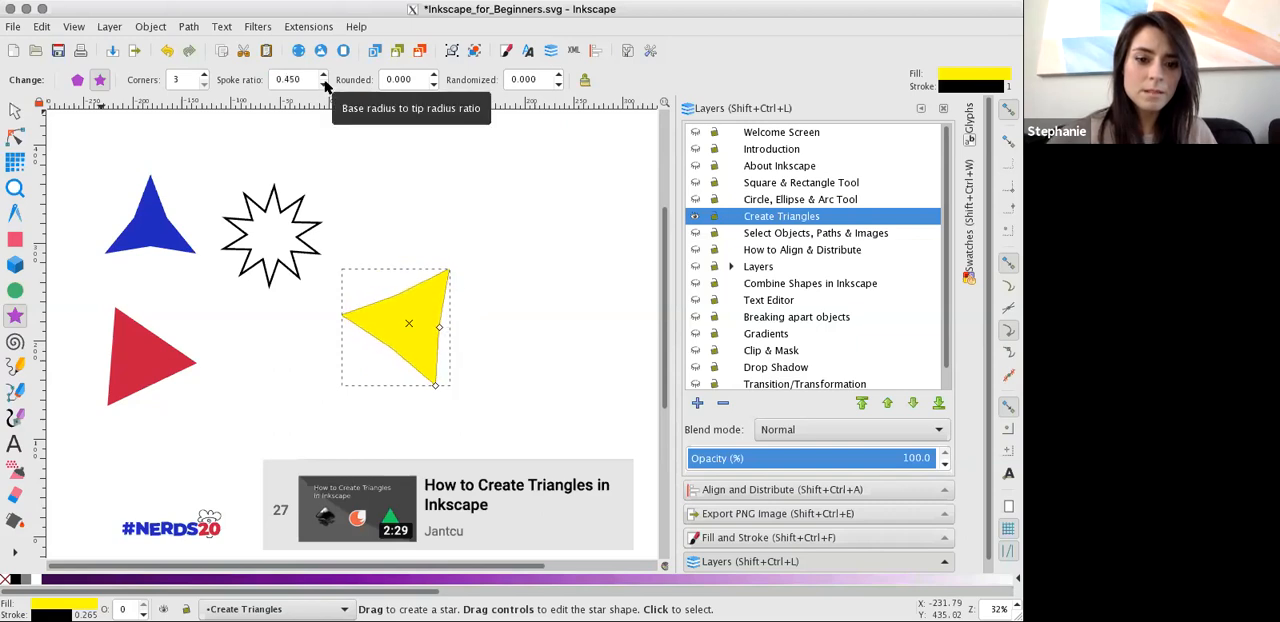
{"action": "left_click", "coordinate": [324, 75]}
Set the yellow star's spoke ratio to 0.5 to form a straight-sided triangle.
{"action": "left_click", "coordinate": [313, 78]}
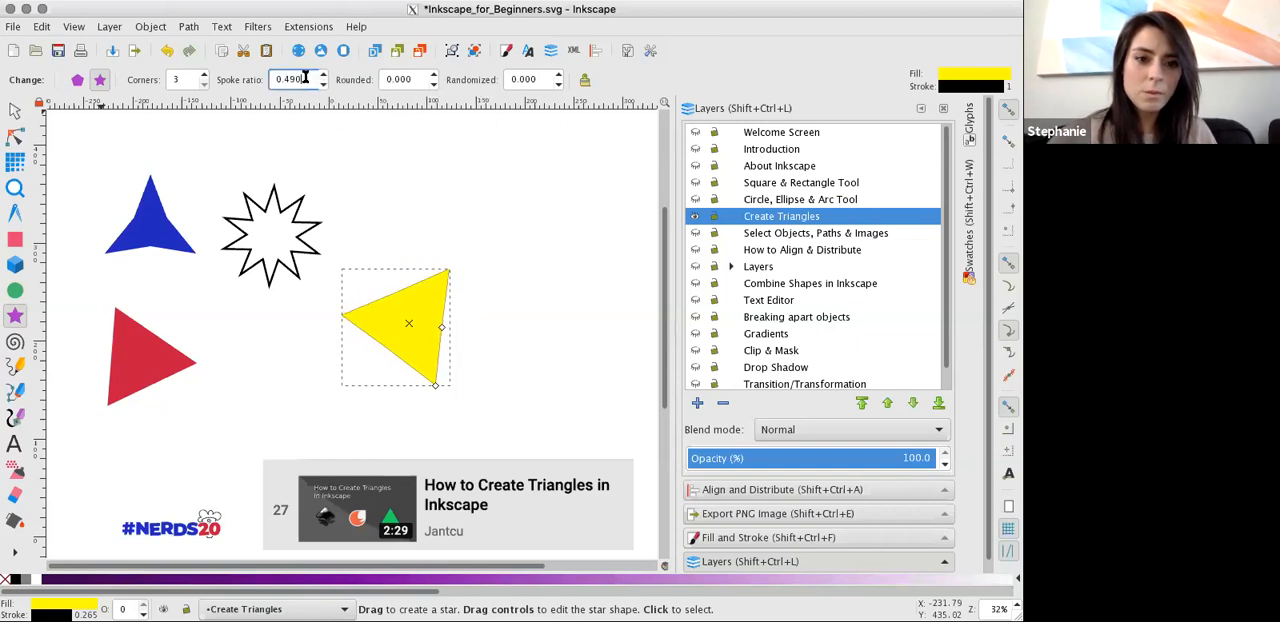
{"action": "key", "text": "BackSpace"}
{"action": "key", "text": "BackSpace"}
{"action": "key", "text": "BackSpace"}
{"action": "key", "text": "BackSpace"}
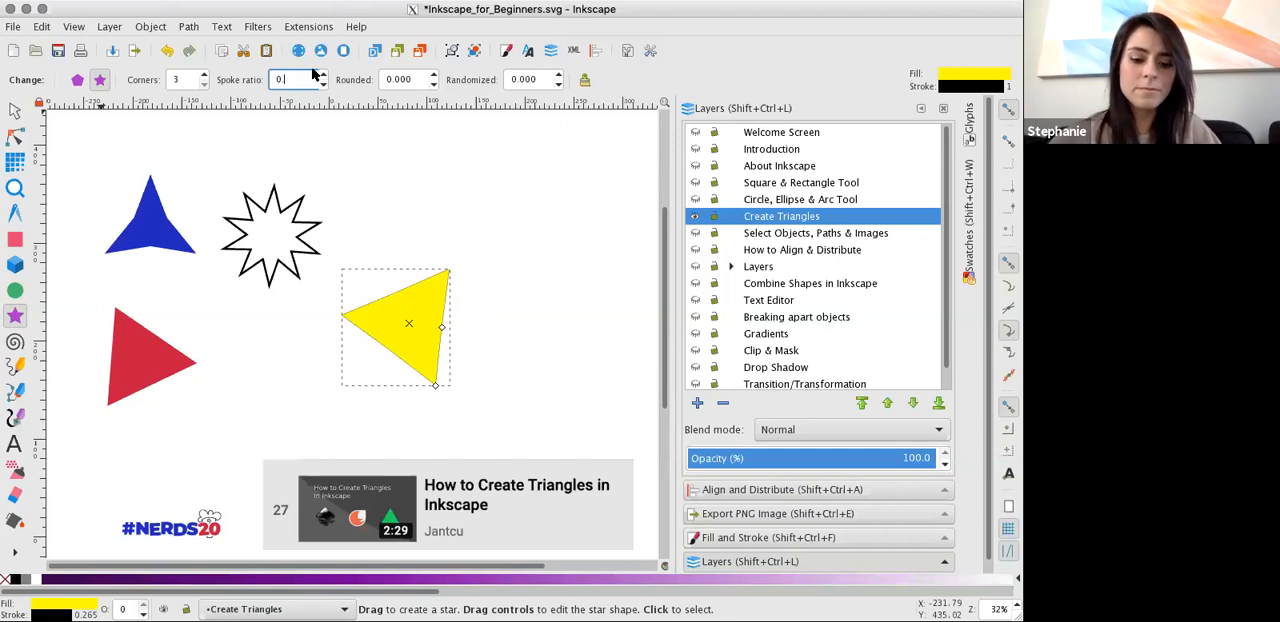
{"action": "type", "text": ".5"}
{"action": "key", "text": "Return"}
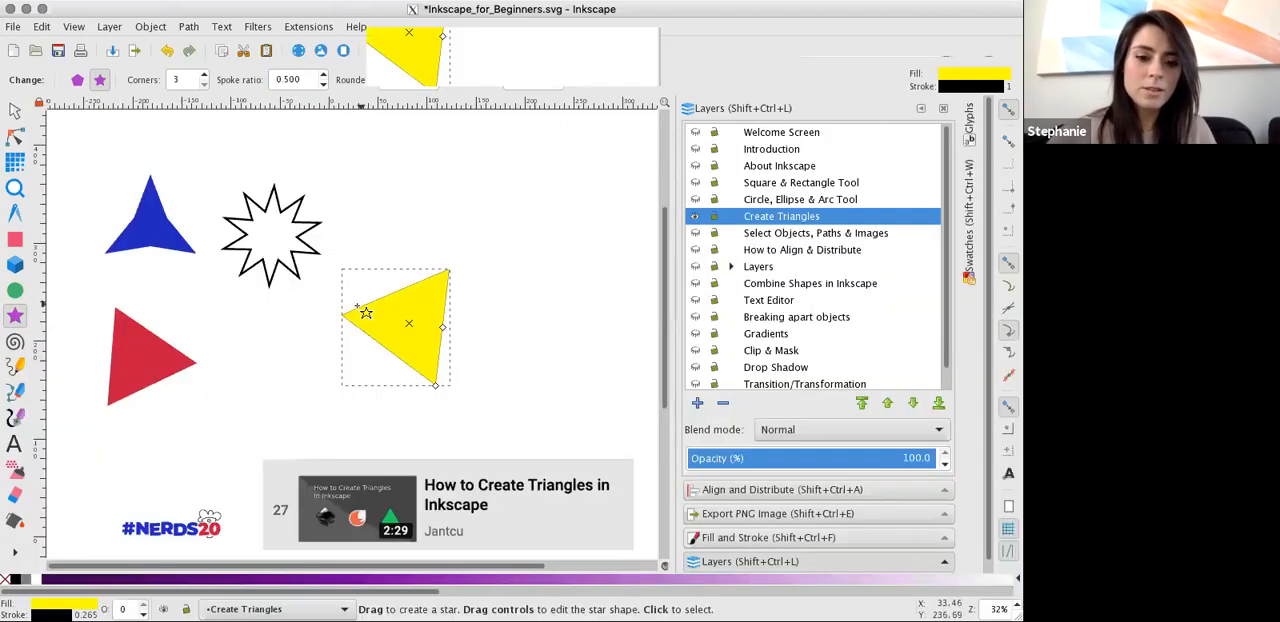
Rotate the yellow triangle so that one corner points upward above a nearly horizontal base.
{"action": "left_click", "coordinate": [15, 110]}
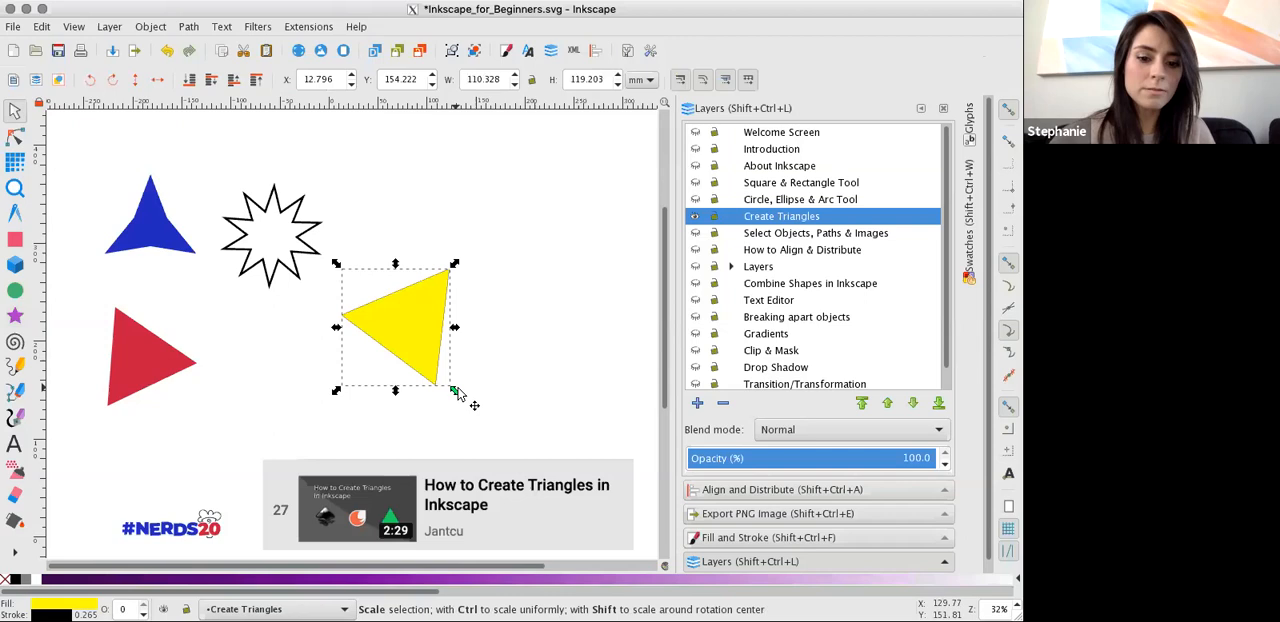
{"action": "left_click", "coordinate": [455, 392]}
{"action": "left_click", "coordinate": [426, 371]}
{"action": "left_click", "coordinate": [427, 376]}
{"action": "left_click_drag", "start_coordinate": [455, 392], "coordinate": [497, 321]}
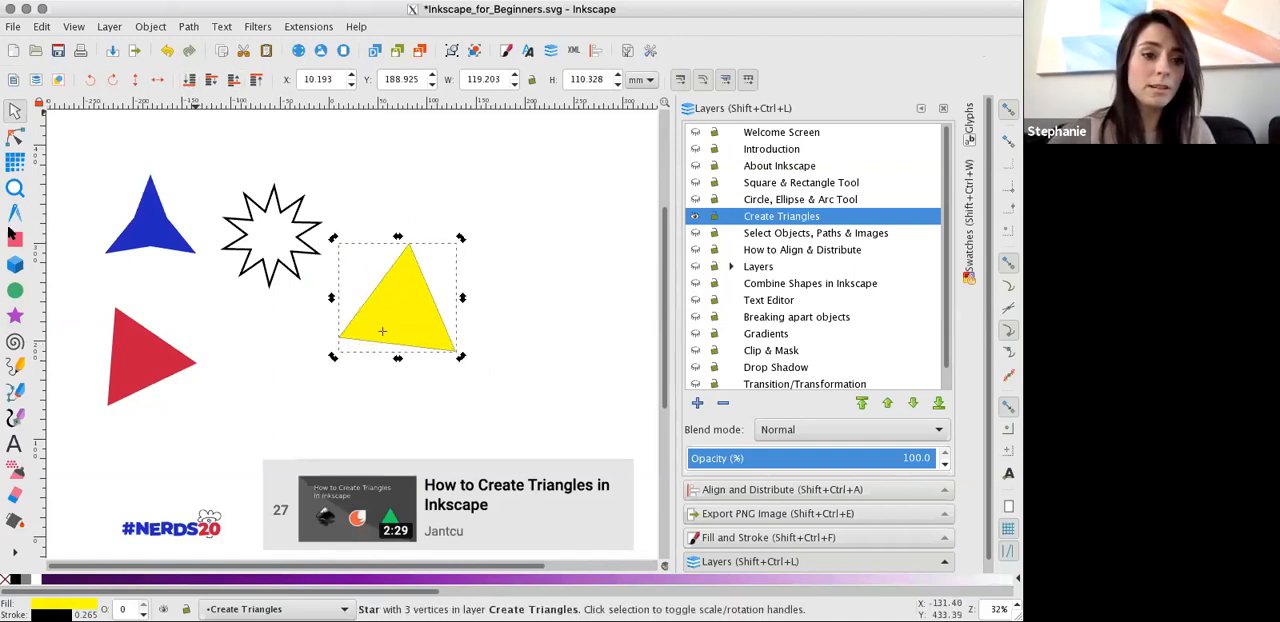
Vary the yellow triangle's corner rounding through 0.58 and -1.98, and settle on 0.27.
{"action": "left_click", "coordinate": [15, 316]}
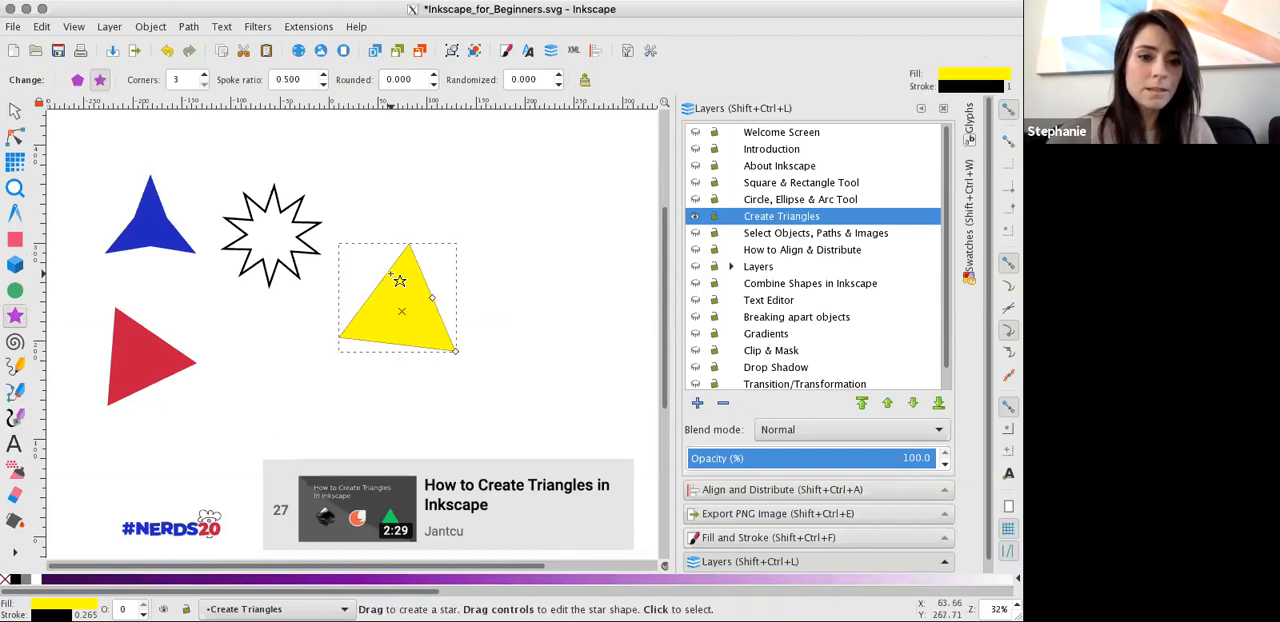
{"action": "left_click", "coordinate": [434, 74]}
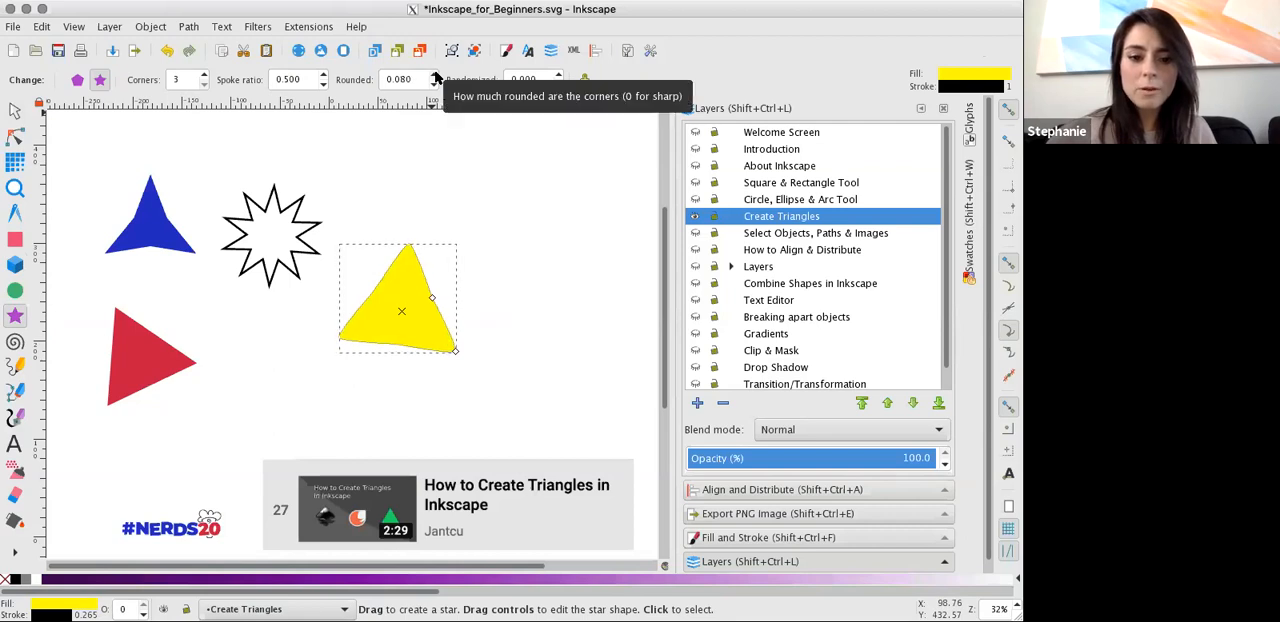
{"action": "left_click", "coordinate": [434, 74]}
{"action": "left_click", "coordinate": [434, 85]}
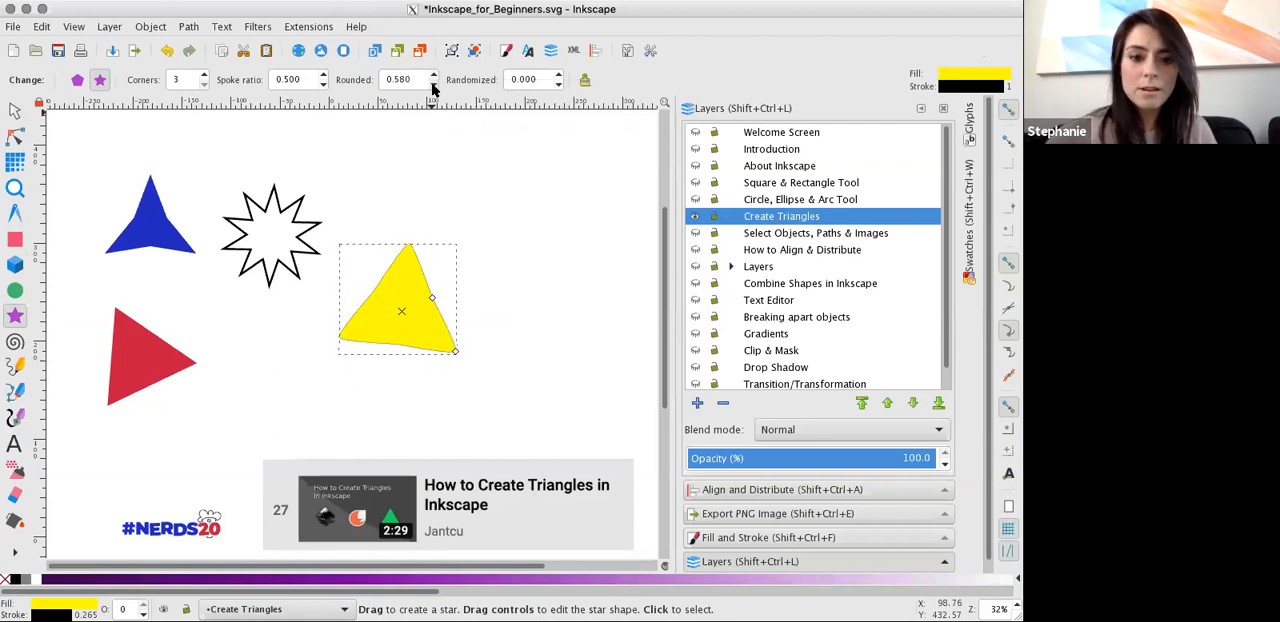
{"action": "left_click", "coordinate": [434, 85]}
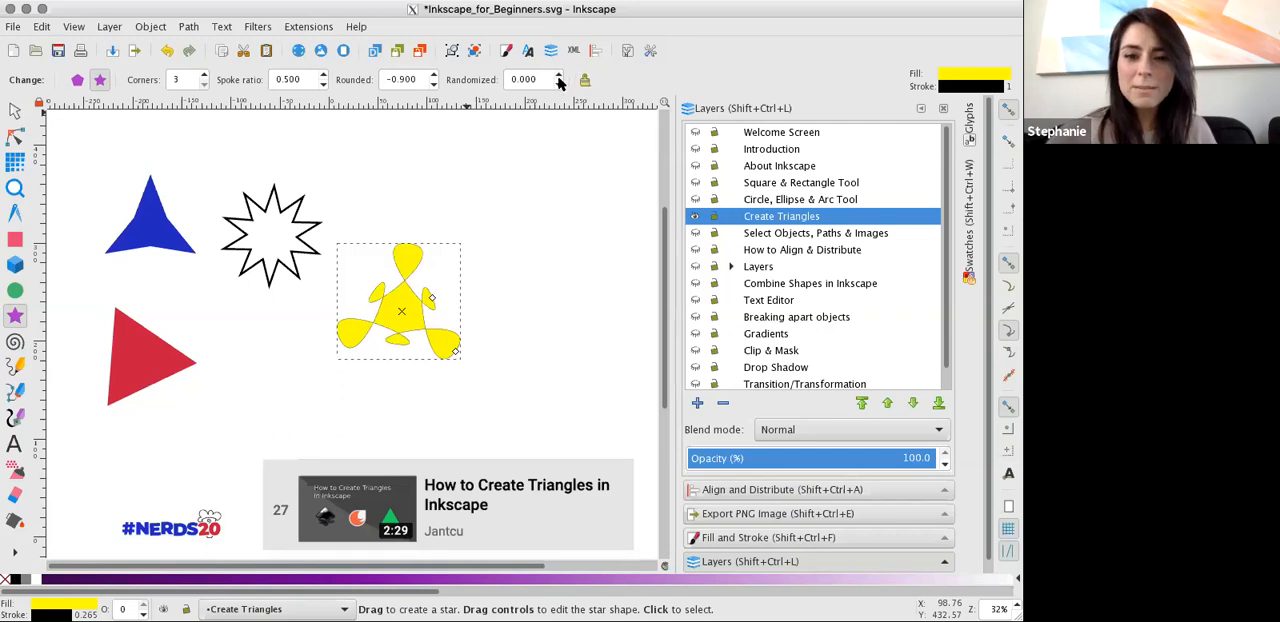
{"action": "left_click", "coordinate": [434, 85]}
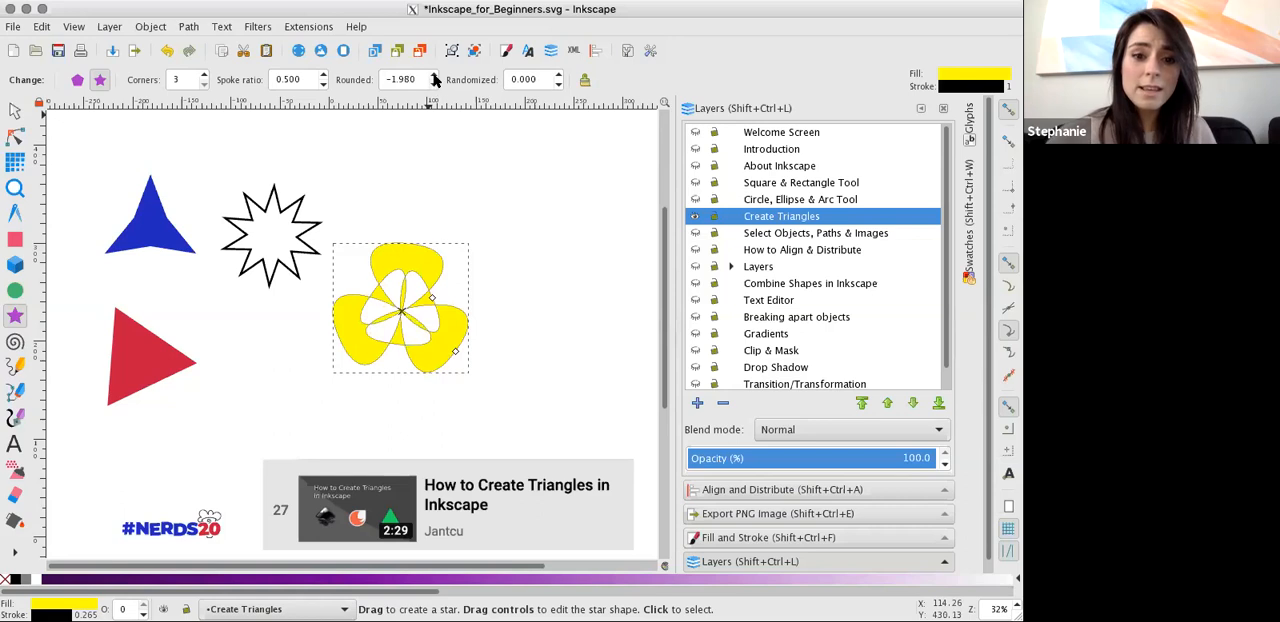
{"action": "left_click", "coordinate": [433, 76]}
{"action": "left_click", "coordinate": [434, 77]}
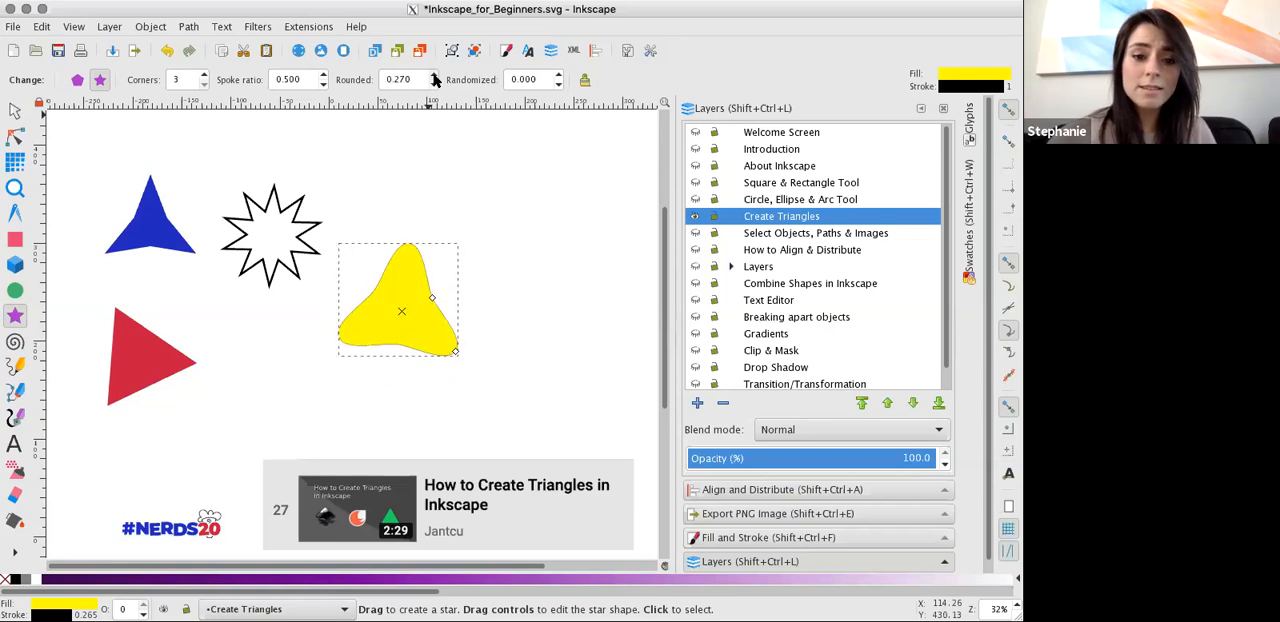
Distort the yellow triangle by changing its randomization, and undo the distortion.
{"action": "left_click", "coordinate": [557, 85]}
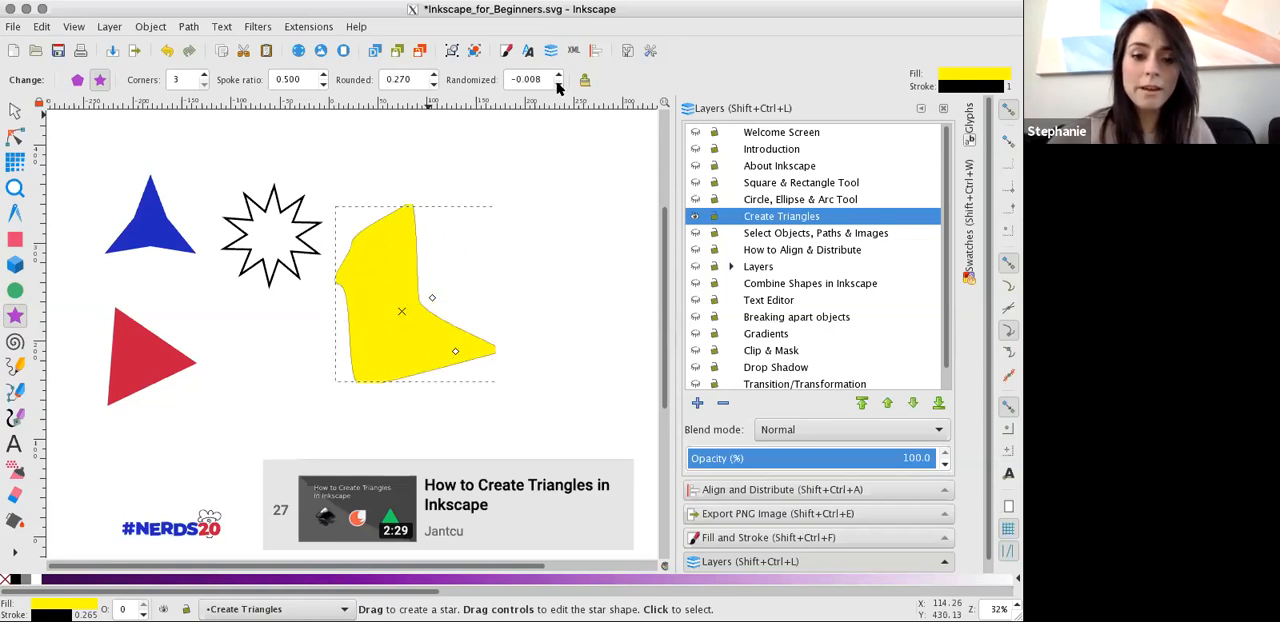
{"action": "key", "text": "ctrl+z"}
{"action": "key", "text": "ctrl+z"}
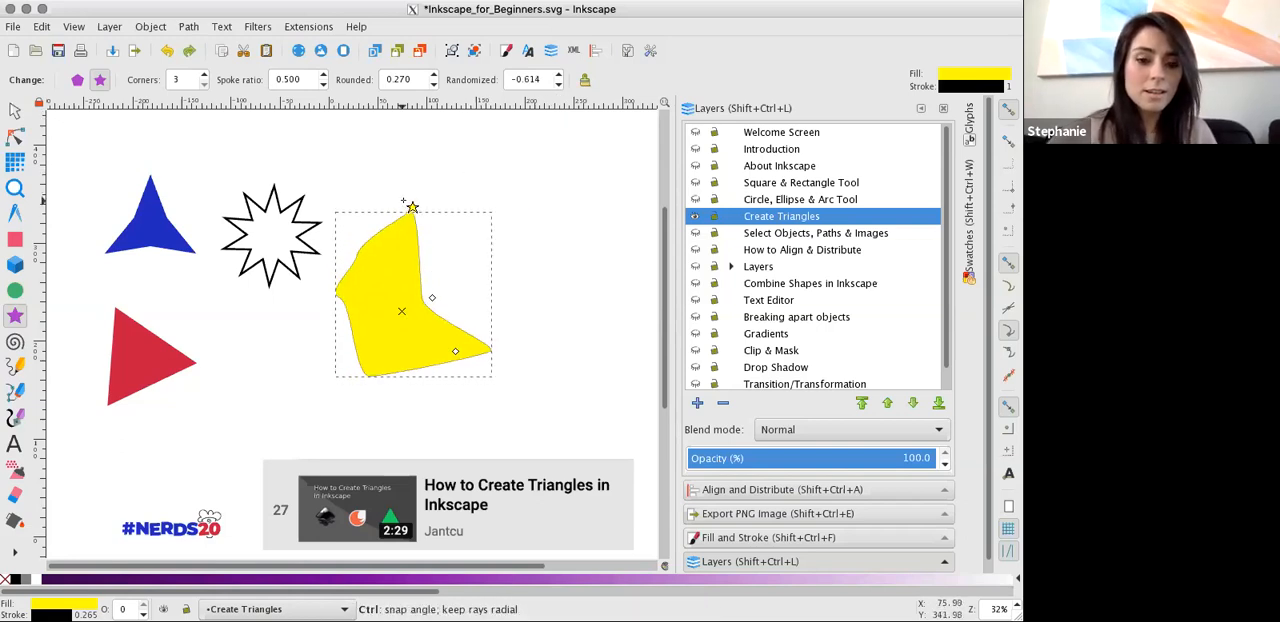
{"action": "key", "text": "ctrl+z"}
{"action": "key", "text": "ctrl+z"}
{"action": "key", "text": "ctrl+z"}
{"action": "key", "text": "ctrl+z"}
{"action": "key", "text": "ctrl+z"}
{"action": "key", "text": "ctrl+z"}
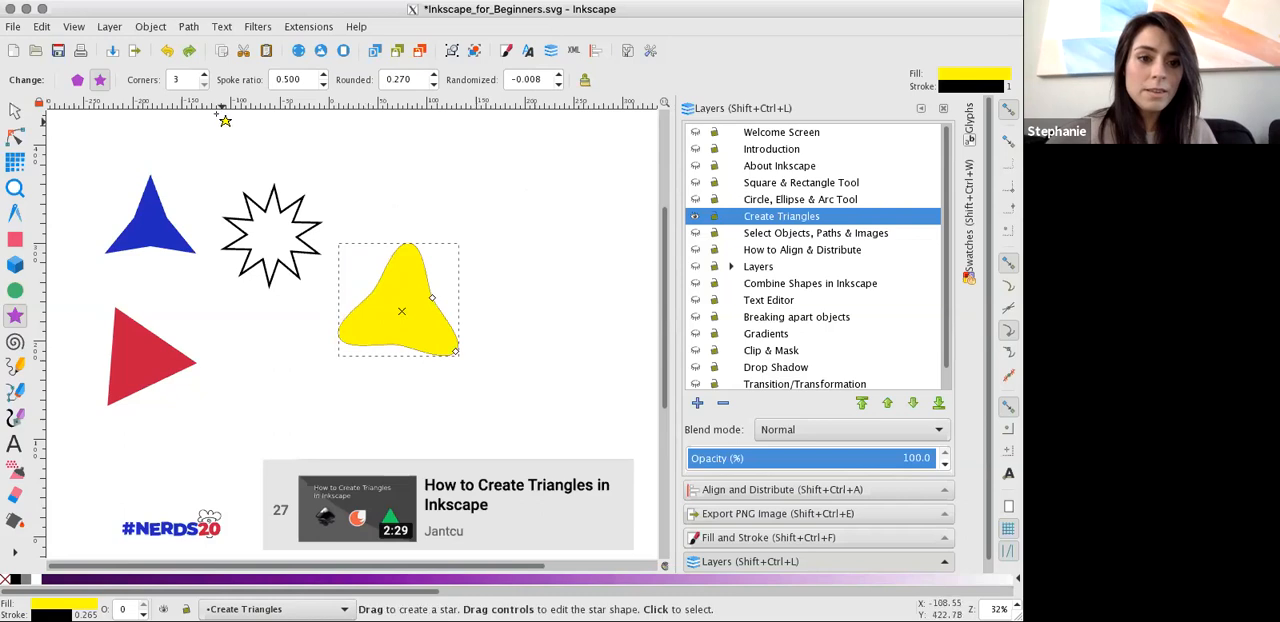
Raise the yellow star's corner count step by step to 9.
{"action": "left_click", "coordinate": [203, 76]}
{"action": "left_click", "coordinate": [203, 76]}
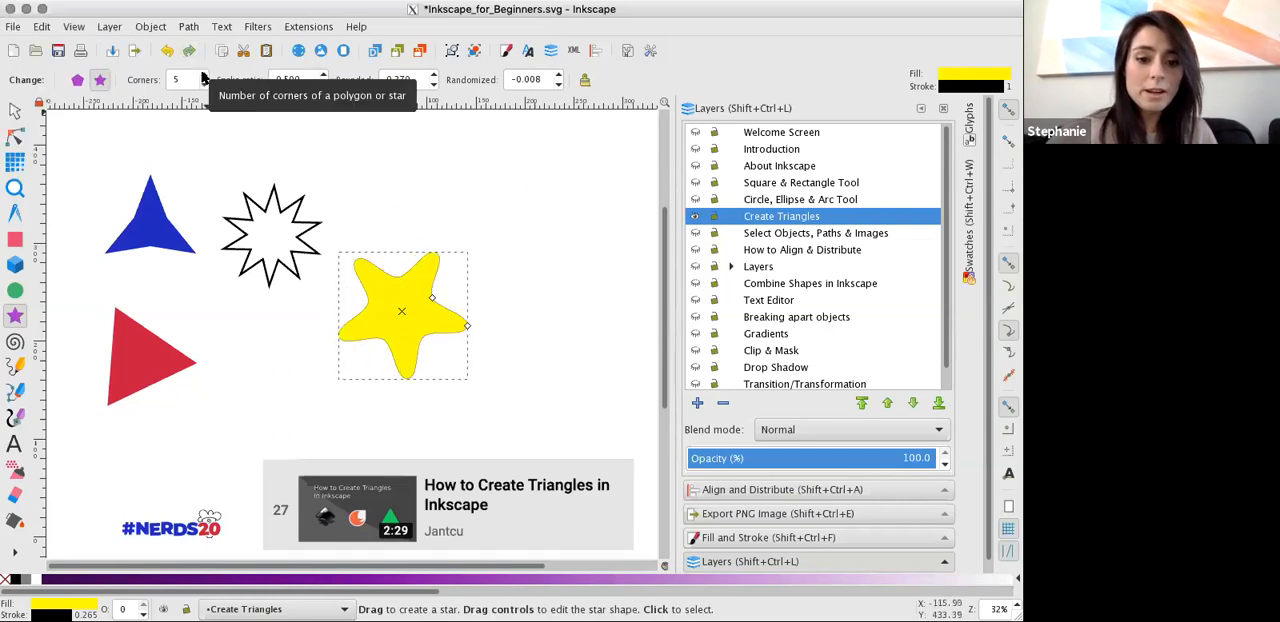
{"action": "left_click", "coordinate": [203, 76]}
{"action": "left_click", "coordinate": [203, 76]}
{"action": "left_click", "coordinate": [203, 76]}
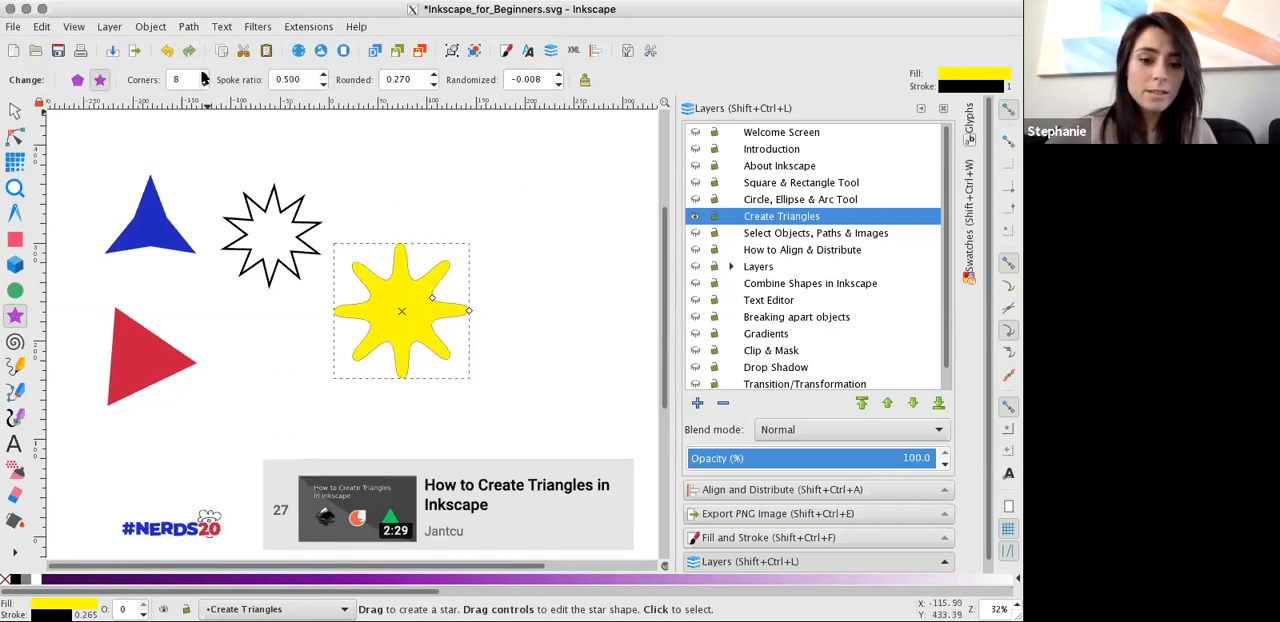
{"action": "left_click", "coordinate": [203, 76]}
Convert the yellow star to a regular polygon with 3 corners and switch to the Selector tool.
{"action": "left_click", "coordinate": [79, 80]}
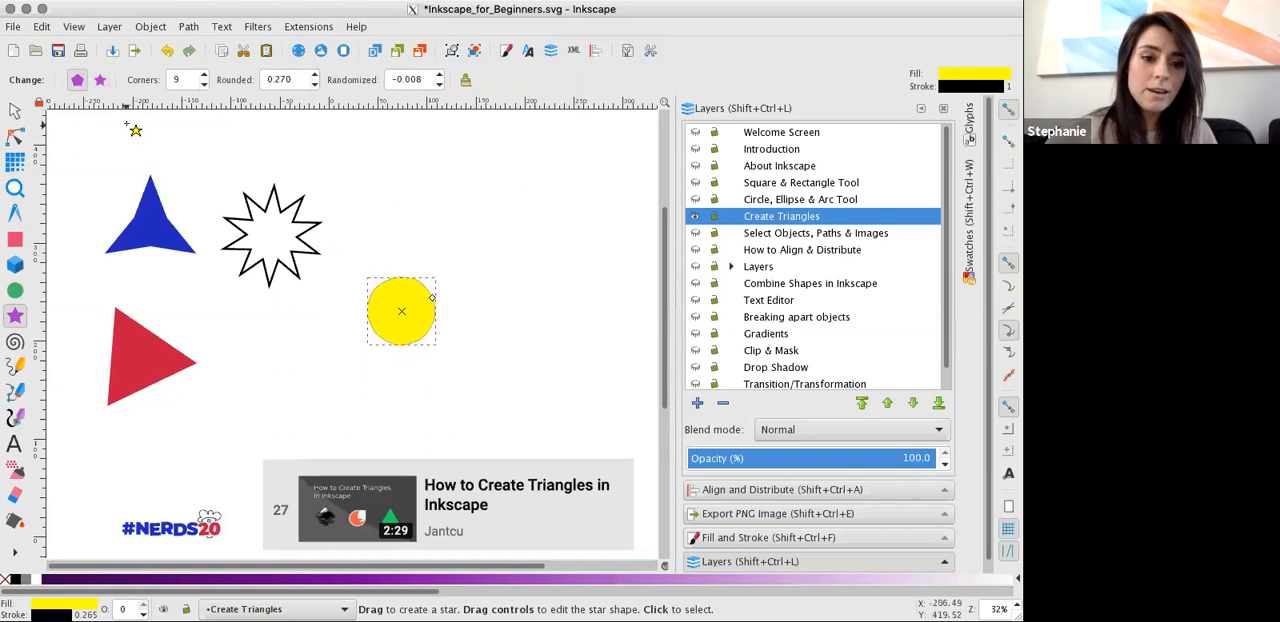
{"action": "left_click", "coordinate": [204, 84]}
{"action": "left_click", "coordinate": [204, 84]}
{"action": "left_click", "coordinate": [204, 84]}
{"action": "left_click", "coordinate": [204, 84]}
{"action": "left_click", "coordinate": [204, 84]}
{"action": "left_click", "coordinate": [204, 84]}
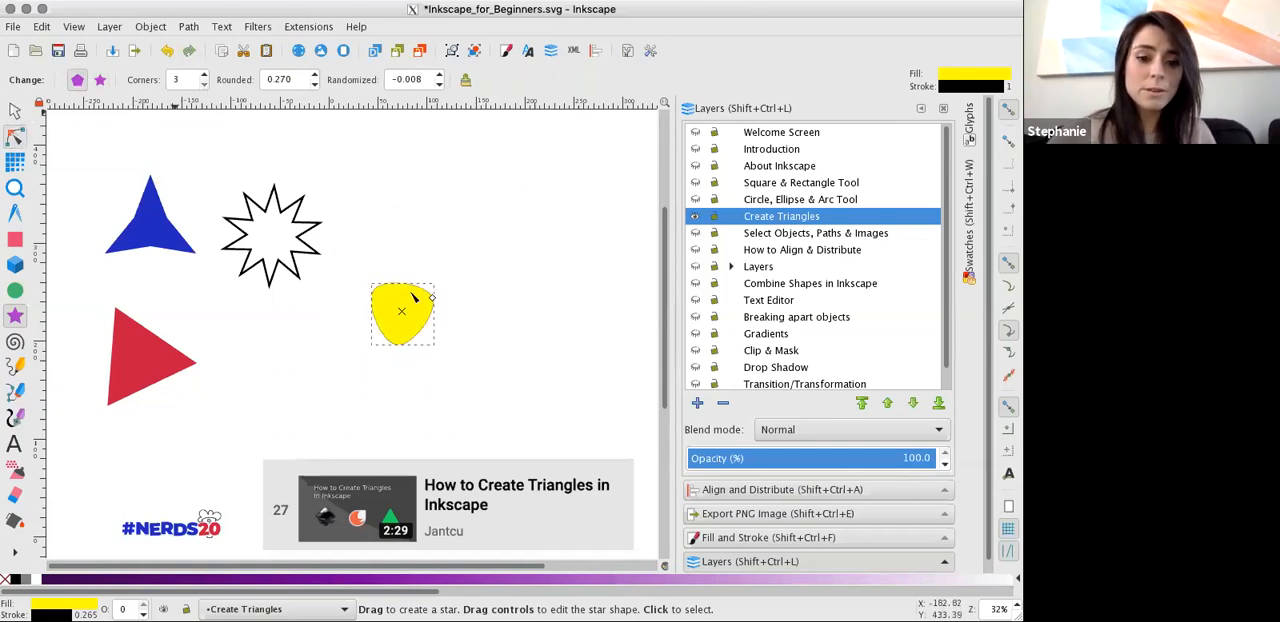
{"action": "left_click", "coordinate": [15, 137]}
{"action": "left_click", "coordinate": [15, 110]}
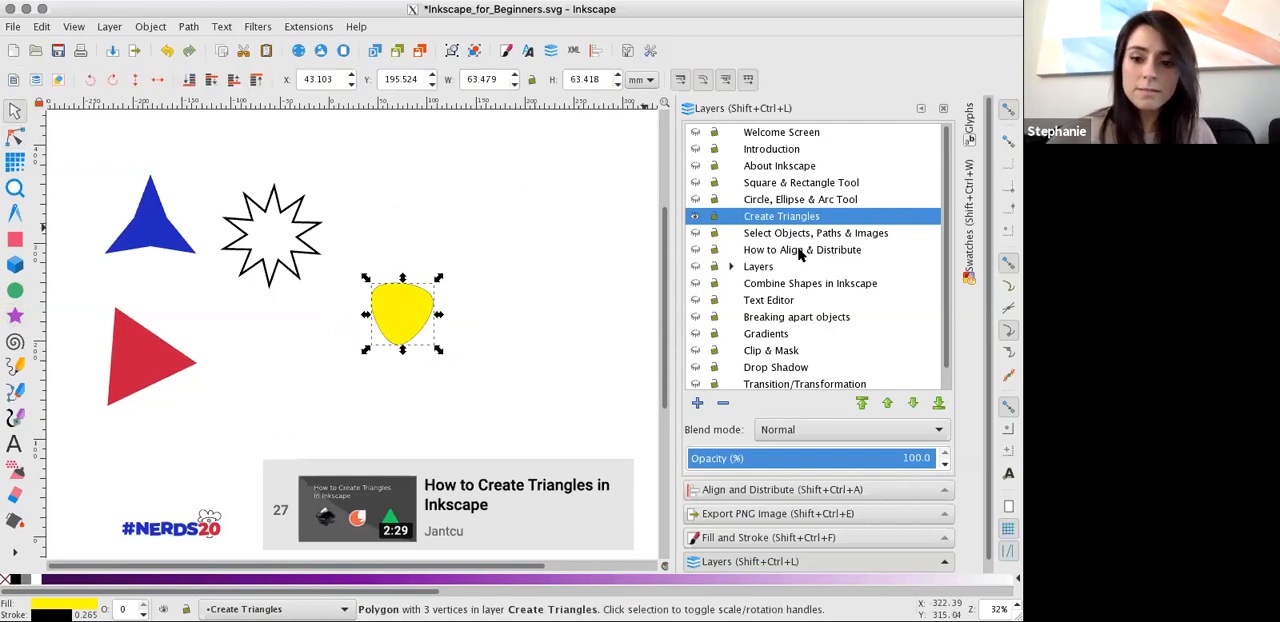
Hide the Create Triangles layer, and show the Select Objects, Paths & Images layer and make it current.
{"action": "left_click", "coordinate": [695, 216]}
{"action": "left_click", "coordinate": [694, 233]}
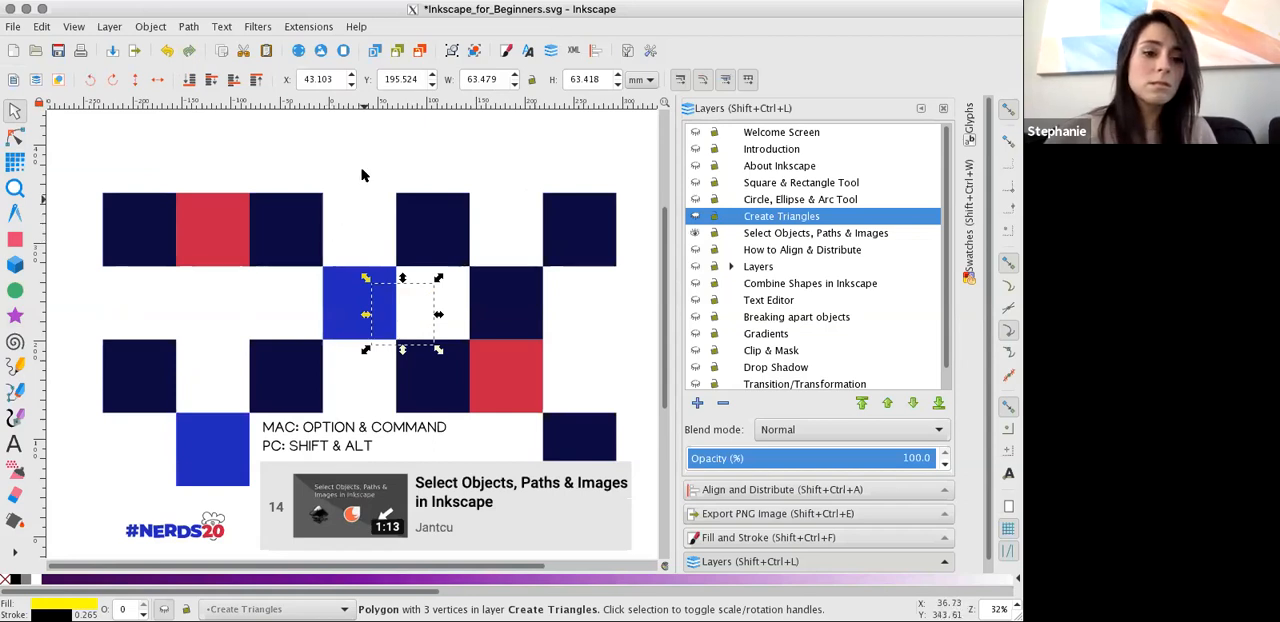
{"action": "left_click", "coordinate": [748, 234]}
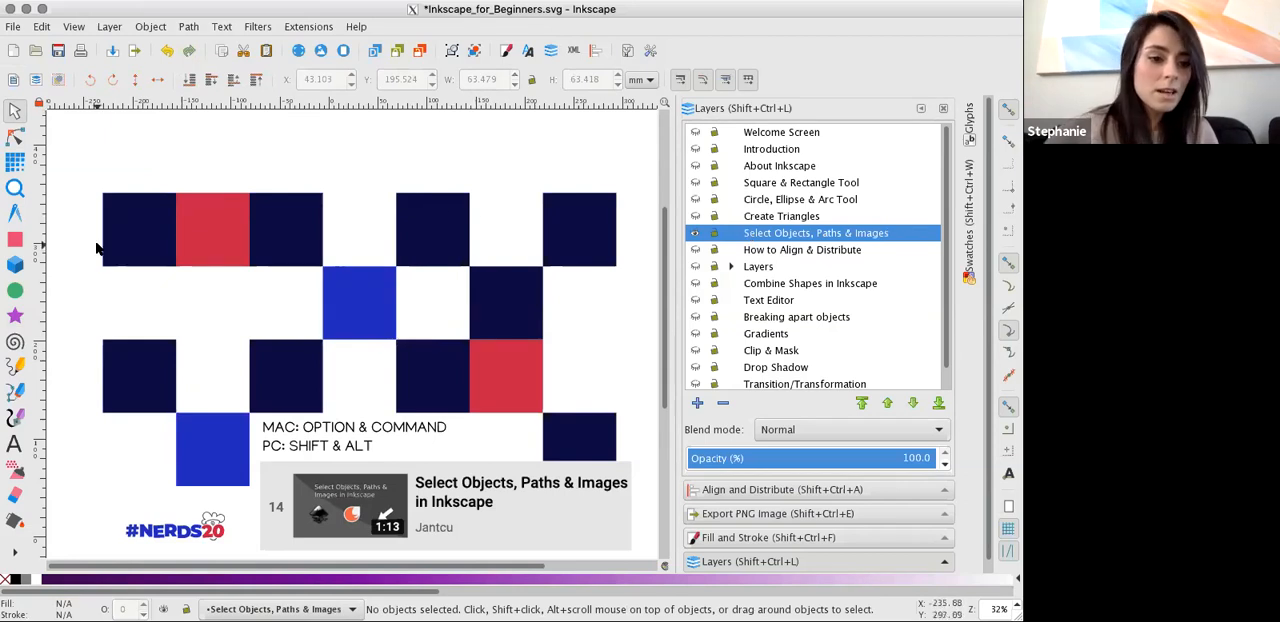
Use the Selector tool to select the red square in the top row, and clear the selection.
{"action": "left_click", "coordinate": [16, 115]}
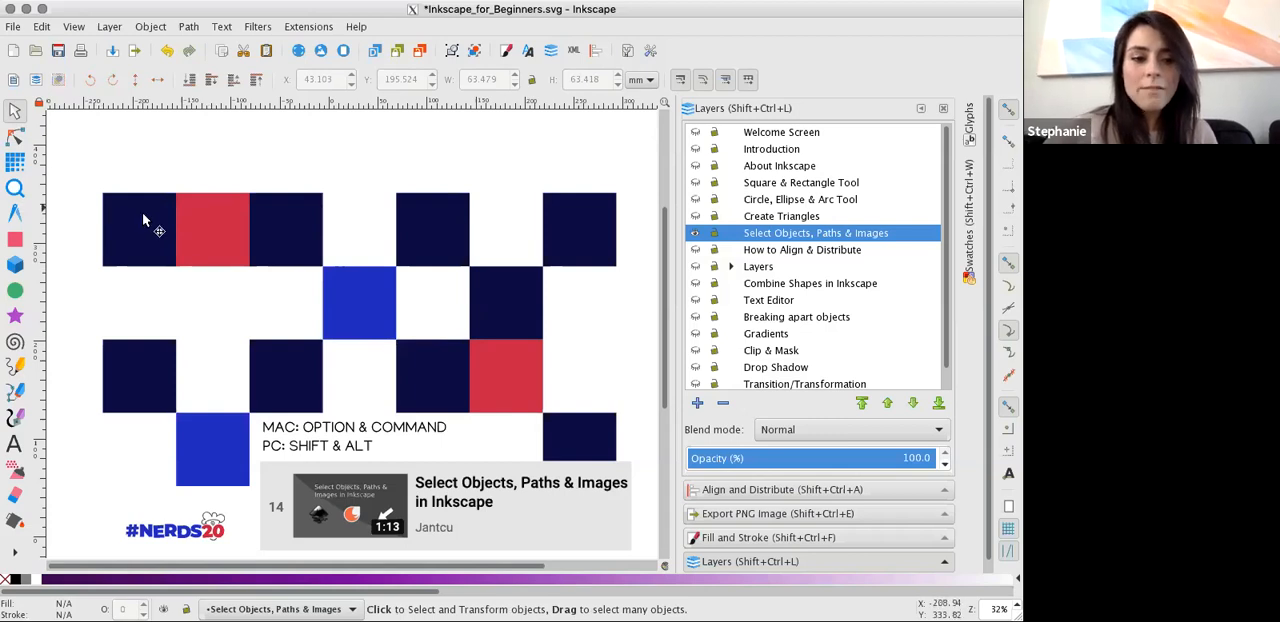
{"action": "left_click", "coordinate": [168, 226]}
{"action": "left_click", "coordinate": [213, 240]}
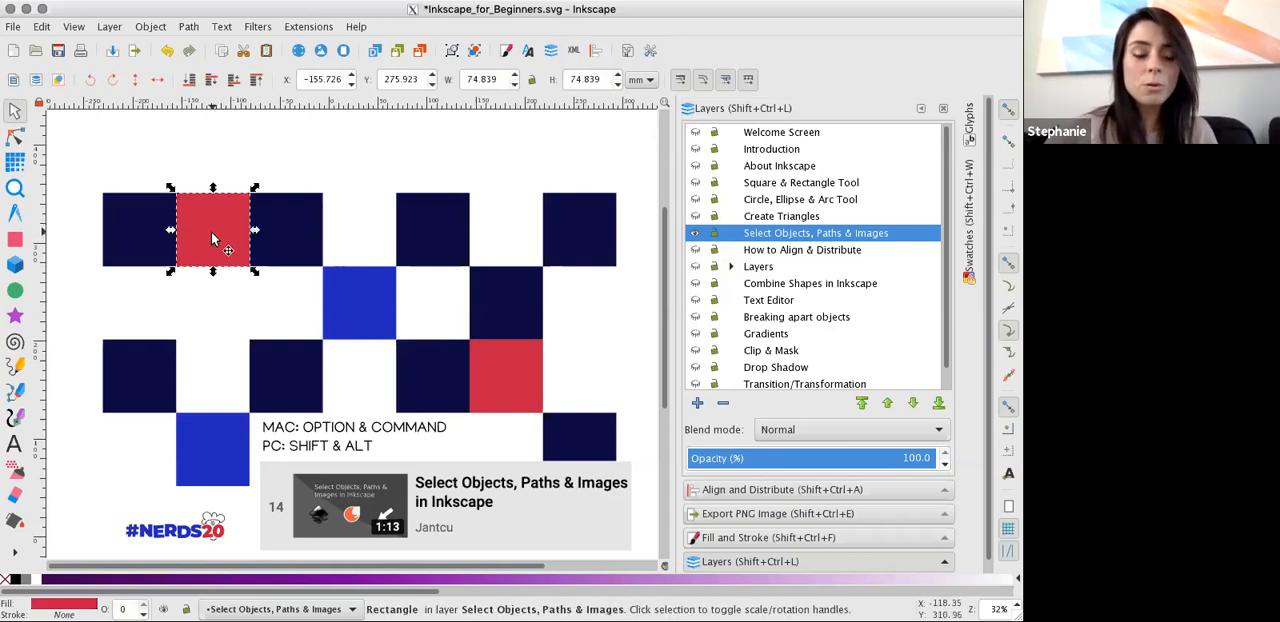
{"action": "left_click", "coordinate": [210, 328]}
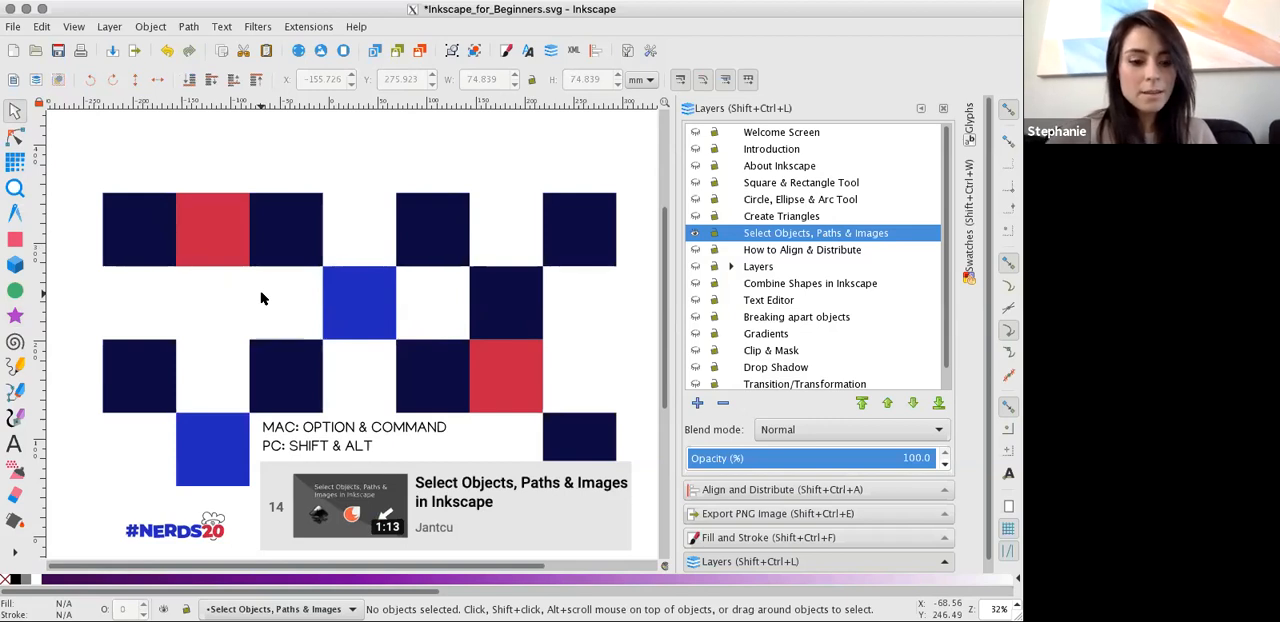
Select six squares by drawing a freehand touch path through the top and third rows, and clear the selection.
{"action": "key", "text": "alt"}
{"action": "mouse_move", "coordinate": [72, 197]}
{"action": "left_mouse_down"}
{"action": "mouse_move", "coordinate": [91, 223]}
{"action": "mouse_move", "coordinate": [122, 228]}
{"action": "left_mouse_up"}
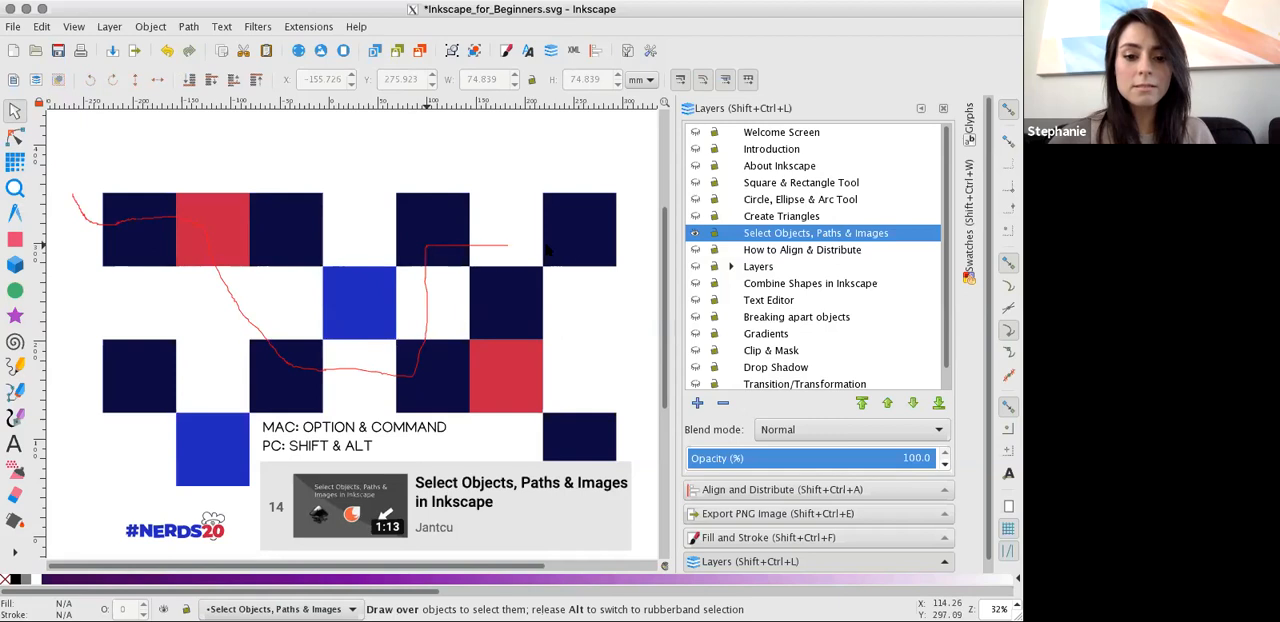
{"action": "left_click_drag", "start_coordinate": [569, 253], "coordinate": [545, 296]}
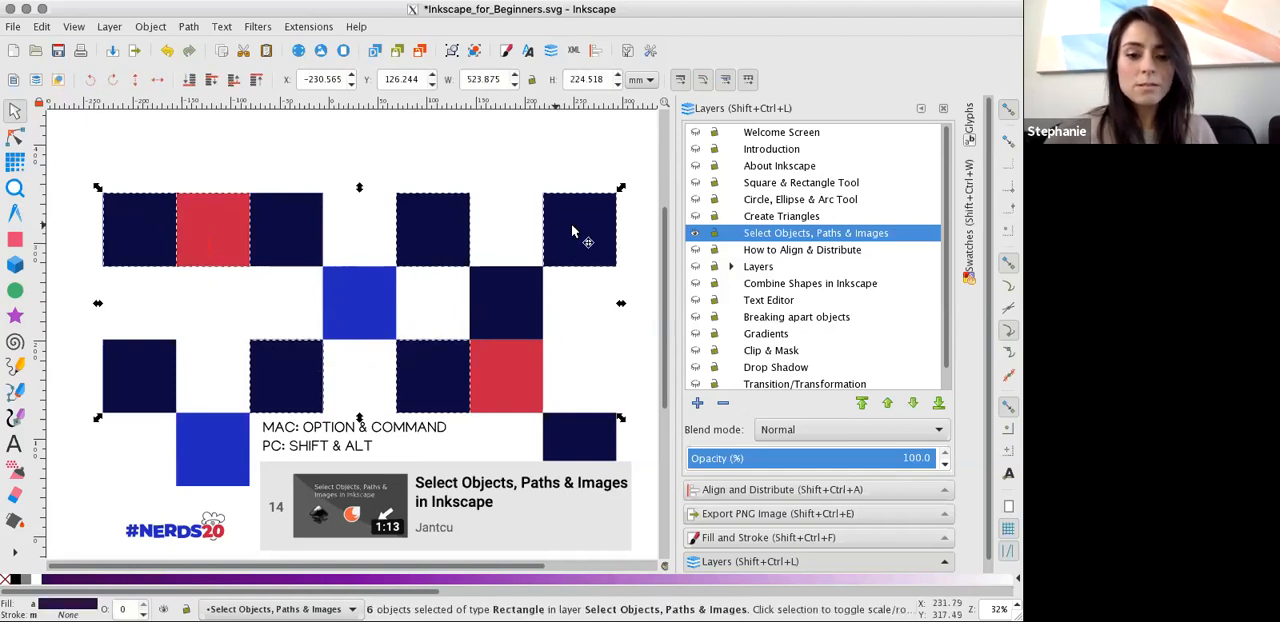
{"action": "left_click", "coordinate": [575, 359]}
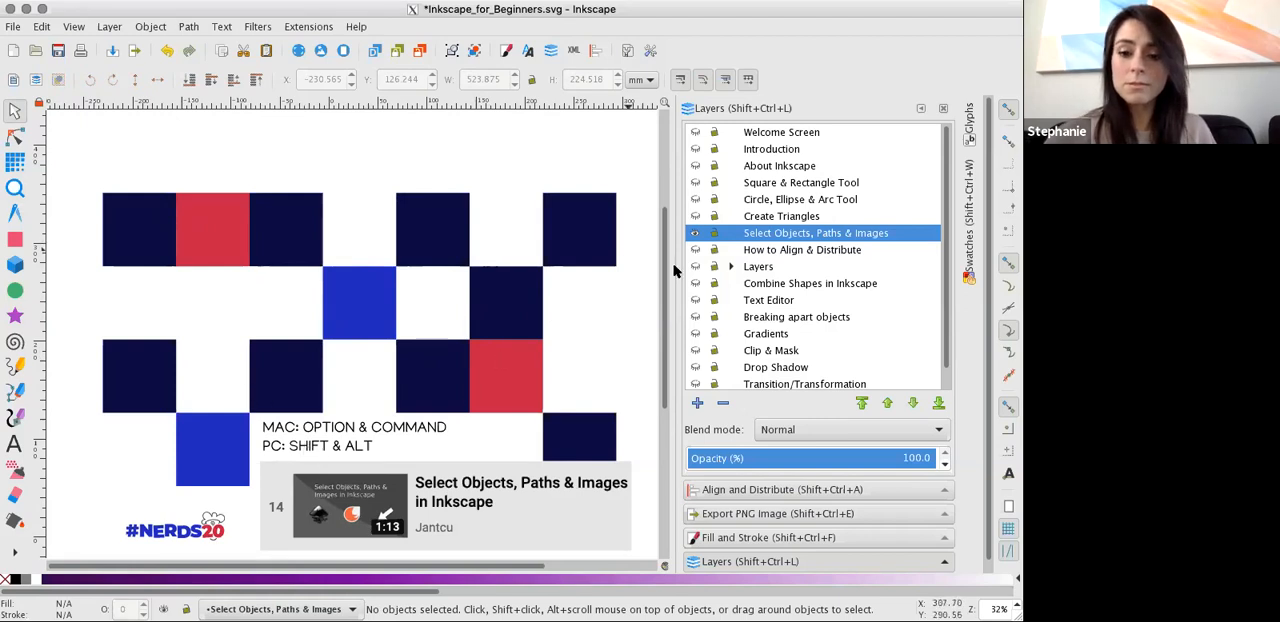
Hide the Select Objects, Paths & Images layer, and show the How to Align & Distribute layer and make it current.
{"action": "left_click", "coordinate": [696, 232]}
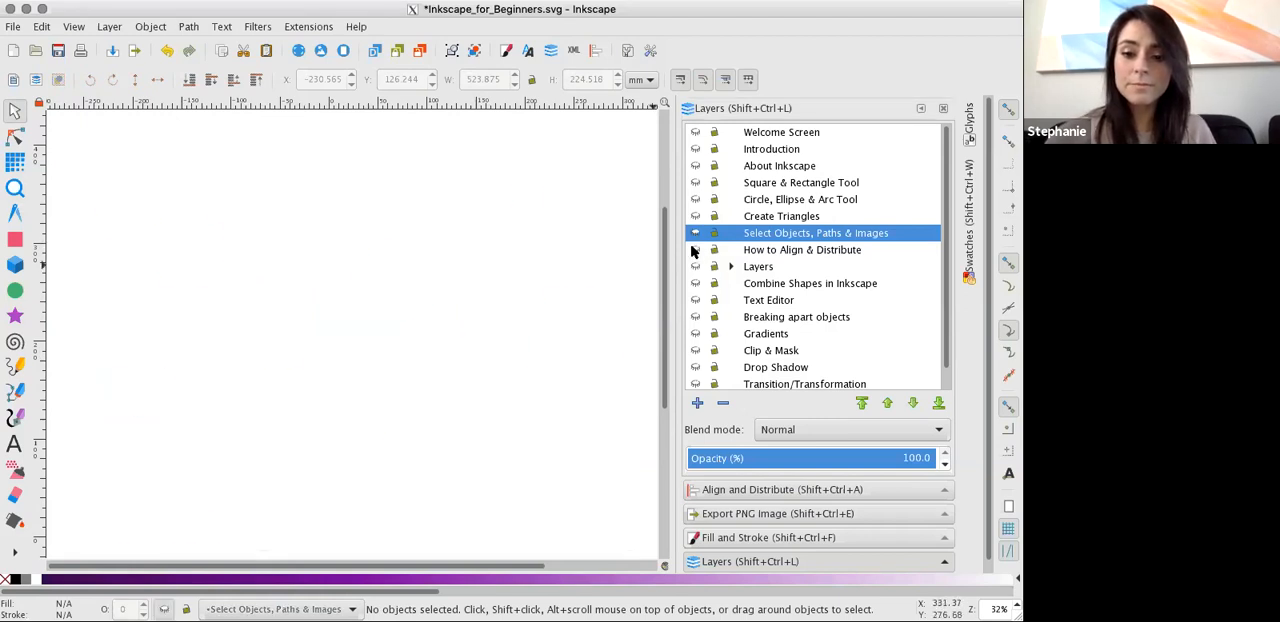
{"action": "left_click", "coordinate": [695, 250]}
{"action": "left_click", "coordinate": [755, 251]}
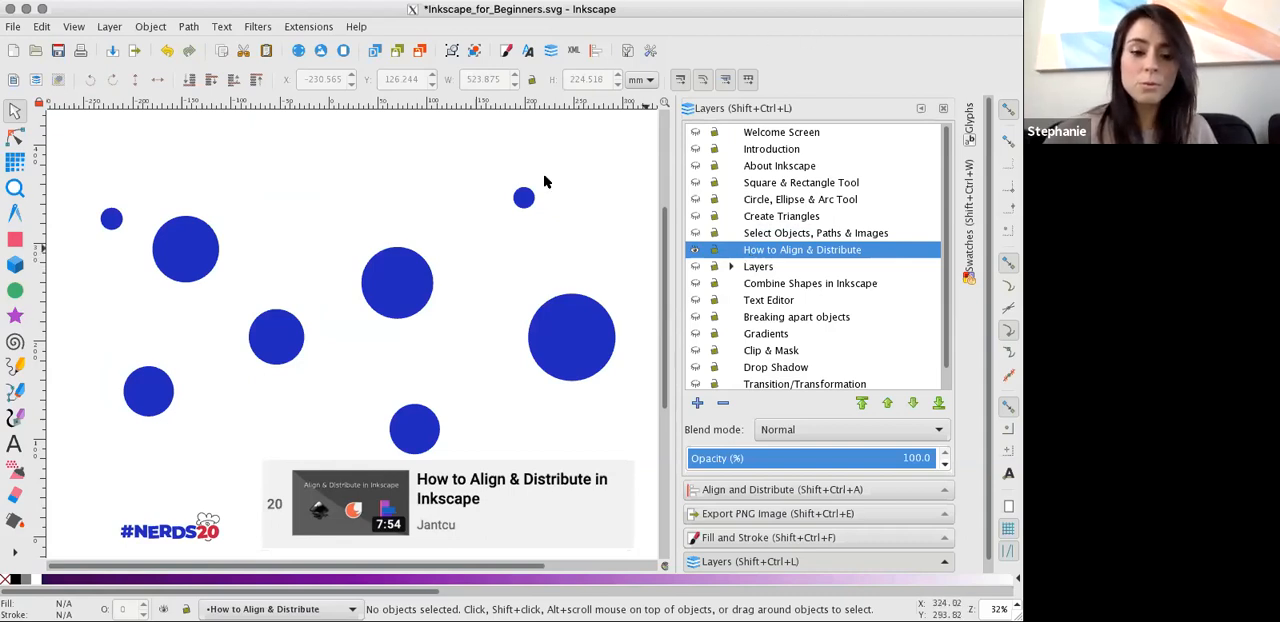
Select the small upper-left circle, rubber-band all eight circles, and rubber-band only the small circle again.
{"action": "left_click", "coordinate": [112, 224]}
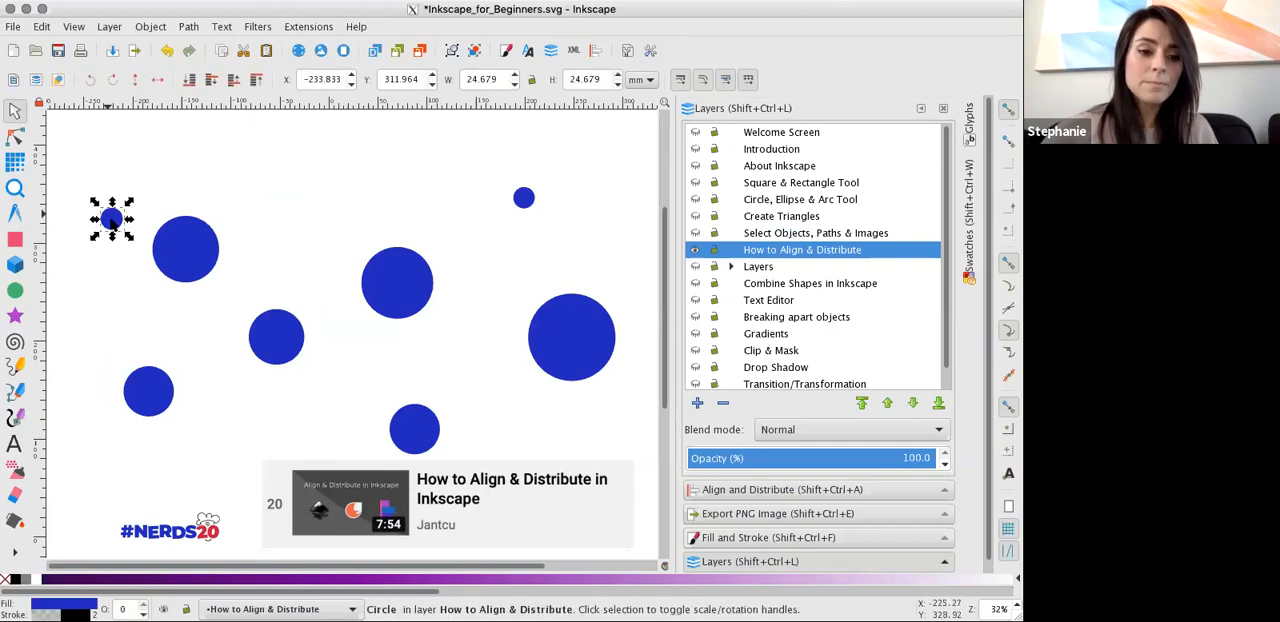
{"action": "left_click_drag", "start_coordinate": [76, 164], "coordinate": [645, 460]}
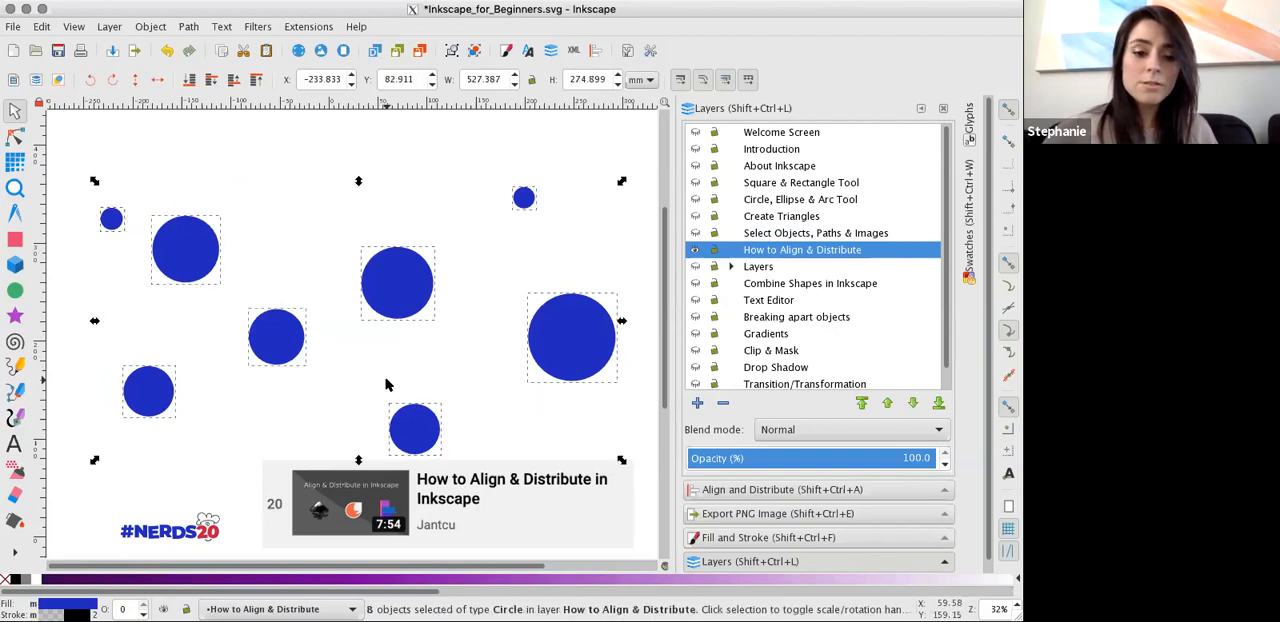
{"action": "left_click", "coordinate": [88, 168]}
{"action": "left_click_drag", "start_coordinate": [88, 168], "coordinate": [251, 250]}
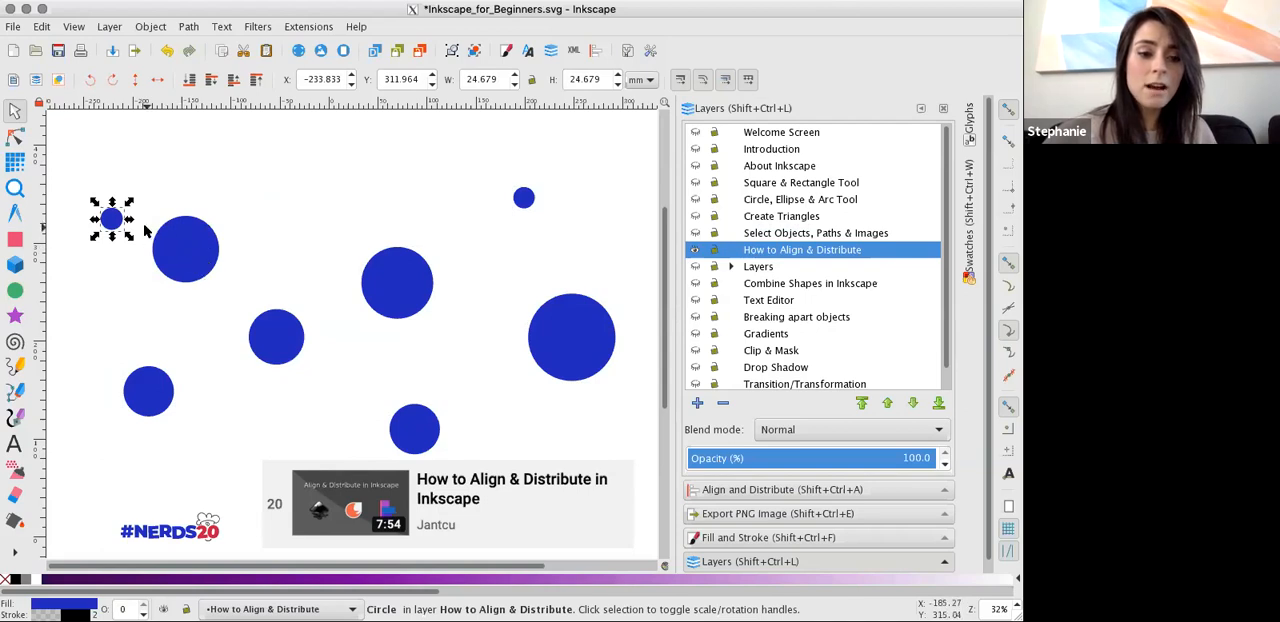
Select all eight circles and align their right edges to the left edge of the biggest object, clearing the selection at the end.
{"action": "left_click_drag", "start_coordinate": [78, 173], "coordinate": [630, 462]}
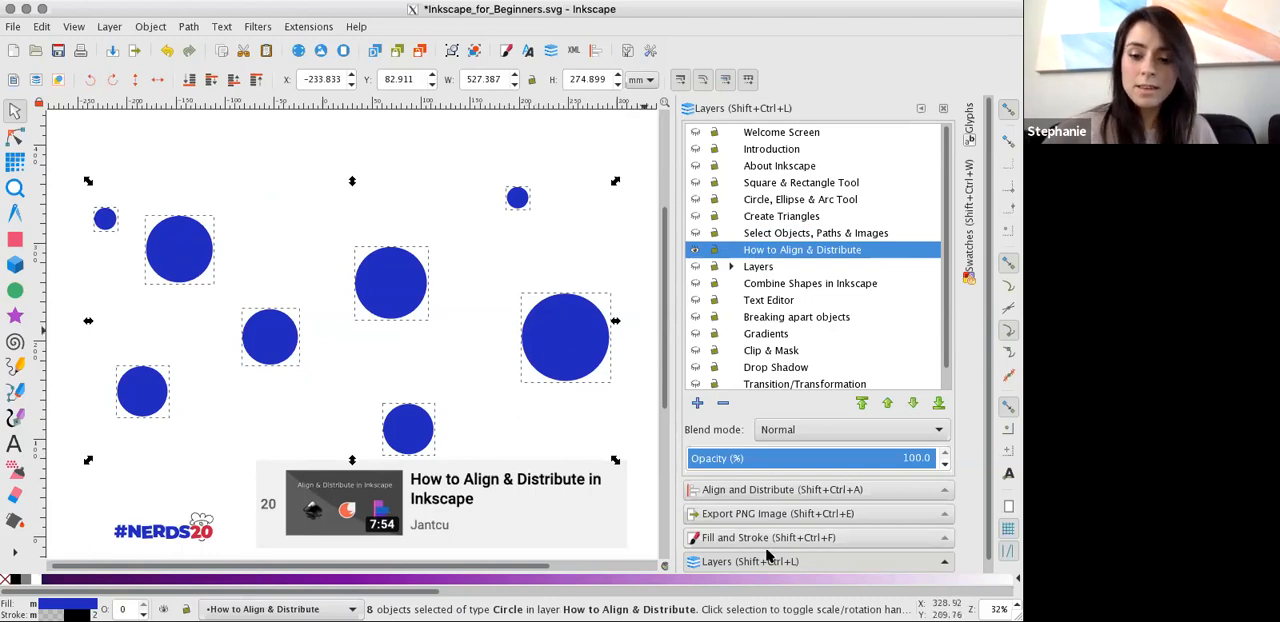
{"action": "left_click", "coordinate": [742, 490]}
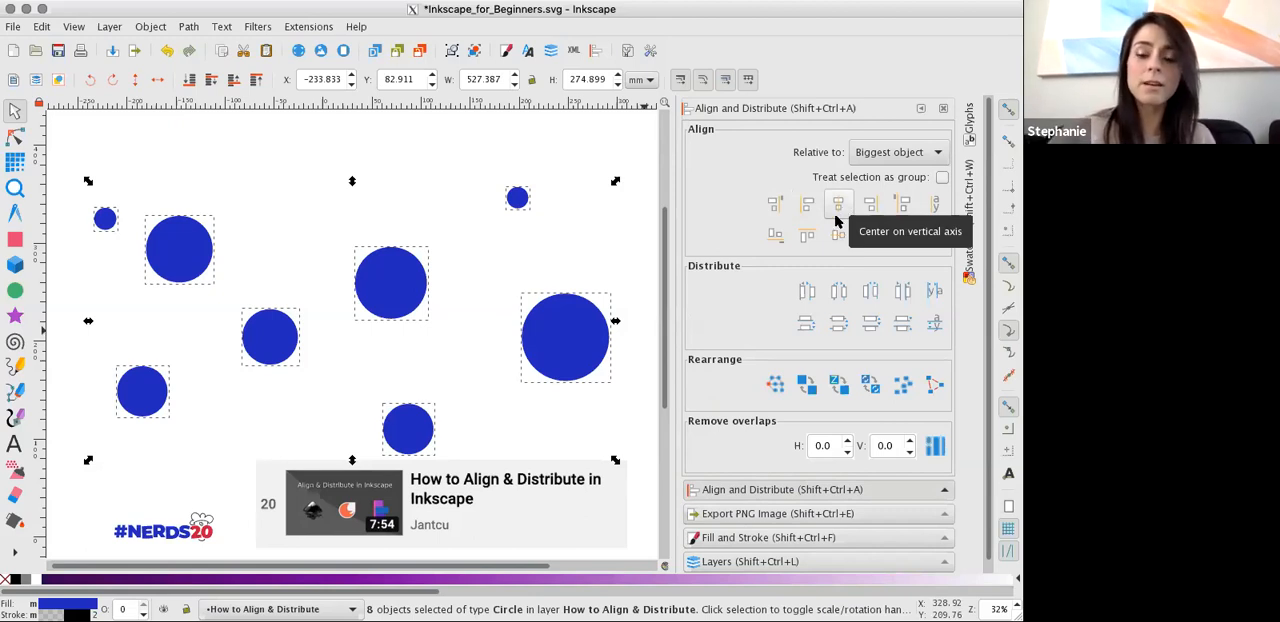
{"action": "left_click", "coordinate": [775, 205]}
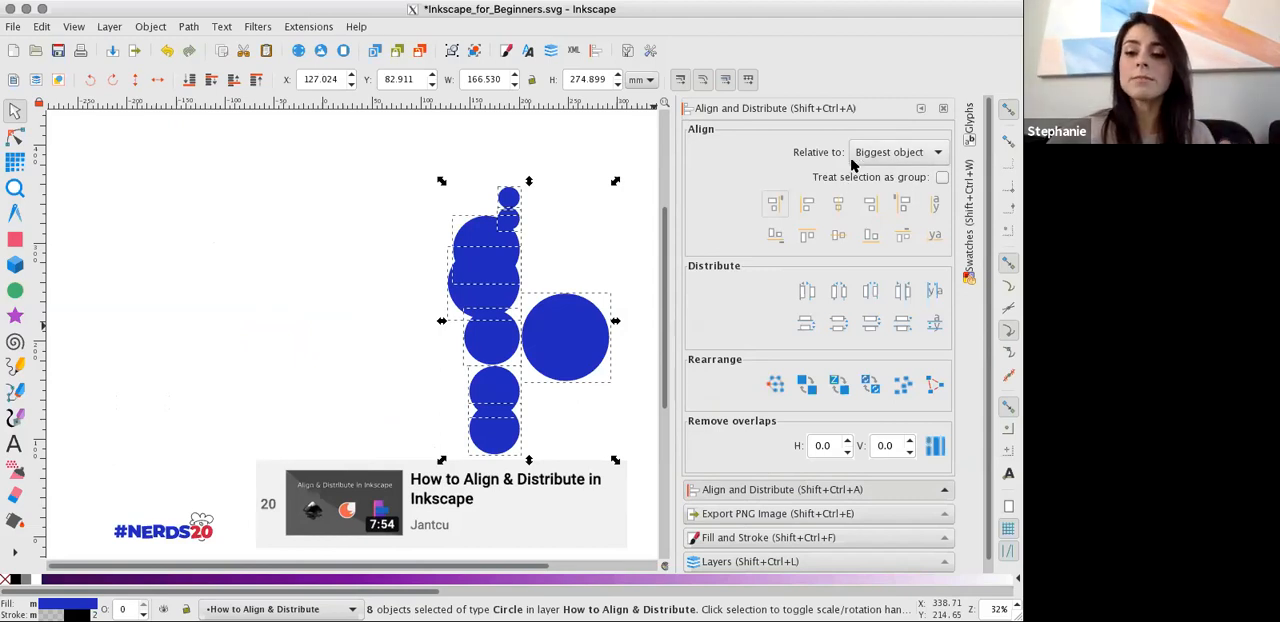
{"action": "left_click", "coordinate": [575, 256]}
Set alignment relative to Last selected and move the largest circle well left of the column, to about X -69, Y 209 mm.
{"action": "left_click", "coordinate": [508, 198]}
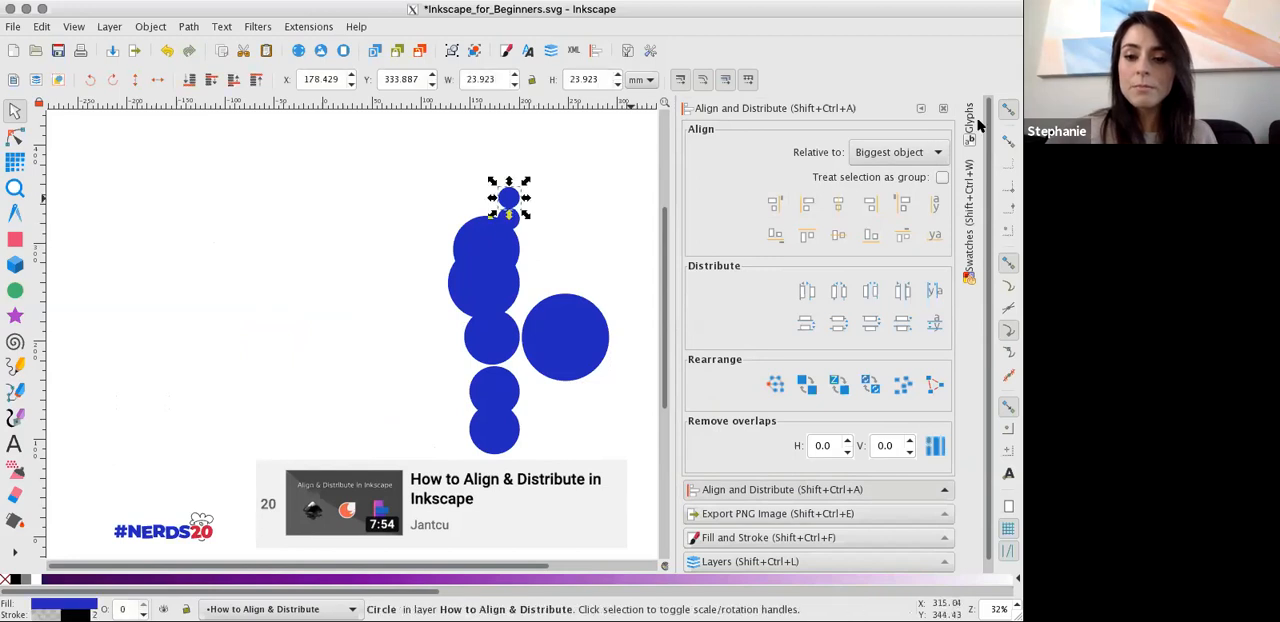
{"action": "left_click", "coordinate": [903, 162]}
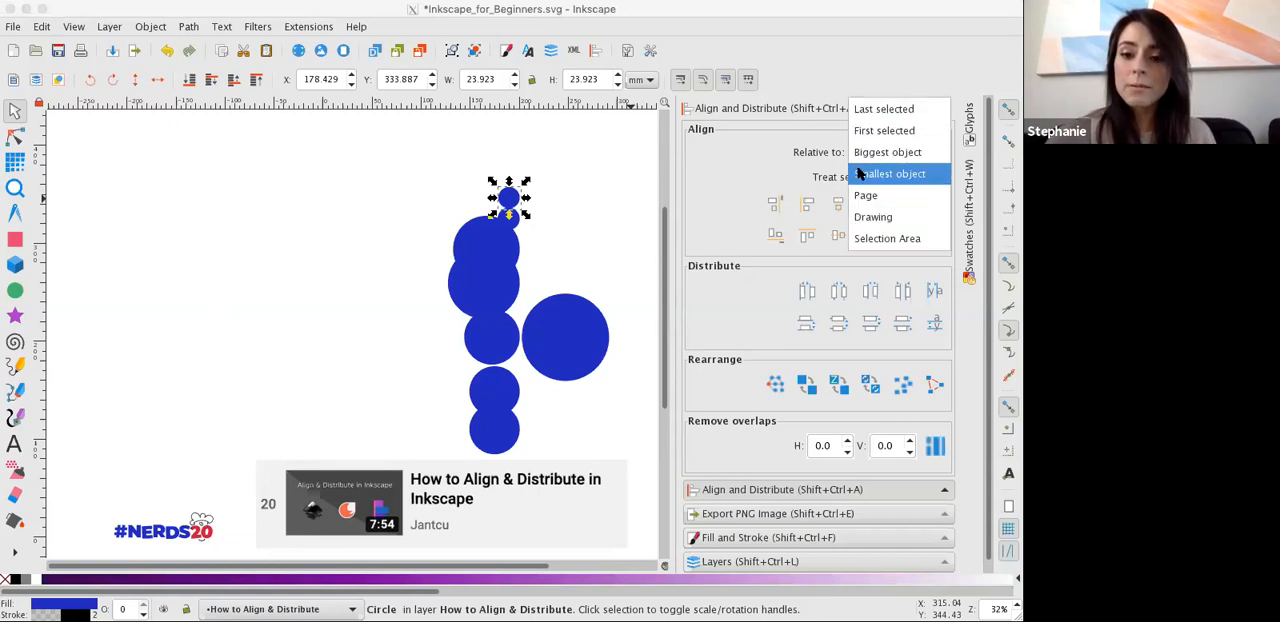
{"action": "left_click", "coordinate": [880, 111]}
{"action": "left_click", "coordinate": [535, 373]}
{"action": "left_click_drag", "start_coordinate": [544, 340], "coordinate": [279, 291]}
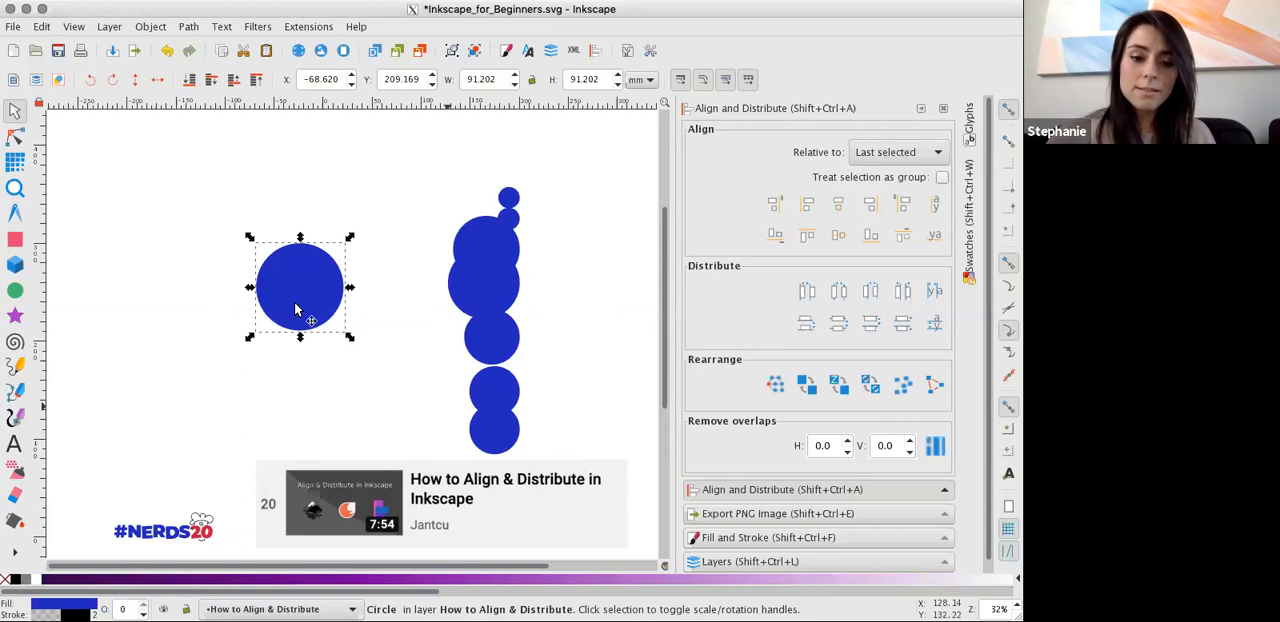
Select the seven column circles and the large circle last, align their left edges to it, and center them on its horizontal axis.
{"action": "left_click", "coordinate": [483, 440]}
{"action": "left_click", "coordinate": [493, 390], "text": "shift"}
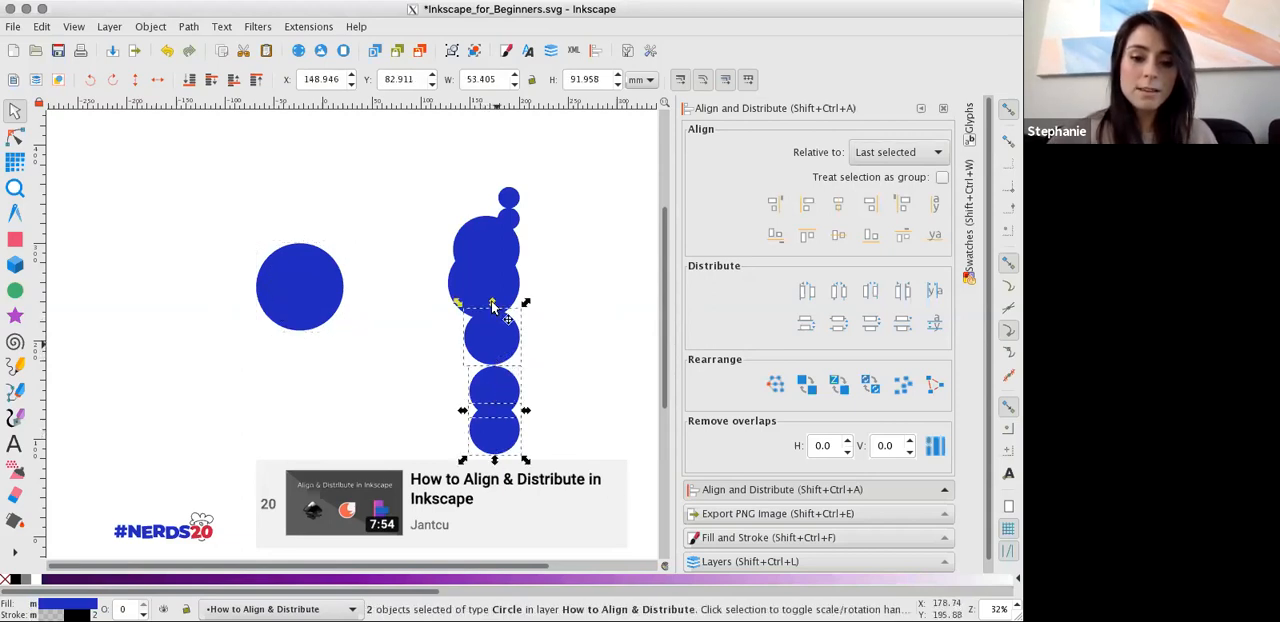
{"action": "left_click", "coordinate": [495, 264], "text": "shift"}
{"action": "left_click", "coordinate": [487, 231], "text": "shift"}
{"action": "left_click", "coordinate": [508, 216], "text": "shift"}
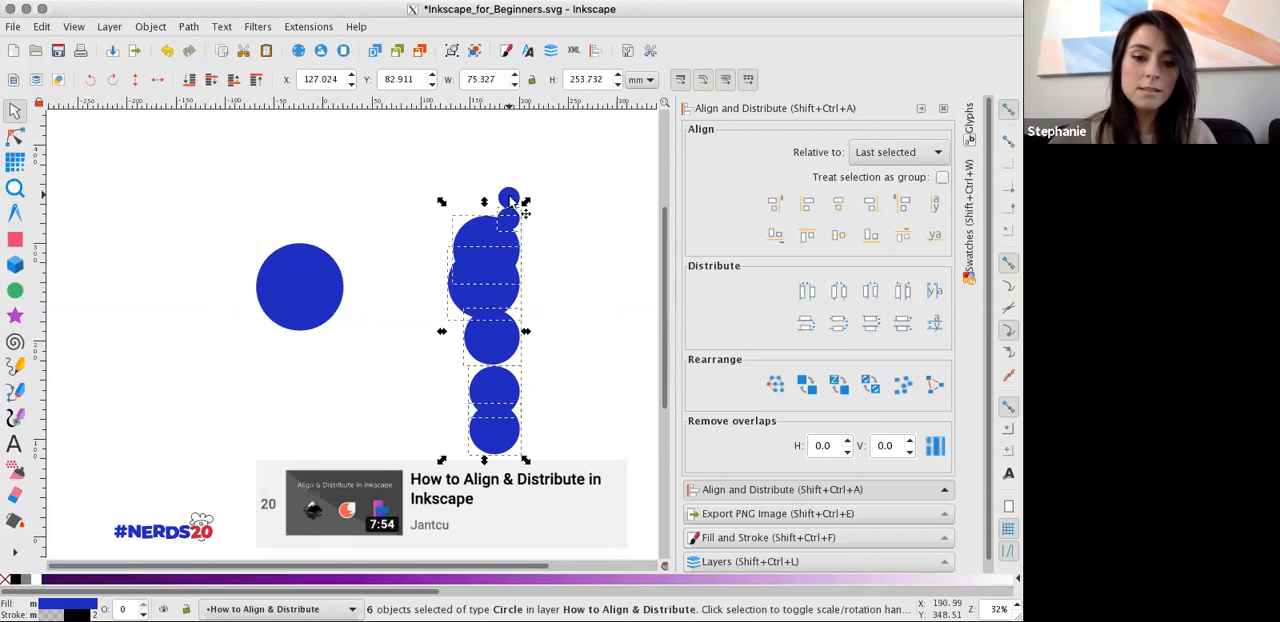
{"action": "left_click", "coordinate": [509, 199], "text": "shift"}
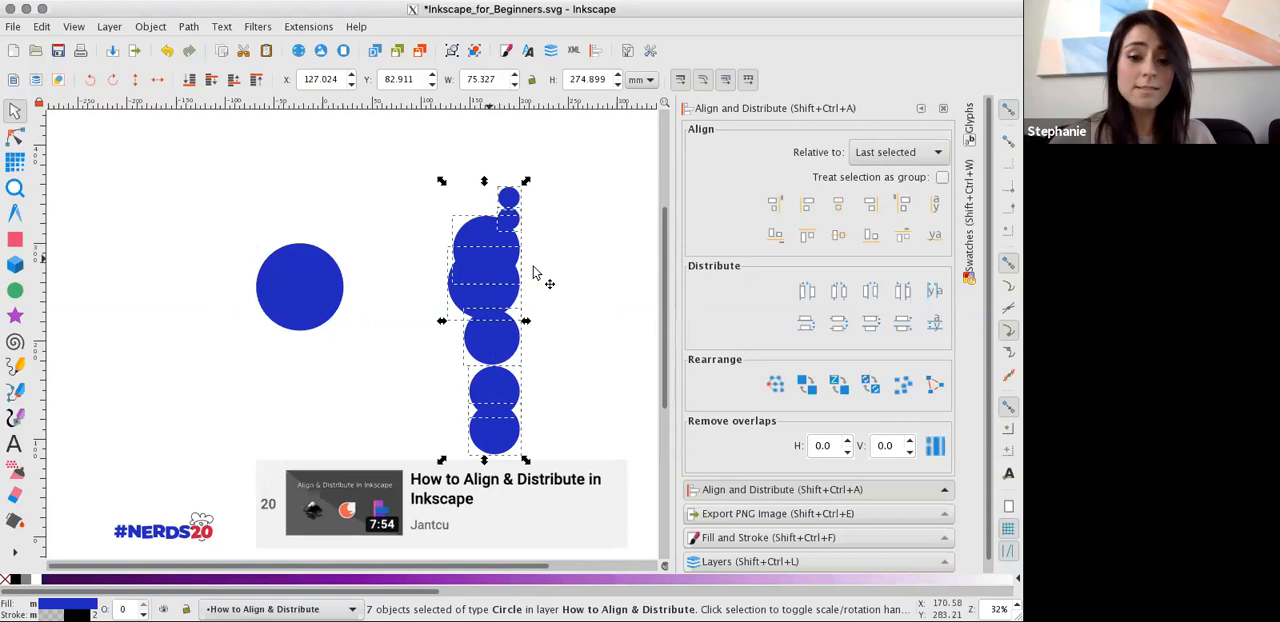
{"action": "left_click", "coordinate": [304, 282], "text": "shift"}
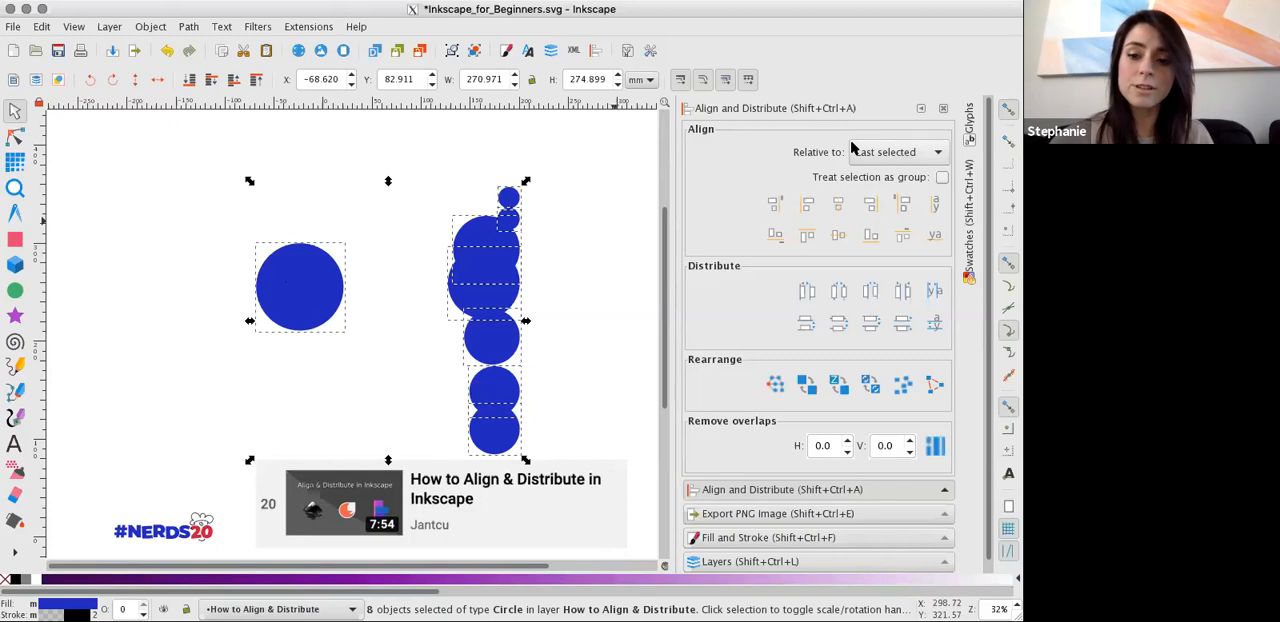
{"action": "left_click", "coordinate": [807, 203]}
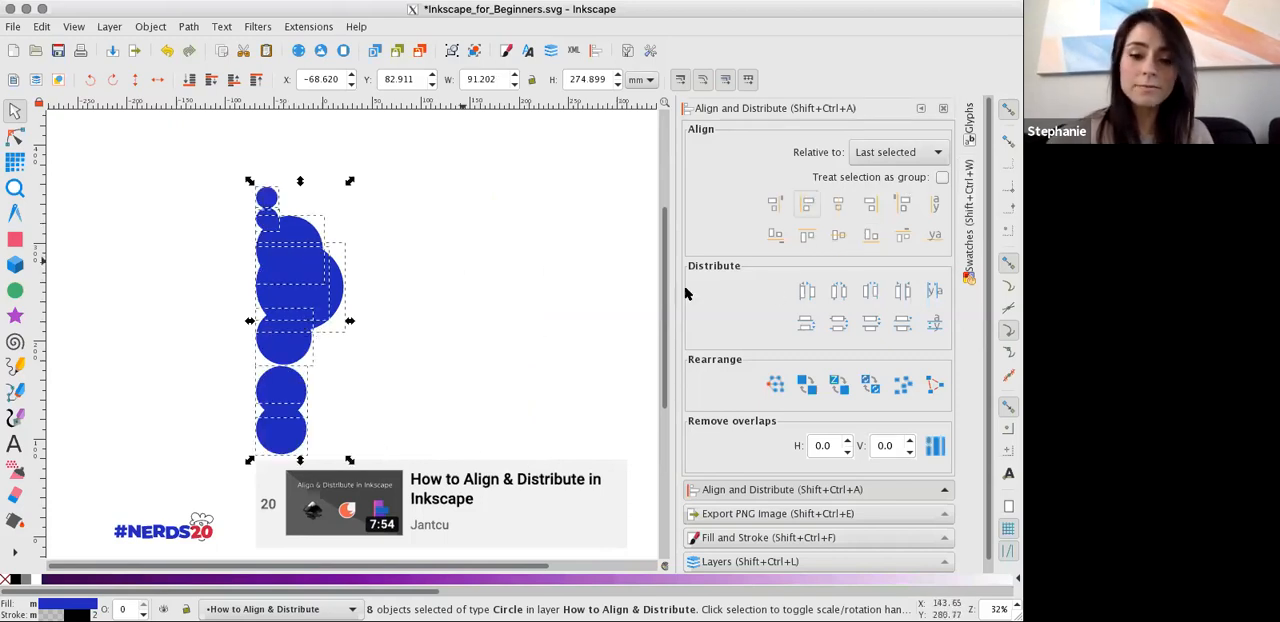
{"action": "left_click", "coordinate": [840, 236]}
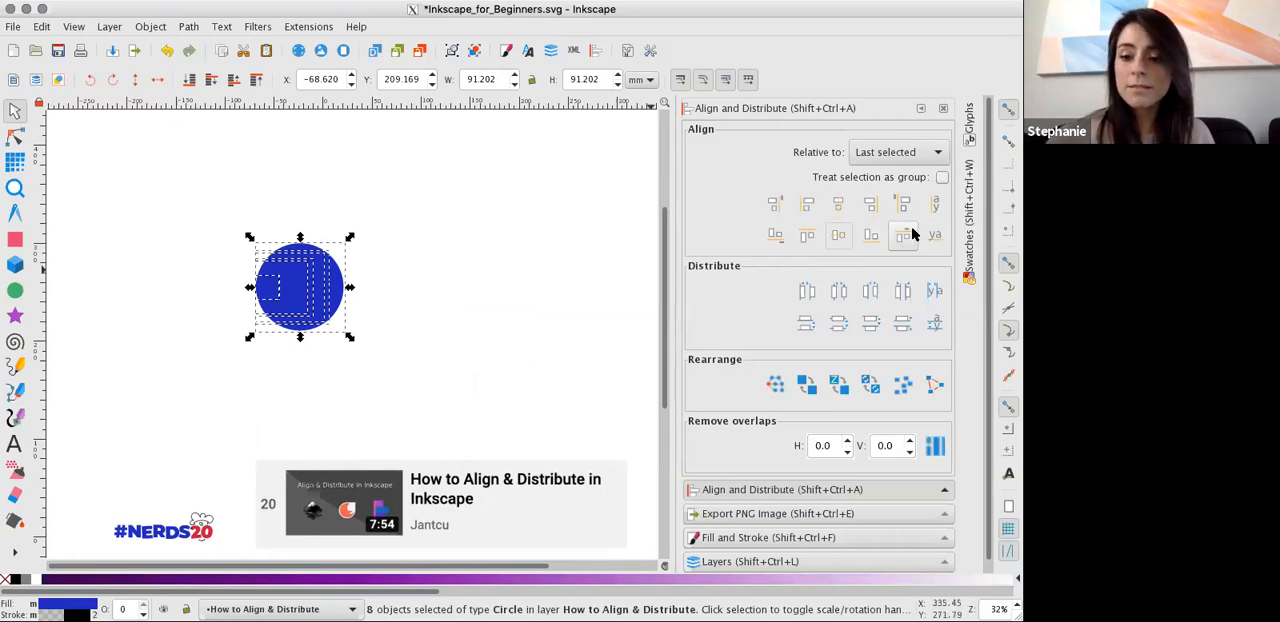
Clear the selection and move the largest circle off the stack to an open area at its upper right.
{"action": "left_click", "coordinate": [541, 287]}
{"action": "left_click_drag", "start_coordinate": [340, 295], "coordinate": [457, 233]}
Stretch one of the smaller stacked circles horizontally to about 144 mm wide, and undo the stretch.
{"action": "left_click", "coordinate": [299, 308]}
{"action": "left_click_drag", "start_coordinate": [315, 320], "coordinate": [402, 320]}
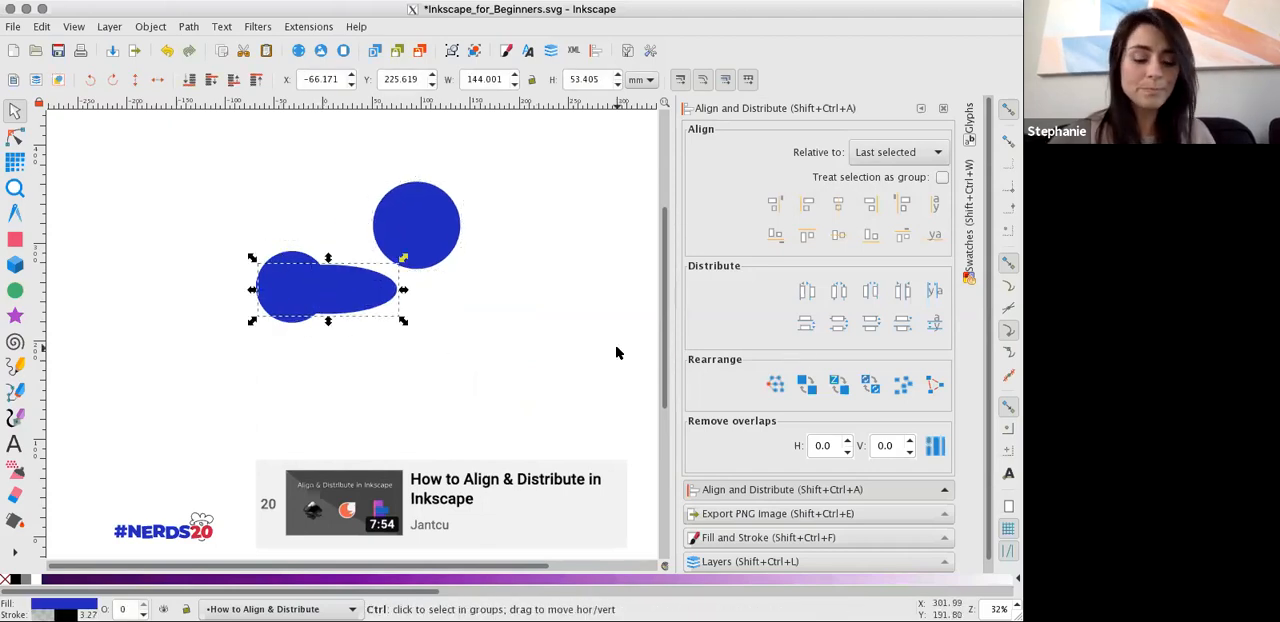
{"action": "key", "text": "ctrl+z"}
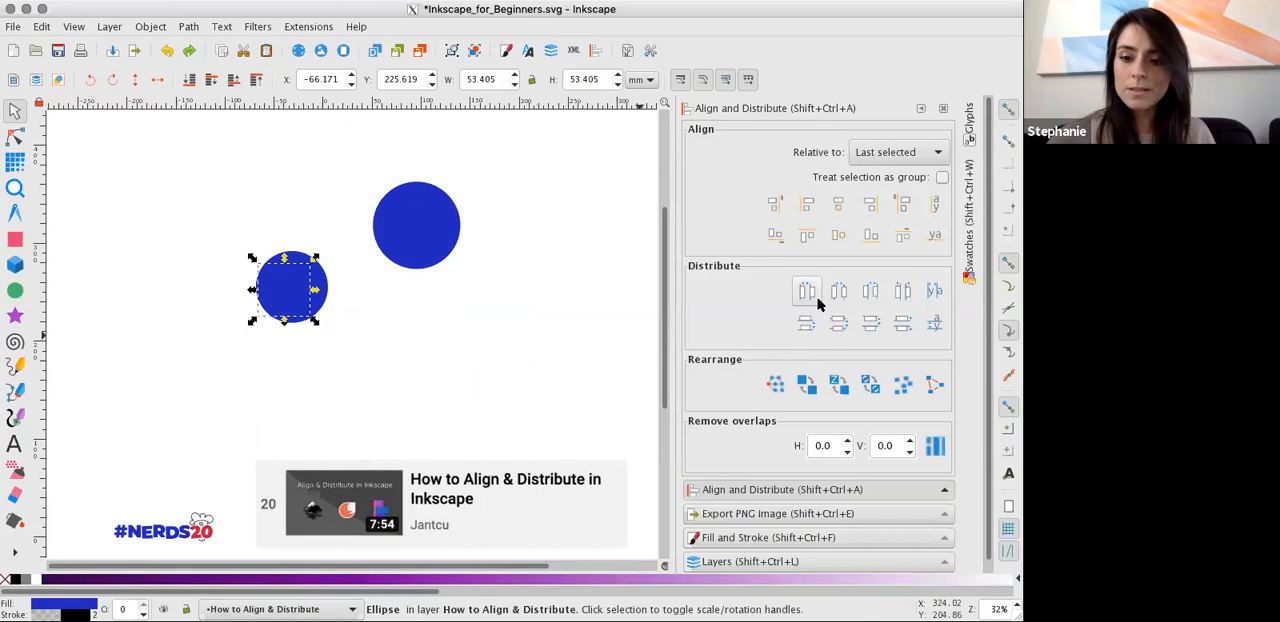
Spread the stacked circles across the upper canvas, select the five in the upper row, and distribute their left edges evenly.
{"action": "left_click_drag", "start_coordinate": [308, 281], "coordinate": [522, 215]}
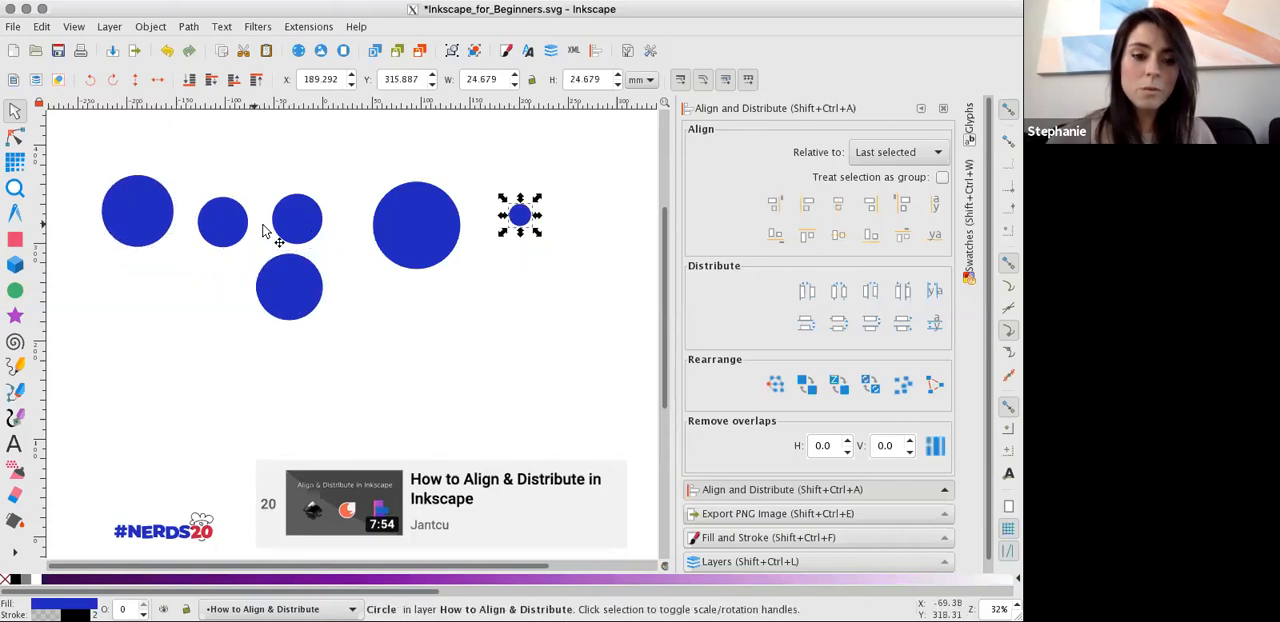
{"action": "left_click", "coordinate": [142, 218]}
{"action": "left_click", "coordinate": [222, 226], "text": "shift"}
{"action": "left_click", "coordinate": [295, 226], "text": "shift"}
{"action": "left_click", "coordinate": [515, 220], "text": "shift"}
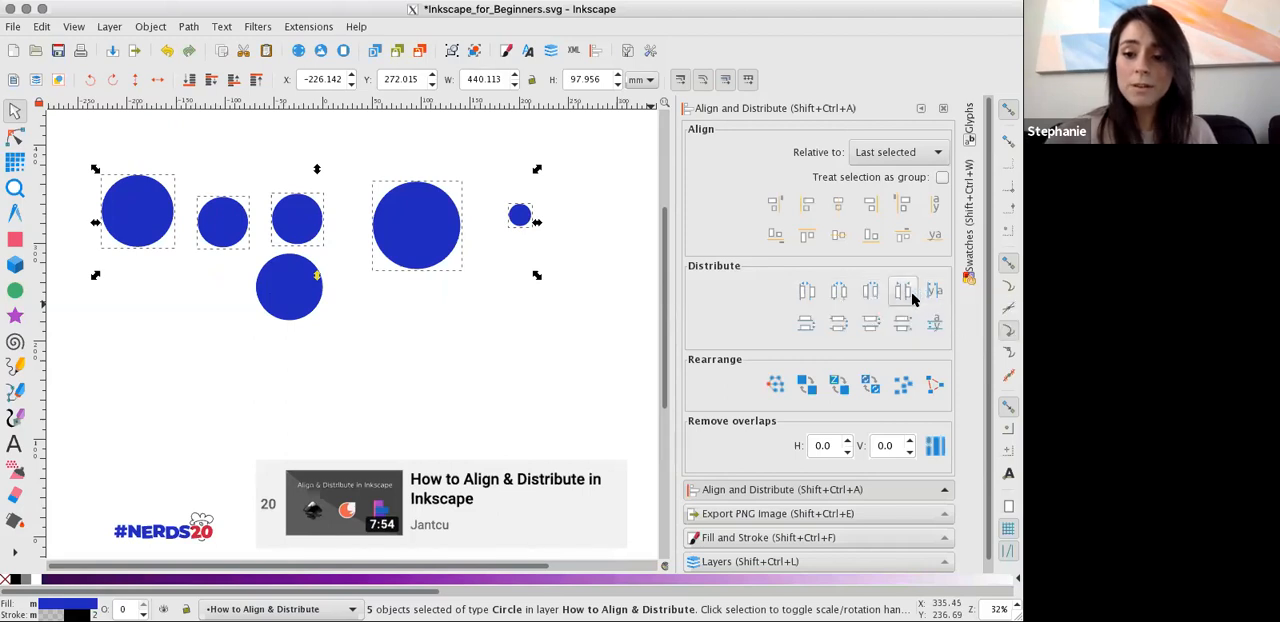
{"action": "left_click", "coordinate": [809, 296]}
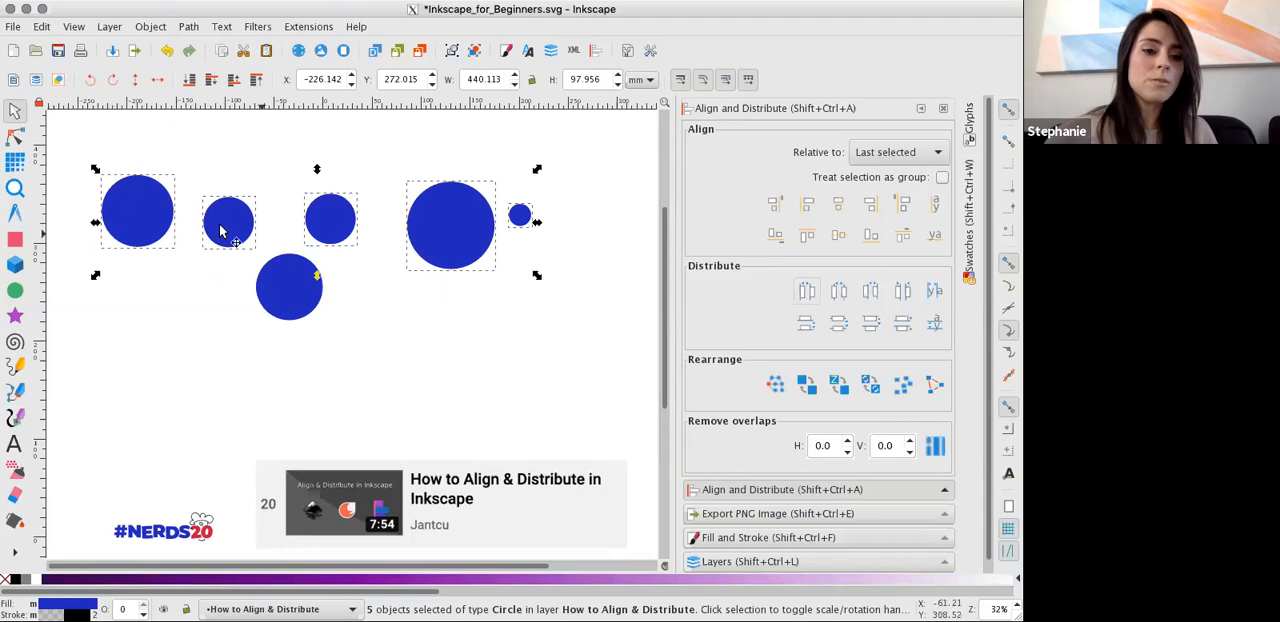
{"action": "left_click", "coordinate": [384, 248]}
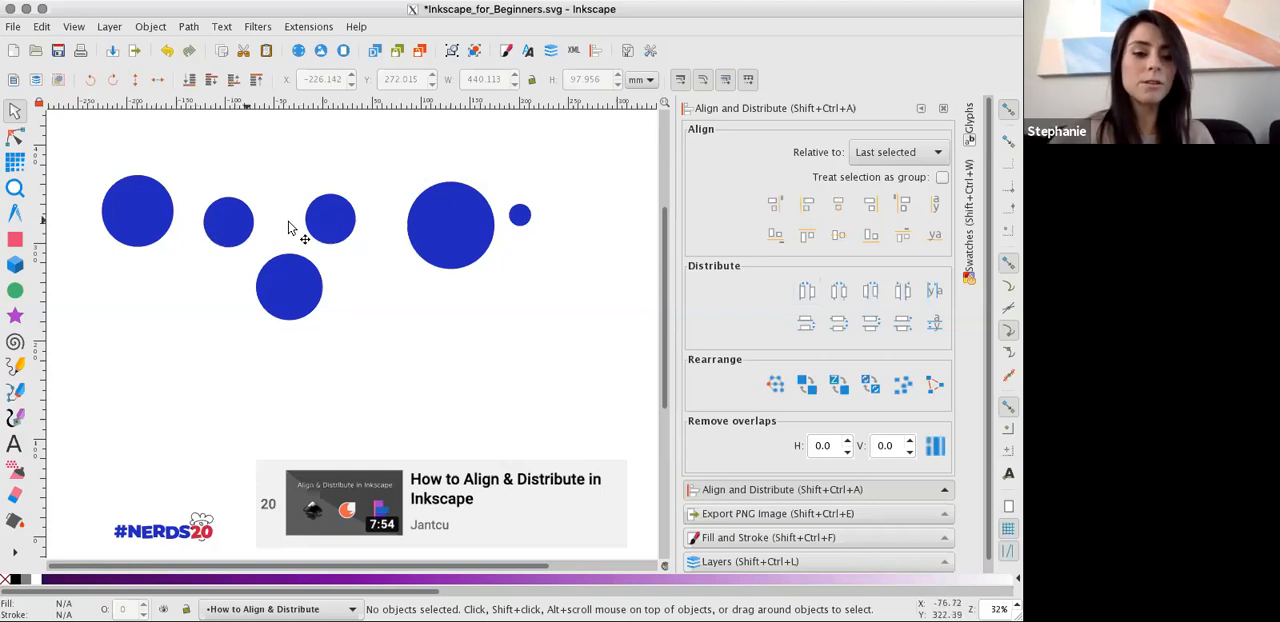
Copy the smallest circle and paste six copies in a rough horizontal row below the other circles.
{"action": "left_click", "coordinate": [220, 225]}
{"action": "left_click", "coordinate": [168, 215]}
{"action": "left_click", "coordinate": [518, 218]}
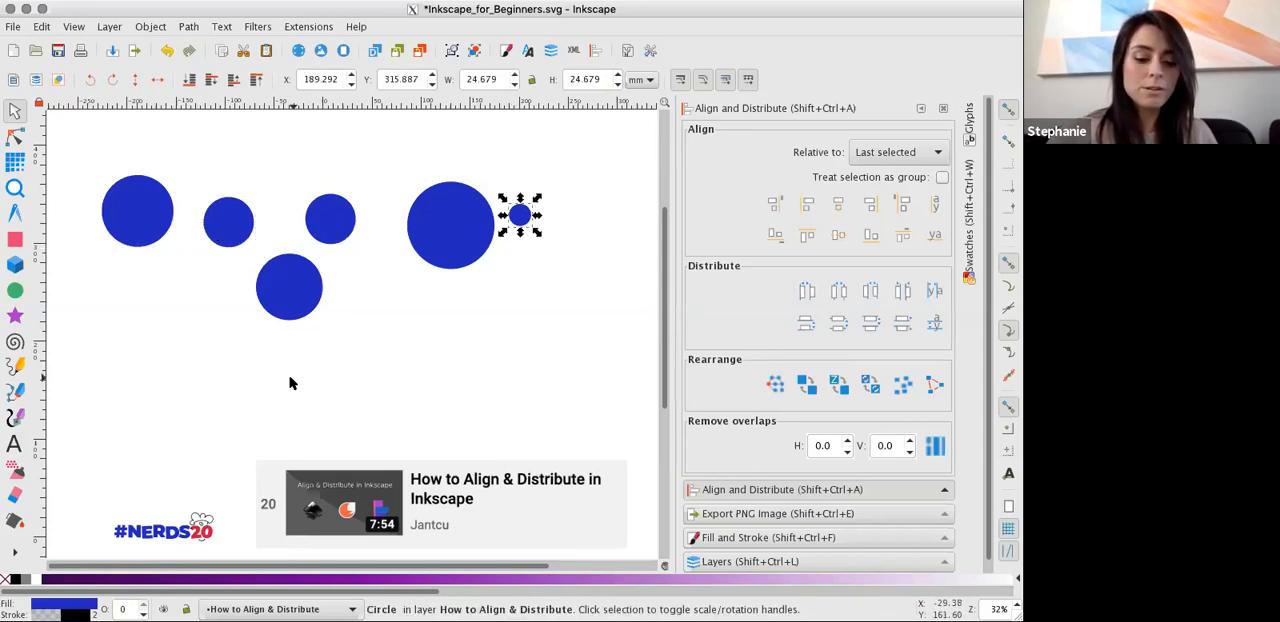
{"action": "key", "text": "ctrl+v"}
{"action": "key", "text": "ctrl+v"}
{"action": "key", "text": "ctrl+v"}
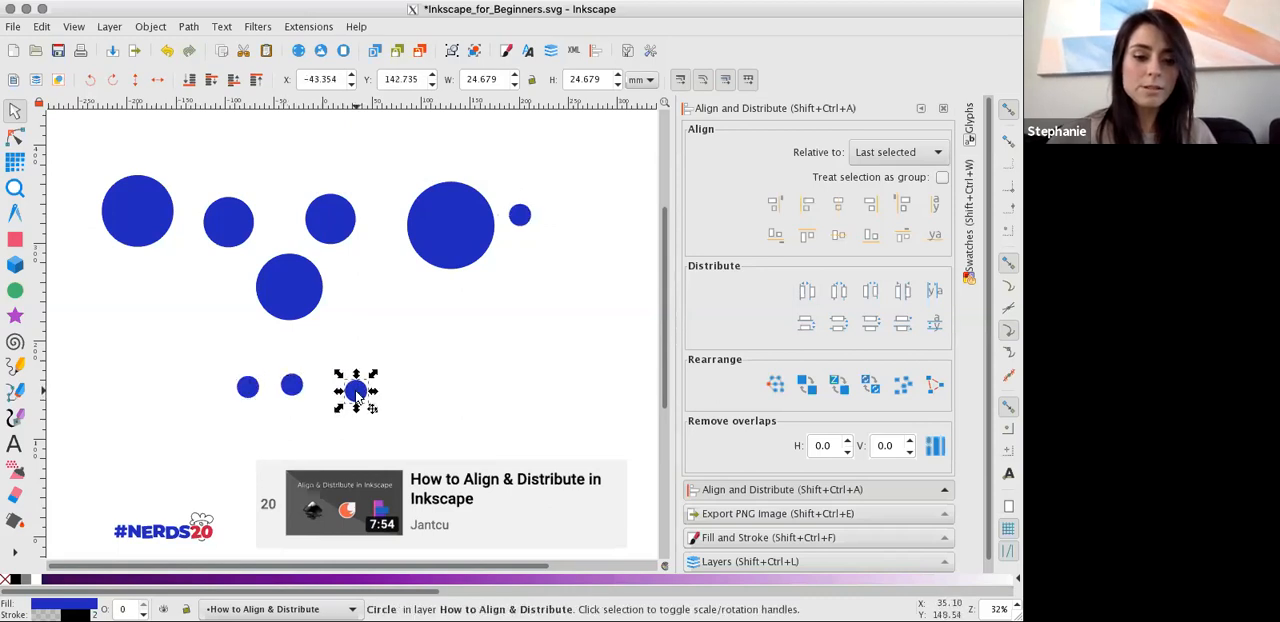
{"action": "key", "text": "ctrl+v"}
{"action": "key", "text": "ctrl+v"}
{"action": "key", "text": "ctrl+v"}
Distribute the six small circles' left edges evenly, center them on a horizontal axis, and move the rightmost to about X 160, Y 199 mm.
{"action": "left_click_drag", "start_coordinate": [206, 368], "coordinate": [556, 416]}
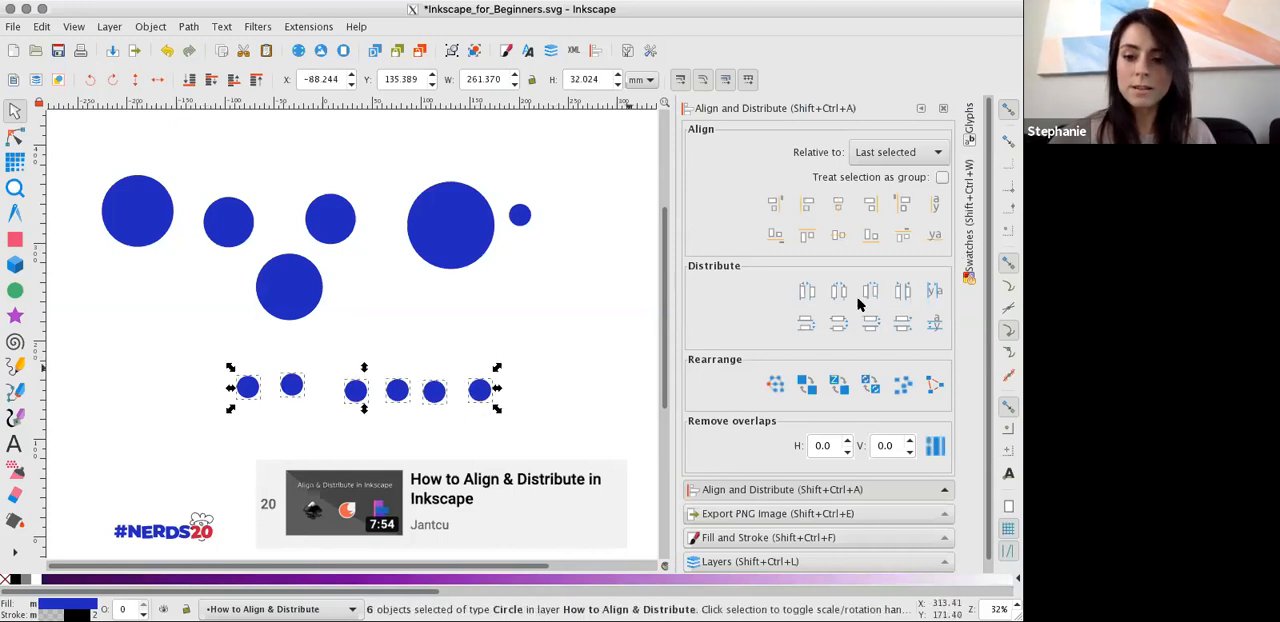
{"action": "left_click", "coordinate": [810, 293]}
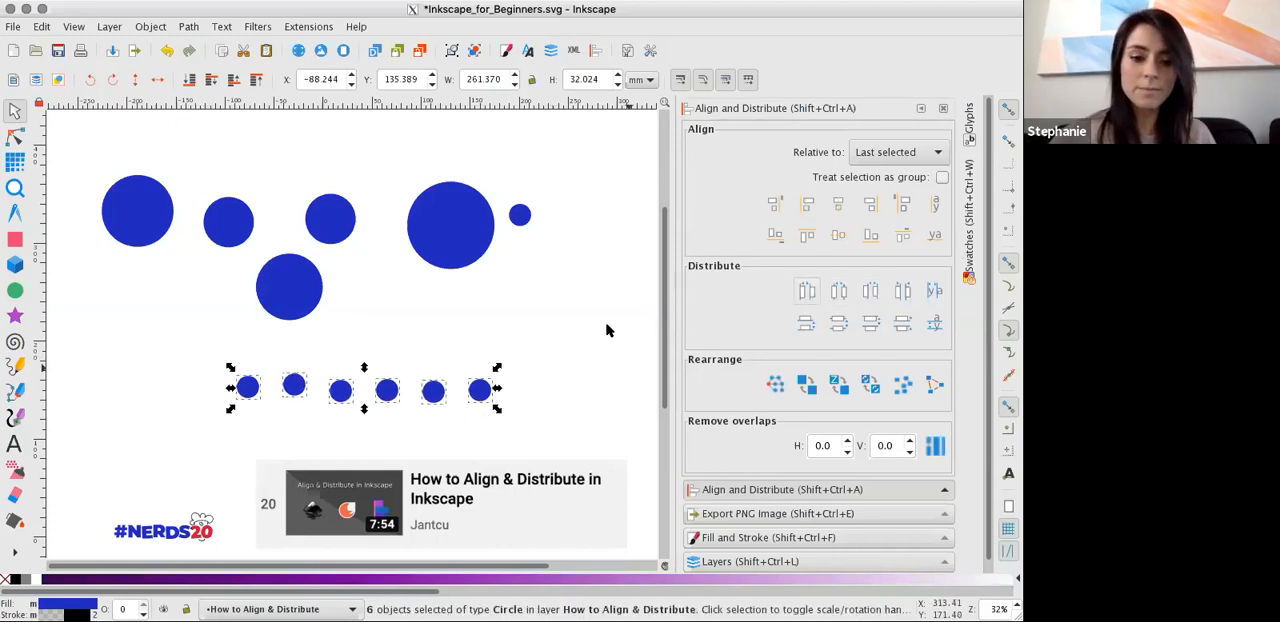
{"action": "left_click", "coordinate": [838, 234]}
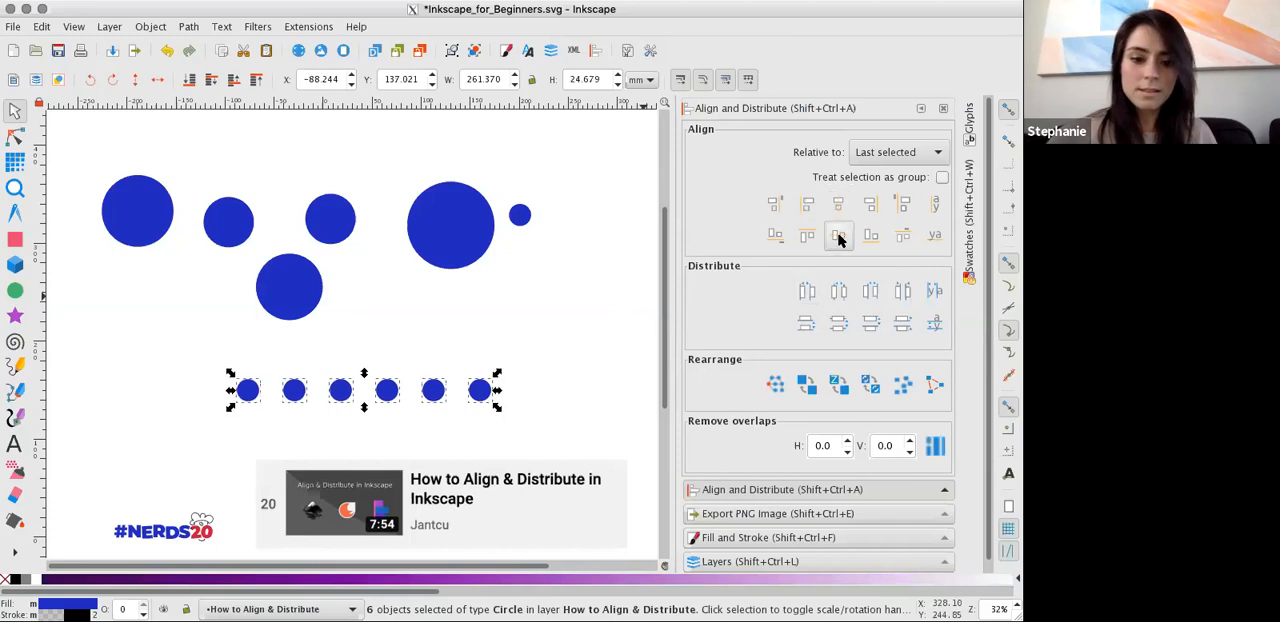
{"action": "left_click", "coordinate": [533, 400]}
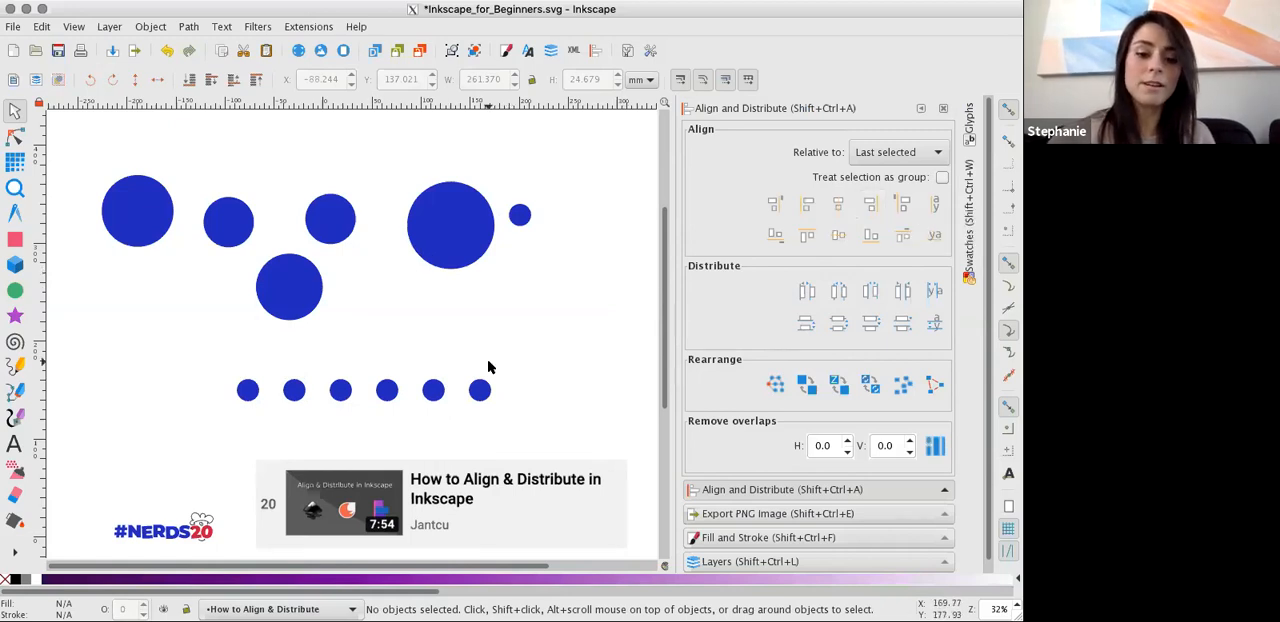
{"action": "left_click_drag", "start_coordinate": [486, 400], "coordinate": [496, 340]}
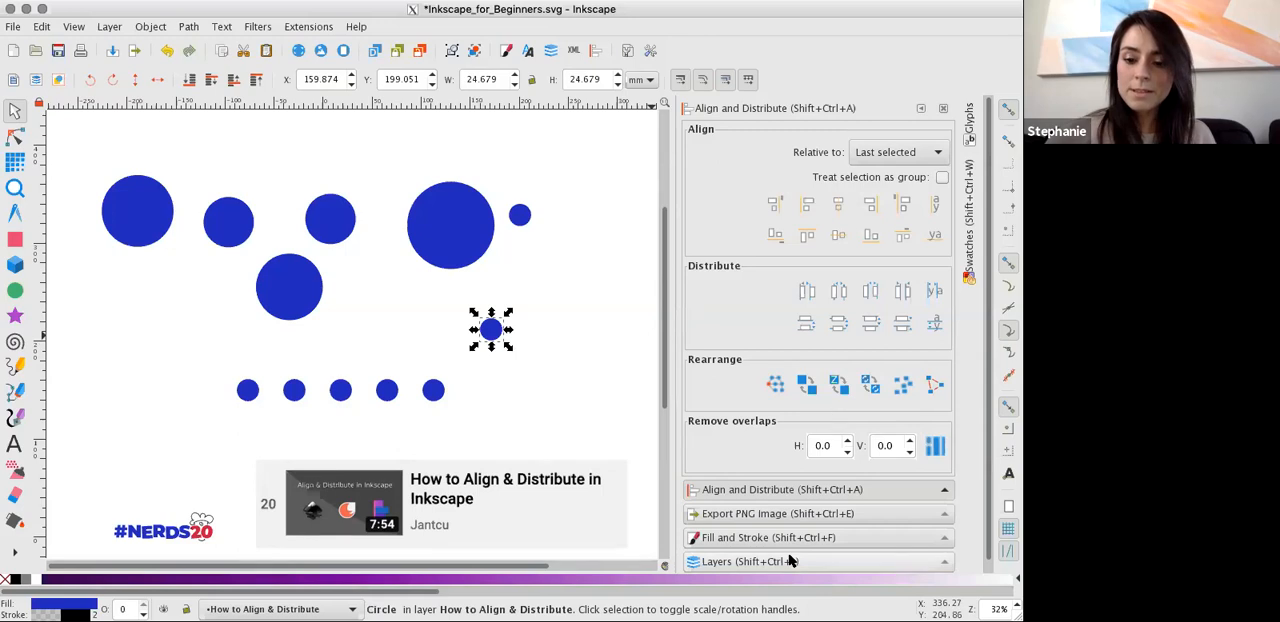
Hide the How to Align & Distribute layer, show the Layers layer, and make it the current layer.
{"action": "left_click", "coordinate": [750, 561]}
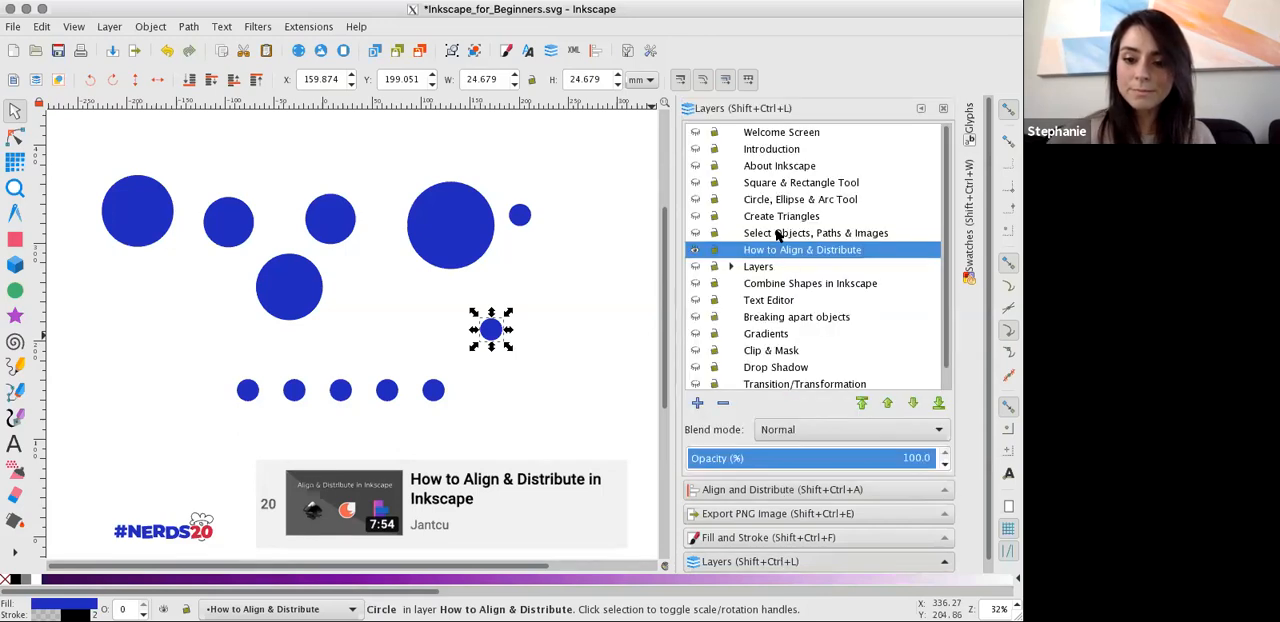
{"action": "left_click", "coordinate": [696, 250]}
{"action": "left_click", "coordinate": [696, 267]}
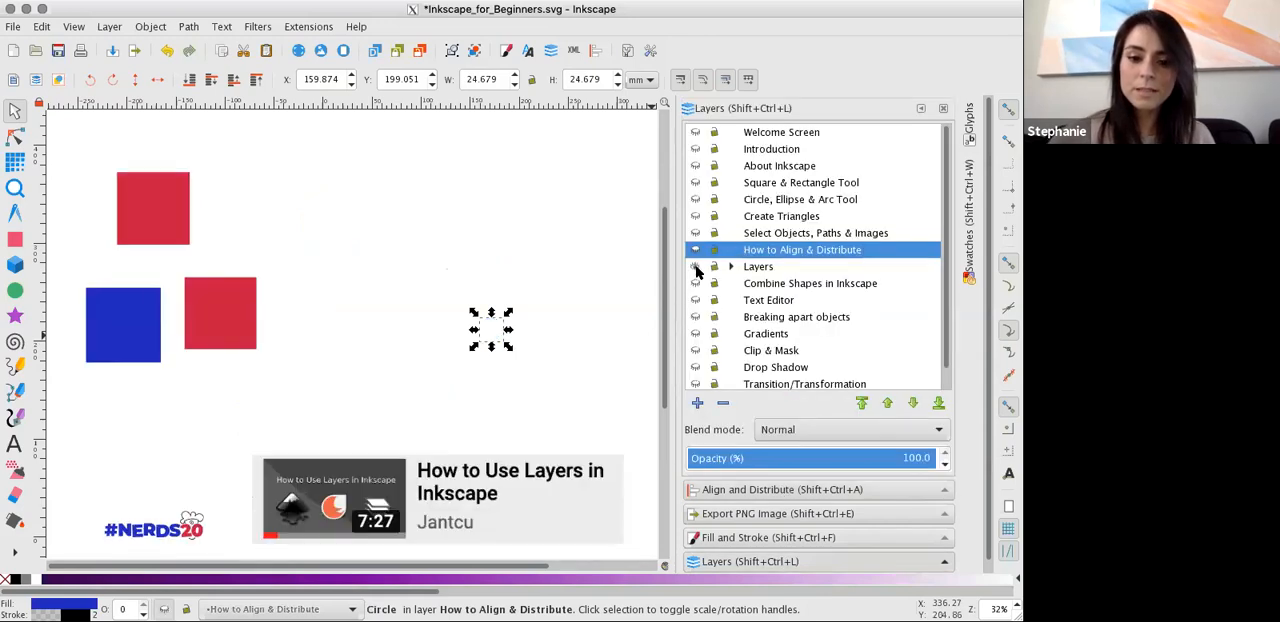
{"action": "left_click", "coordinate": [785, 271]}
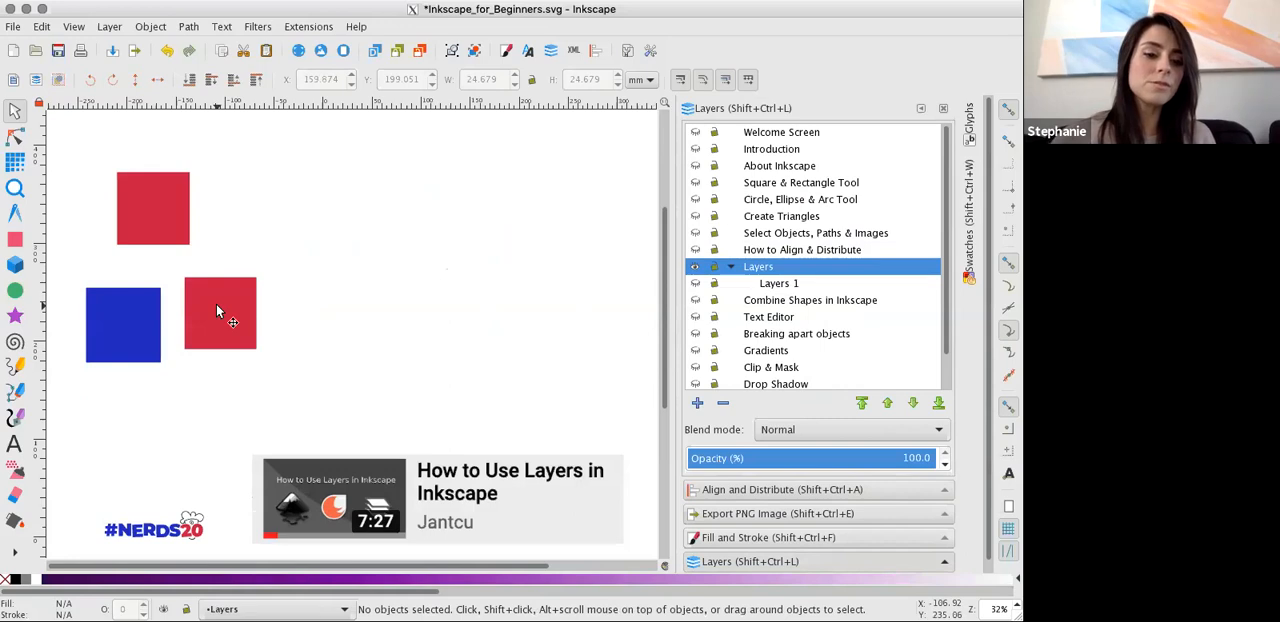
Rearrange the three squares into a loose row, with the blue one at about X -227, Y 261 mm and both red ones to its right.
{"action": "left_click_drag", "start_coordinate": [216, 304], "coordinate": [285, 261]}
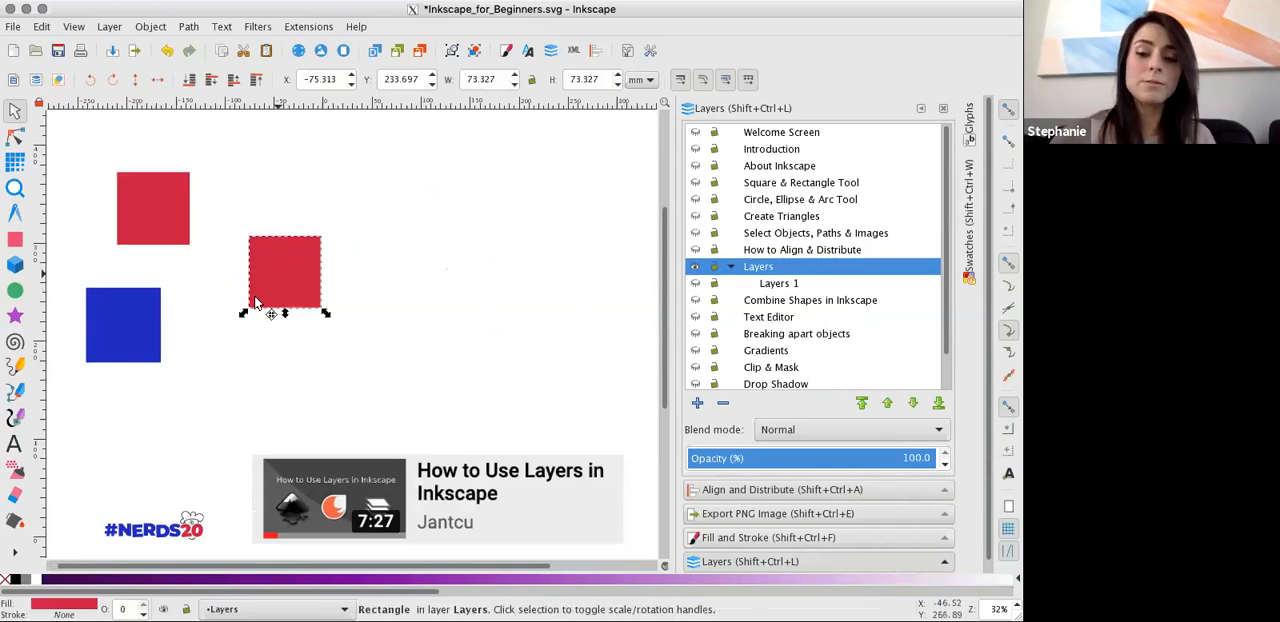
{"action": "left_click_drag", "start_coordinate": [278, 273], "coordinate": [251, 302]}
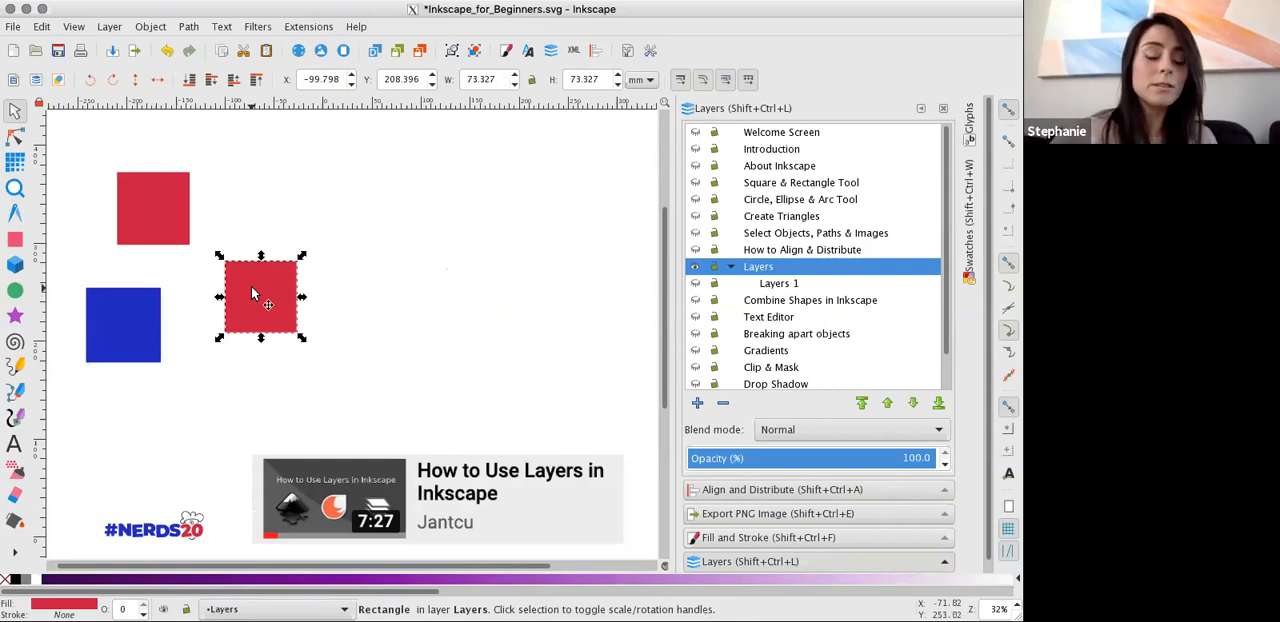
{"action": "left_click_drag", "start_coordinate": [251, 288], "coordinate": [228, 258]}
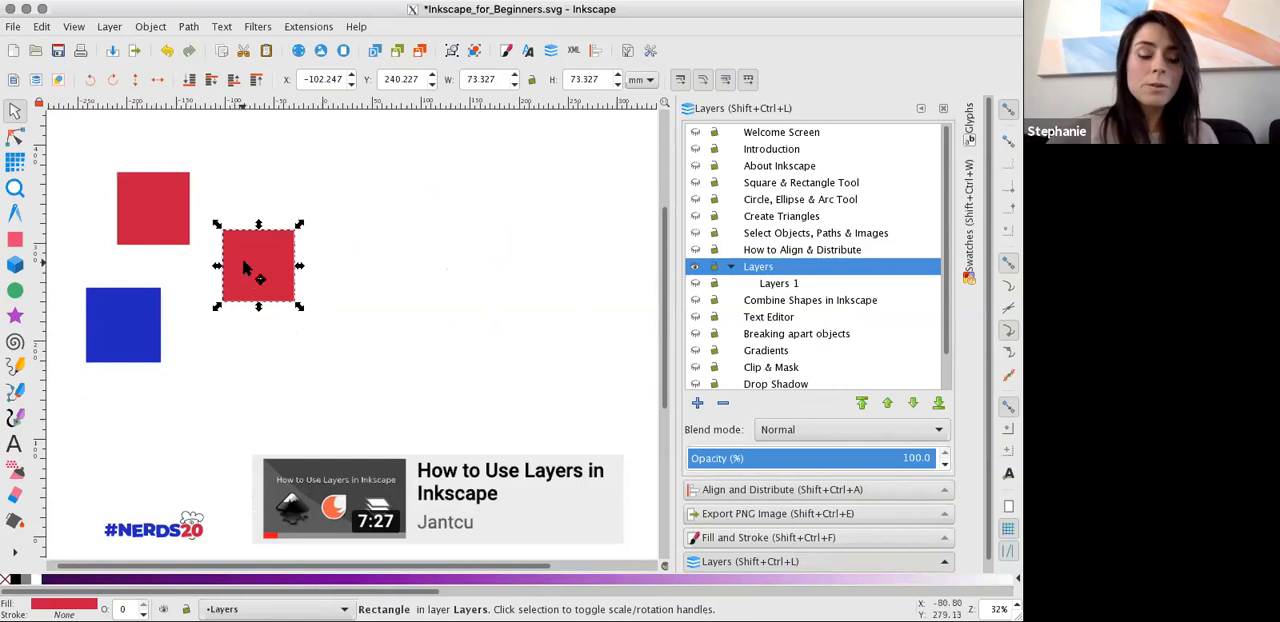
{"action": "left_click_drag", "start_coordinate": [244, 262], "coordinate": [344, 234]}
{"action": "left_click_drag", "start_coordinate": [147, 201], "coordinate": [235, 240]}
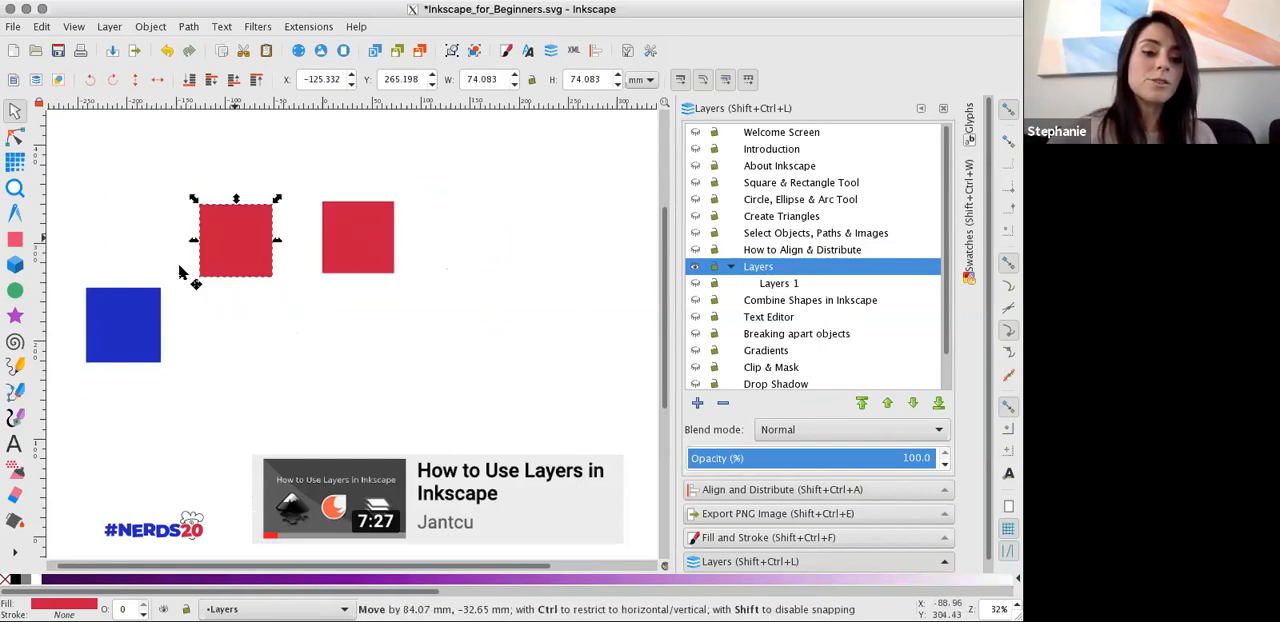
{"action": "left_click_drag", "start_coordinate": [144, 311], "coordinate": [158, 230]}
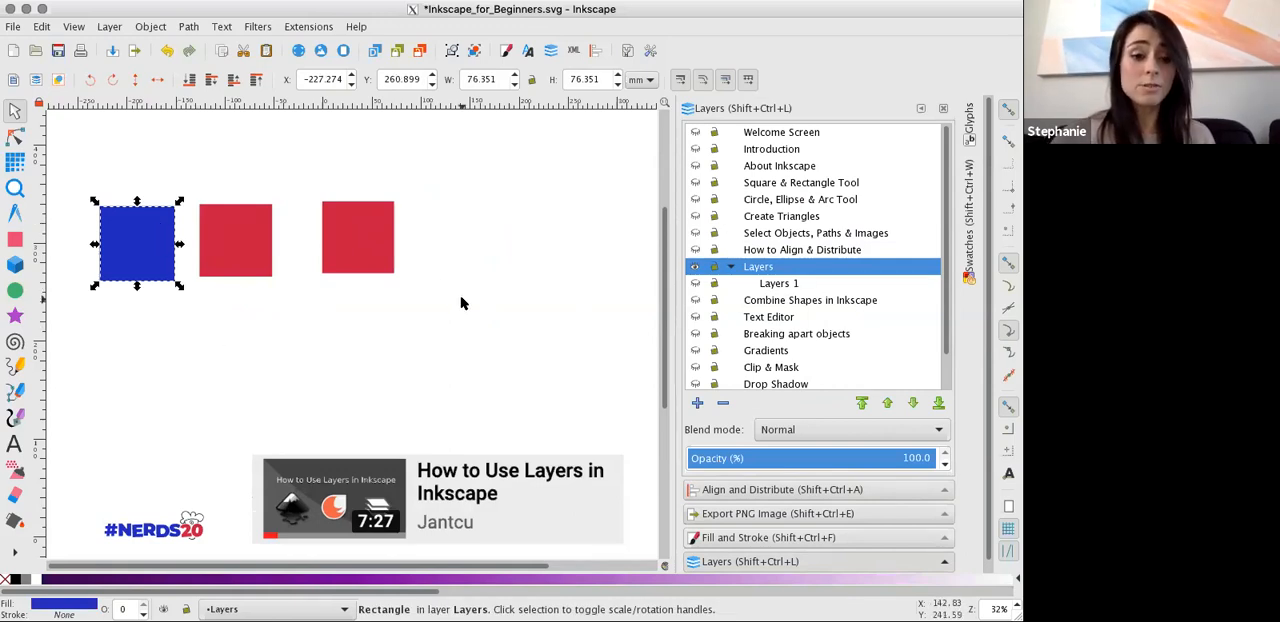
Overlap the blue square with both red ones, one at about X -238, Y 308 mm and the other at about X -189, Y 224 mm.
{"action": "left_click_drag", "start_coordinate": [218, 240], "coordinate": [190, 291]}
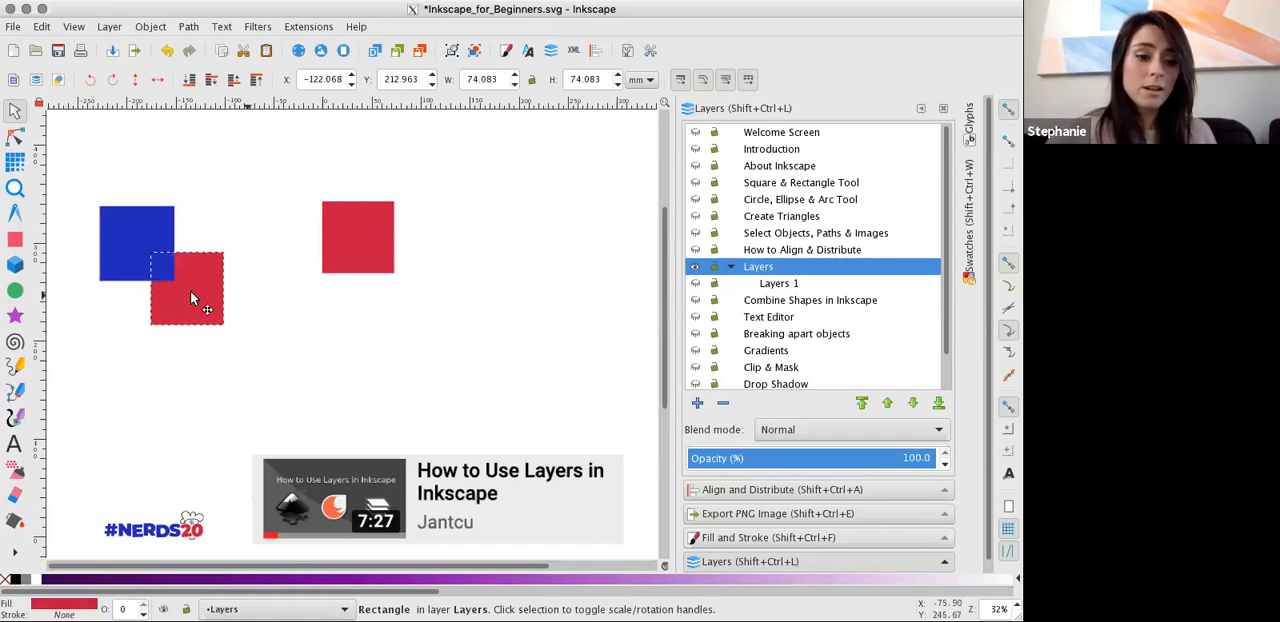
{"action": "left_click", "coordinate": [348, 258]}
{"action": "left_click_drag", "start_coordinate": [368, 255], "coordinate": [113, 274]}
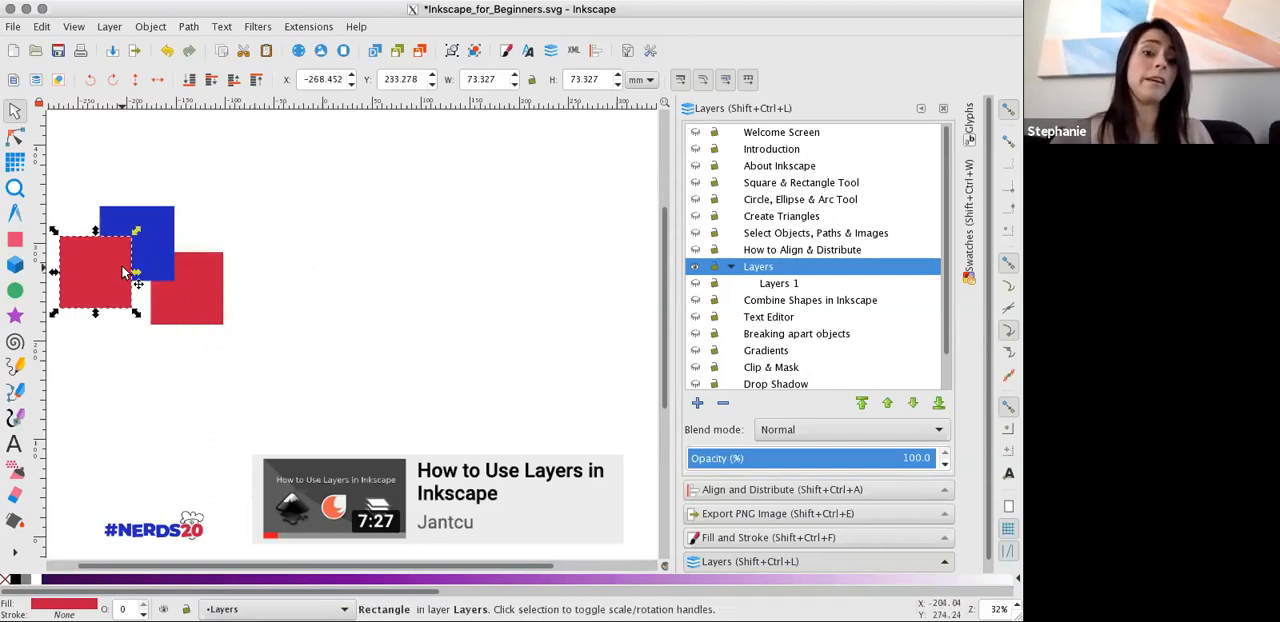
{"action": "left_click_drag", "start_coordinate": [123, 272], "coordinate": [145, 200]}
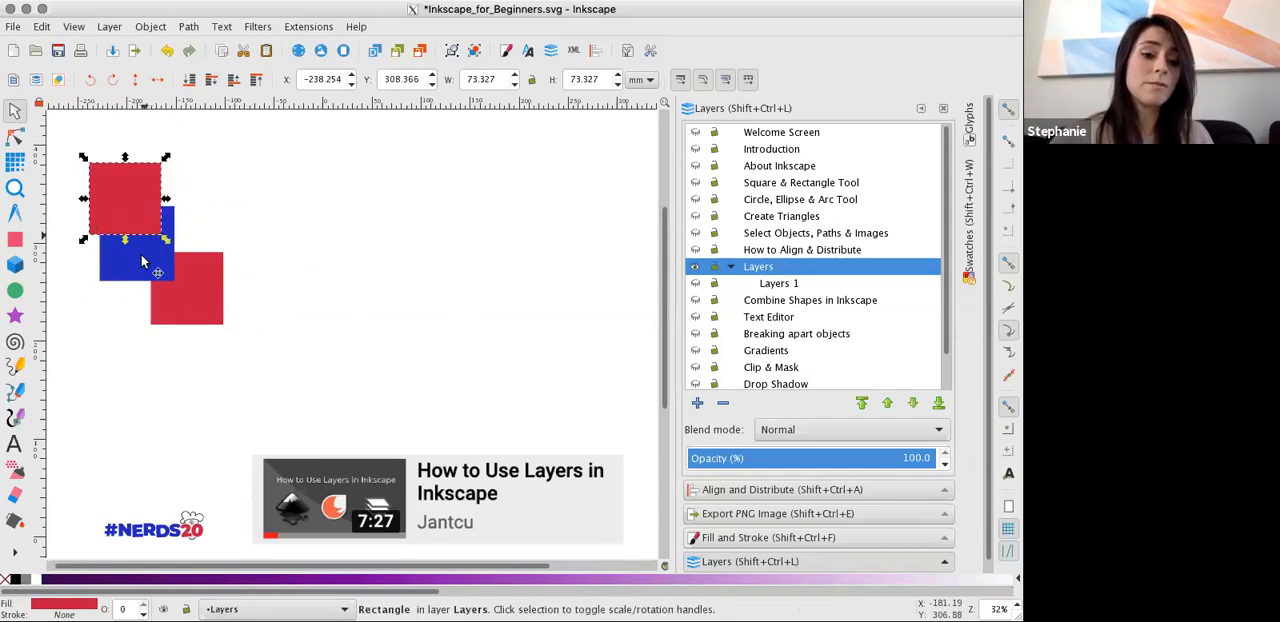
{"action": "left_click_drag", "start_coordinate": [206, 299], "coordinate": [193, 291]}
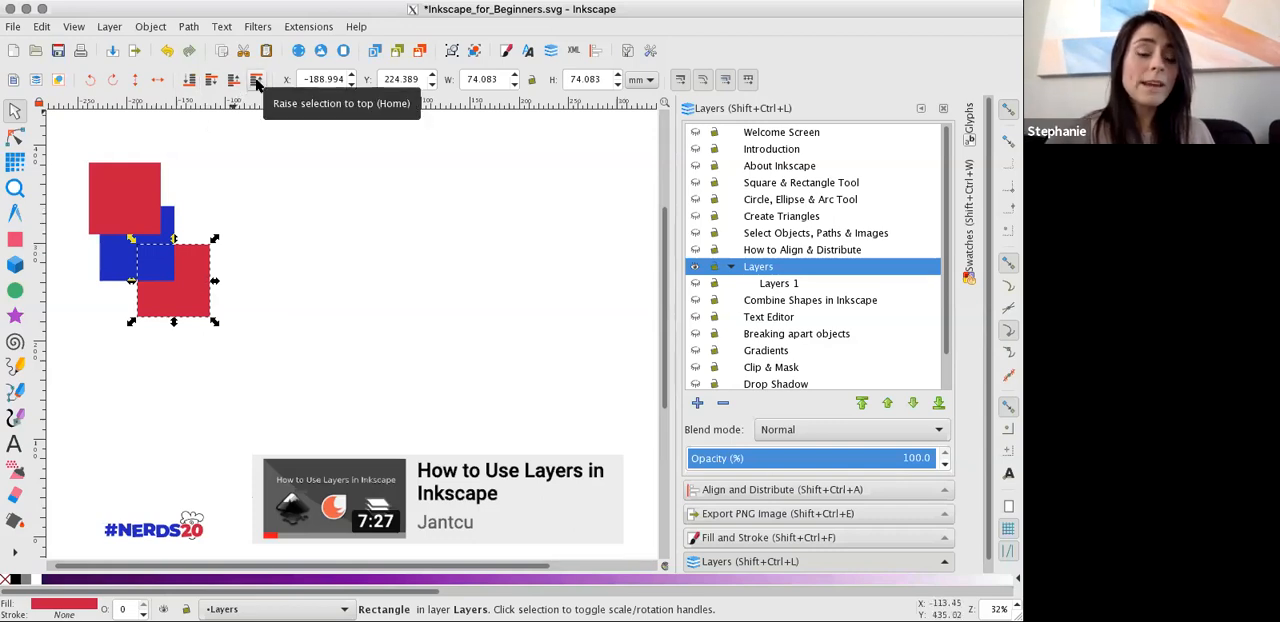
Lower the upper red square one step behind the blue square and move it to about X -205, Y 272 mm.
{"action": "left_click", "coordinate": [122, 205]}
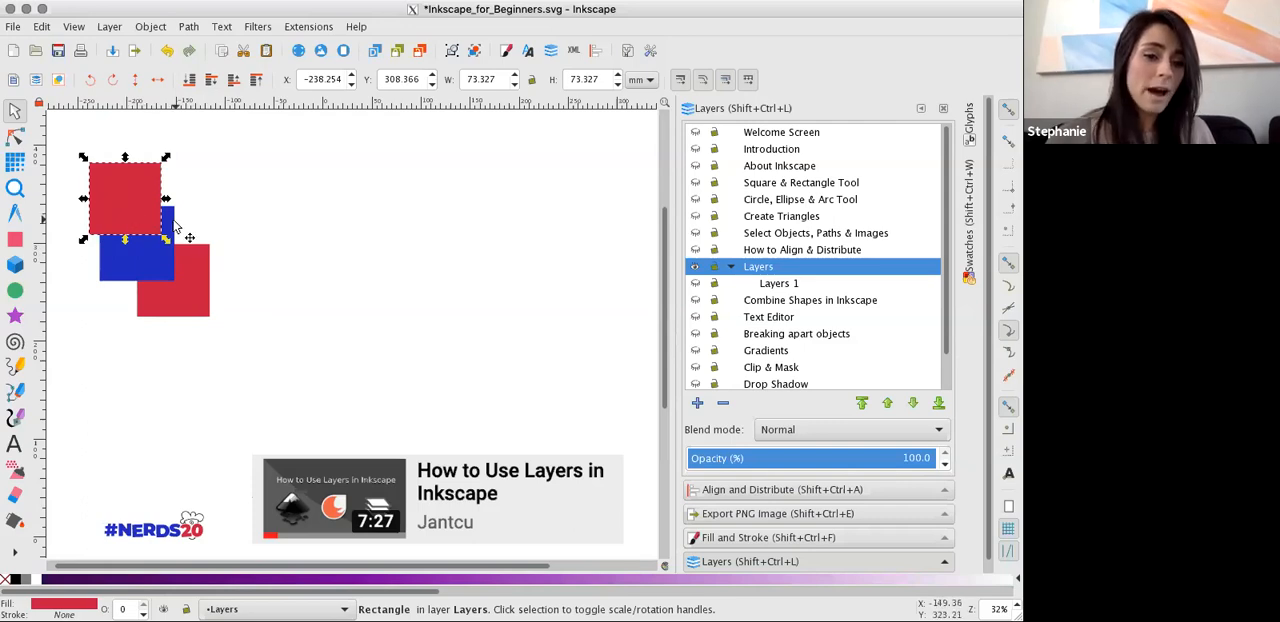
{"action": "left_click", "coordinate": [214, 79]}
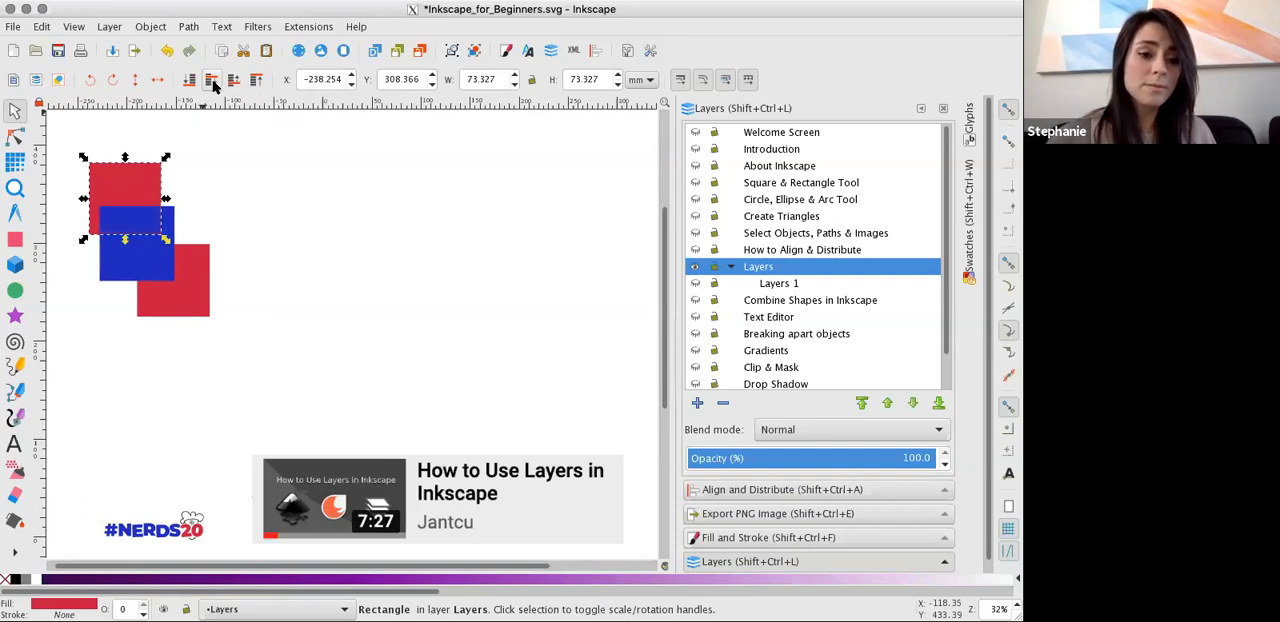
{"action": "left_click_drag", "start_coordinate": [152, 188], "coordinate": [200, 232]}
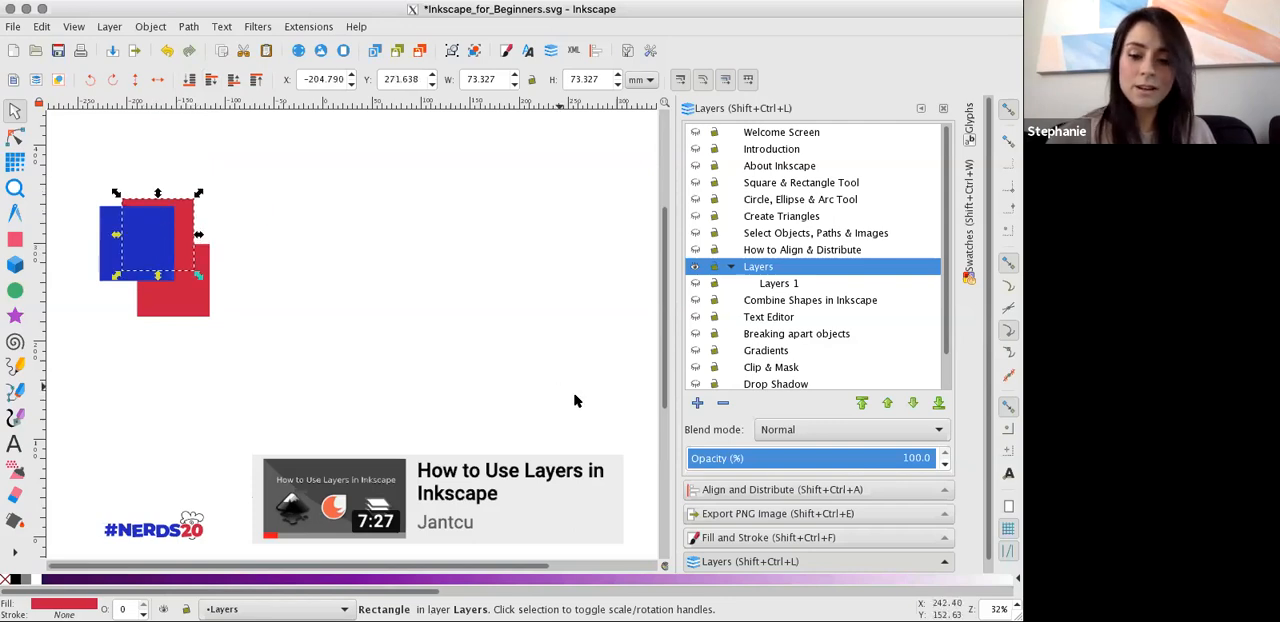
Change the lowered red square's flat fill to cyan with hue 128.
{"action": "left_click", "coordinate": [776, 537]}
{"action": "left_click", "coordinate": [816, 234]}
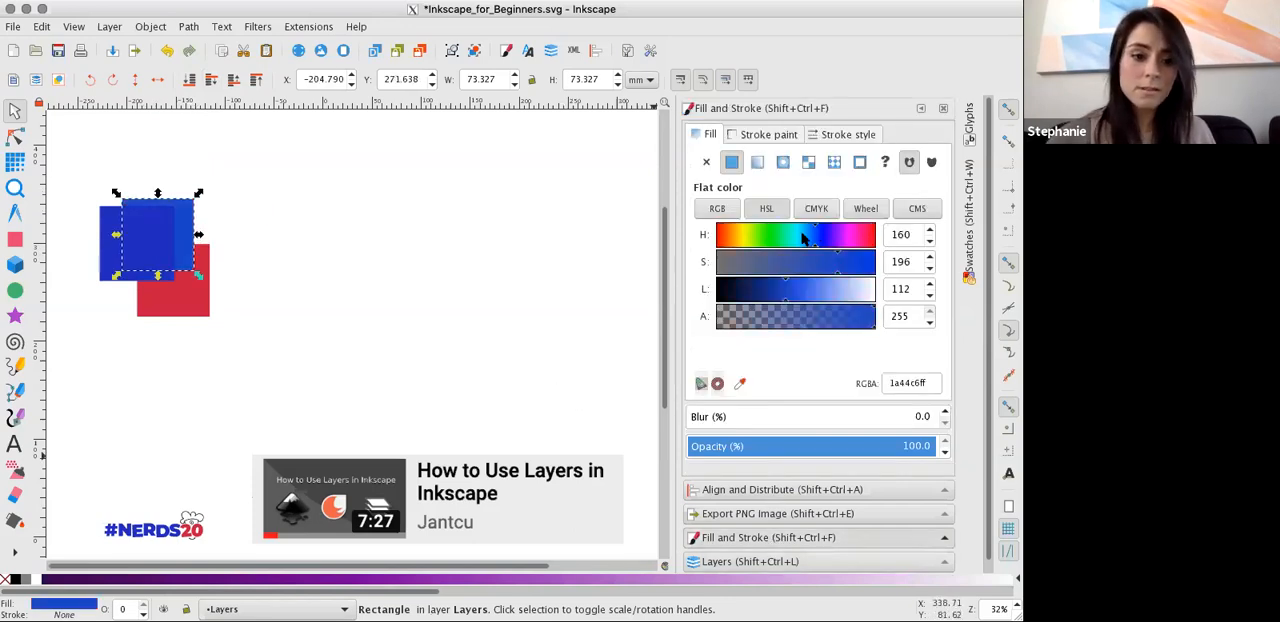
{"action": "left_click_drag", "start_coordinate": [803, 237], "coordinate": [791, 236]}
Separate the overlapping squares by moving the cyan one above and the red one to about X -116, Y 235 mm.
{"action": "left_click_drag", "start_coordinate": [222, 203], "coordinate": [205, 185]}
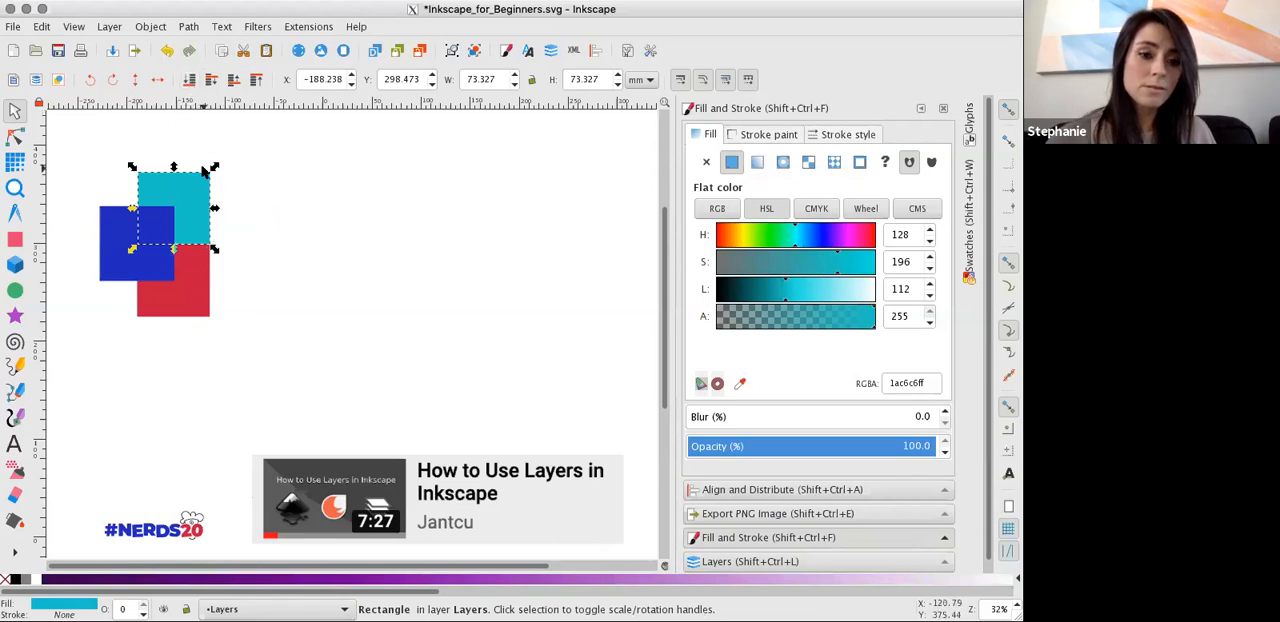
{"action": "left_click_drag", "start_coordinate": [192, 214], "coordinate": [245, 183]}
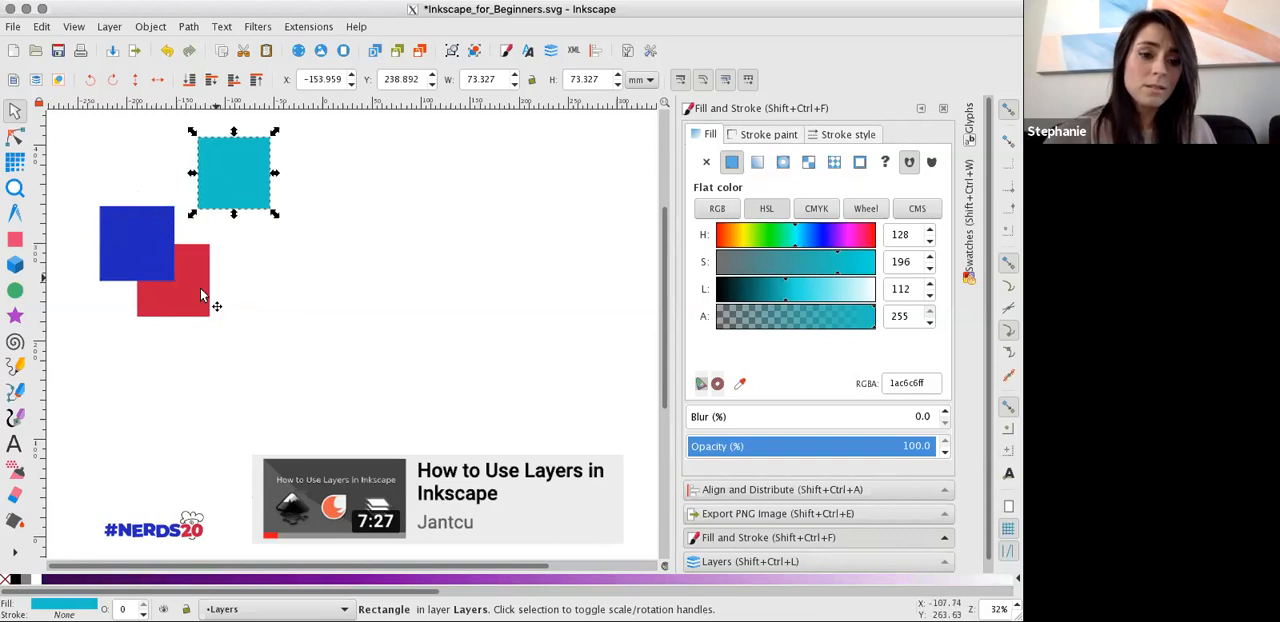
{"action": "left_click", "coordinate": [197, 257]}
{"action": "left_click_drag", "start_coordinate": [197, 257], "coordinate": [283, 244]}
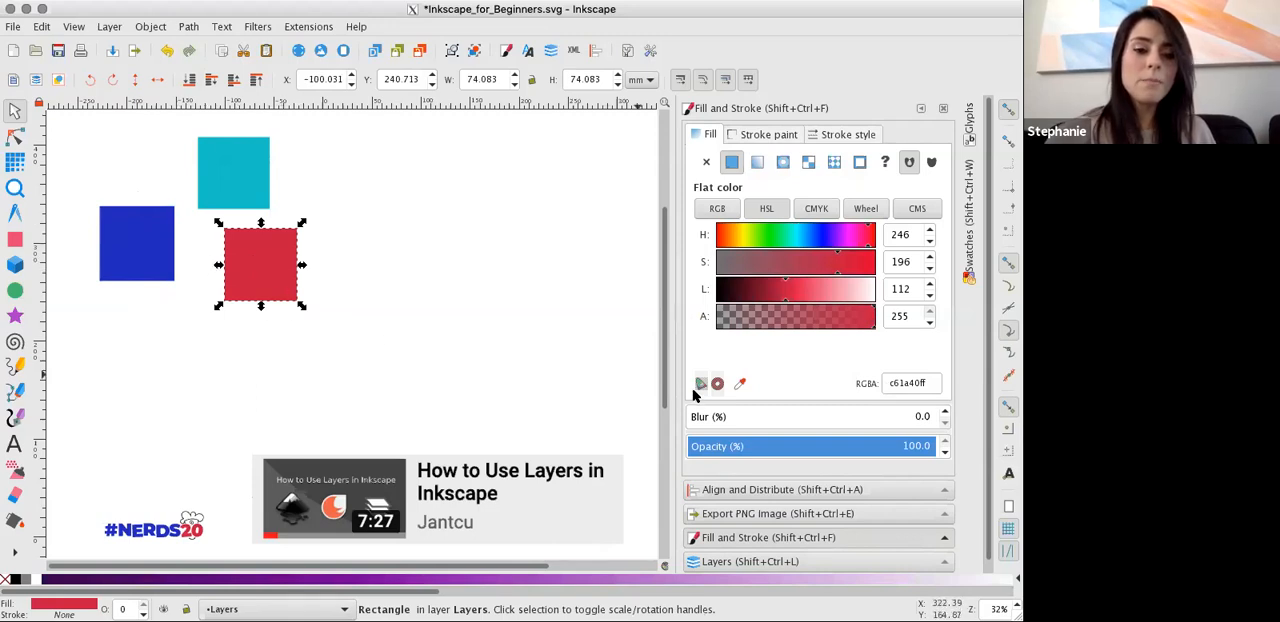
{"action": "left_click_drag", "start_coordinate": [250, 241], "coordinate": [221, 246]}
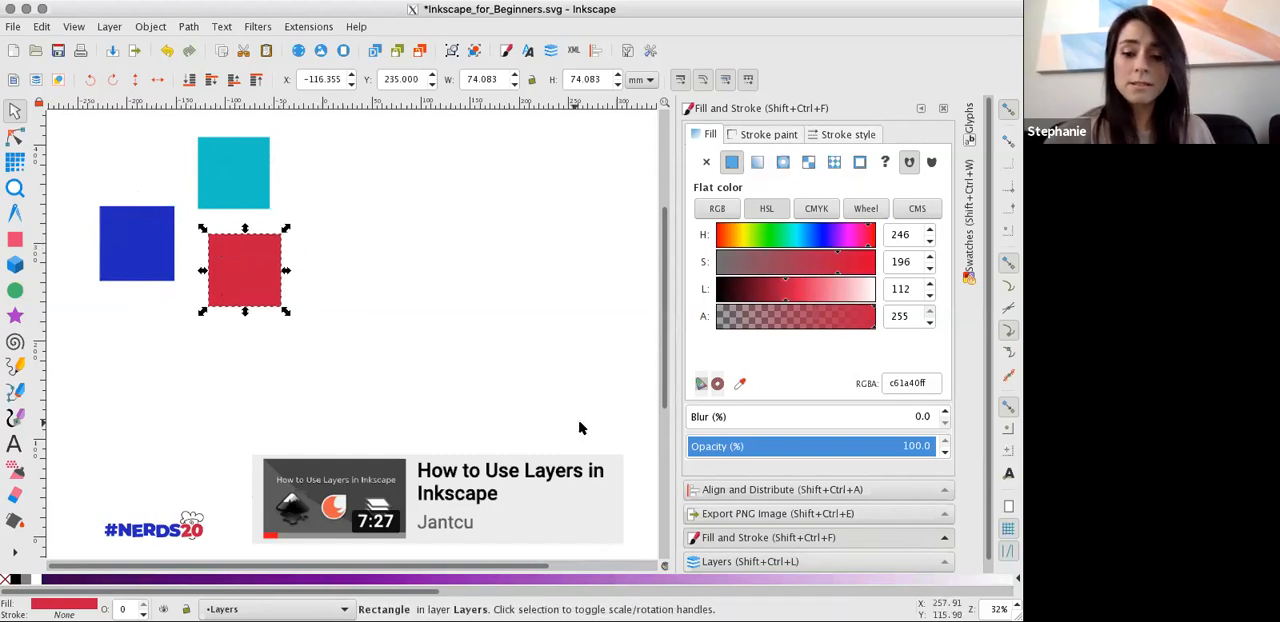
Return to the layer list and toggle the Welcome Screen layer's visibility on and off twice.
{"action": "left_click", "coordinate": [765, 562]}
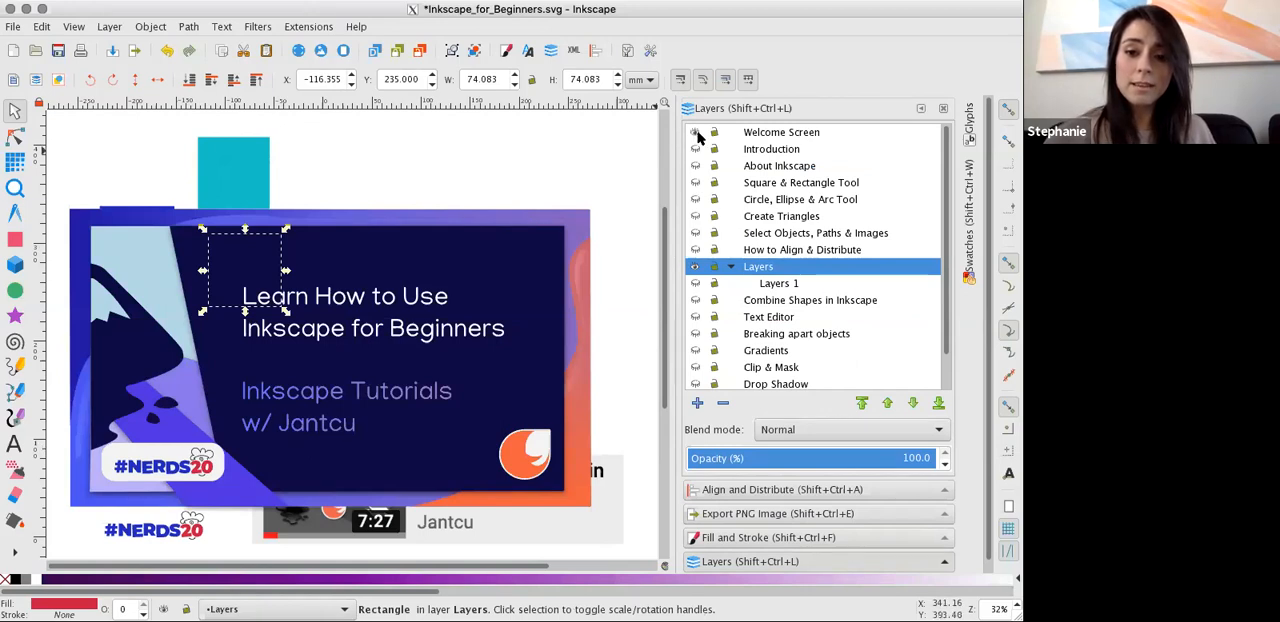
{"action": "left_click", "coordinate": [695, 132]}
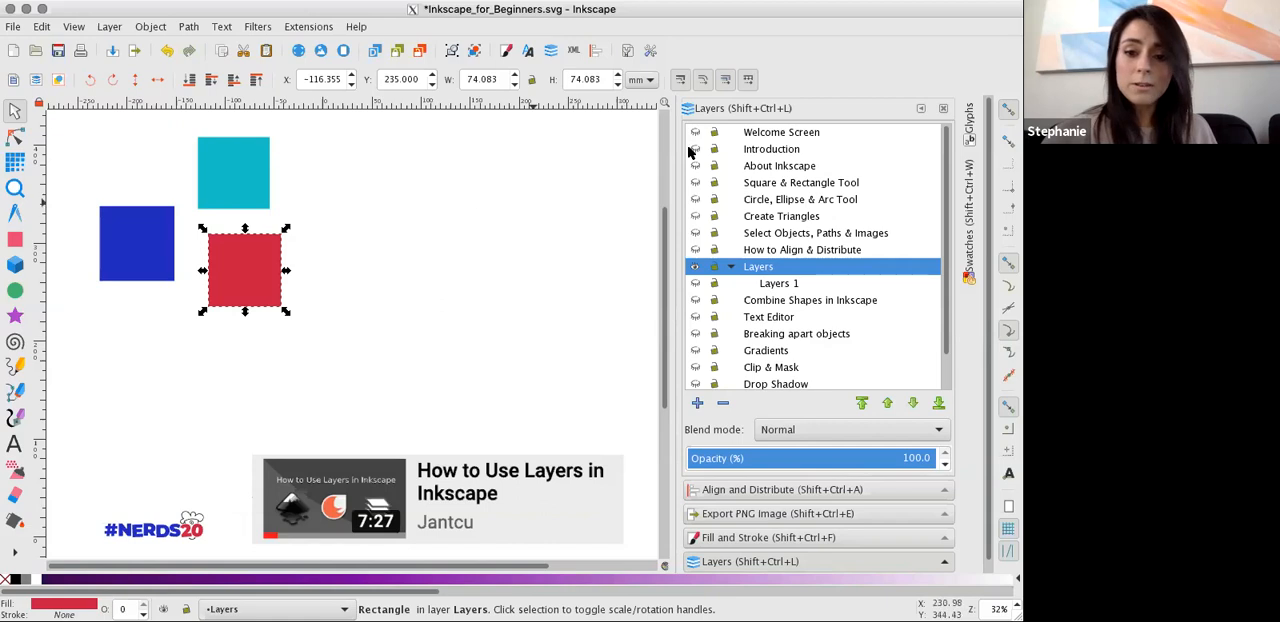
{"action": "left_click", "coordinate": [695, 132]}
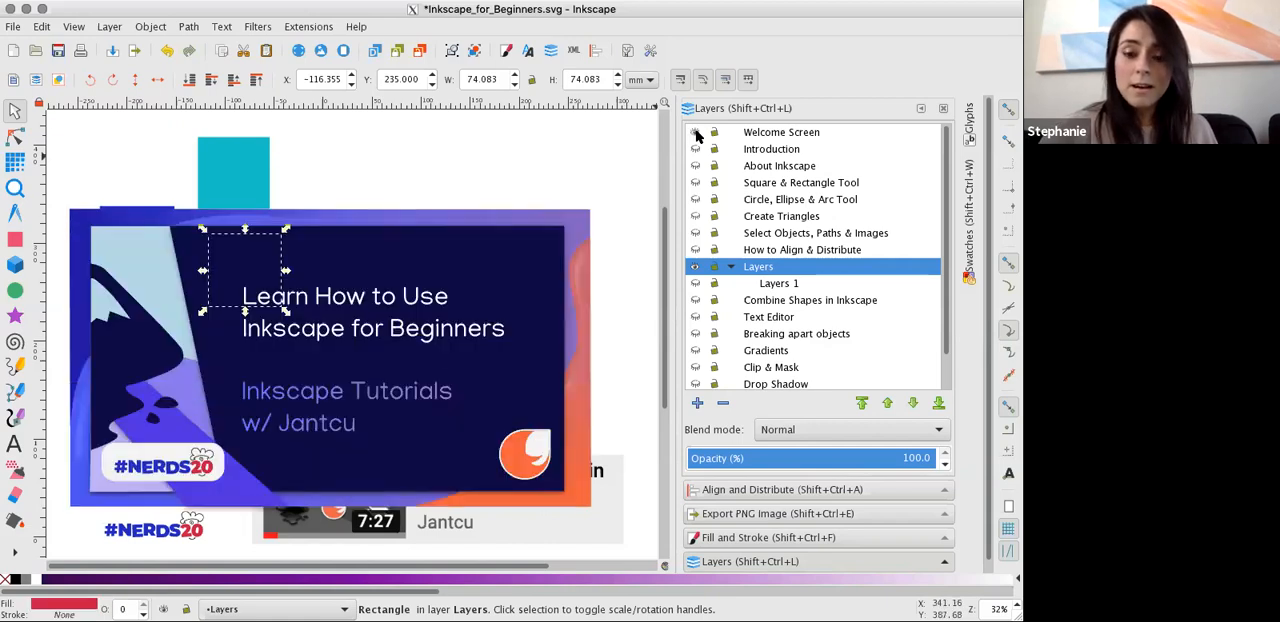
{"action": "left_click", "coordinate": [695, 132]}
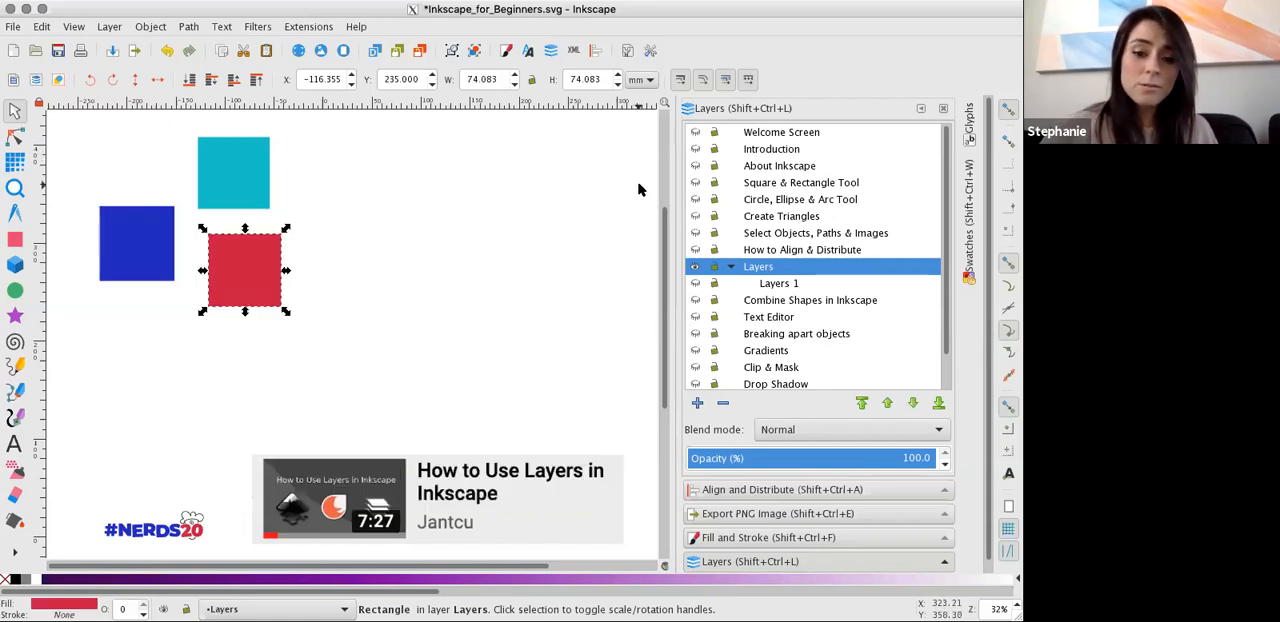
Move the red square to about X -3, Y 285 mm and add a new layer as a sublayer of Layers.
{"action": "left_click_drag", "start_coordinate": [245, 255], "coordinate": [347, 224]}
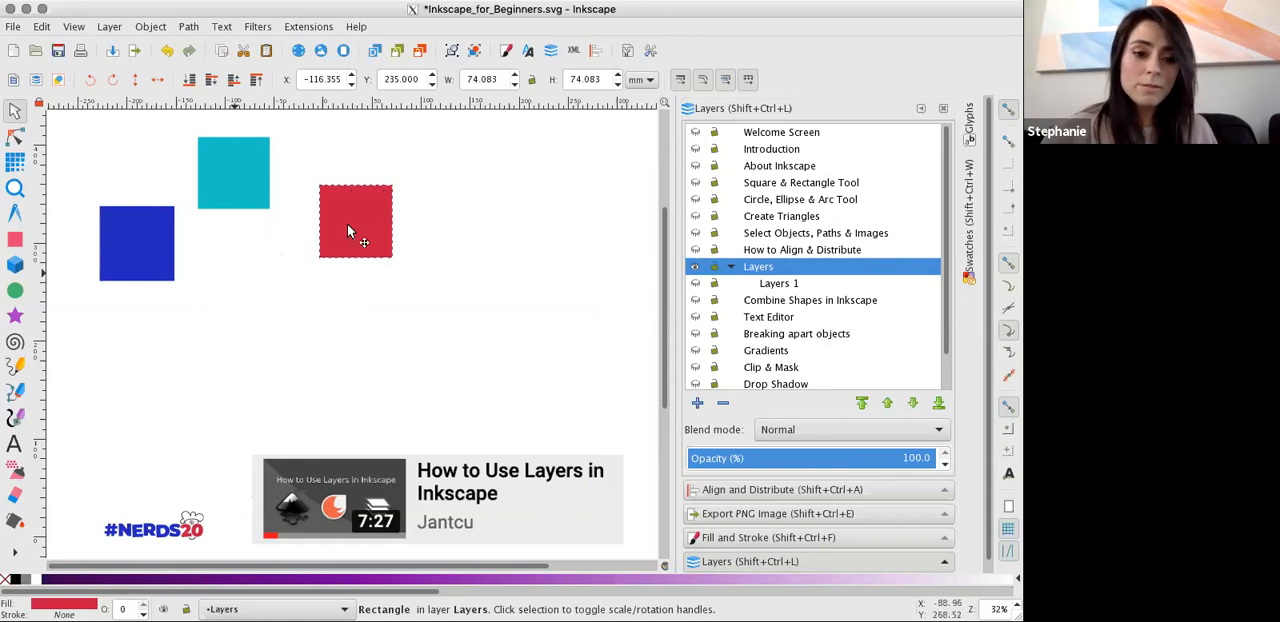
{"action": "left_click", "coordinate": [265, 206]}
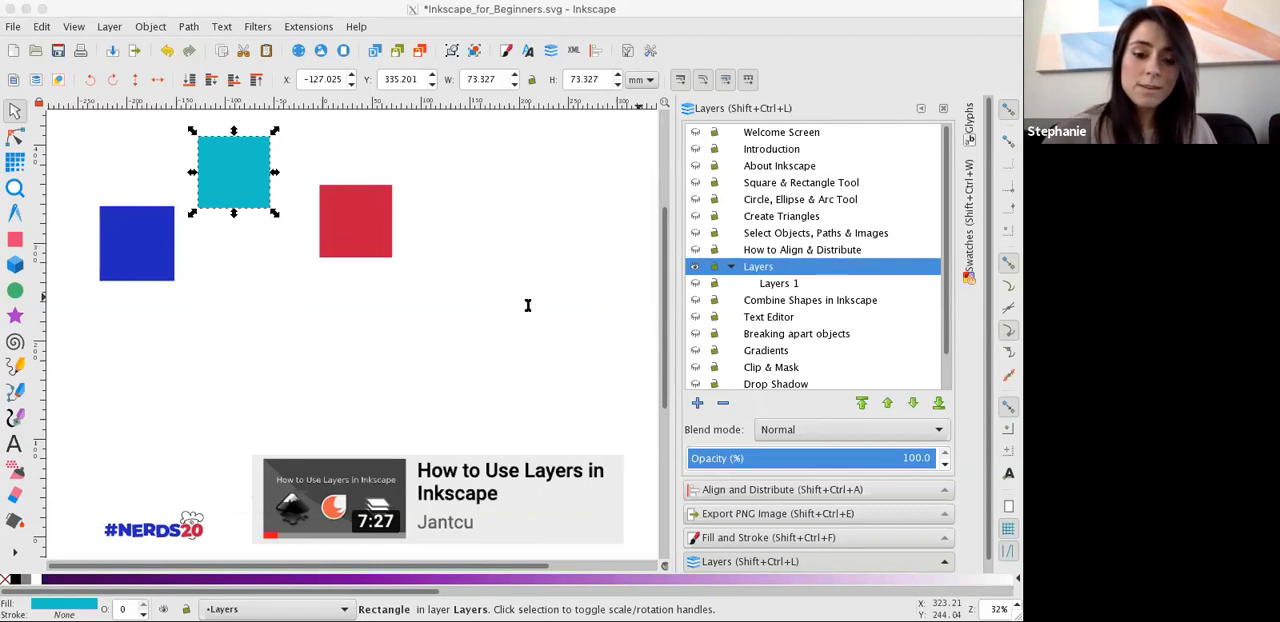
{"action": "left_click", "coordinate": [548, 343]}
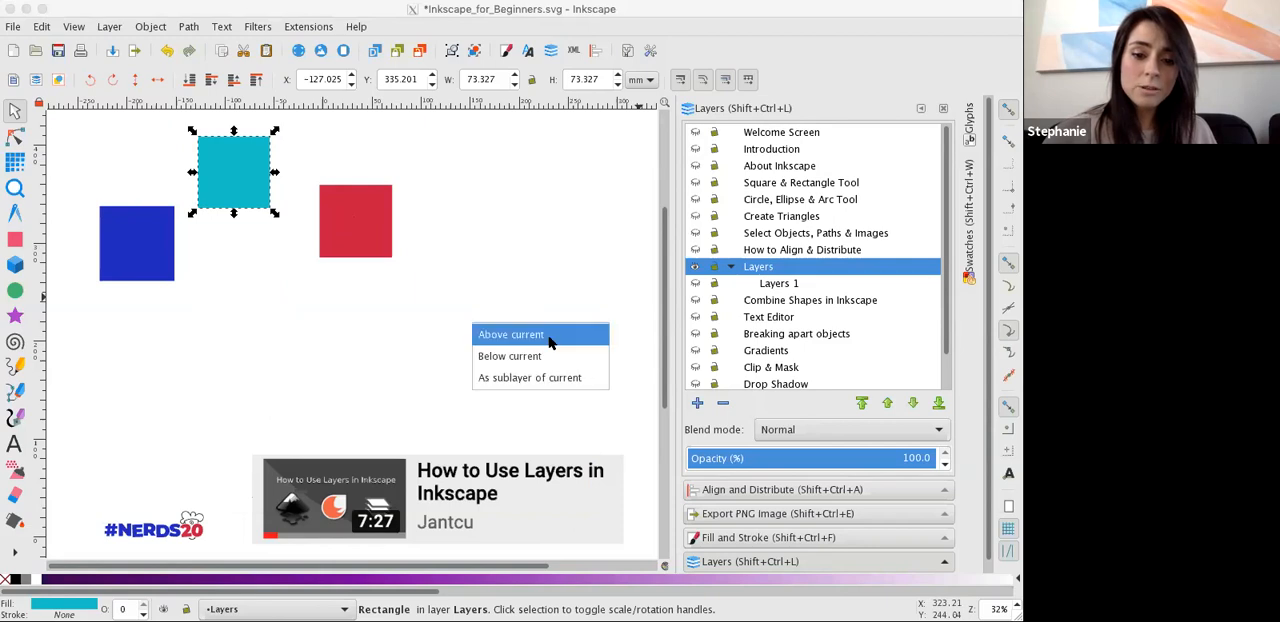
{"action": "left_click", "coordinate": [518, 380]}
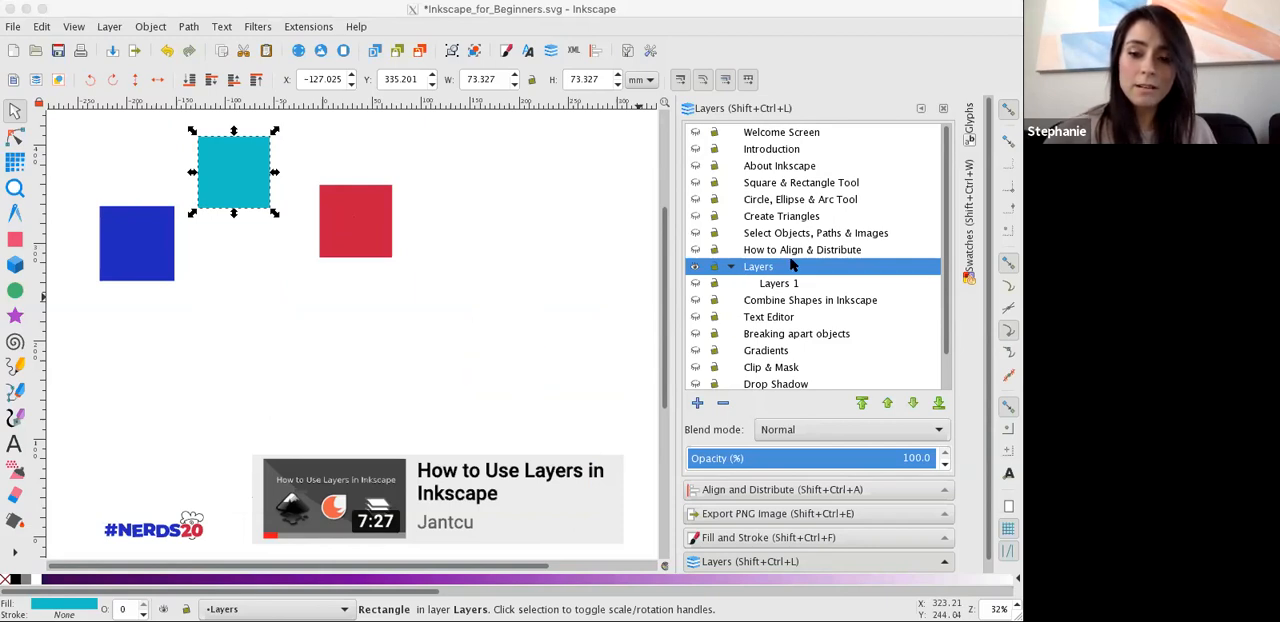
{"action": "left_click", "coordinate": [587, 367]}
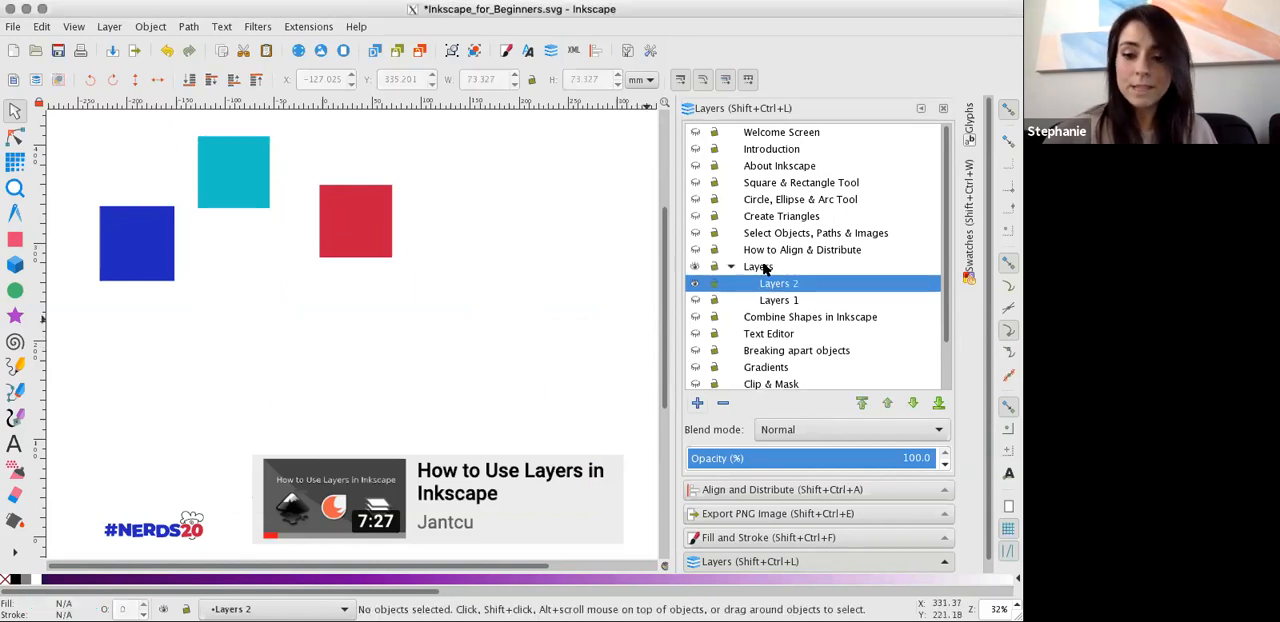
Move the red square into the Layers 2 sublayer.
{"action": "left_click", "coordinate": [770, 300]}
{"action": "left_click", "coordinate": [766, 289]}
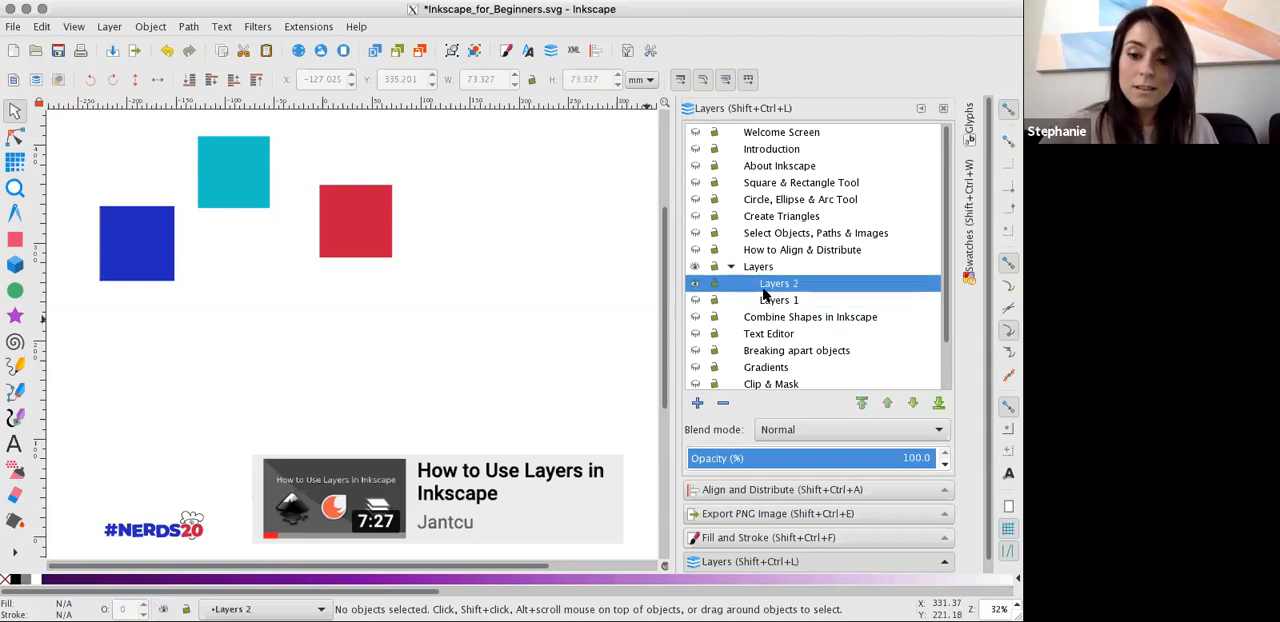
{"action": "left_click", "coordinate": [350, 228]}
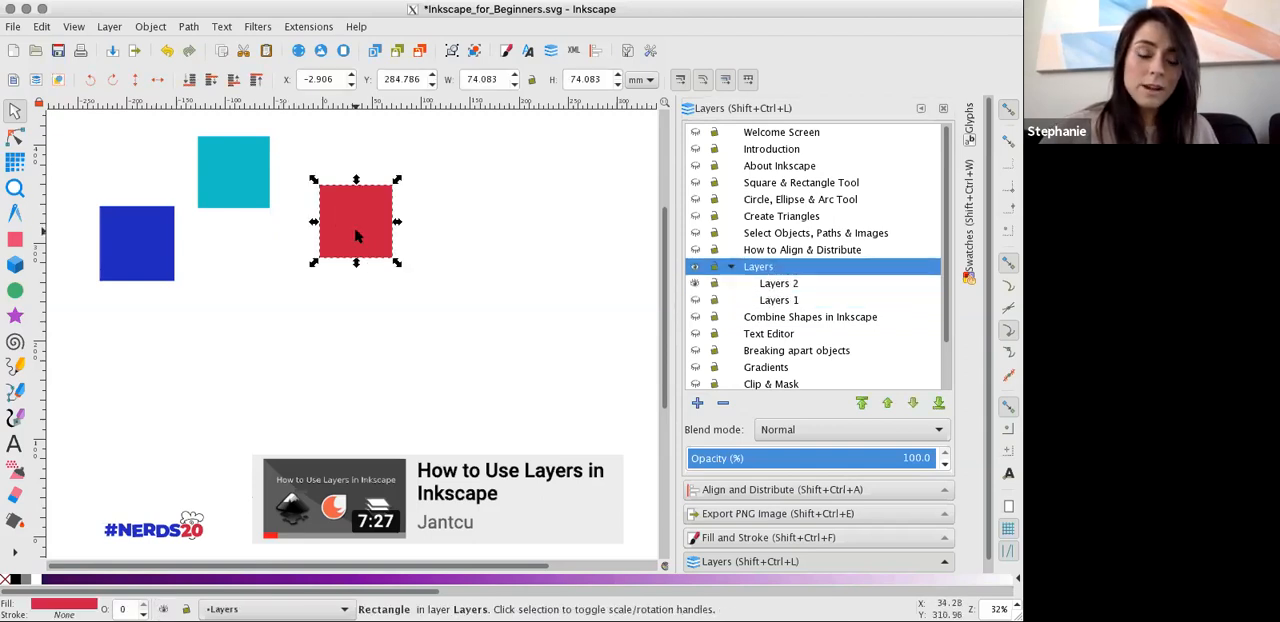
{"action": "right_click", "coordinate": [355, 233]}
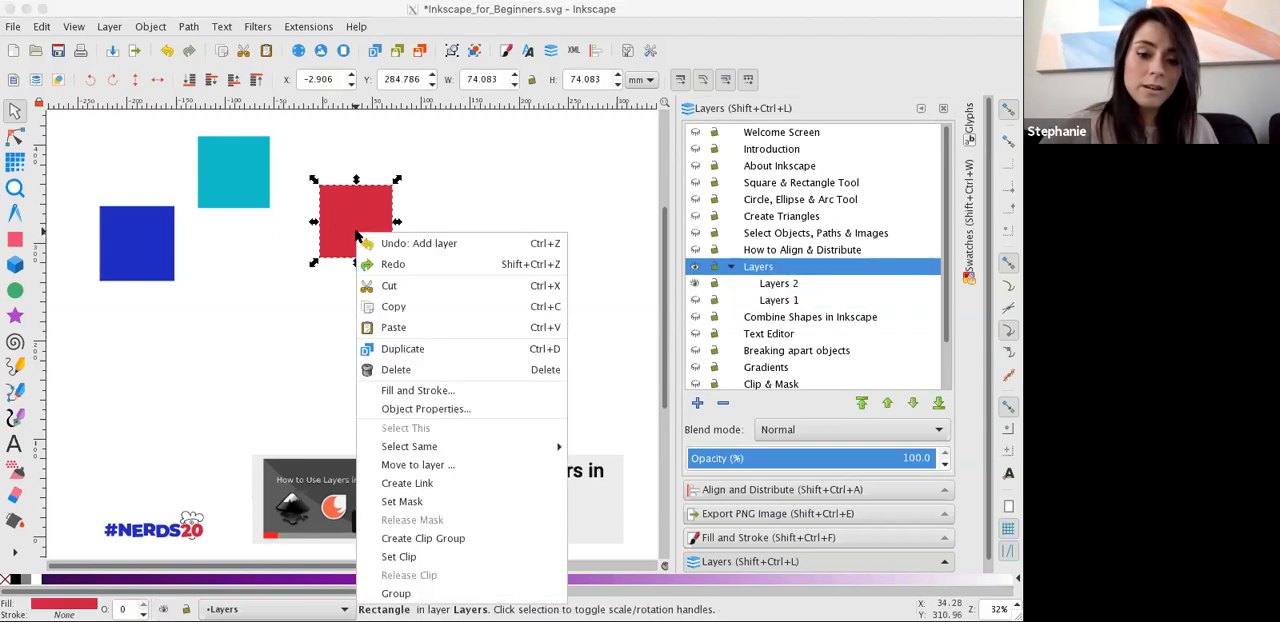
{"action": "left_click", "coordinate": [412, 465]}
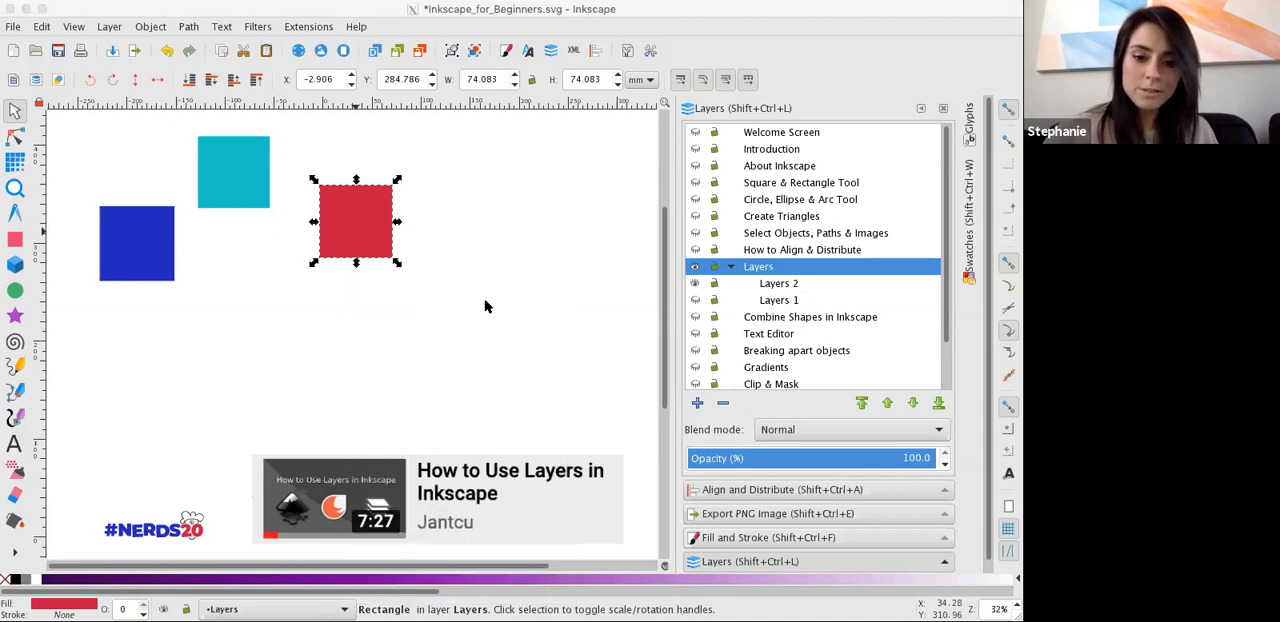
{"action": "left_click", "coordinate": [577, 407]}
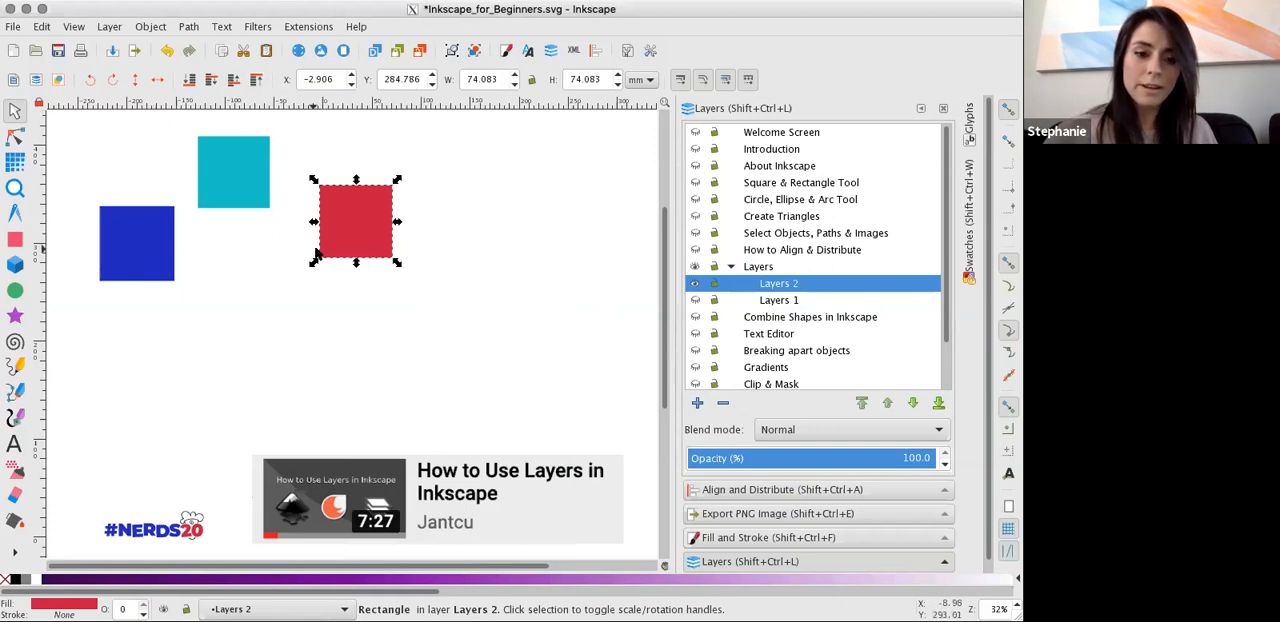
Overlap the cyan square with the red one at about X -47, Y 312 mm and move it into the Layers 1 sublayer.
{"action": "left_click_drag", "start_coordinate": [261, 197], "coordinate": [335, 217]}
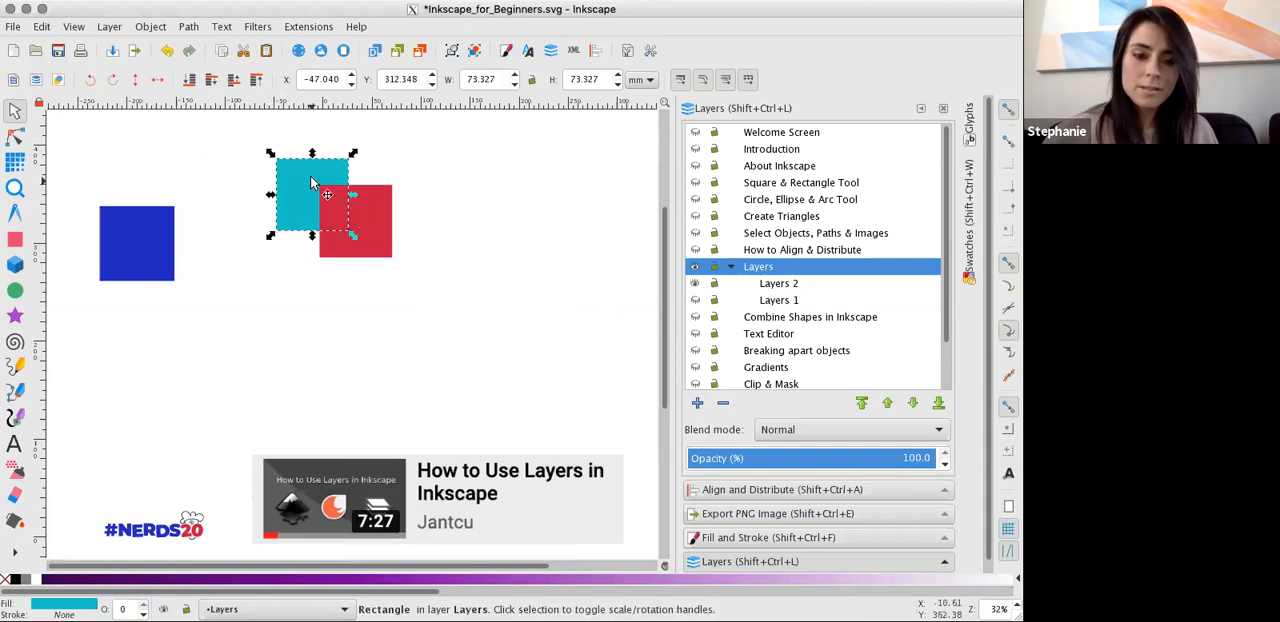
{"action": "left_click", "coordinate": [299, 176]}
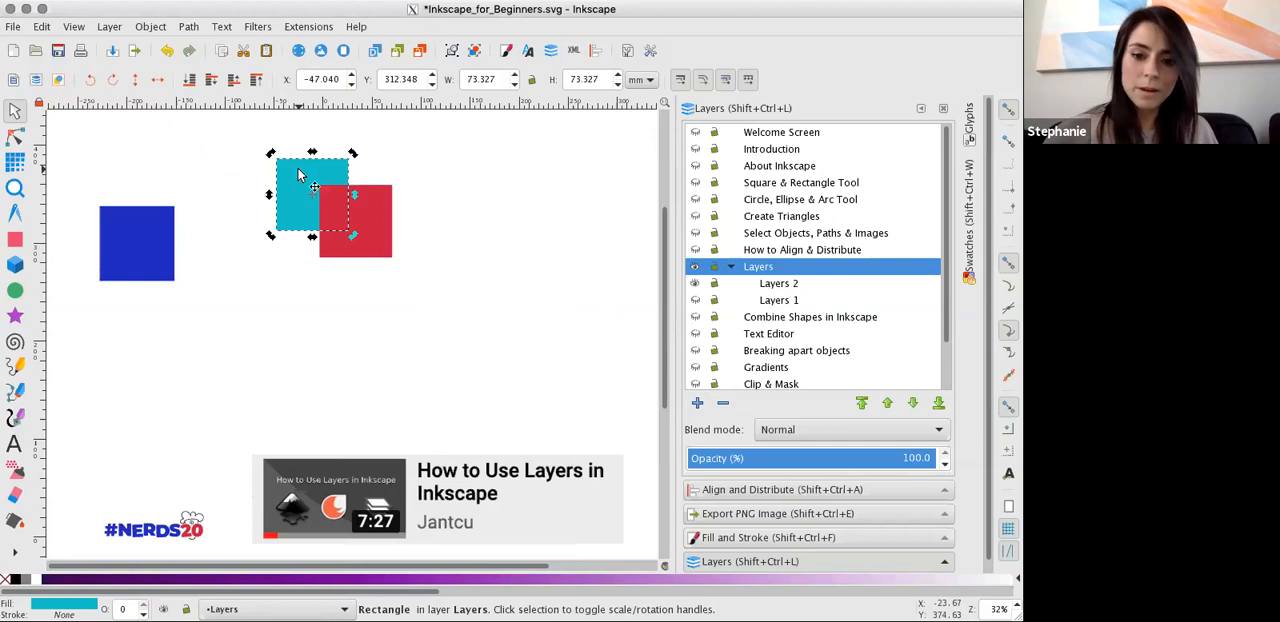
{"action": "right_click", "coordinate": [299, 176]}
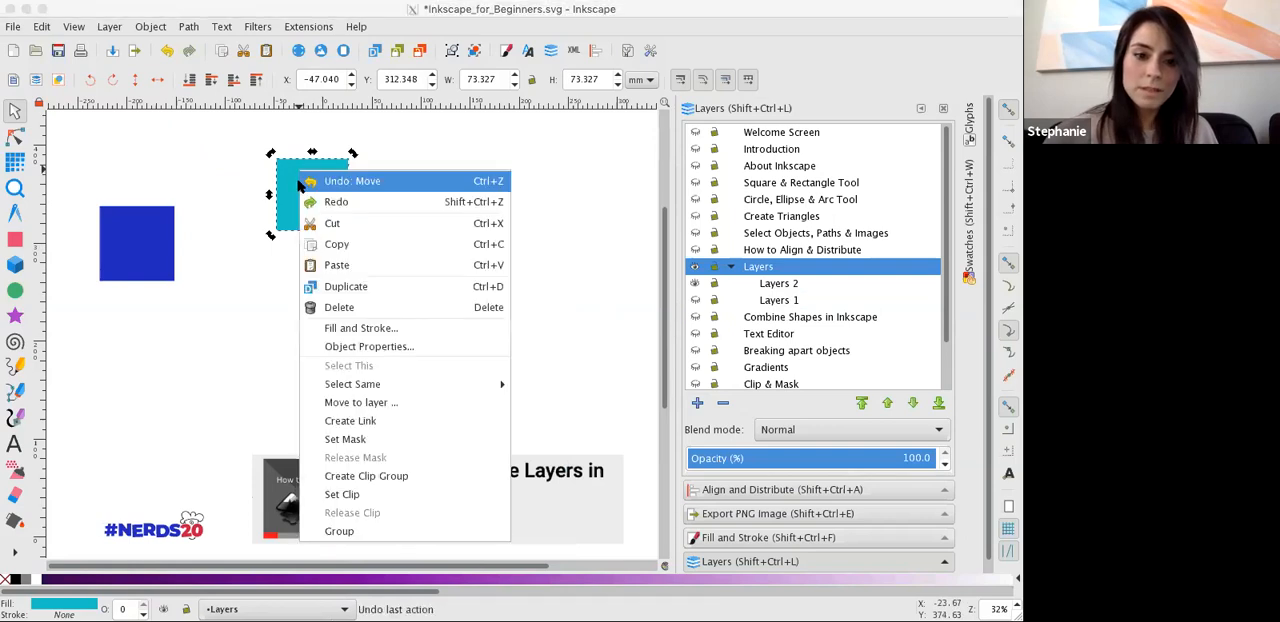
{"action": "left_click", "coordinate": [376, 404]}
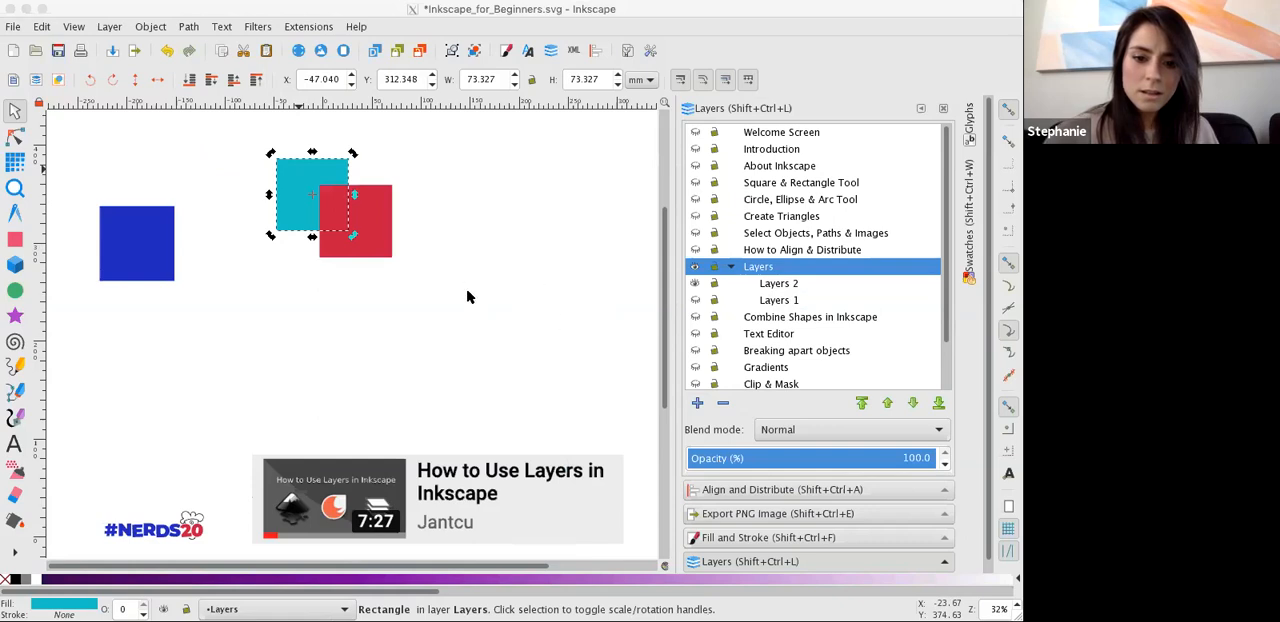
{"action": "key", "text": "shift+Page_Down"}
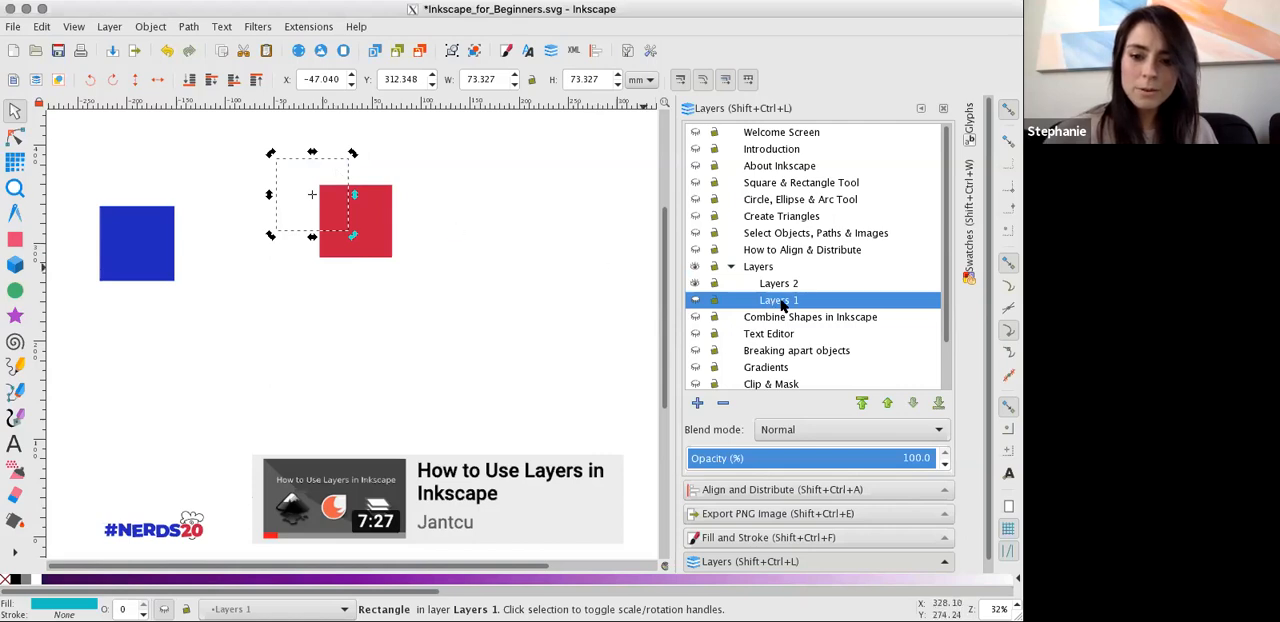
Make the Layers 1 sublayer visible and reorder it above Layers 2.
{"action": "left_click", "coordinate": [695, 301]}
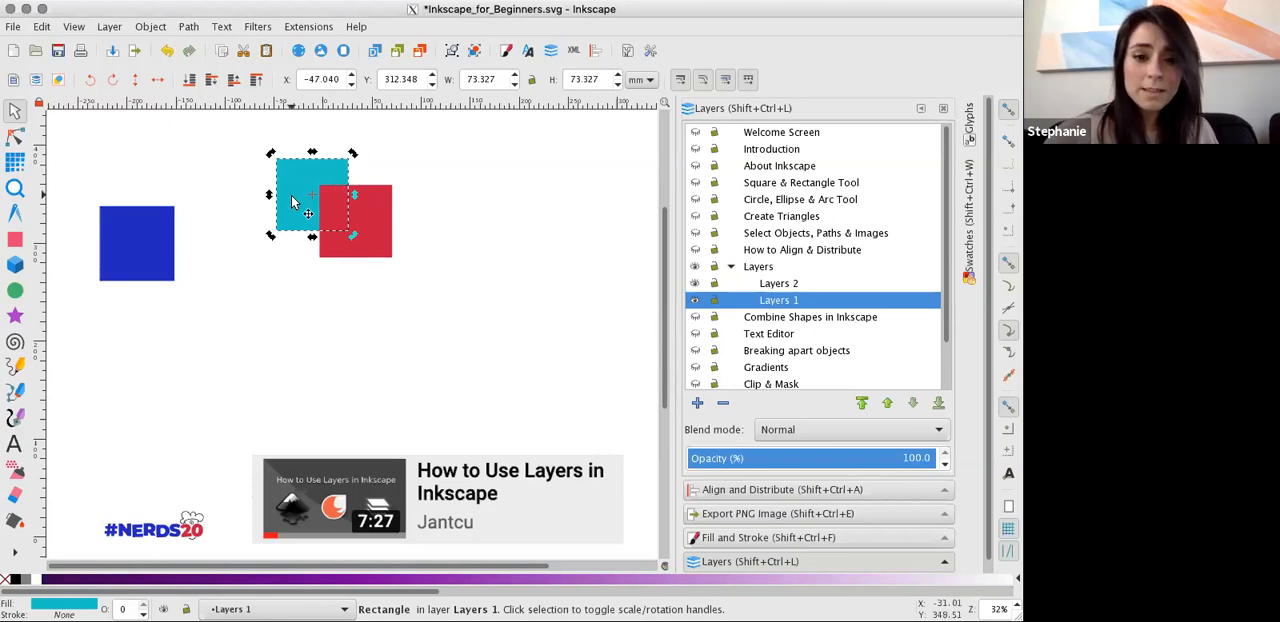
{"action": "left_click_drag", "start_coordinate": [785, 300], "coordinate": [786, 285]}
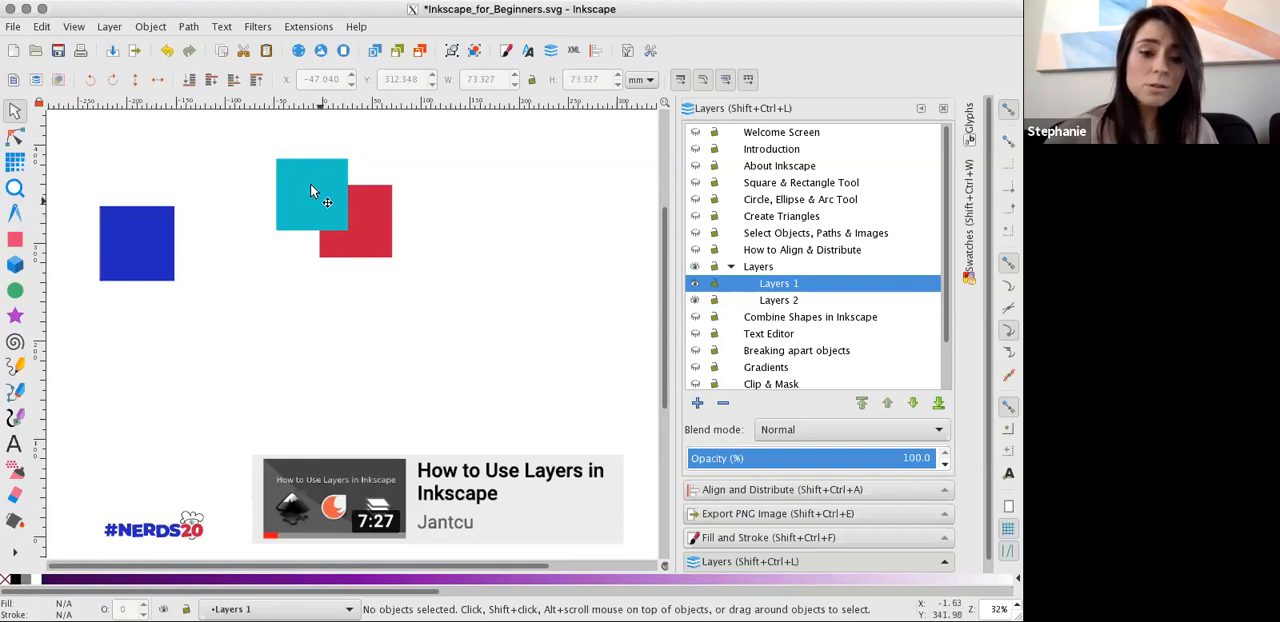
Move the blue square to about X 39, Y 249 mm, overlapping the red one, and assign it to the Layers 1 sublayer.
{"action": "left_click", "coordinate": [170, 248]}
{"action": "left_click_drag", "start_coordinate": [170, 250], "coordinate": [422, 268]}
{"action": "right_click", "coordinate": [421, 264]}
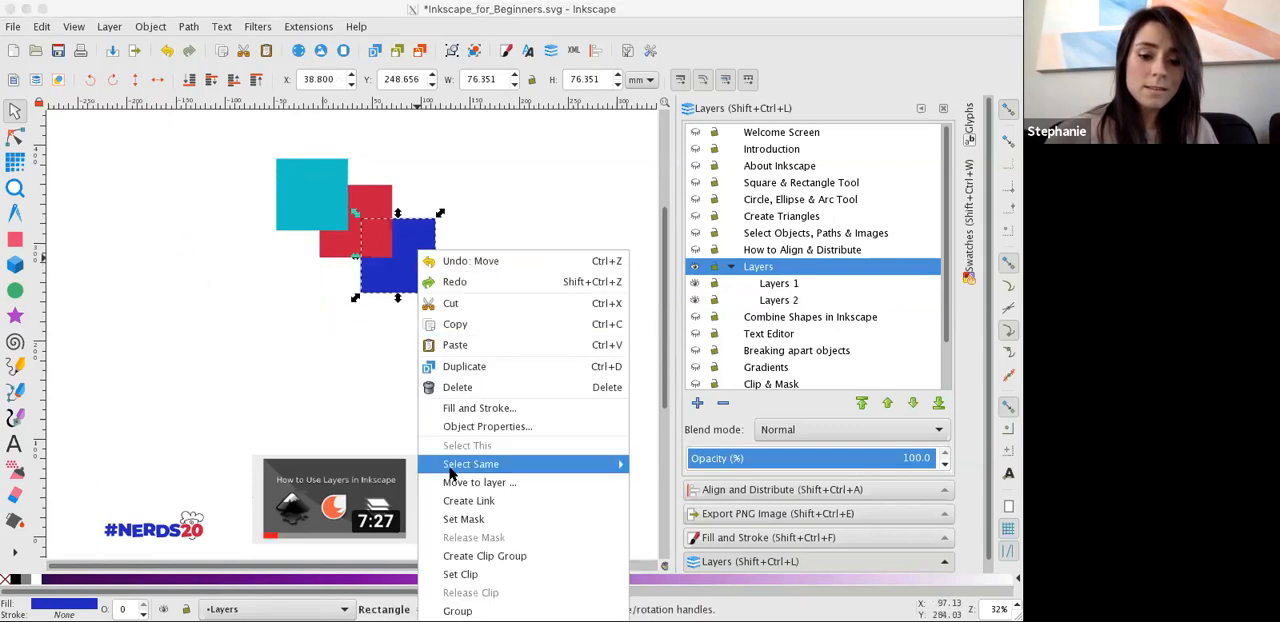
{"action": "left_click", "coordinate": [480, 483]}
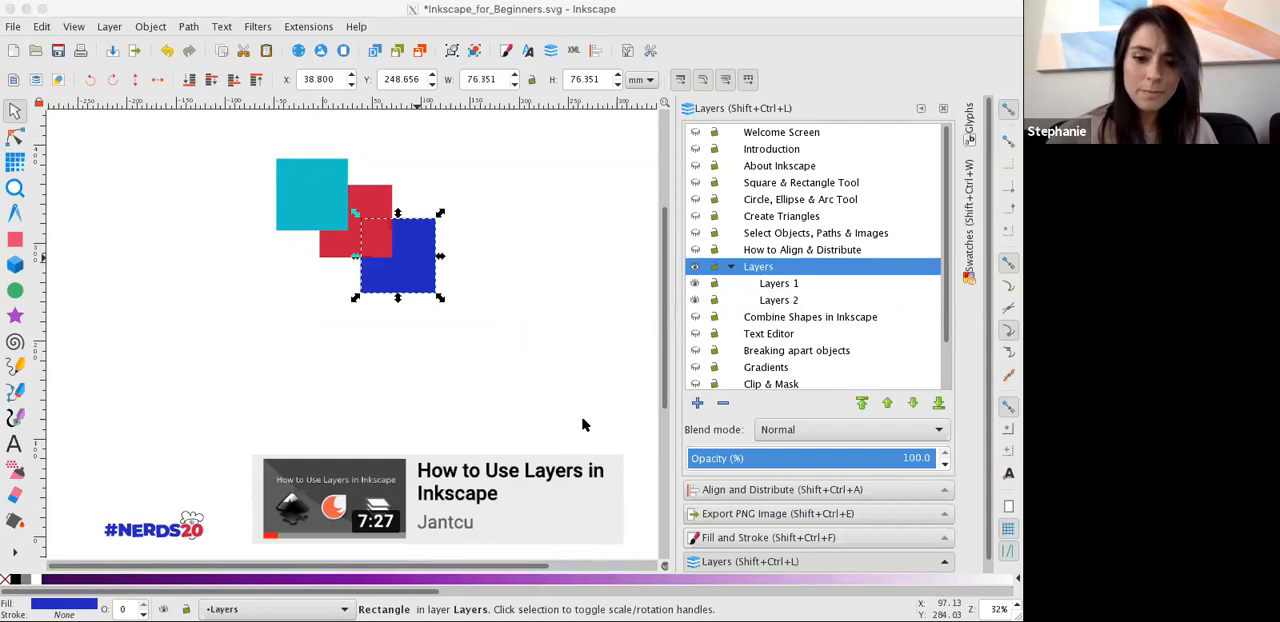
{"action": "left_click", "coordinate": [399, 381]}
Reorder the Layers 1 sublayer below Layers 2 and expand the Layers group again.
{"action": "left_click_drag", "start_coordinate": [768, 285], "coordinate": [775, 306]}
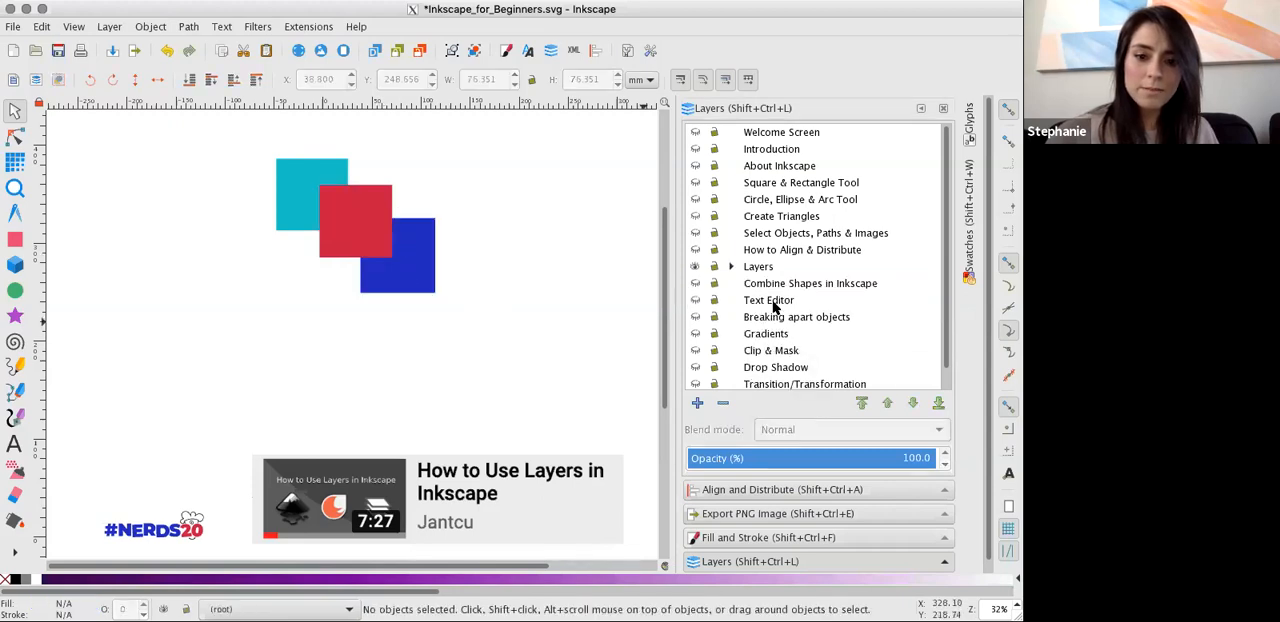
{"action": "left_click", "coordinate": [729, 266]}
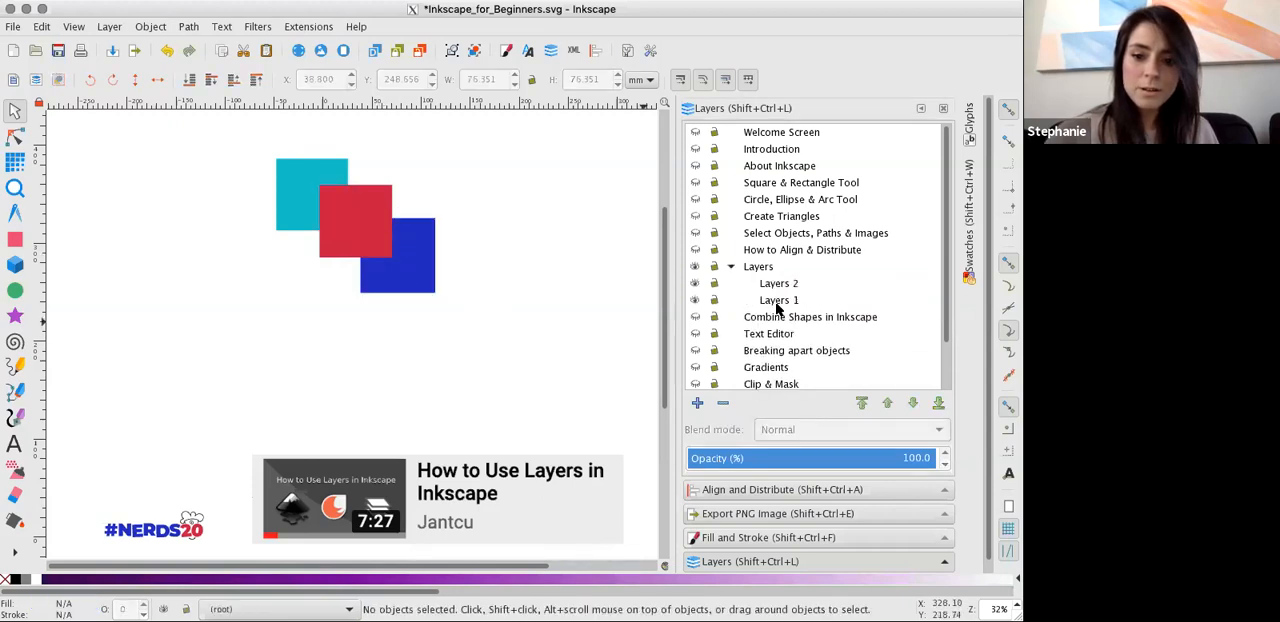
Toggle the Layers 1 sublayer's visibility off and on twice, and hide both Layers 2 and Layers 1.
{"action": "left_click", "coordinate": [696, 300]}
{"action": "left_click", "coordinate": [696, 300]}
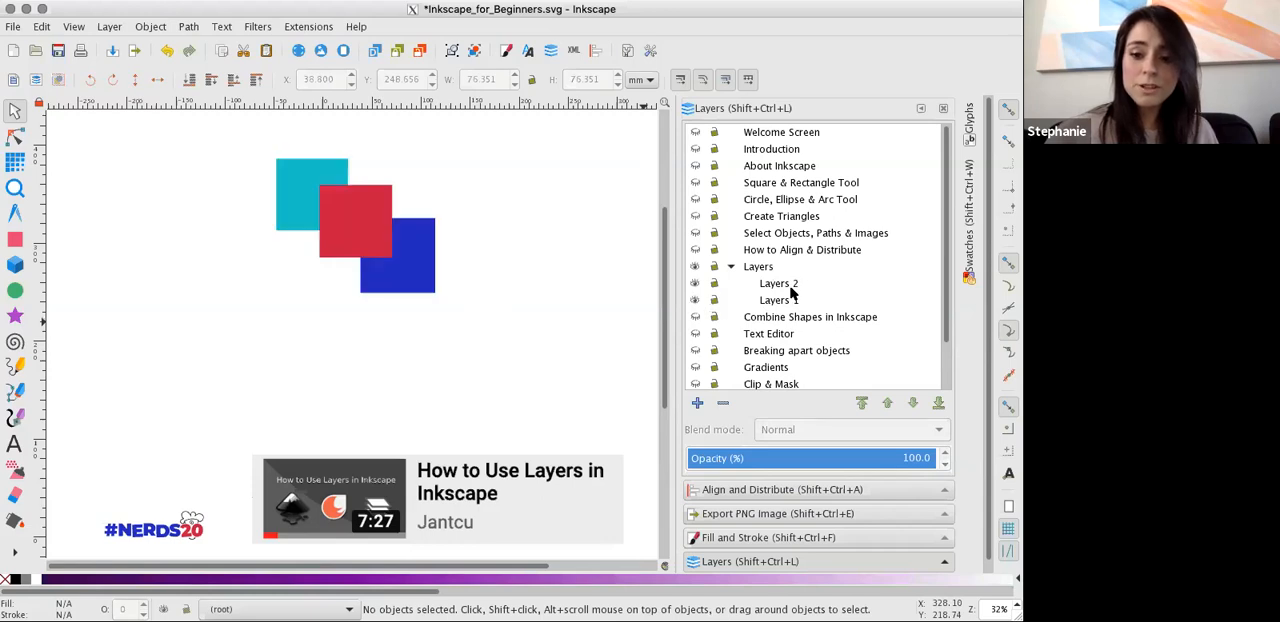
{"action": "left_click", "coordinate": [696, 300]}
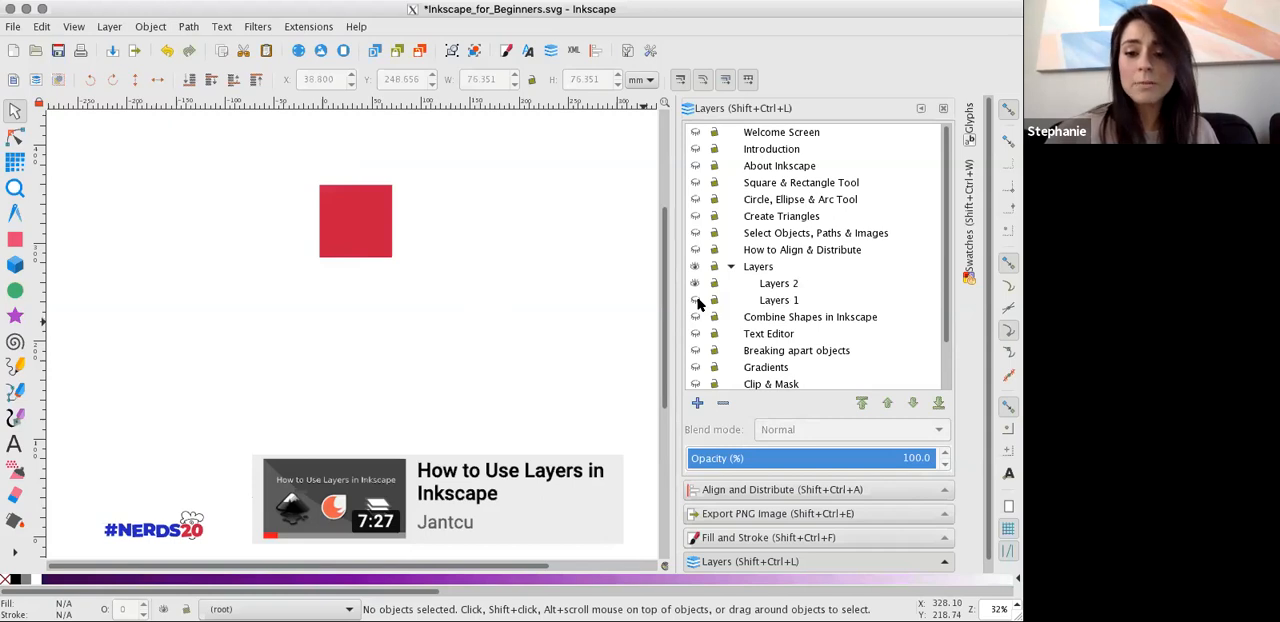
{"action": "left_click", "coordinate": [697, 301]}
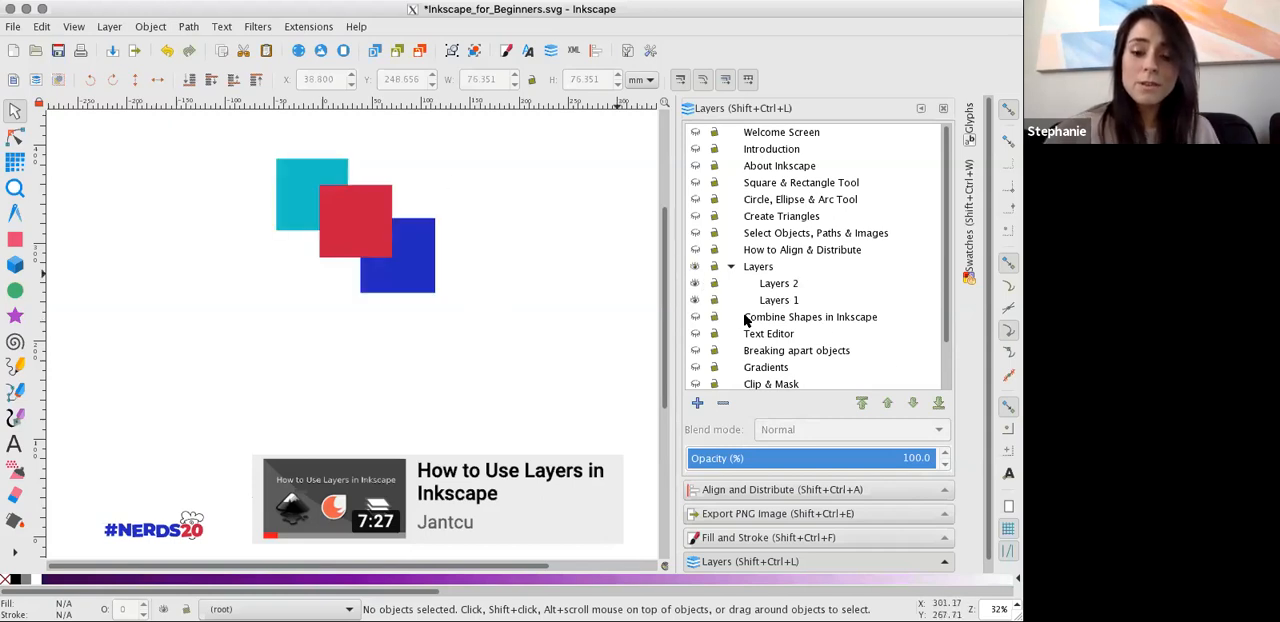
{"action": "left_click", "coordinate": [695, 284]}
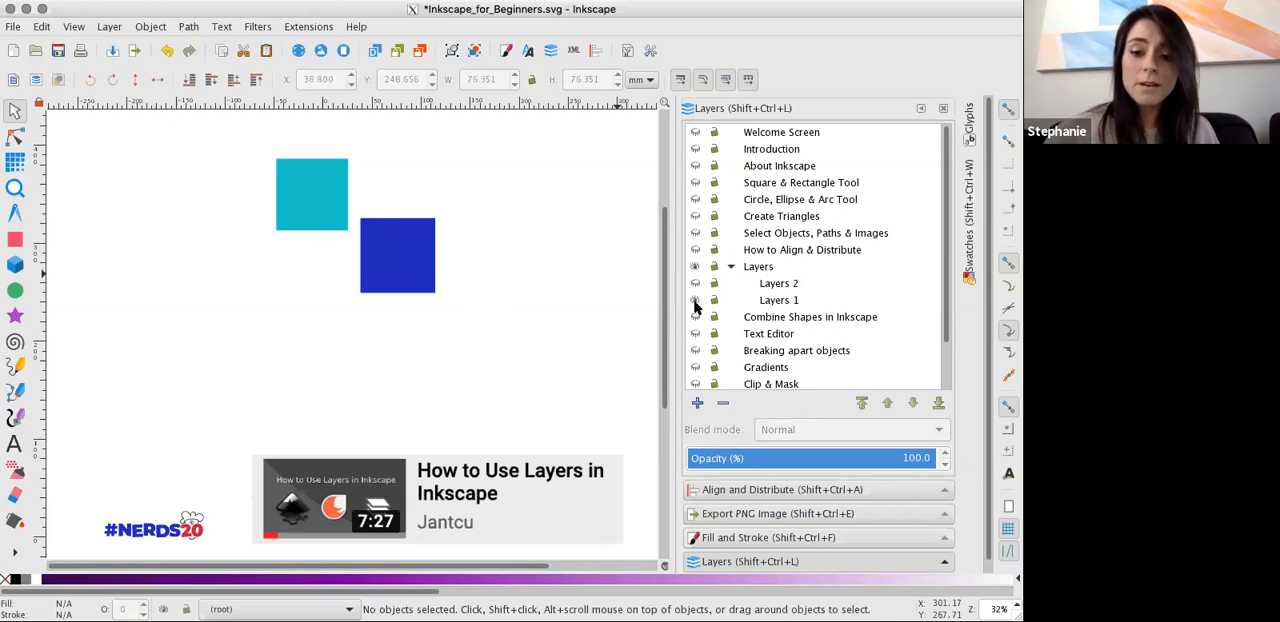
{"action": "left_click", "coordinate": [696, 301]}
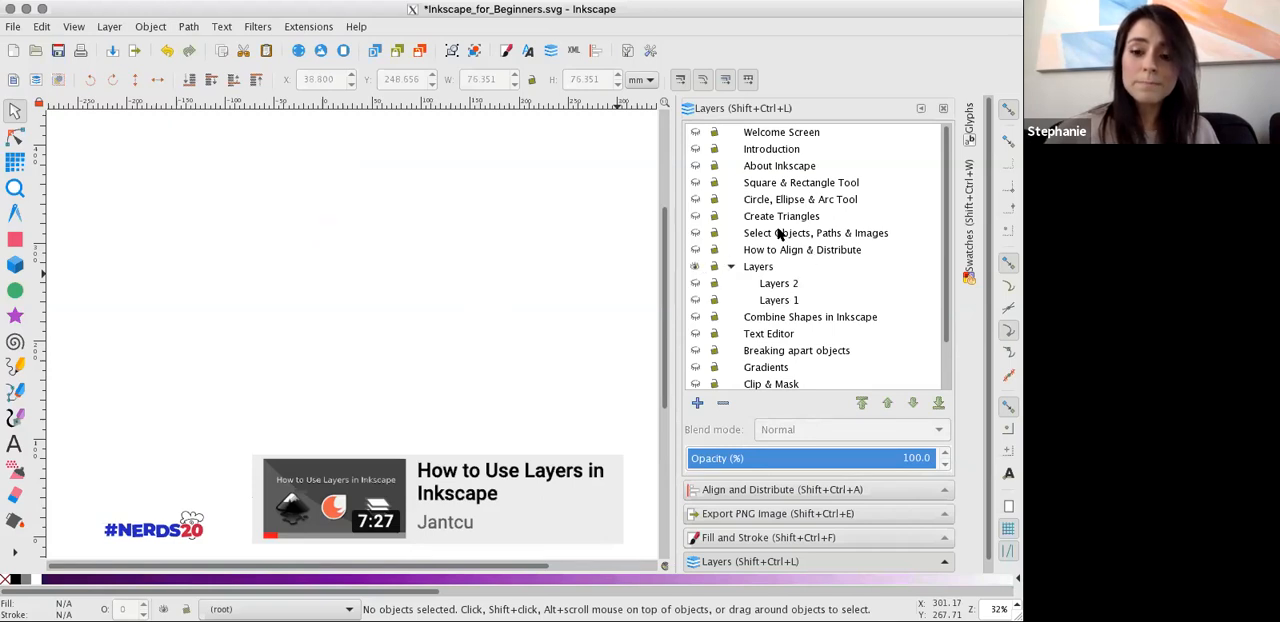
Briefly show and hide the Select Objects, Paths & Images layer and the Create Triangles layer.
{"action": "left_click", "coordinate": [696, 233]}
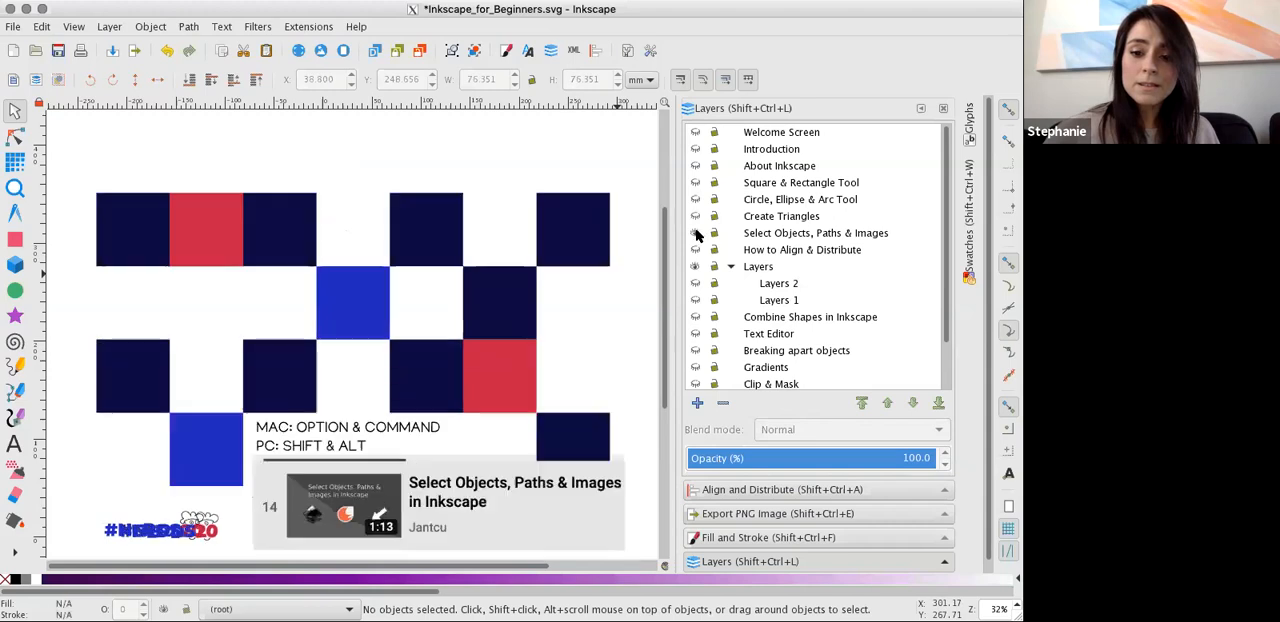
{"action": "left_click", "coordinate": [696, 233]}
{"action": "left_click", "coordinate": [696, 216]}
{"action": "left_click", "coordinate": [696, 216]}
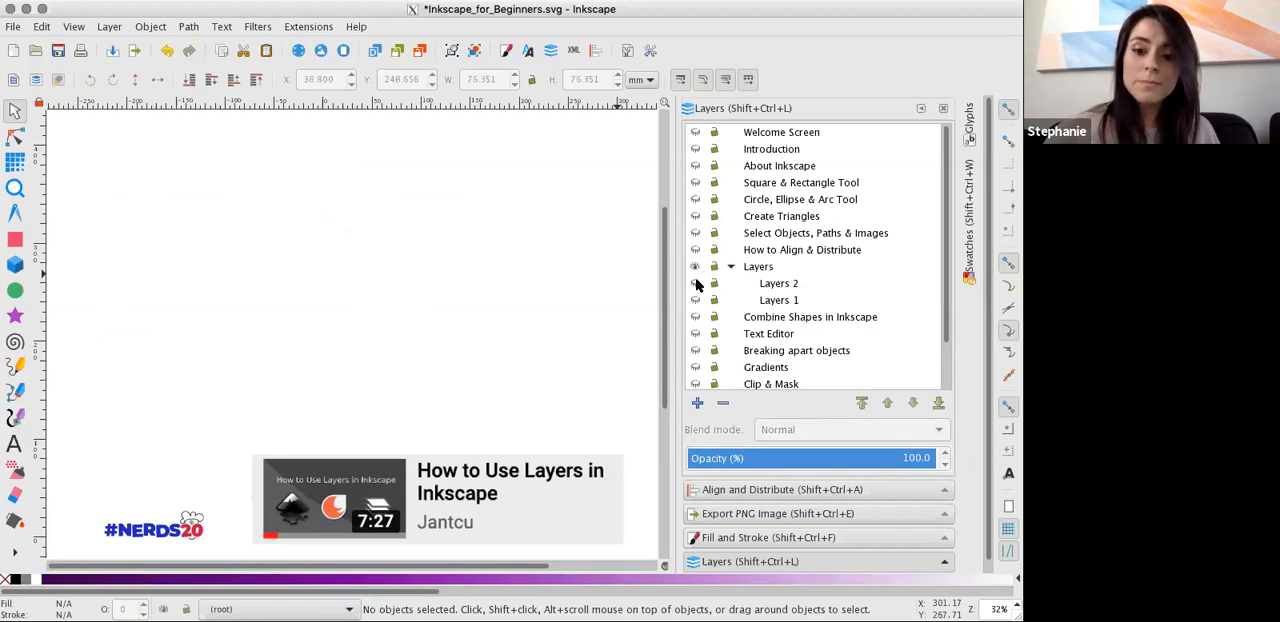
Make the Layers 2 sublayer visible again and lock it.
{"action": "left_click", "coordinate": [696, 284]}
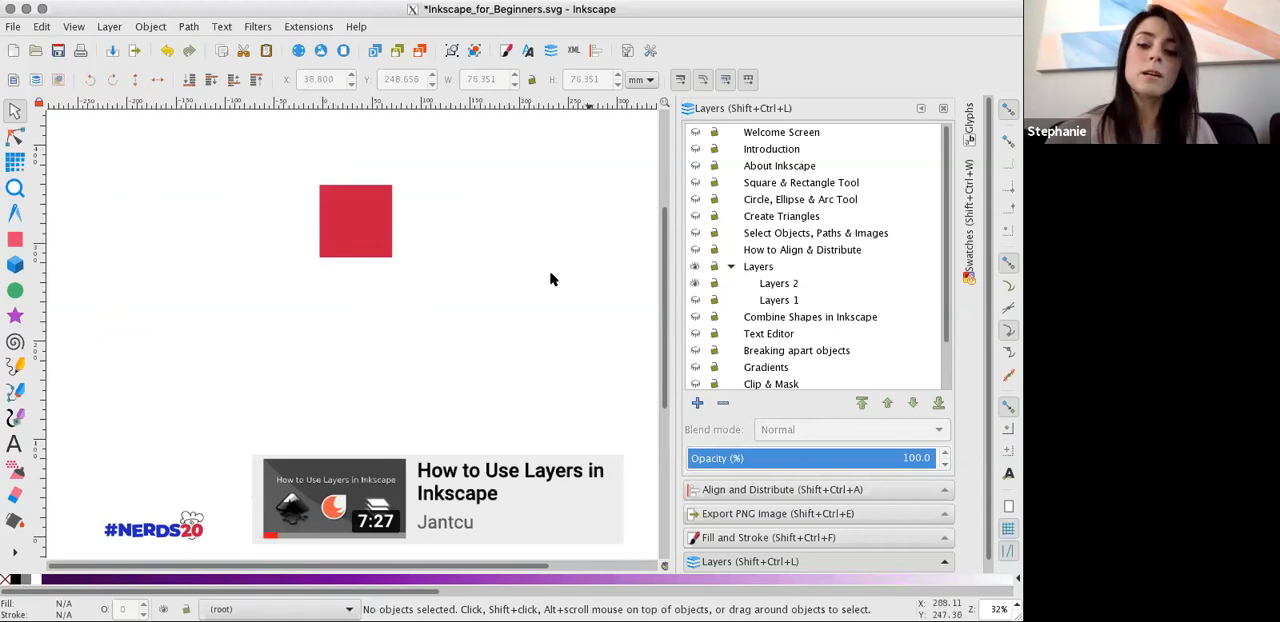
{"action": "left_click", "coordinate": [714, 284]}
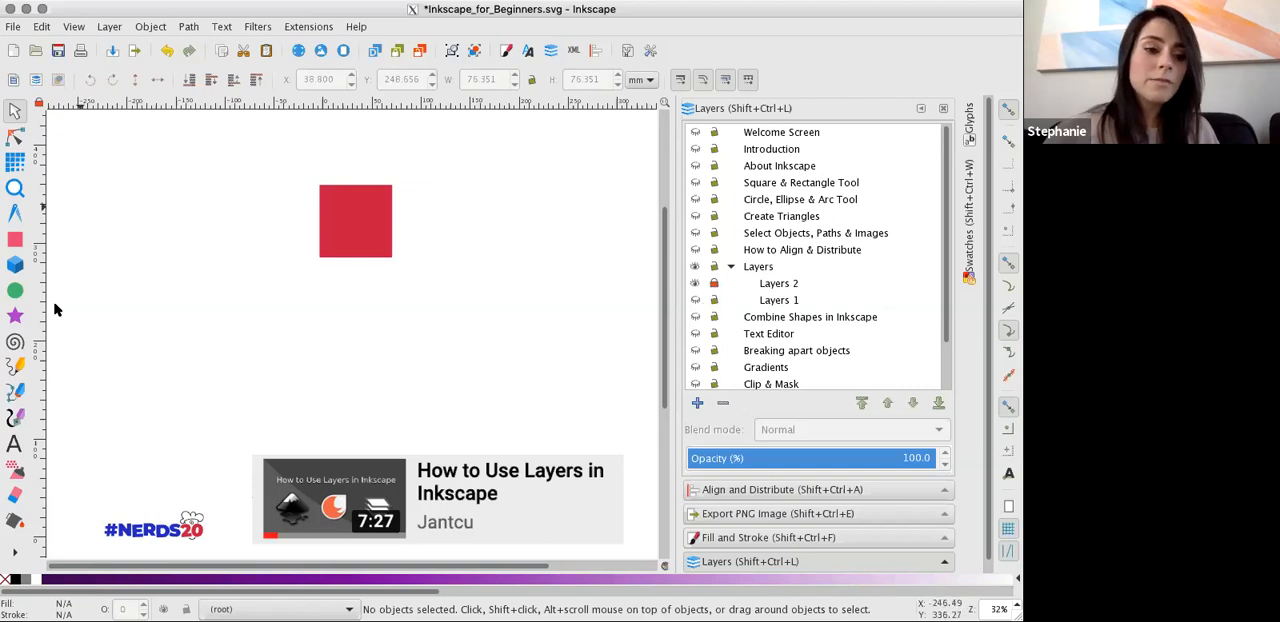
Draw a cyan ellipse about 193 by 168 mm, move it to about X 51, Y 189 mm, and try to select the locked red square.
{"action": "left_click", "coordinate": [15, 290]}
{"action": "left_click_drag", "start_coordinate": [212, 184], "coordinate": [307, 268]}
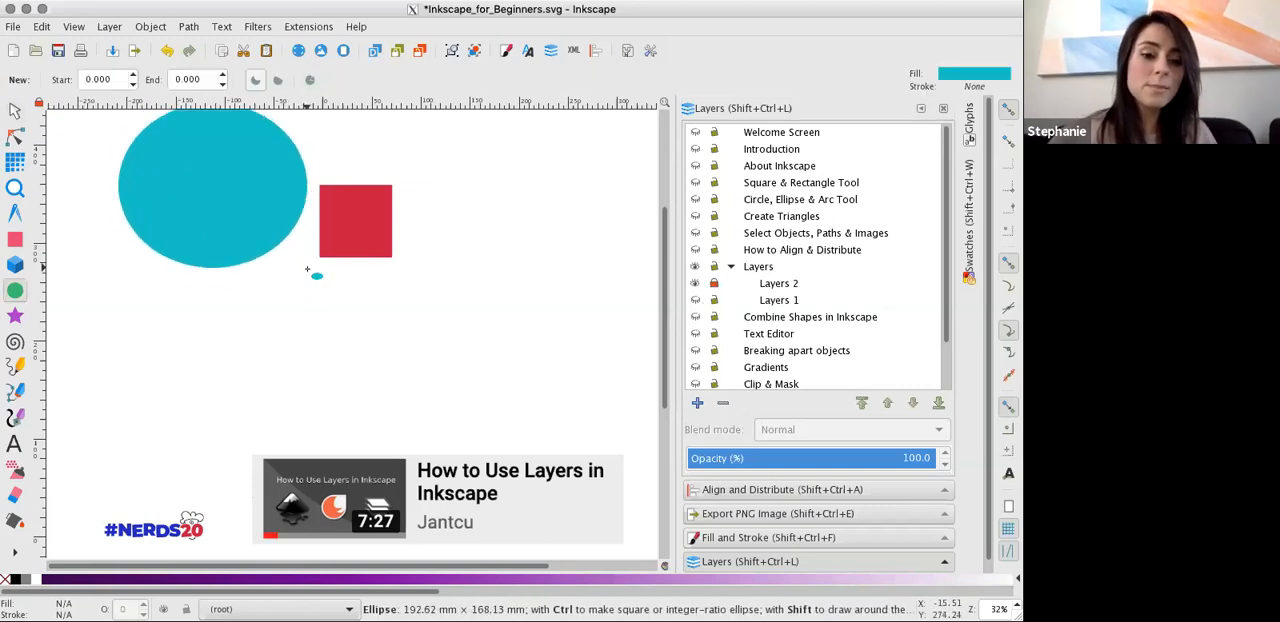
{"action": "left_click", "coordinate": [16, 111]}
{"action": "left_click_drag", "start_coordinate": [253, 206], "coordinate": [503, 277]}
{"action": "key", "text": "Escape"}
{"action": "left_click", "coordinate": [337, 206]}
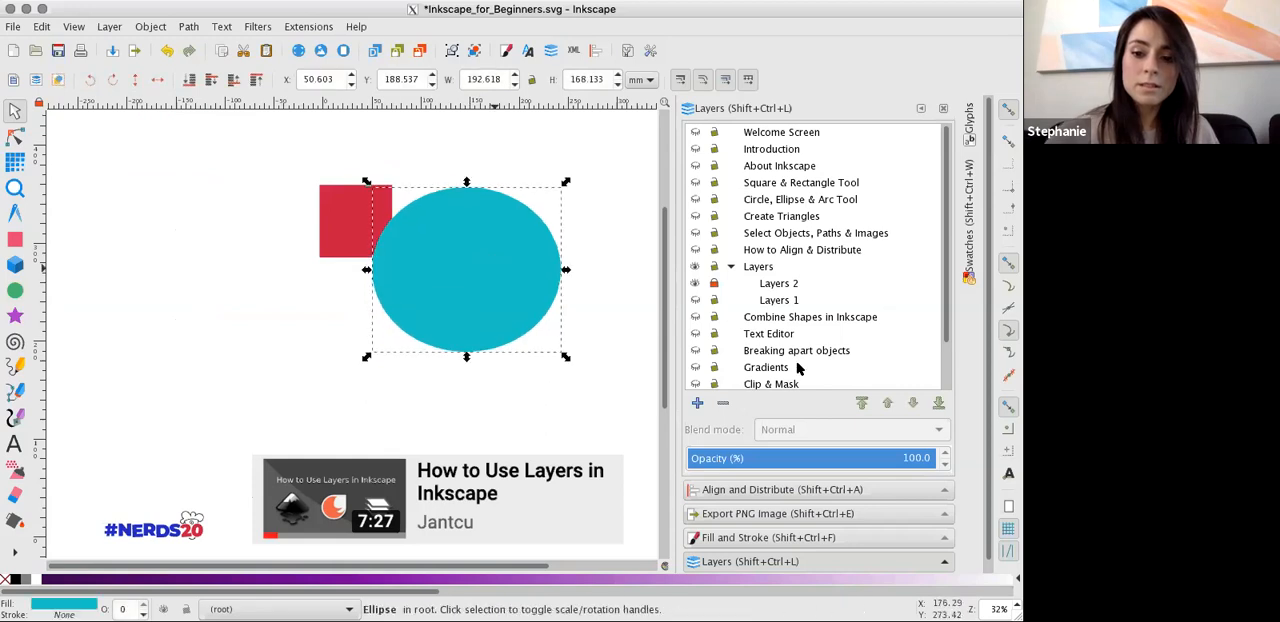
Look through the layer list and delete the cyan ellipse.
{"action": "scroll", "coordinate": [800, 312], "scroll_direction": "down", "scroll_amount": 2}
{"action": "scroll", "coordinate": [800, 312], "scroll_direction": "up", "scroll_amount": 2}
{"action": "scroll", "coordinate": [792, 300], "scroll_direction": "down", "scroll_amount": 2}
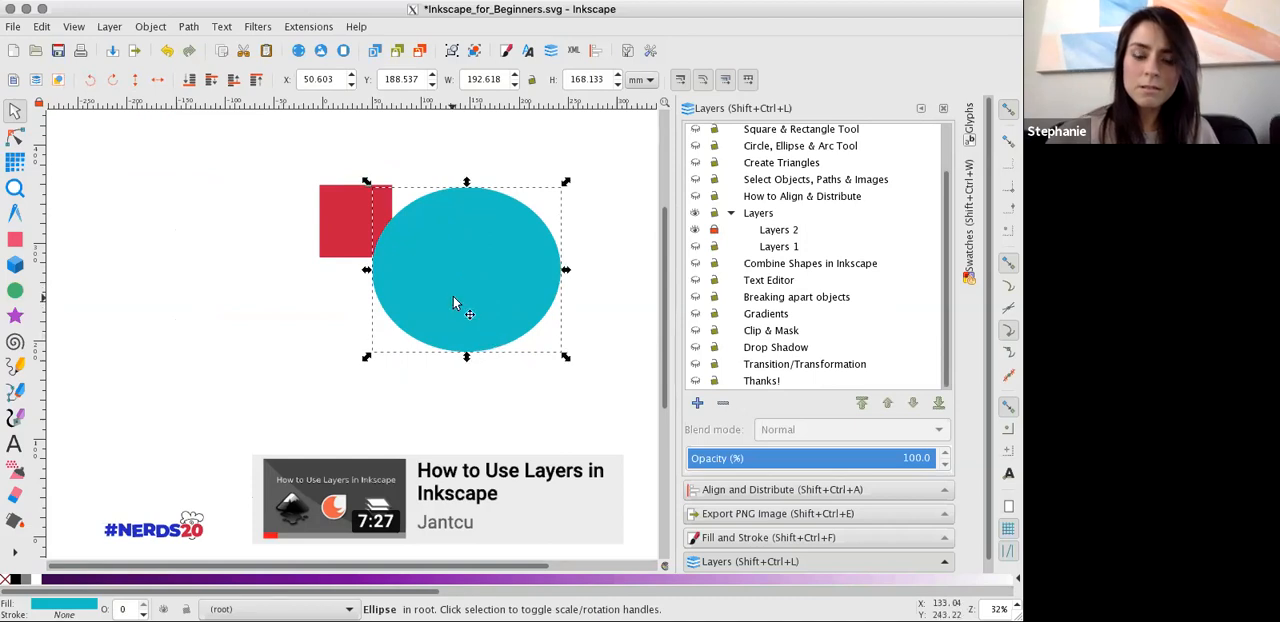
{"action": "key", "text": "Delete"}
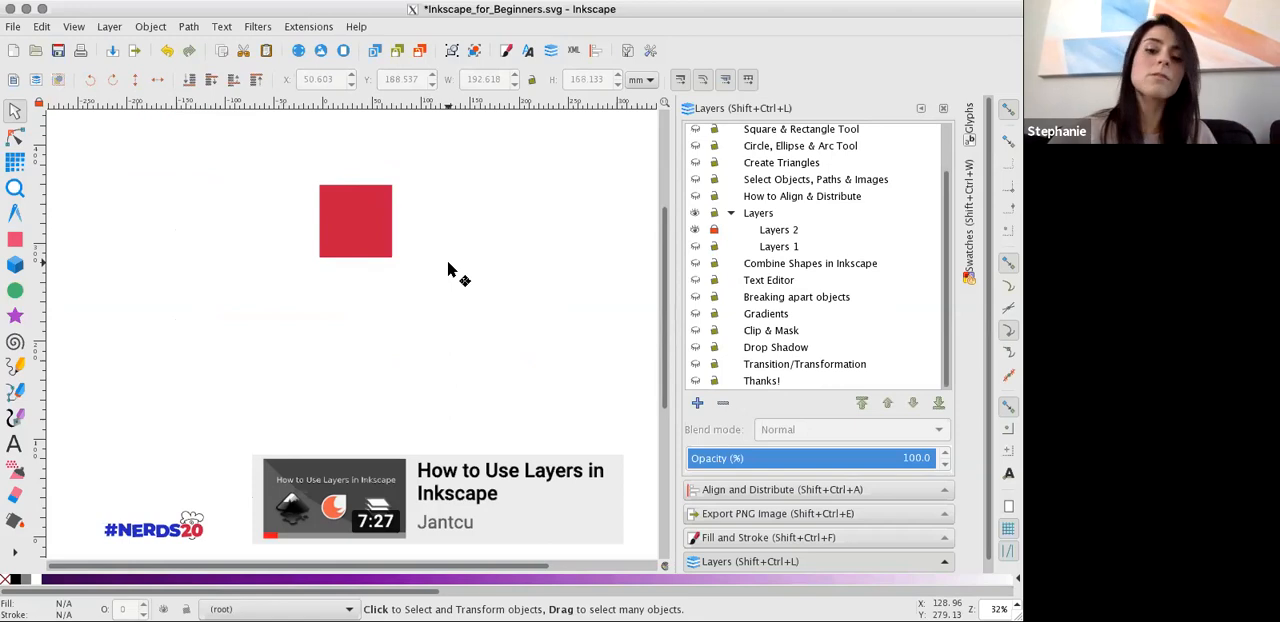
Make the Layers 1 sublayer active and visible, with the Rectangle tool ready for drawing on it.
{"action": "left_click", "coordinate": [768, 247]}
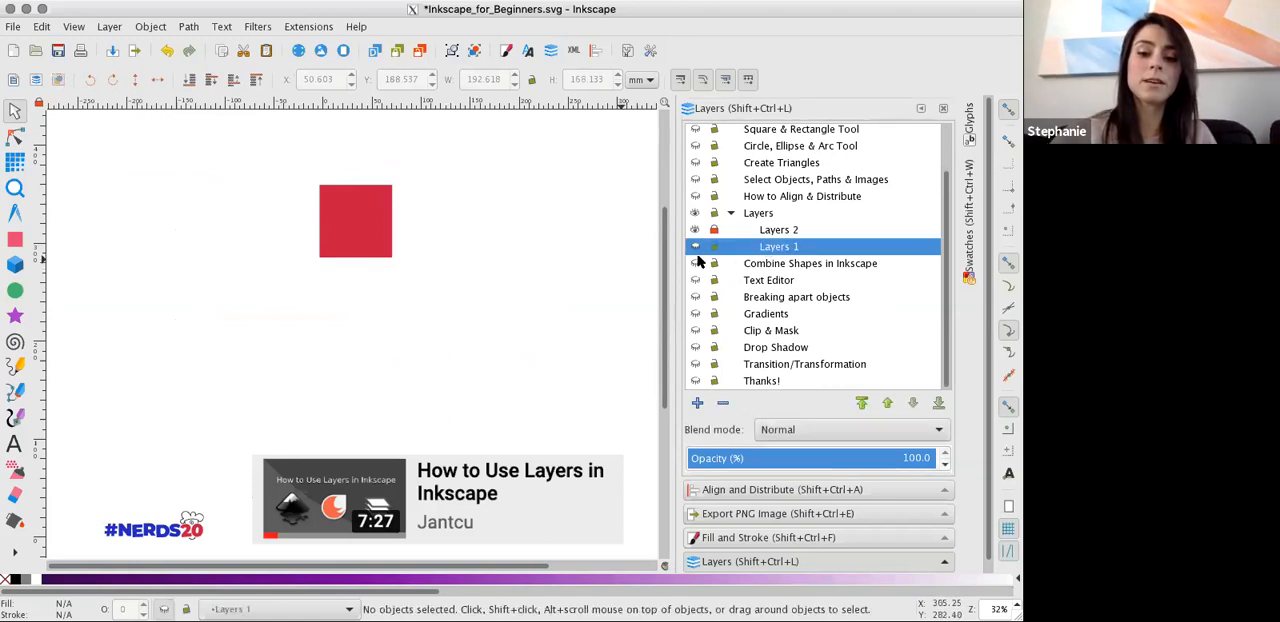
{"action": "left_click", "coordinate": [786, 231]}
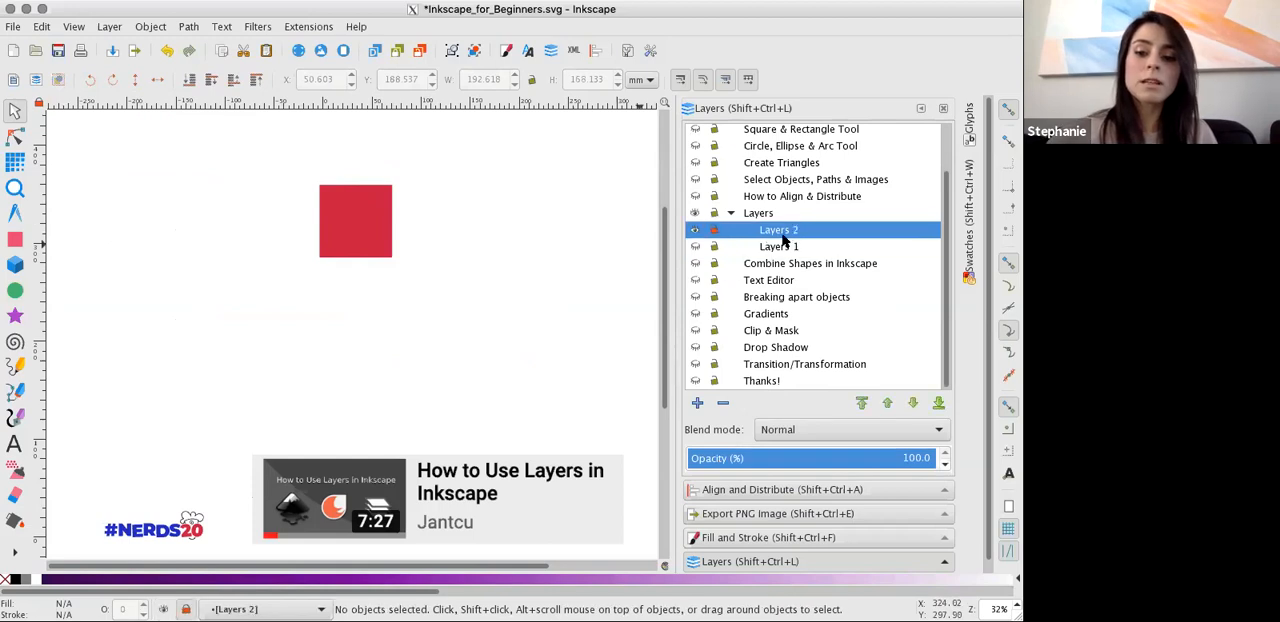
{"action": "left_click", "coordinate": [17, 242]}
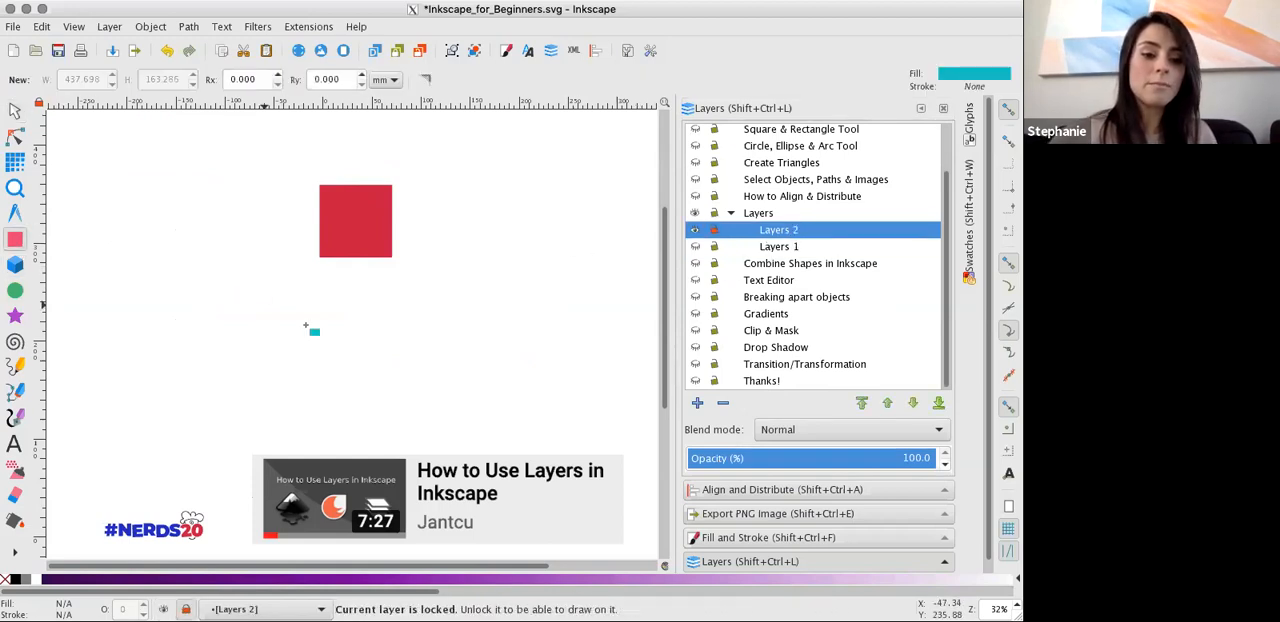
{"action": "left_click", "coordinate": [777, 249]}
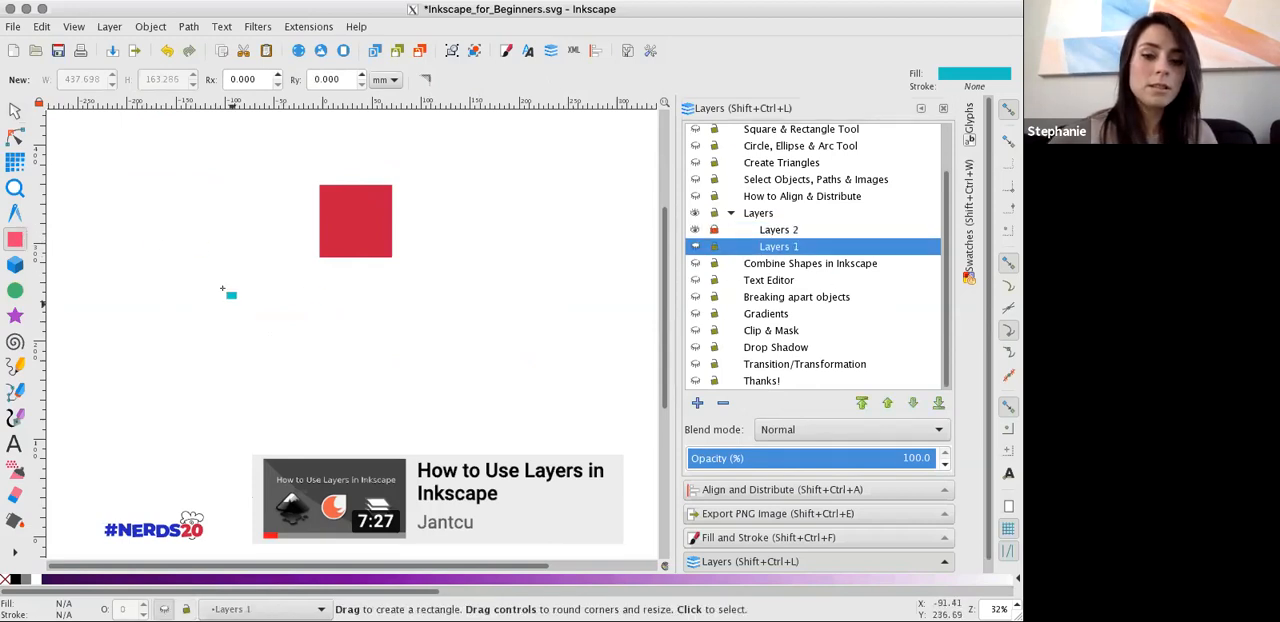
{"action": "left_click", "coordinate": [695, 246]}
Draw a large cyan rectangle on Layers 1, move it over the blue square, and select the small cyan square.
{"action": "left_click_drag", "start_coordinate": [130, 260], "coordinate": [270, 406]}
{"action": "left_click", "coordinate": [15, 110]}
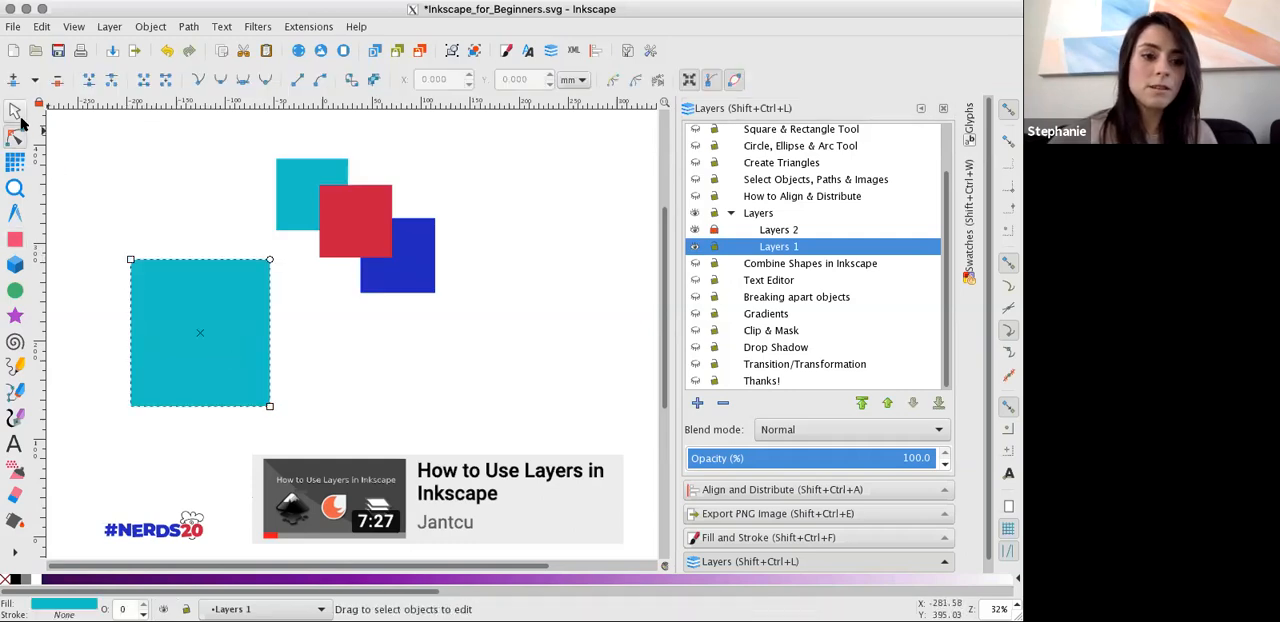
{"action": "left_click_drag", "start_coordinate": [177, 321], "coordinate": [418, 251]}
{"action": "left_click", "coordinate": [334, 220]}
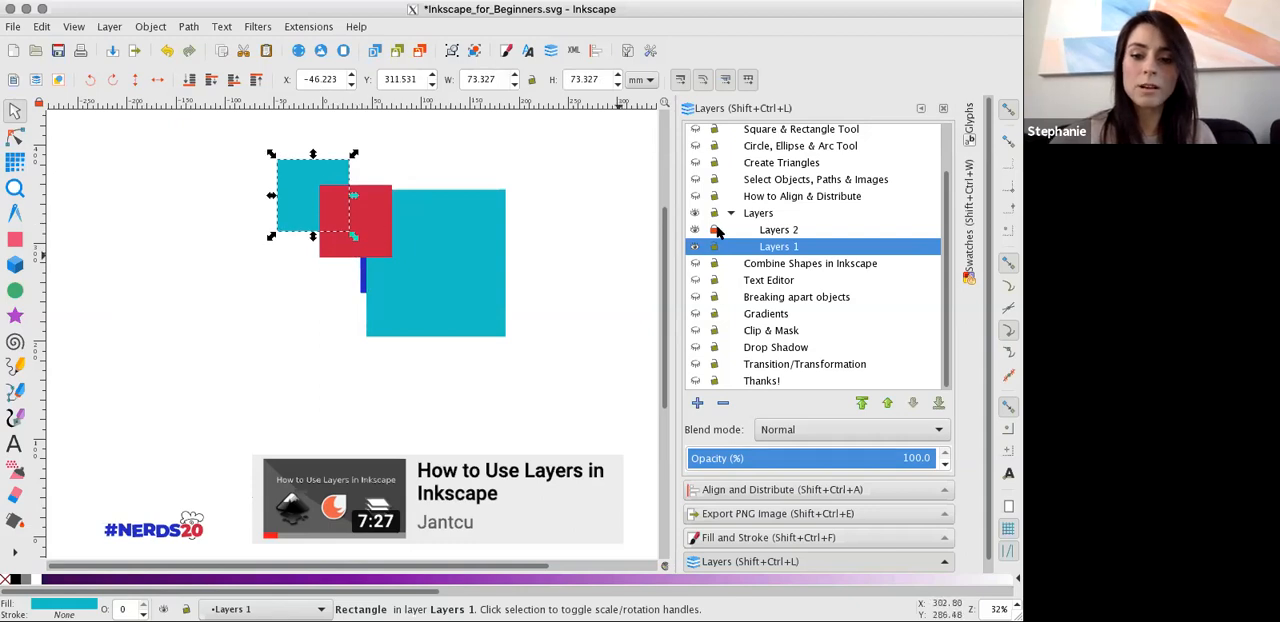
Hide the Layers 2 and Layers 1 sublayers and show the Combine Shapes in Inkscape layer.
{"action": "left_click", "coordinate": [696, 230]}
{"action": "left_click", "coordinate": [696, 246]}
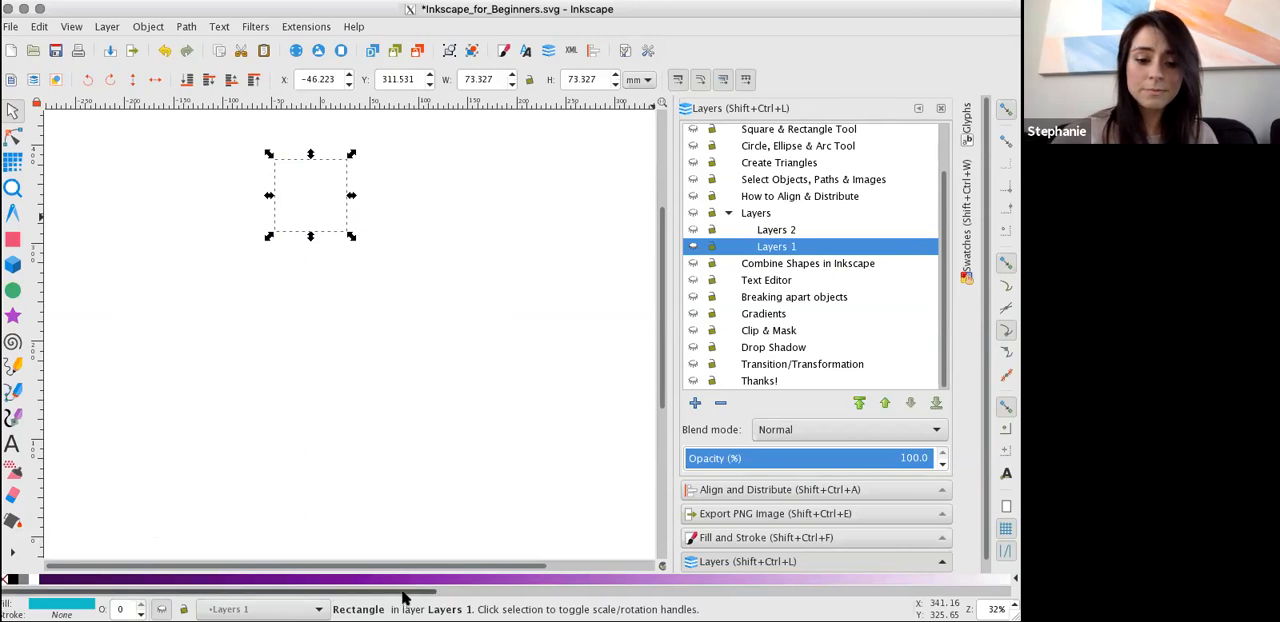
{"action": "left_click", "coordinate": [693, 264]}
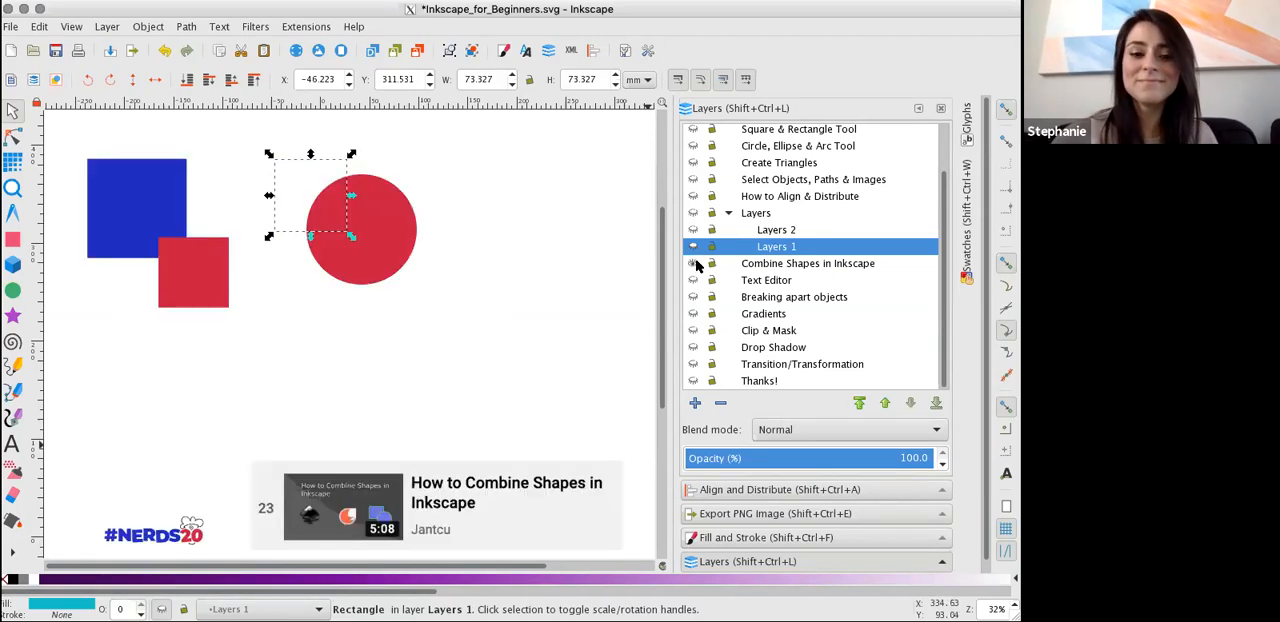
{"action": "left_click", "coordinate": [693, 264]}
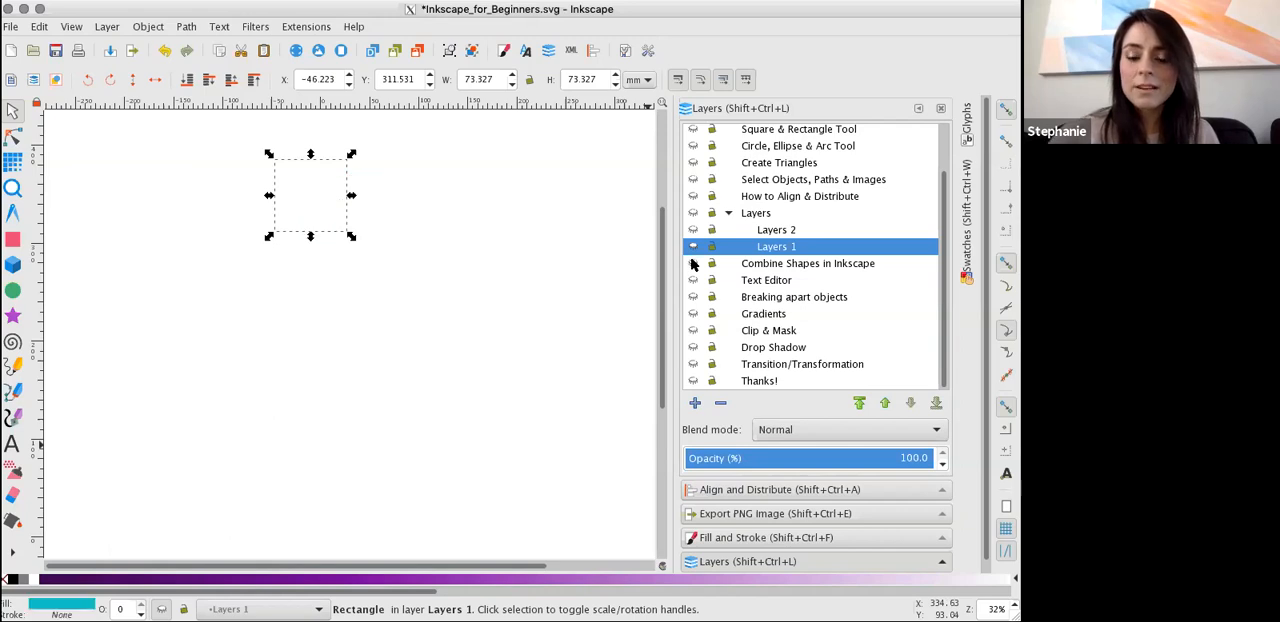
{"action": "left_click", "coordinate": [693, 264]}
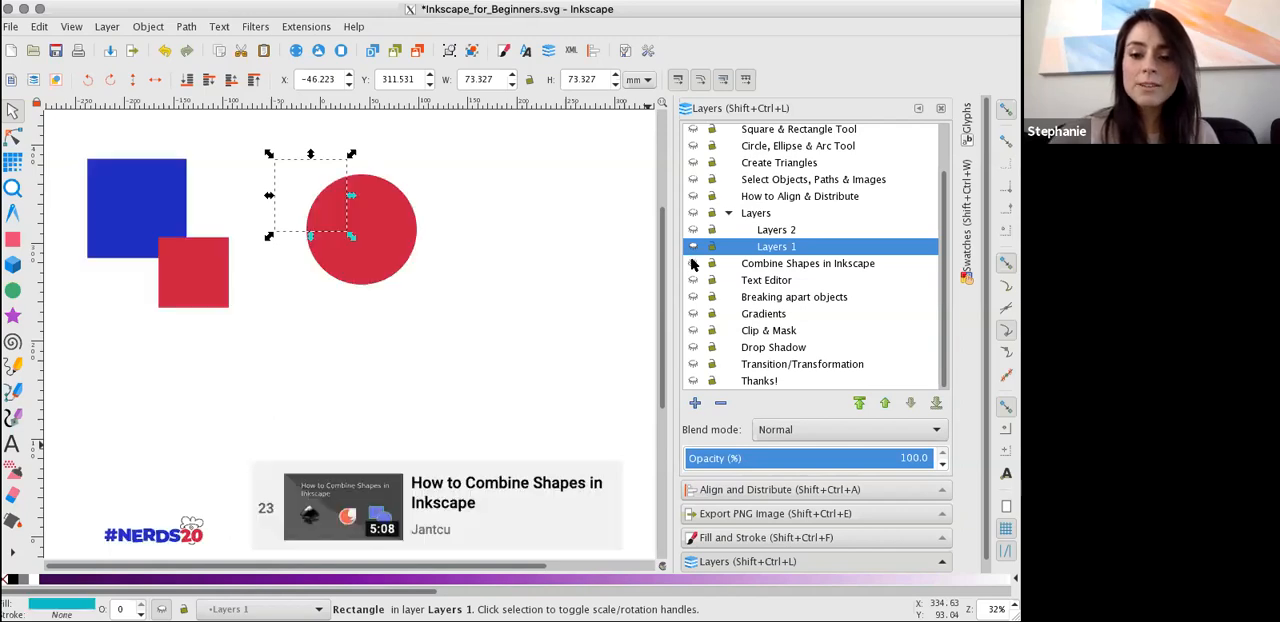
Move the red square to about X -69, Y 181 mm and the red circle to about X 46, Y 218 mm.
{"action": "left_click", "coordinate": [174, 187]}
{"action": "left_click_drag", "start_coordinate": [192, 278], "coordinate": [294, 328]}
{"action": "left_click_drag", "start_coordinate": [395, 243], "coordinate": [408, 270]}
Move the red square beneath the circle so they overlap and stretch it downward into a tall rectangle.
{"action": "left_click_drag", "start_coordinate": [290, 308], "coordinate": [426, 319]}
{"action": "left_click_drag", "start_coordinate": [416, 377], "coordinate": [429, 446]}
{"action": "left_click", "coordinate": [513, 361]}
{"action": "left_click_drag", "start_coordinate": [431, 364], "coordinate": [434, 360]}
Merge the red circle and the tall red rectangle with Union and display the nodes of the combined path.
{"action": "left_click", "coordinate": [432, 265], "text": "shift"}
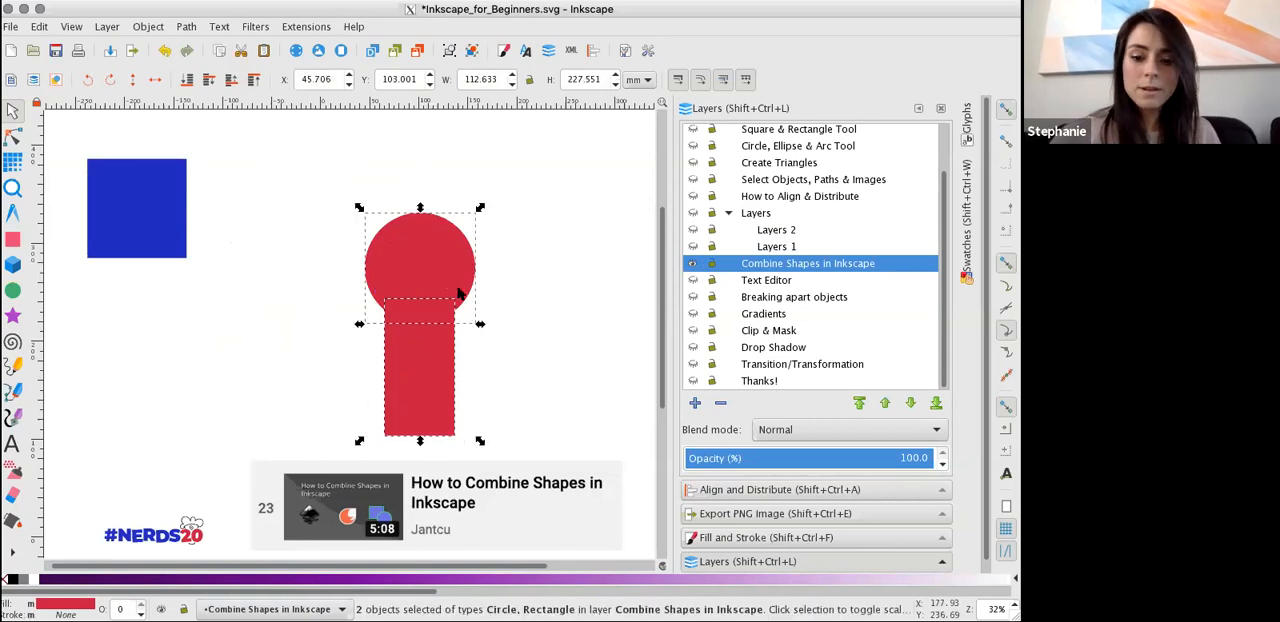
{"action": "left_click", "coordinate": [768, 490]}
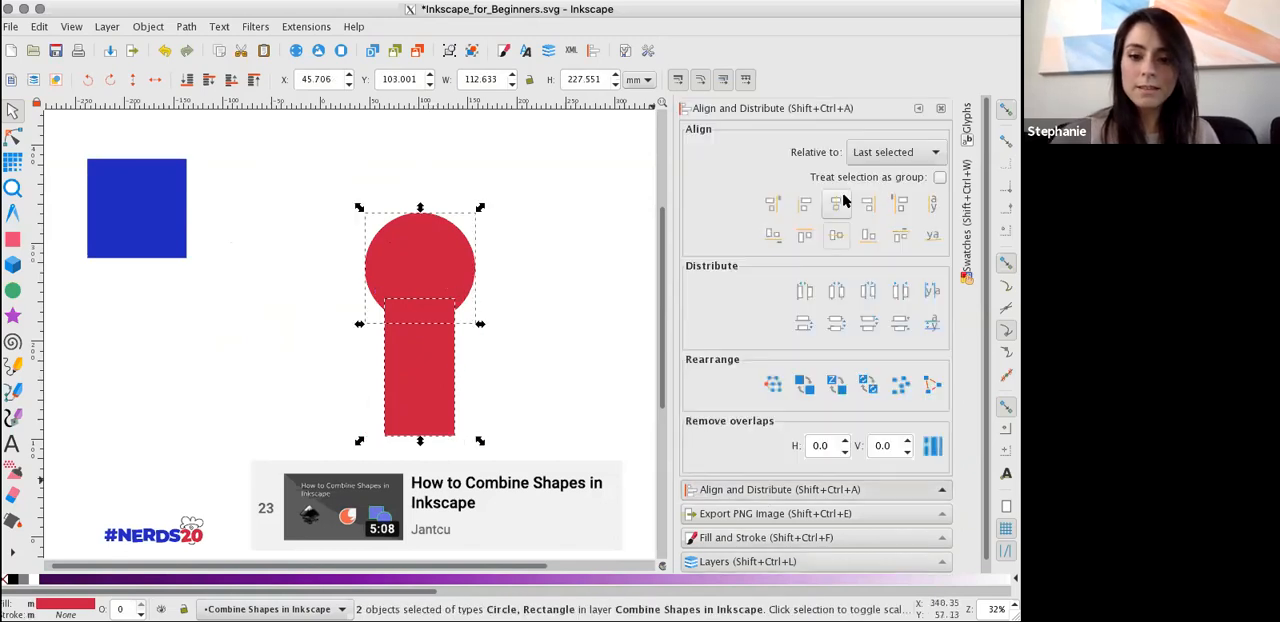
{"action": "left_click", "coordinate": [501, 298]}
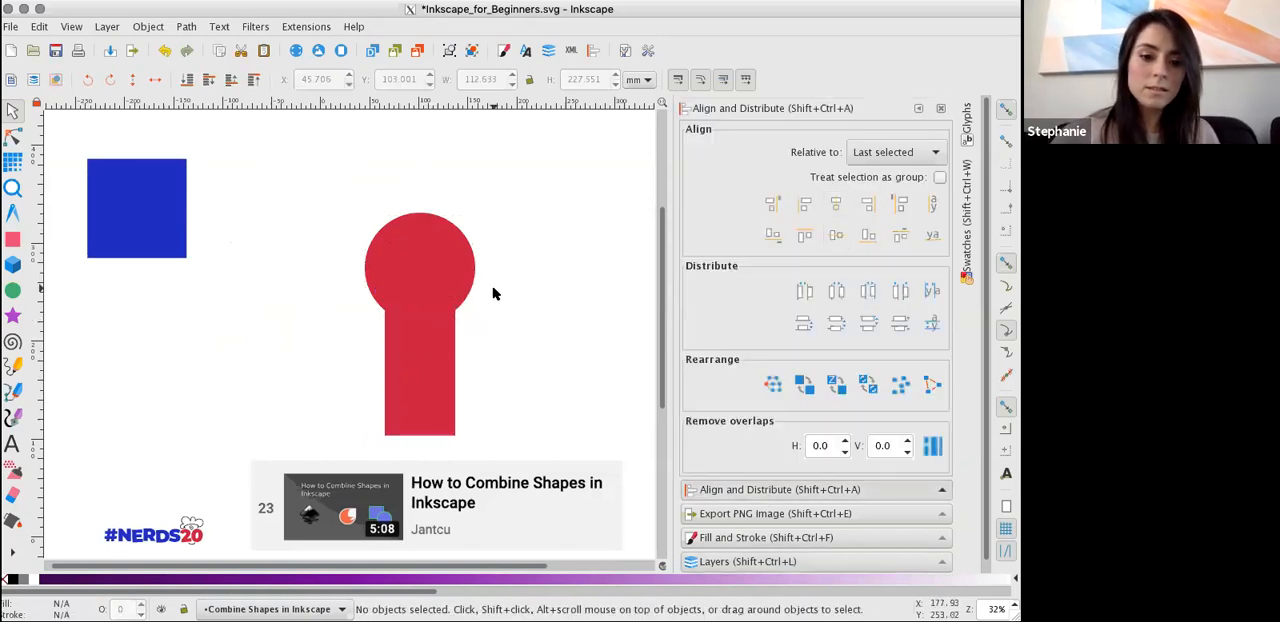
{"action": "left_click", "coordinate": [396, 264]}
{"action": "left_click", "coordinate": [428, 400], "text": "shift"}
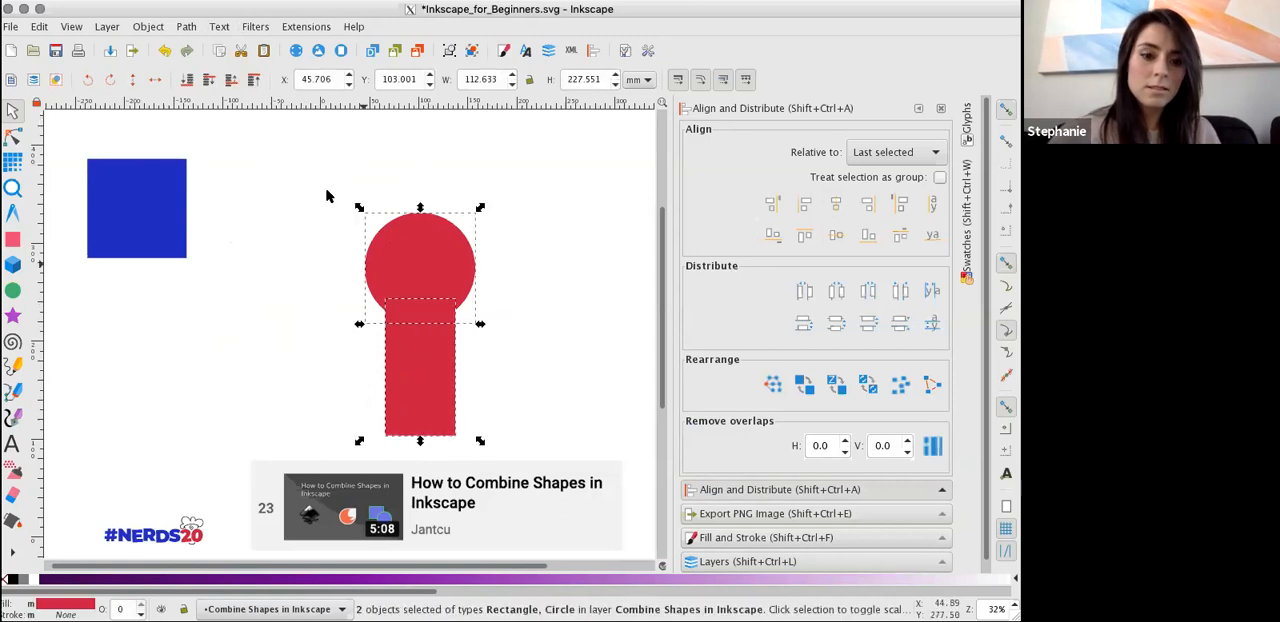
{"action": "left_click", "coordinate": [187, 27]}
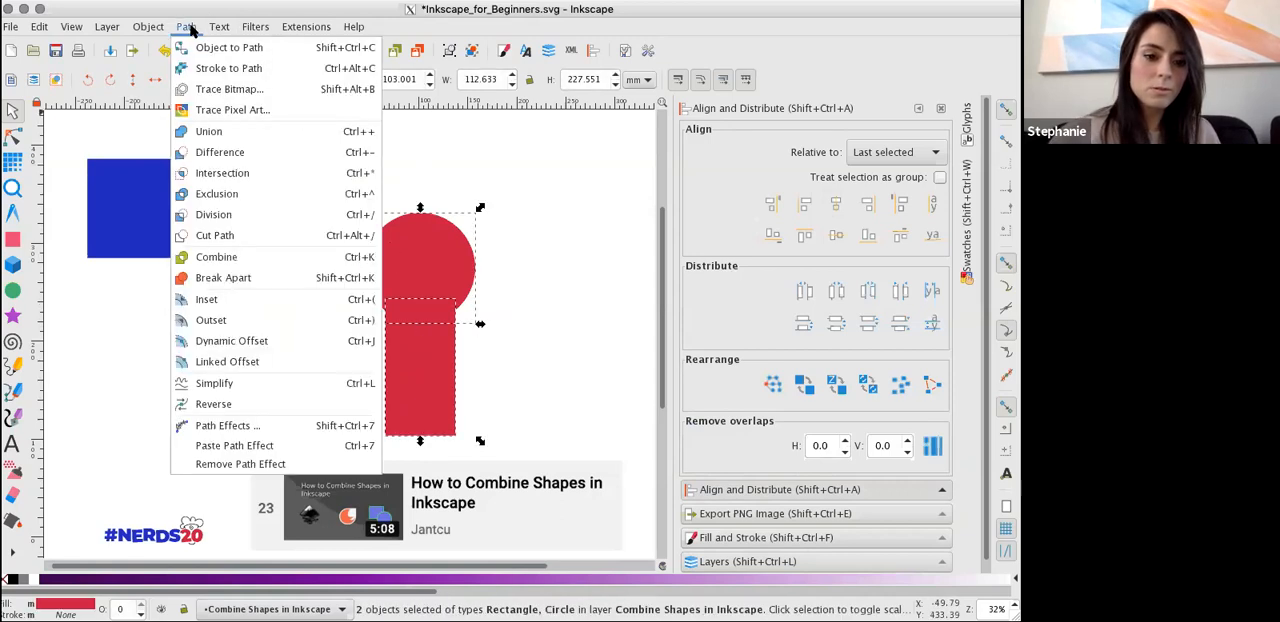
{"action": "left_click", "coordinate": [210, 132]}
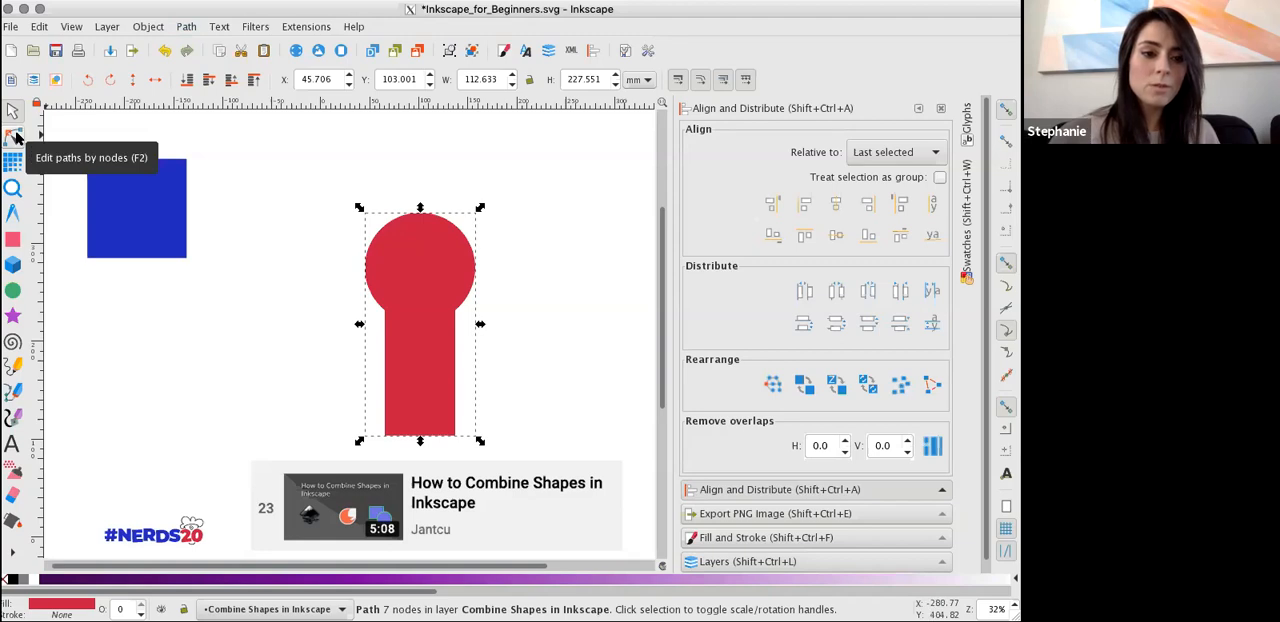
{"action": "left_click", "coordinate": [14, 137]}
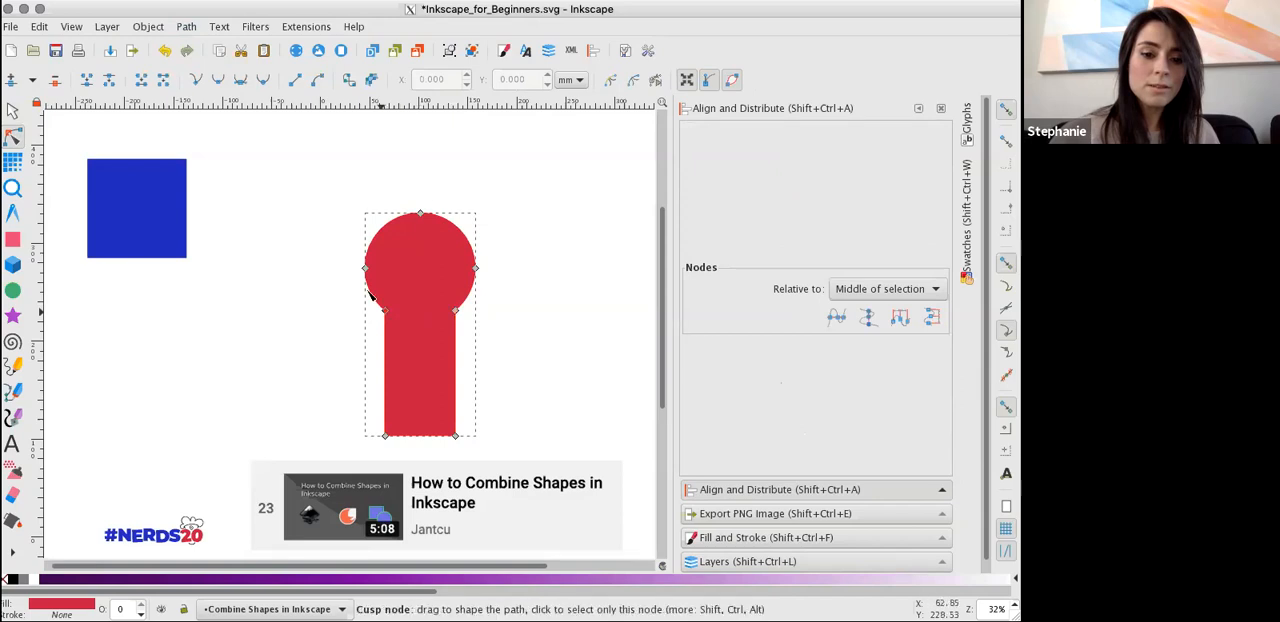
{"action": "left_click", "coordinate": [249, 168]}
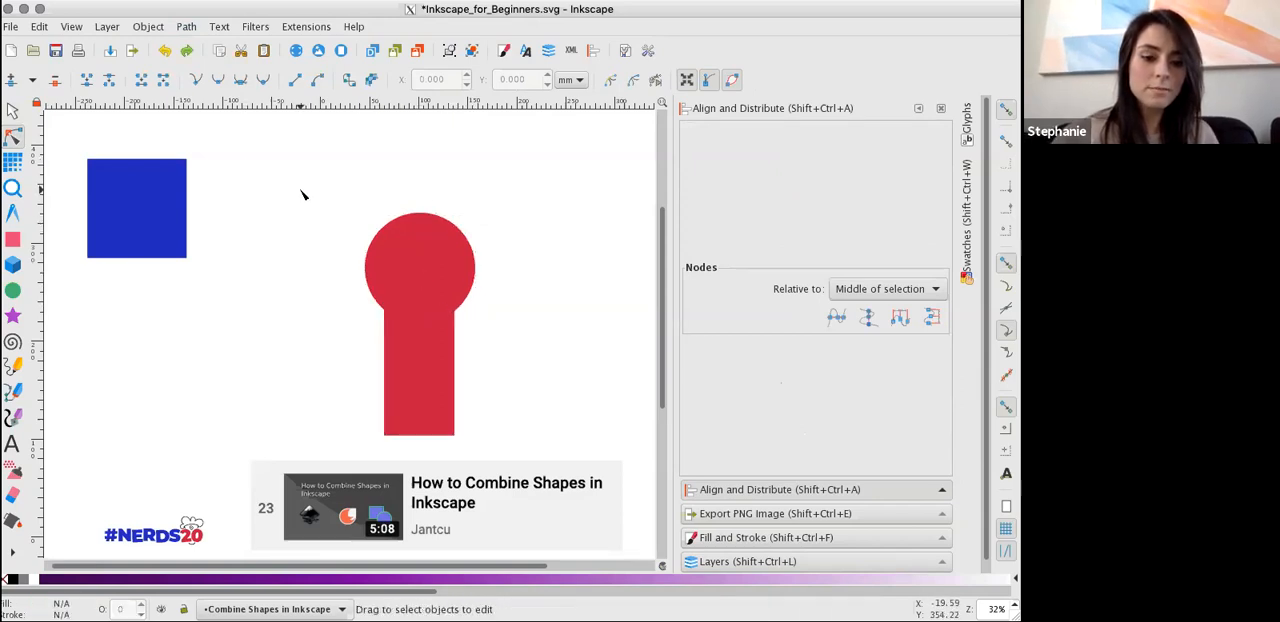
Undo the Union, the stretching of the red rectangle and its move beneath the circle.
{"action": "key", "text": "z"}
{"action": "key", "text": "ctrl+z"}
{"action": "key", "text": "ctrl+z"}
{"action": "key", "text": "ctrl+z"}
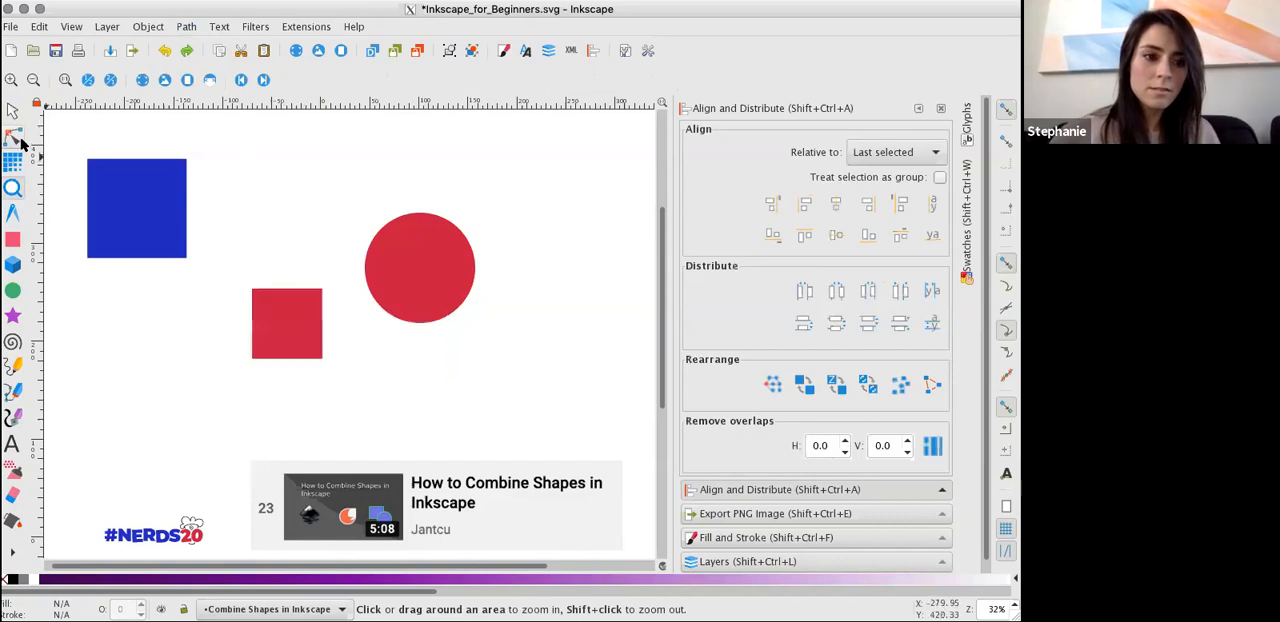
Compare the node-editing handles of the red shapes with the transform handles shown by the Selector tool.
{"action": "left_click", "coordinate": [14, 139]}
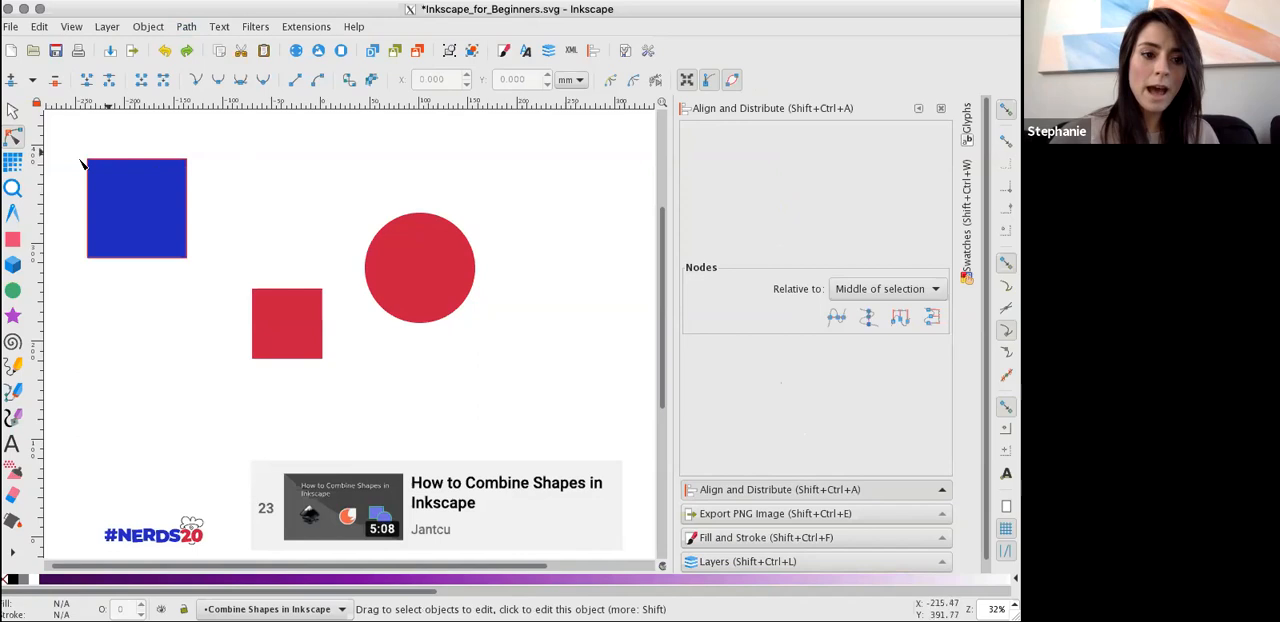
{"action": "left_click", "coordinate": [388, 307]}
{"action": "left_click", "coordinate": [271, 334]}
{"action": "left_click", "coordinate": [428, 286]}
{"action": "left_click", "coordinate": [309, 320]}
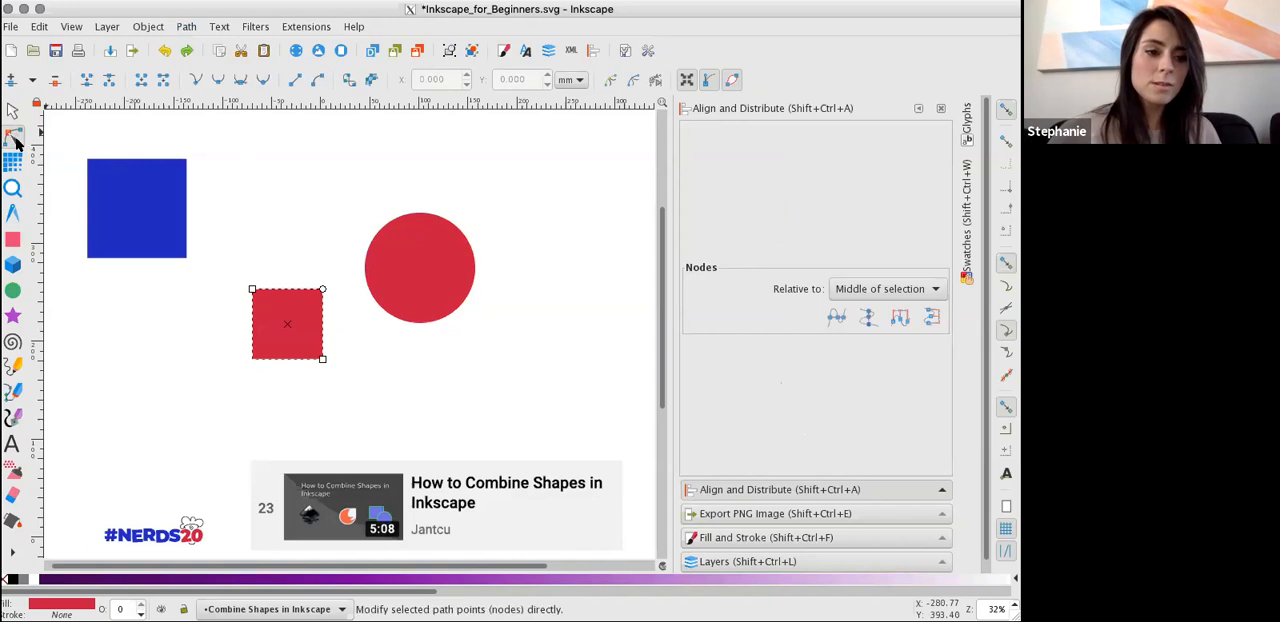
{"action": "left_click", "coordinate": [13, 112]}
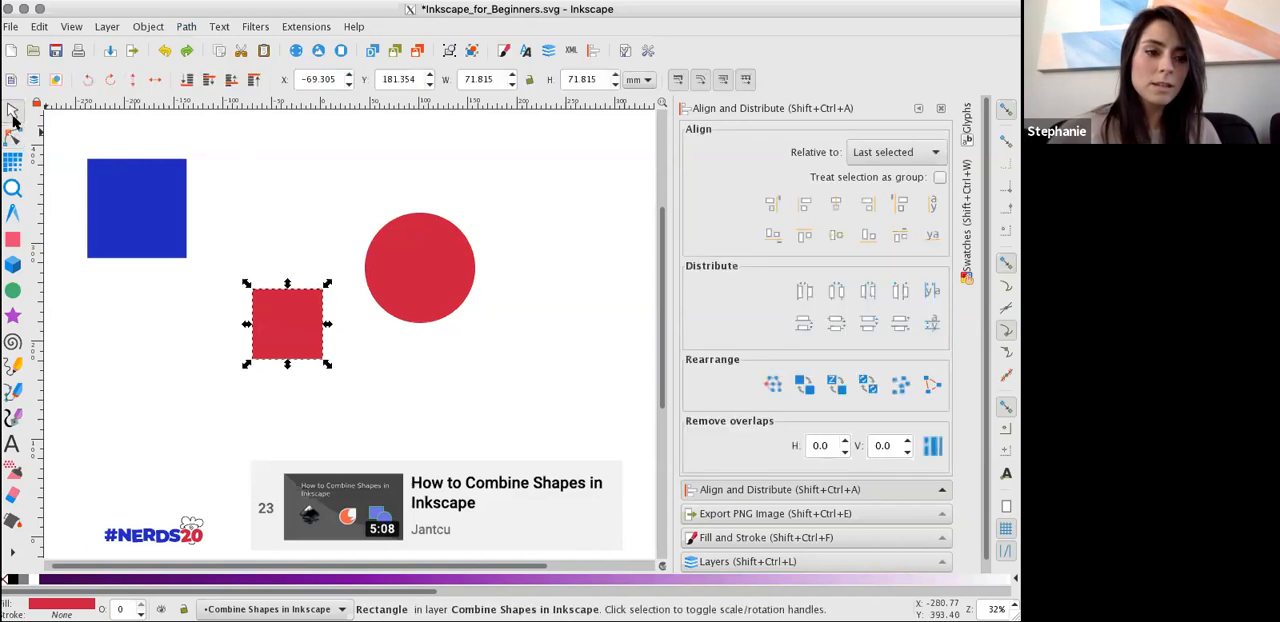
{"action": "left_click", "coordinate": [110, 195]}
{"action": "left_click", "coordinate": [394, 271]}
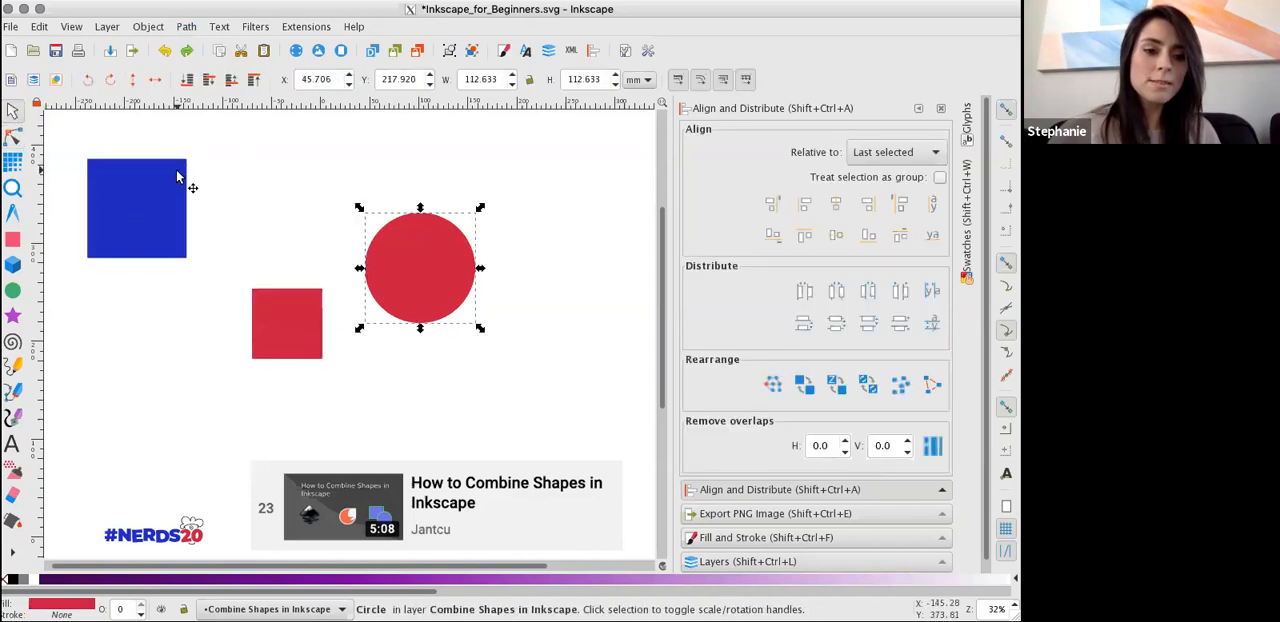
Resize the blue square to about 119 by 107 mm using its node-editing handles, then return to the Selector tool.
{"action": "left_click", "coordinate": [178, 177]}
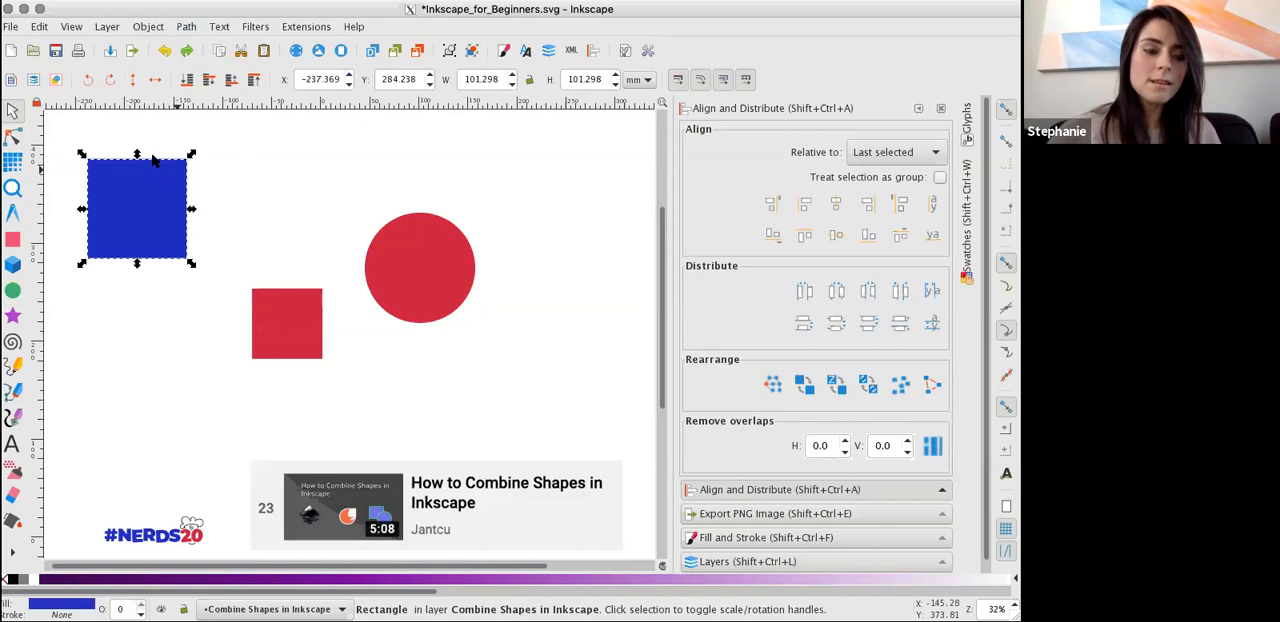
{"action": "left_click", "coordinate": [13, 139]}
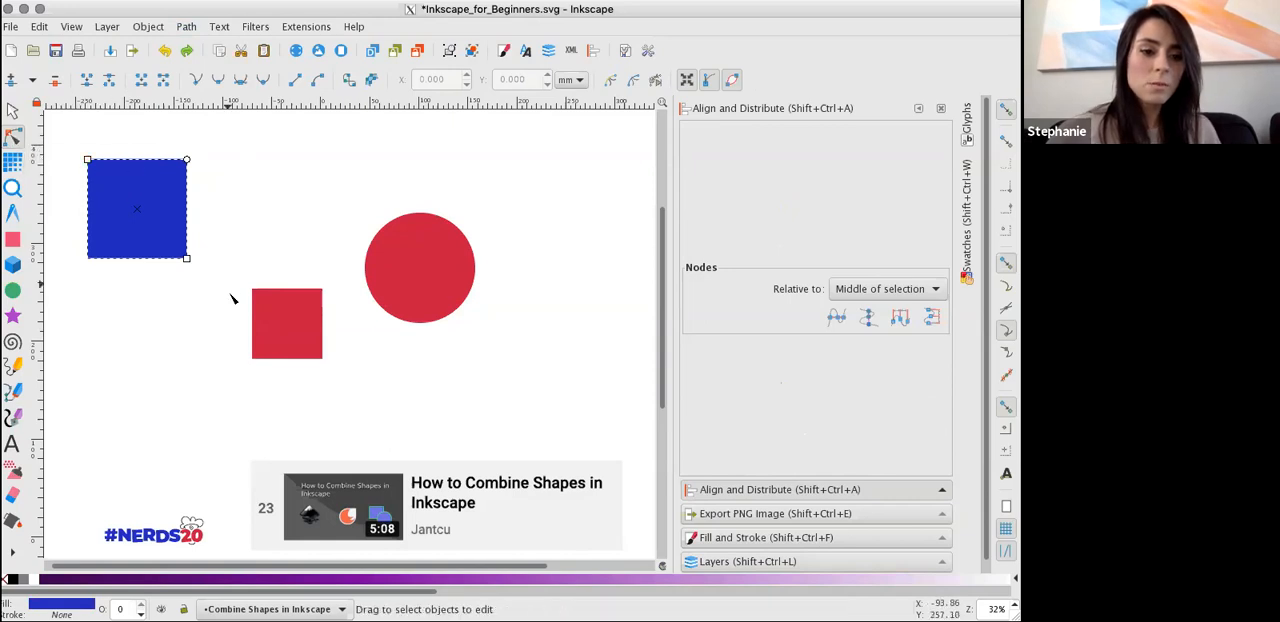
{"action": "mouse_move", "coordinate": [188, 261]}
{"action": "left_mouse_down"}
{"action": "mouse_move", "coordinate": [195, 271]}
{"action": "mouse_move", "coordinate": [205, 241]}
{"action": "mouse_move", "coordinate": [203, 264]}
{"action": "left_mouse_up"}
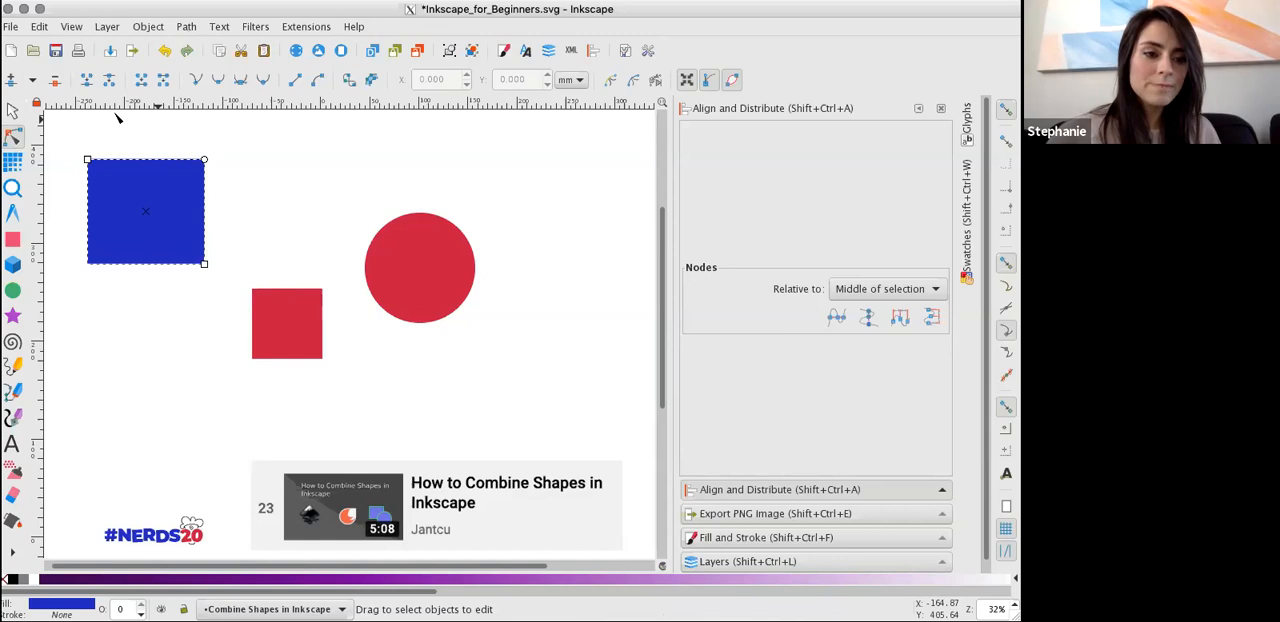
{"action": "left_click", "coordinate": [14, 113]}
{"action": "left_click", "coordinate": [14, 137]}
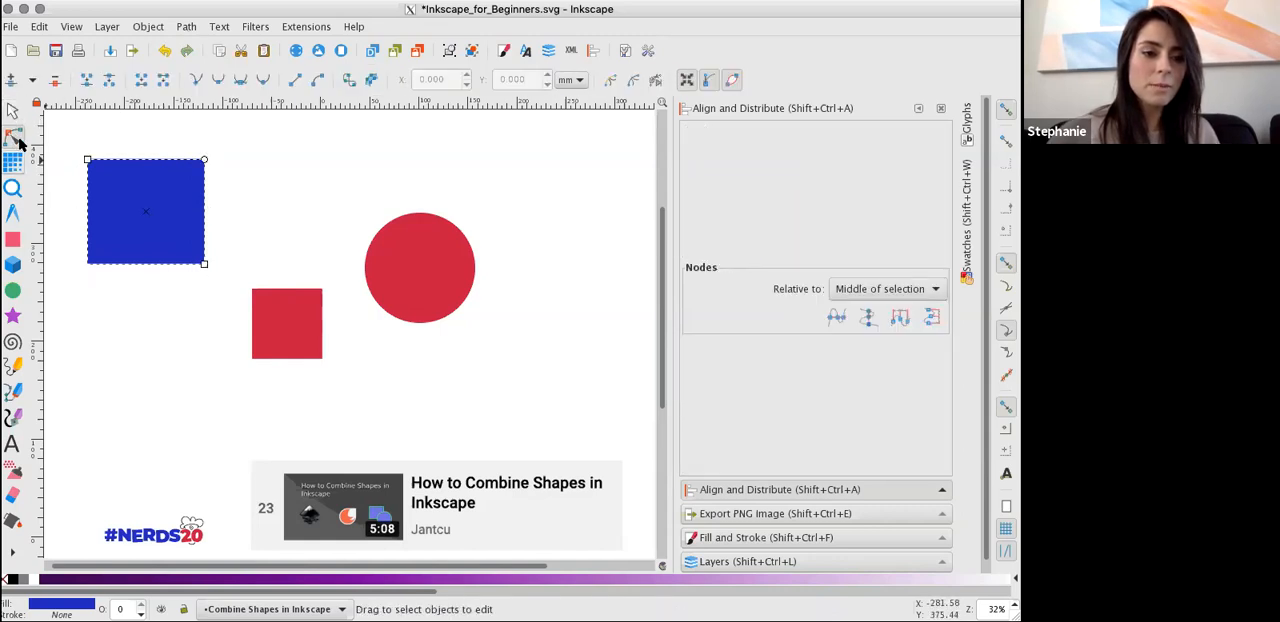
{"action": "left_click", "coordinate": [14, 113]}
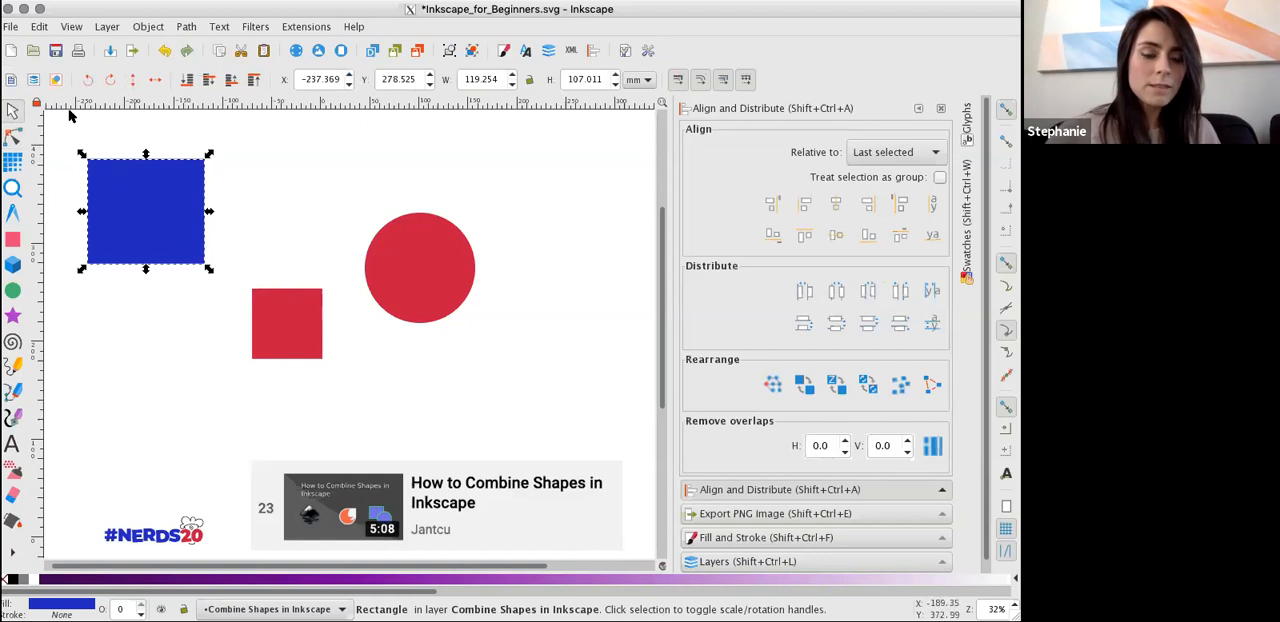
Place the red square over the circle's lower part at about X 74, Y 180 mm, and review the path operations.
{"action": "left_click", "coordinate": [422, 287]}
{"action": "left_click_drag", "start_coordinate": [295, 306], "coordinate": [412, 315]}
{"action": "left_click_drag", "start_coordinate": [318, 310], "coordinate": [451, 306]}
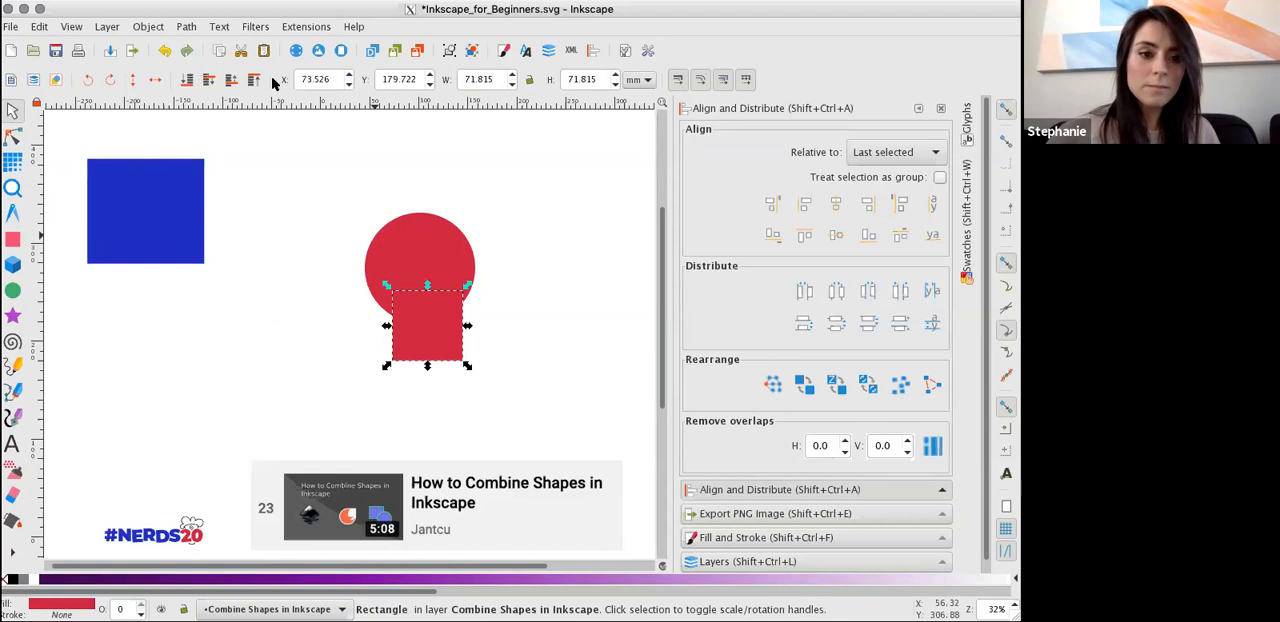
{"action": "left_click", "coordinate": [160, 28]}
{"action": "mouse_move", "coordinate": [188, 30]}
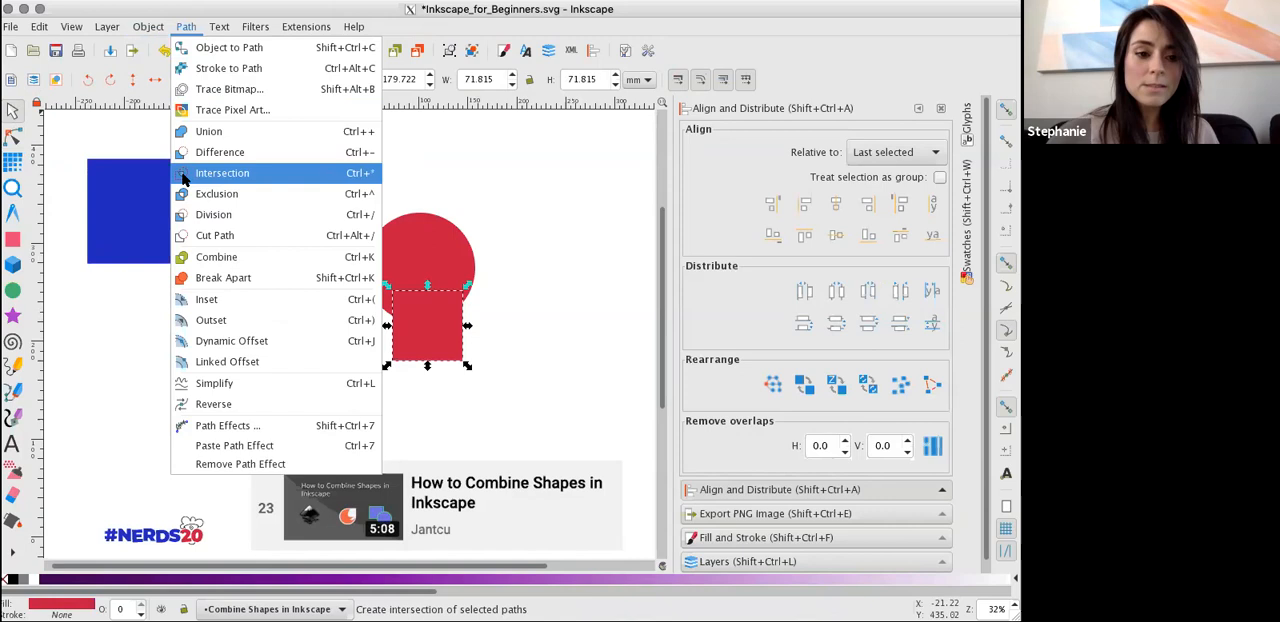
{"action": "left_click", "coordinate": [475, 278]}
Move the blue rectangle to about X -193, Y 194 mm and overlap its corner with the red circle at about X -116, Y 252 mm.
{"action": "left_click_drag", "start_coordinate": [403, 314], "coordinate": [389, 314]}
{"action": "left_click_drag", "start_coordinate": [177, 220], "coordinate": [220, 303]}
{"action": "left_click_drag", "start_coordinate": [418, 286], "coordinate": [226, 240]}
Apply Intersection to the blue rectangle and the red circle to keep only their overlapping area.
{"action": "left_click", "coordinate": [187, 27]}
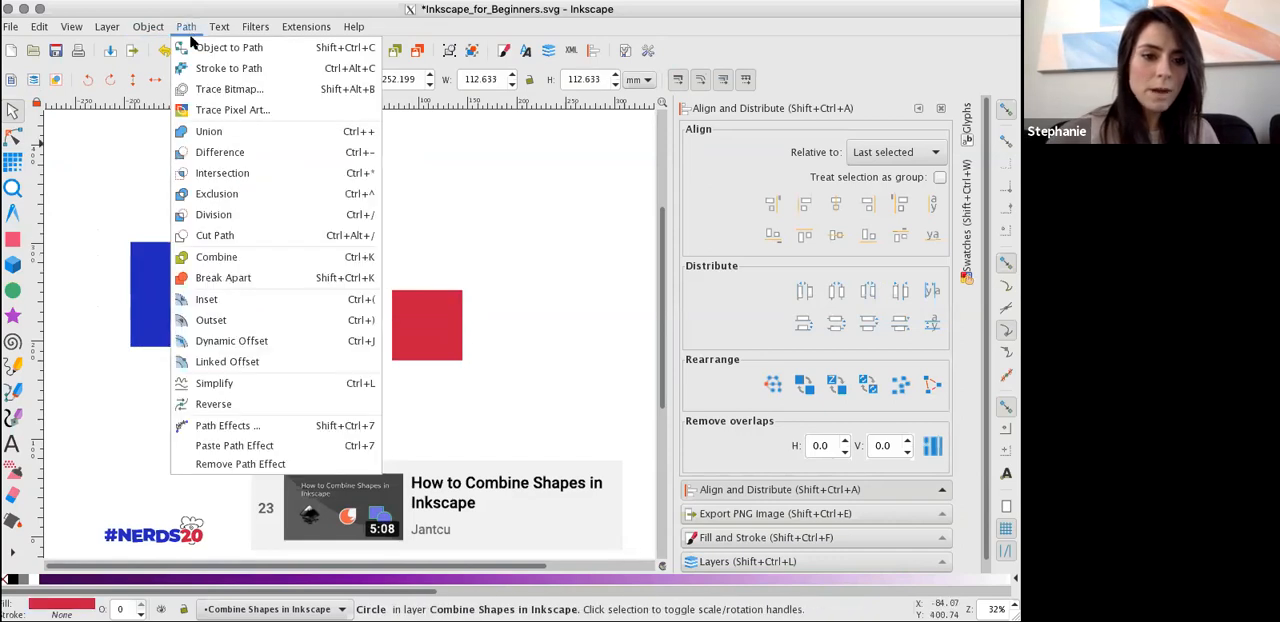
{"action": "left_click", "coordinate": [226, 174]}
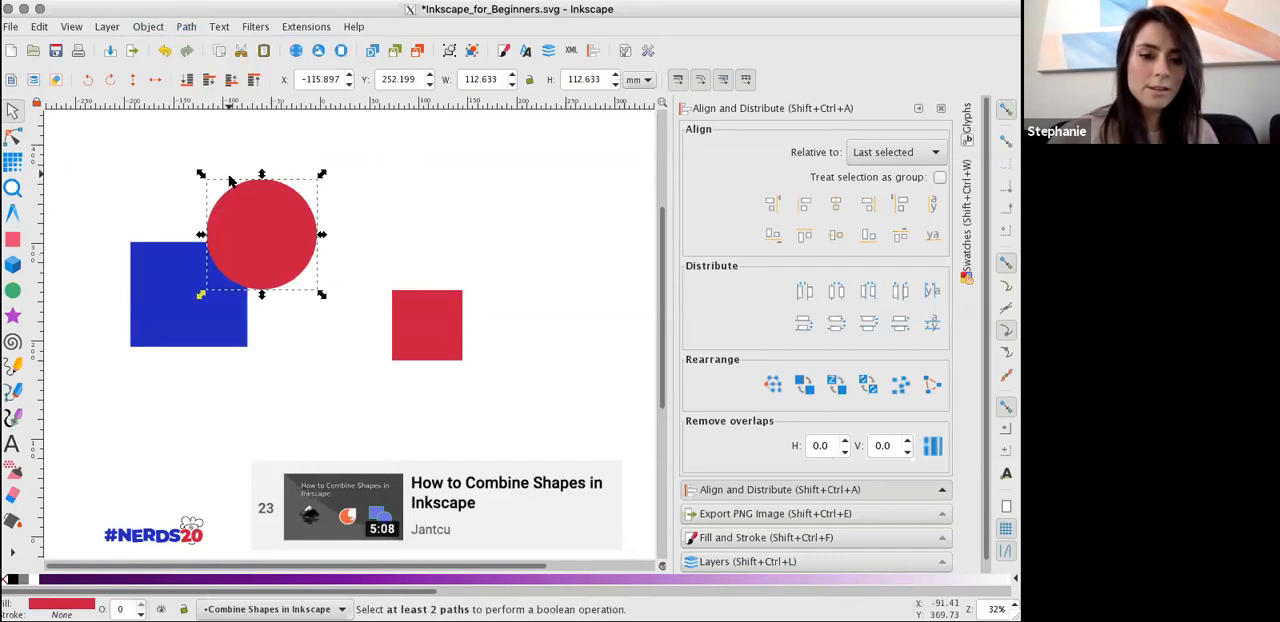
{"action": "left_click", "coordinate": [182, 298]}
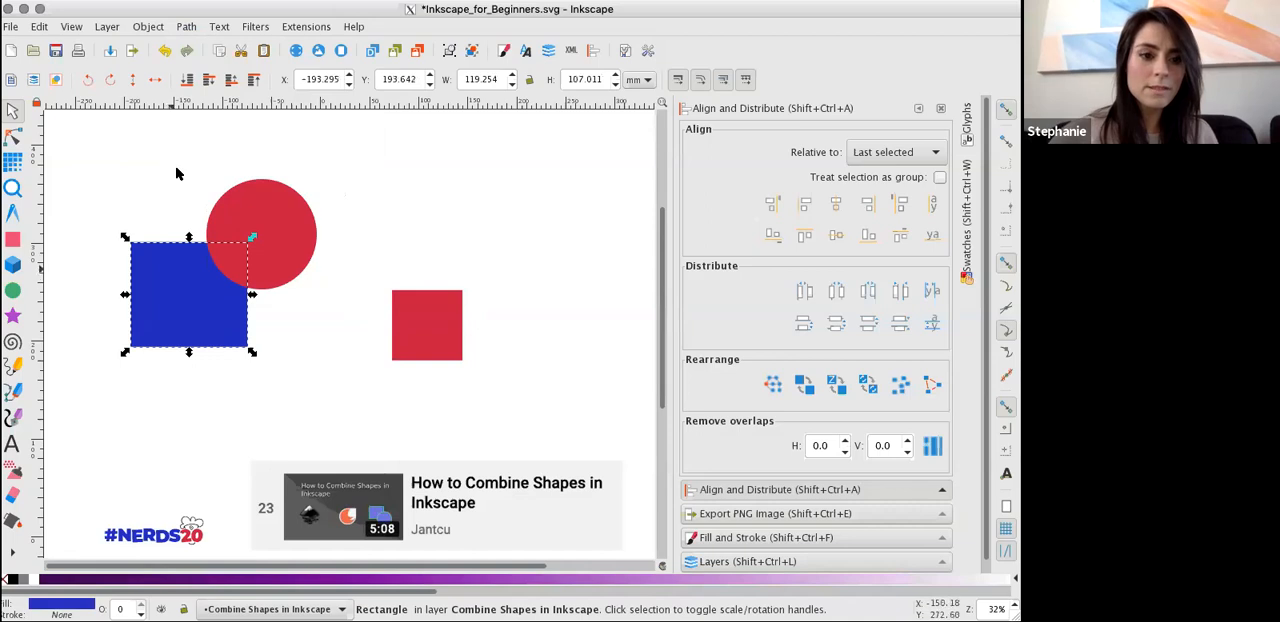
{"action": "left_click", "coordinate": [287, 245], "text": "shift"}
{"action": "left_click", "coordinate": [186, 27]}
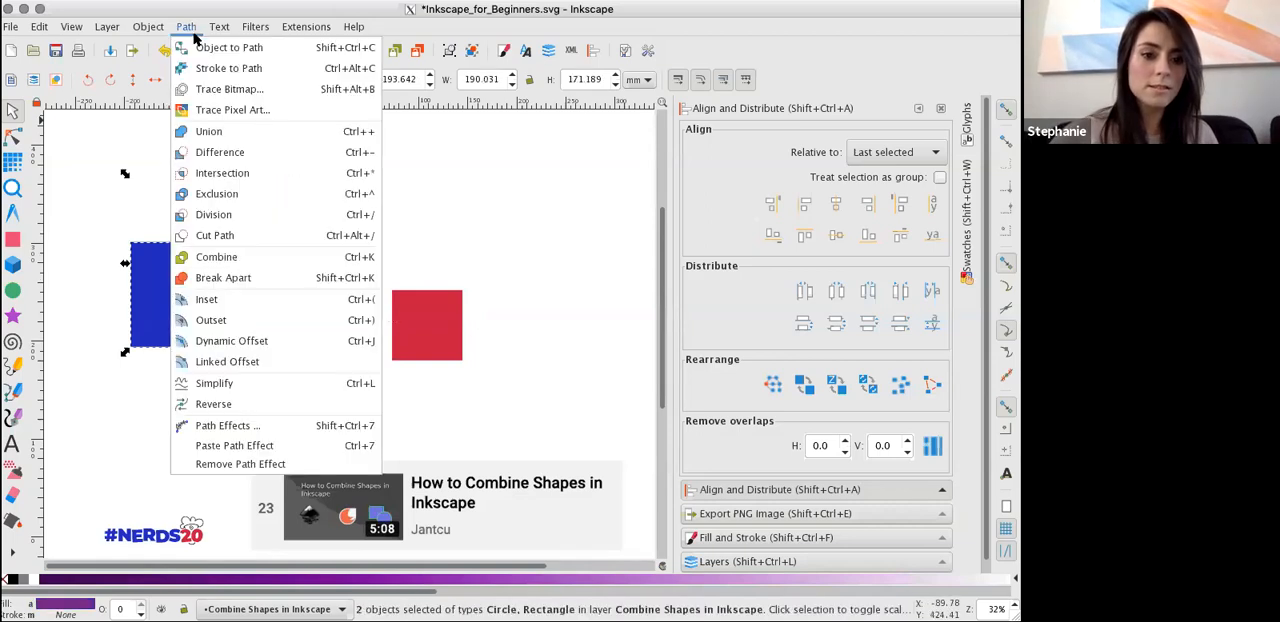
{"action": "left_click", "coordinate": [215, 172]}
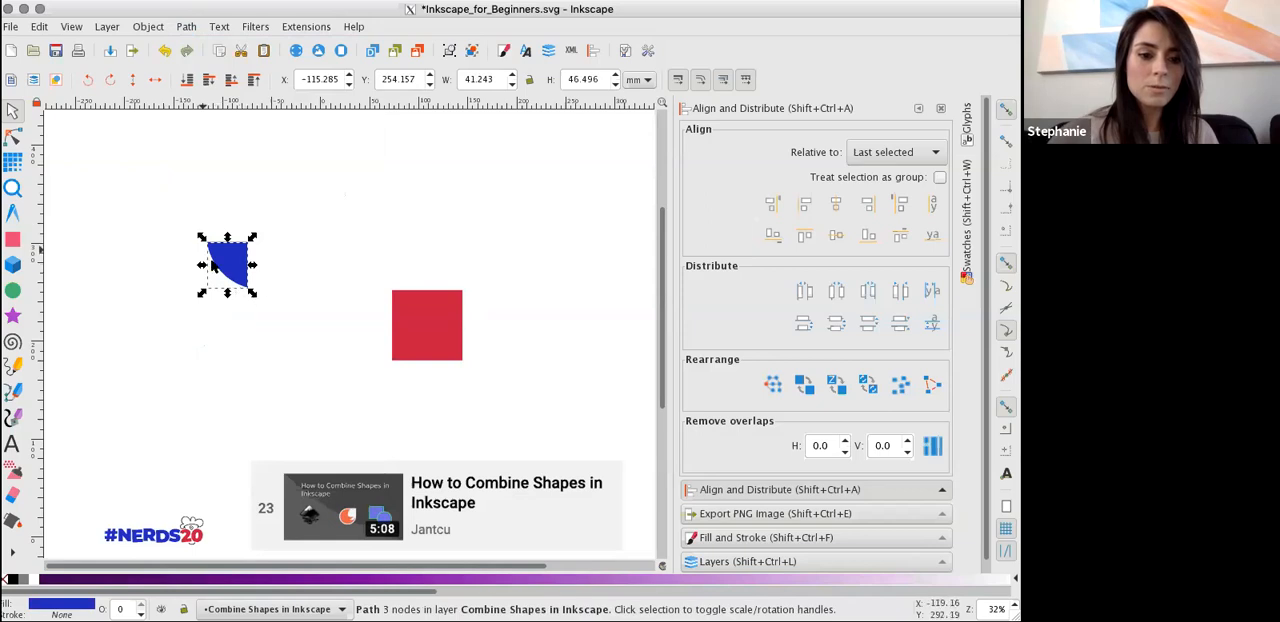
Draw a teal rectangle about 96 mm wide and overlap its lower edge with the red square at about X 12, Y 236 mm.
{"action": "left_click", "coordinate": [199, 33]}
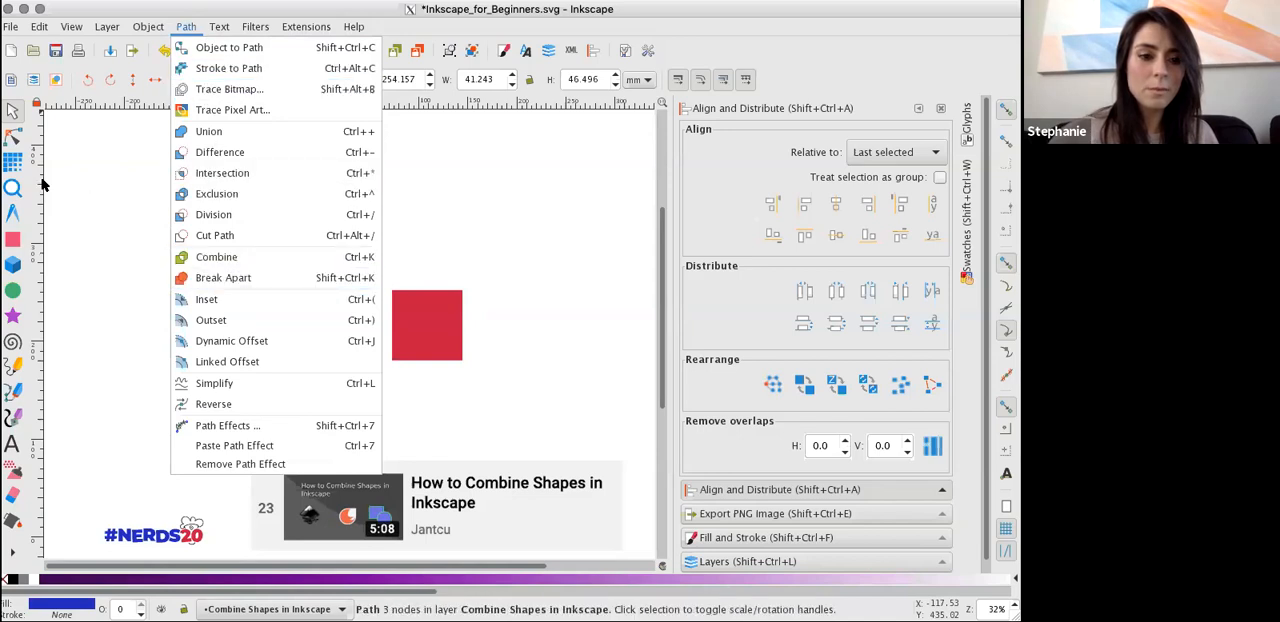
{"action": "left_click", "coordinate": [88, 177]}
{"action": "left_click", "coordinate": [246, 272]}
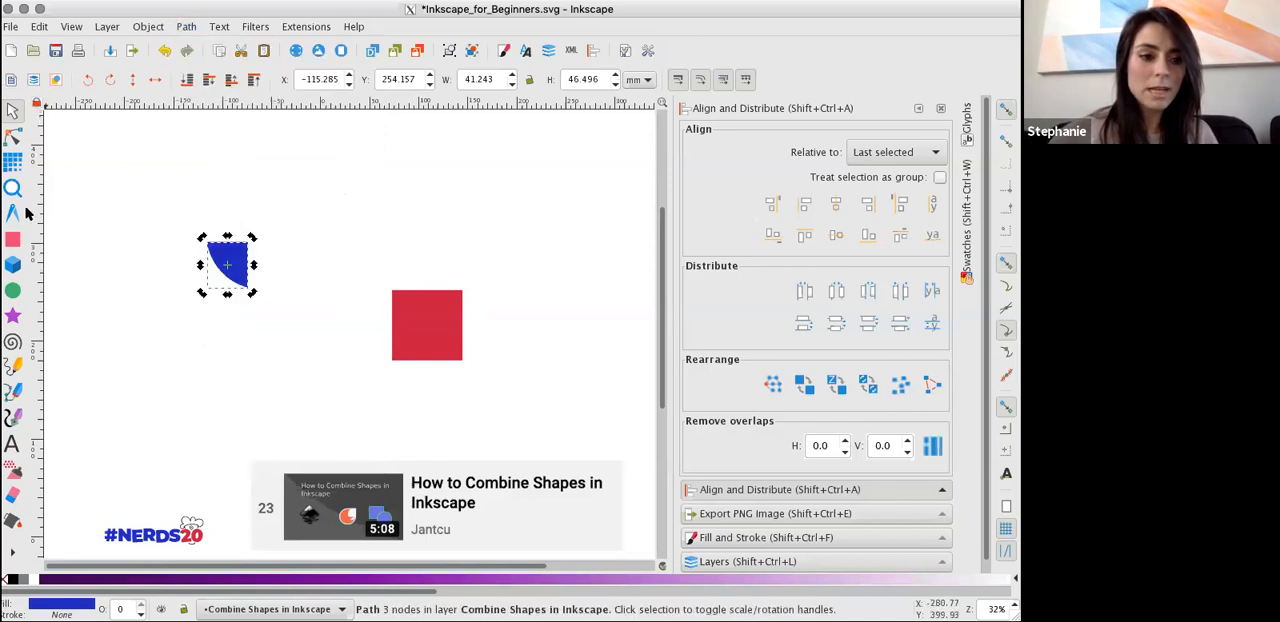
{"action": "left_click", "coordinate": [12, 240]}
{"action": "left_click_drag", "start_coordinate": [324, 176], "coordinate": [418, 271]}
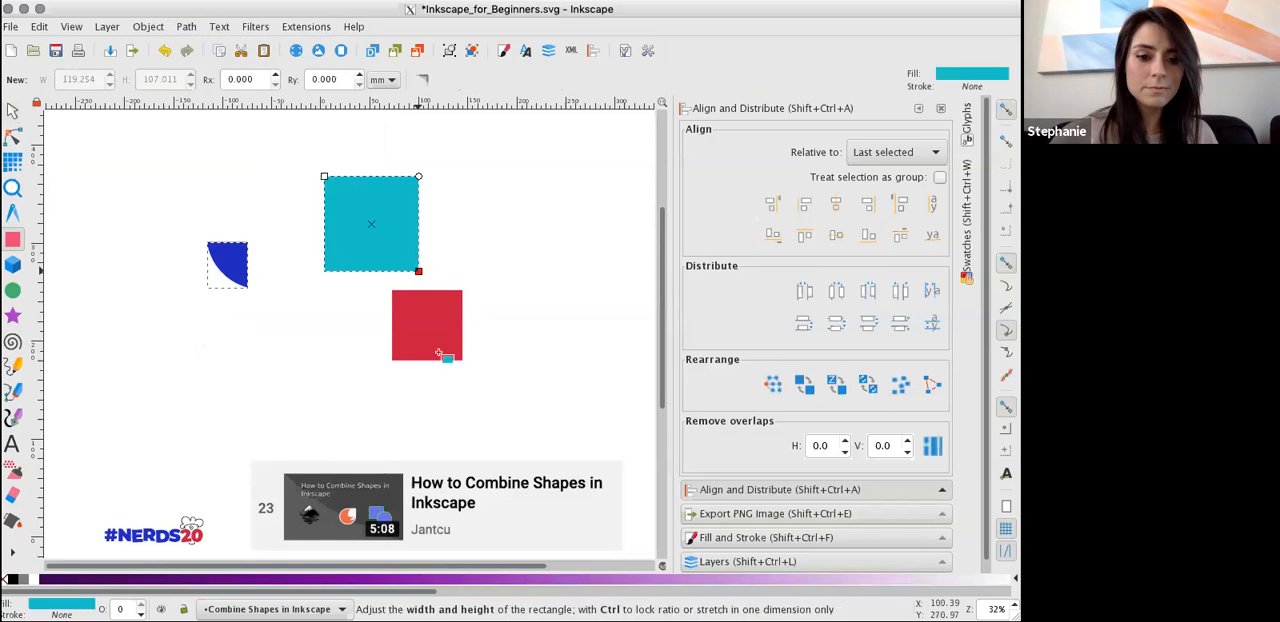
{"action": "left_click", "coordinate": [12, 110]}
{"action": "left_click_drag", "start_coordinate": [414, 318], "coordinate": [355, 265]}
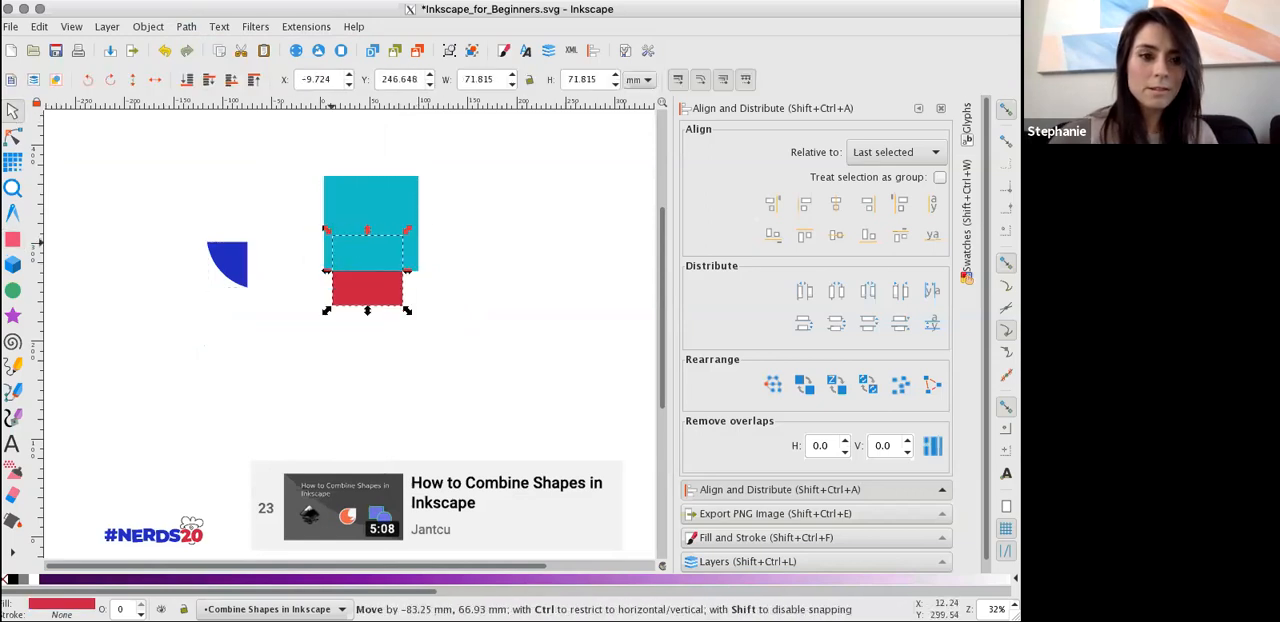
Combine the teal rectangle and red square into one path and move it to about X 31, Y 227 mm.
{"action": "left_click", "coordinate": [355, 205], "text": "shift"}
{"action": "left_click", "coordinate": [143, 29]}
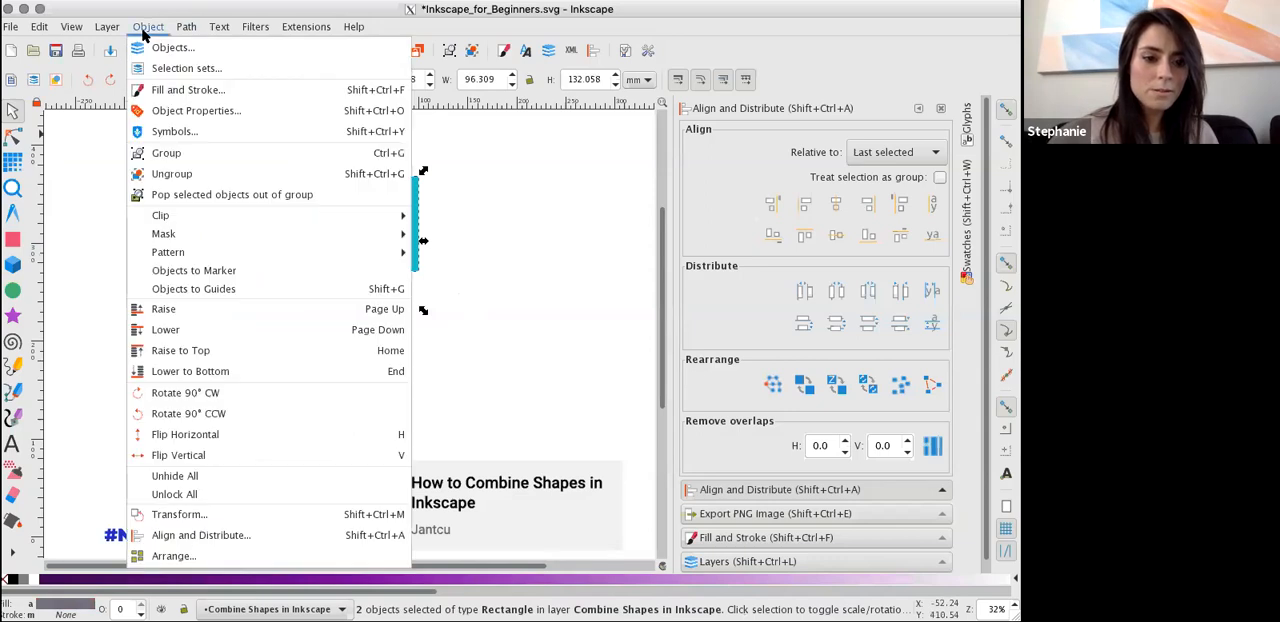
{"action": "mouse_move", "coordinate": [180, 27]}
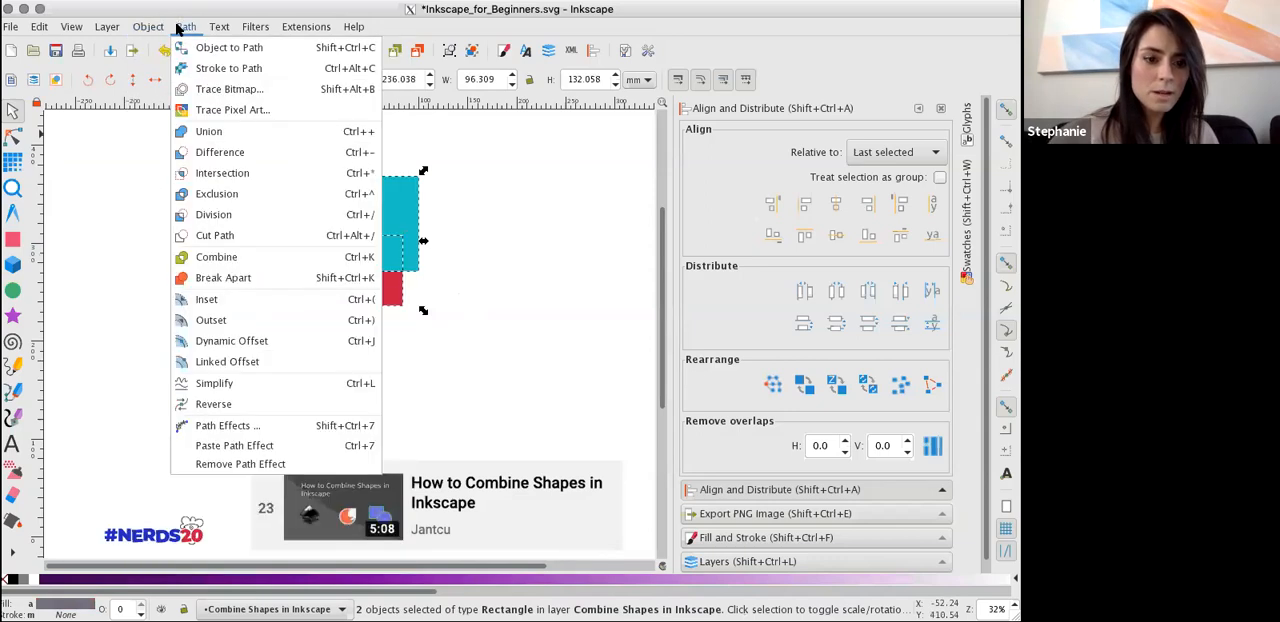
{"action": "left_click", "coordinate": [240, 265]}
{"action": "left_click", "coordinate": [438, 289]}
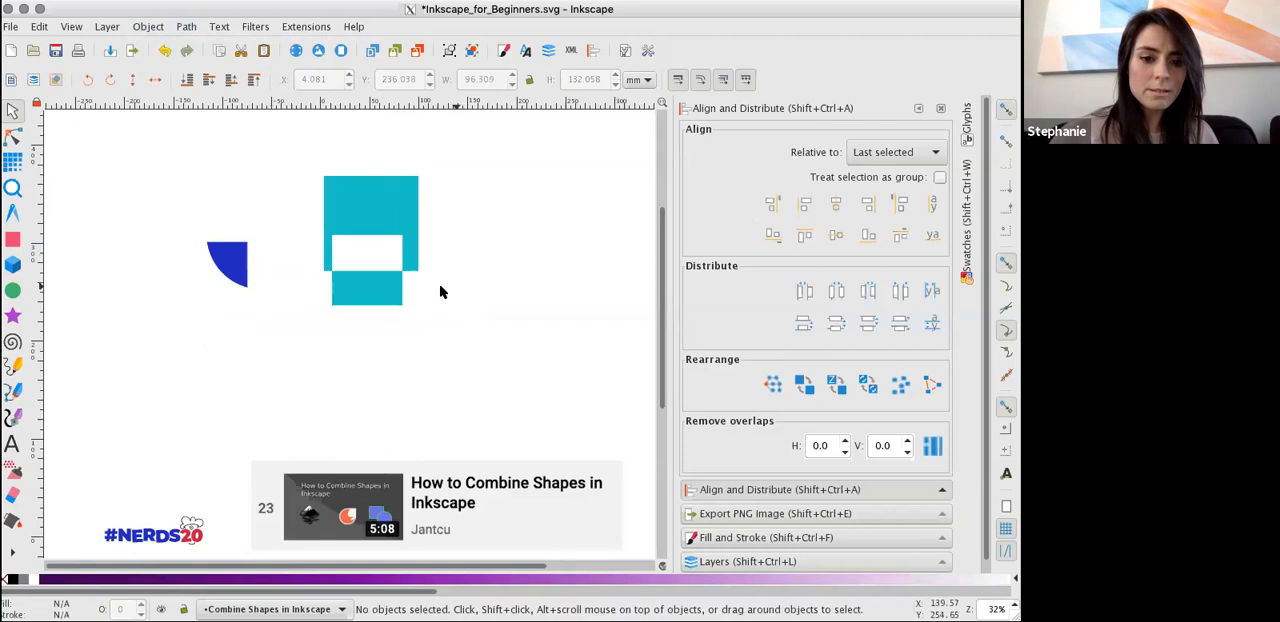
{"action": "left_click_drag", "start_coordinate": [388, 297], "coordinate": [415, 305]}
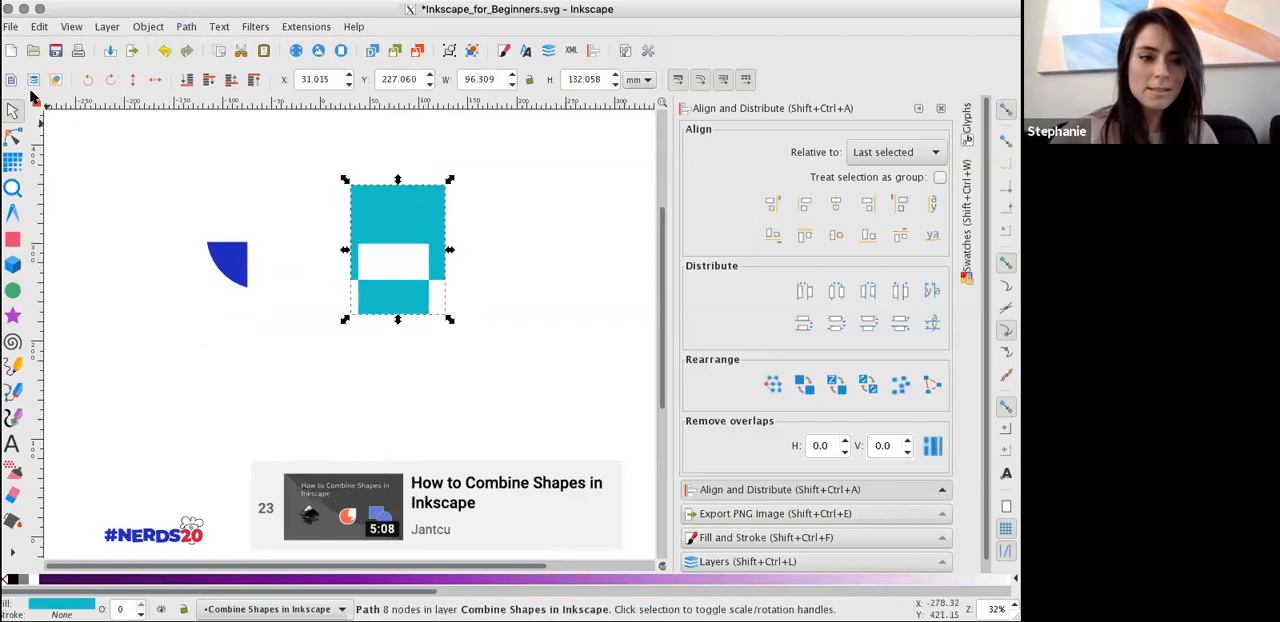
Draw two rectangles of about 76 by 68 mm and 82 by 86 mm, and fill the larger one with purple 7d1ac6ff.
{"action": "left_click", "coordinate": [145, 27]}
{"action": "left_click", "coordinate": [141, 27]}
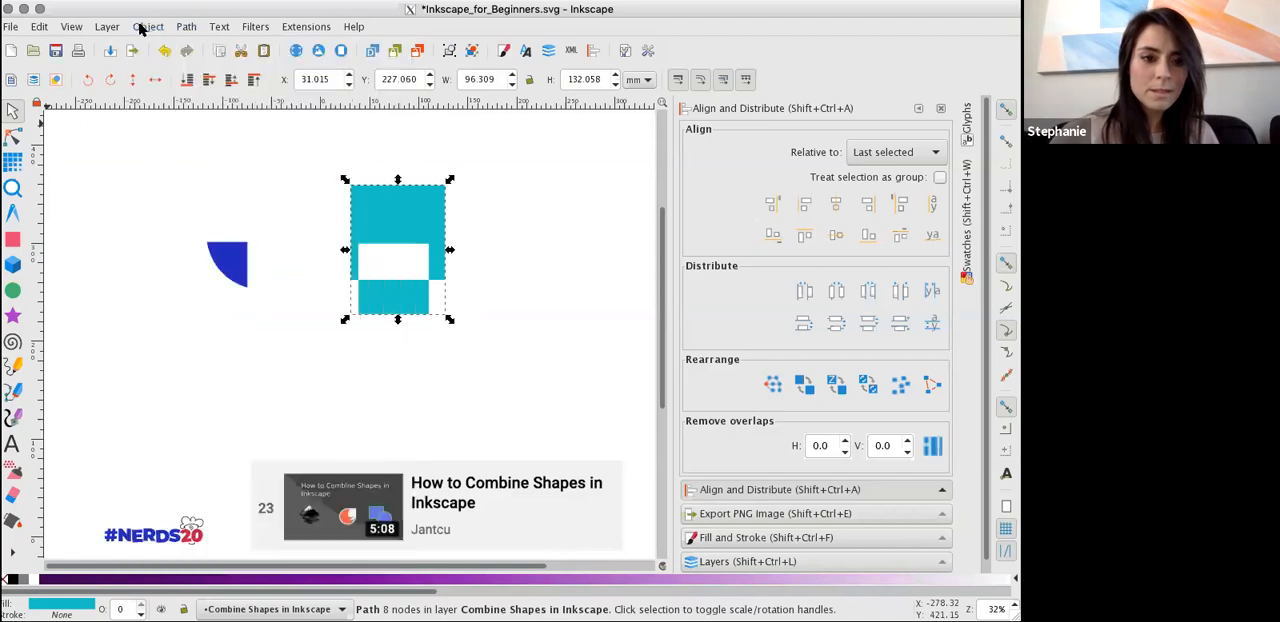
{"action": "left_click", "coordinate": [12, 240]}
{"action": "left_click_drag", "start_coordinate": [161, 131], "coordinate": [236, 197]}
{"action": "mouse_move", "coordinate": [83, 218]}
{"action": "left_mouse_down"}
{"action": "mouse_move", "coordinate": [152, 264]}
{"action": "mouse_move", "coordinate": [164, 303]}
{"action": "left_mouse_up"}
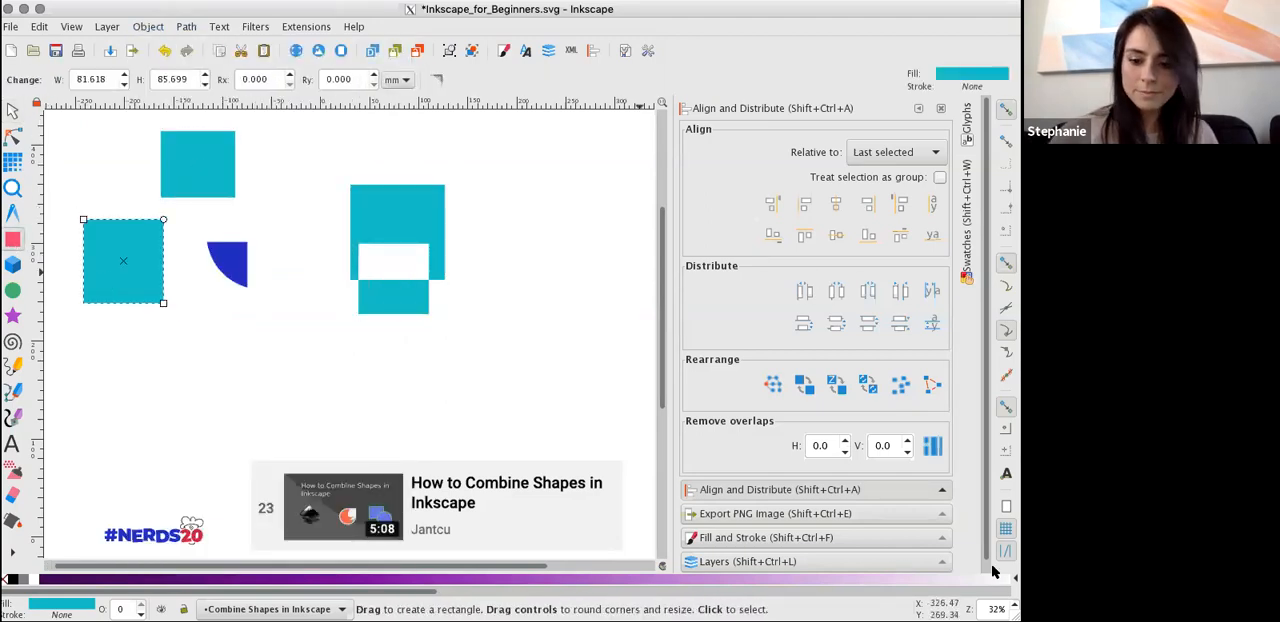
{"action": "left_click", "coordinate": [783, 537]}
{"action": "left_click", "coordinate": [835, 236]}
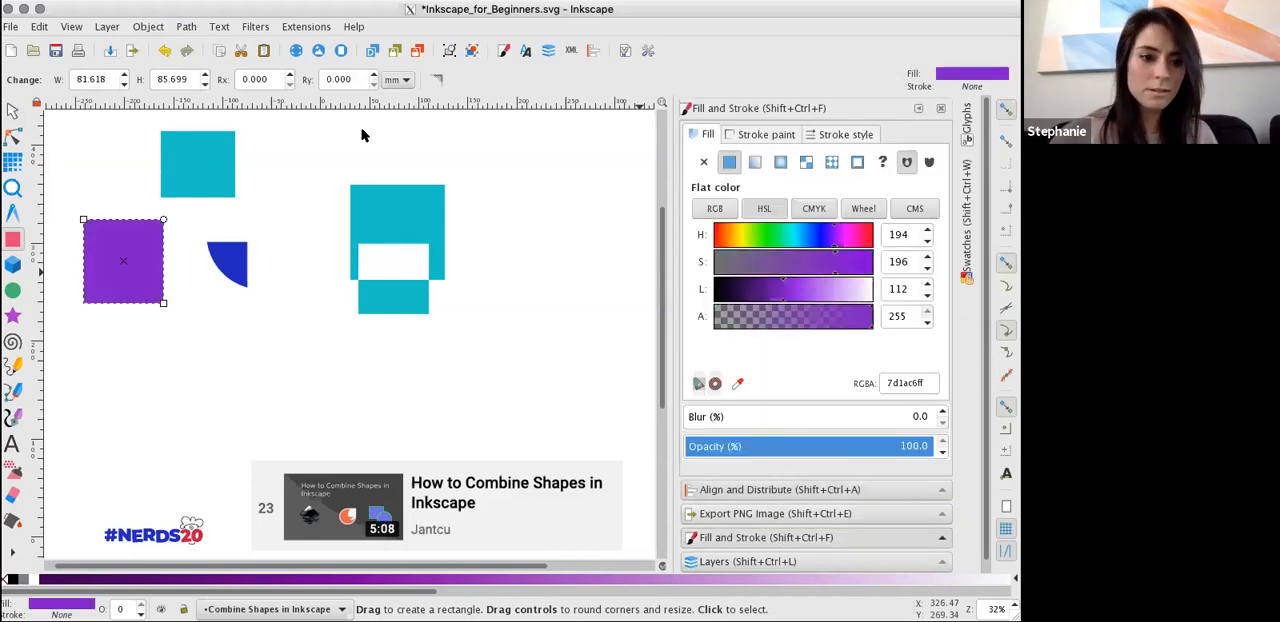
Convert the purple rectangle to a path and display its nodes.
{"action": "left_click", "coordinate": [12, 110]}
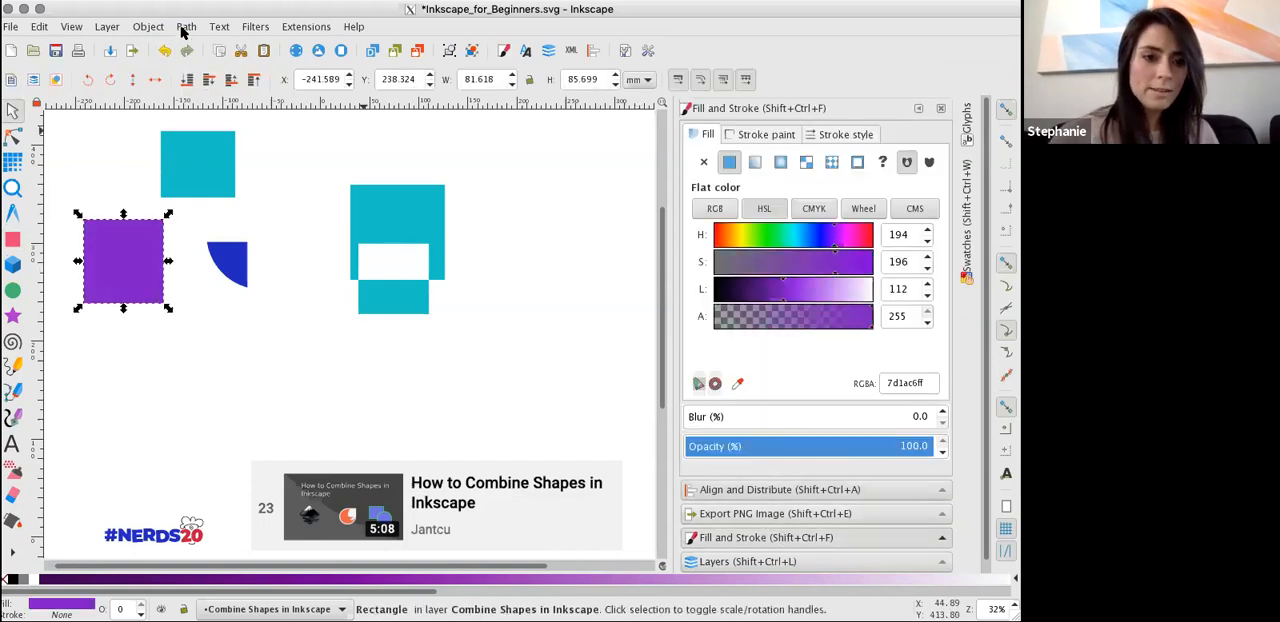
{"action": "left_click", "coordinate": [150, 27]}
{"action": "left_click", "coordinate": [153, 30]}
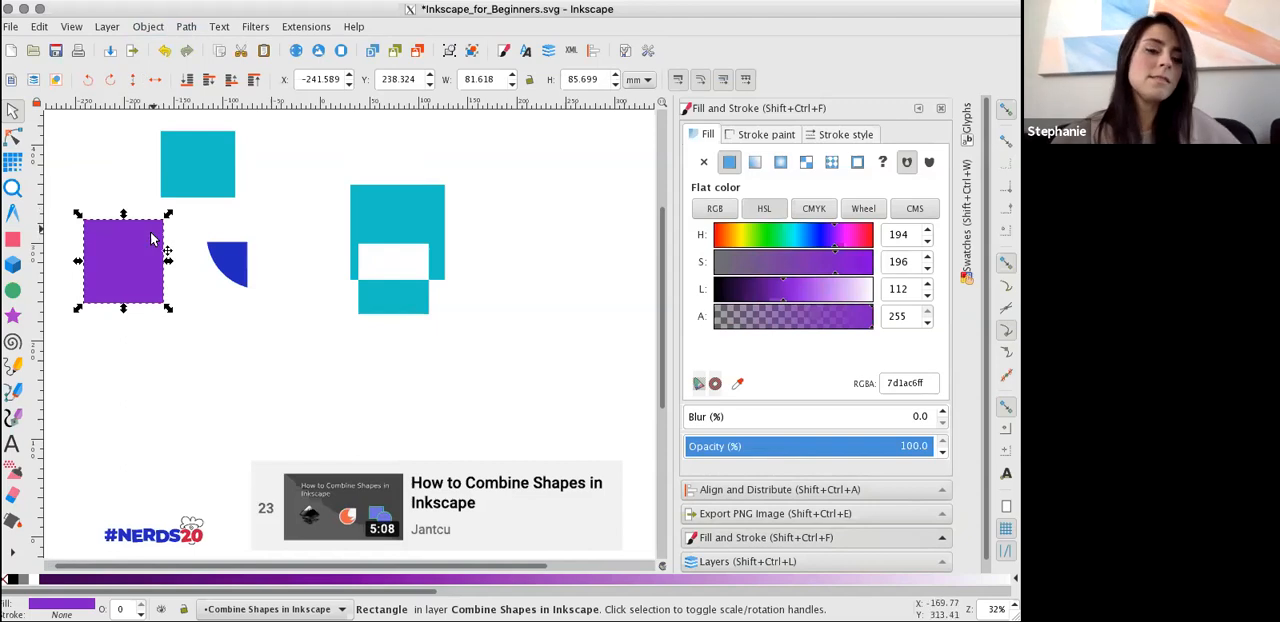
{"action": "left_click", "coordinate": [183, 27]}
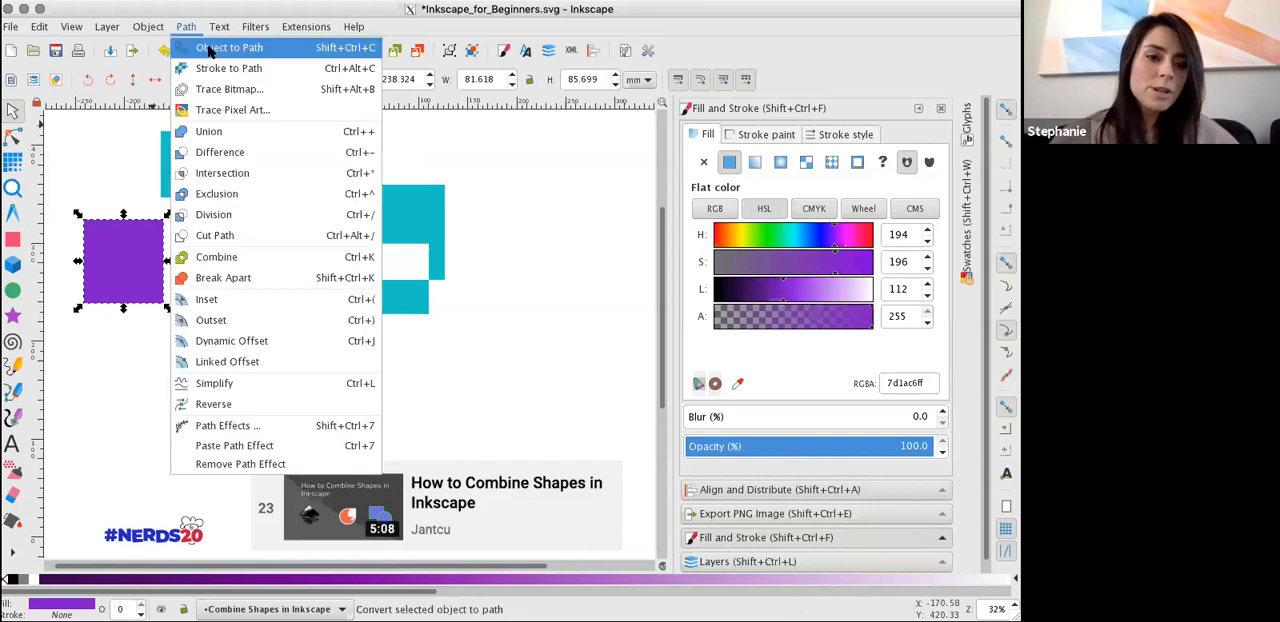
{"action": "left_click", "coordinate": [209, 48]}
{"action": "key", "text": "n"}
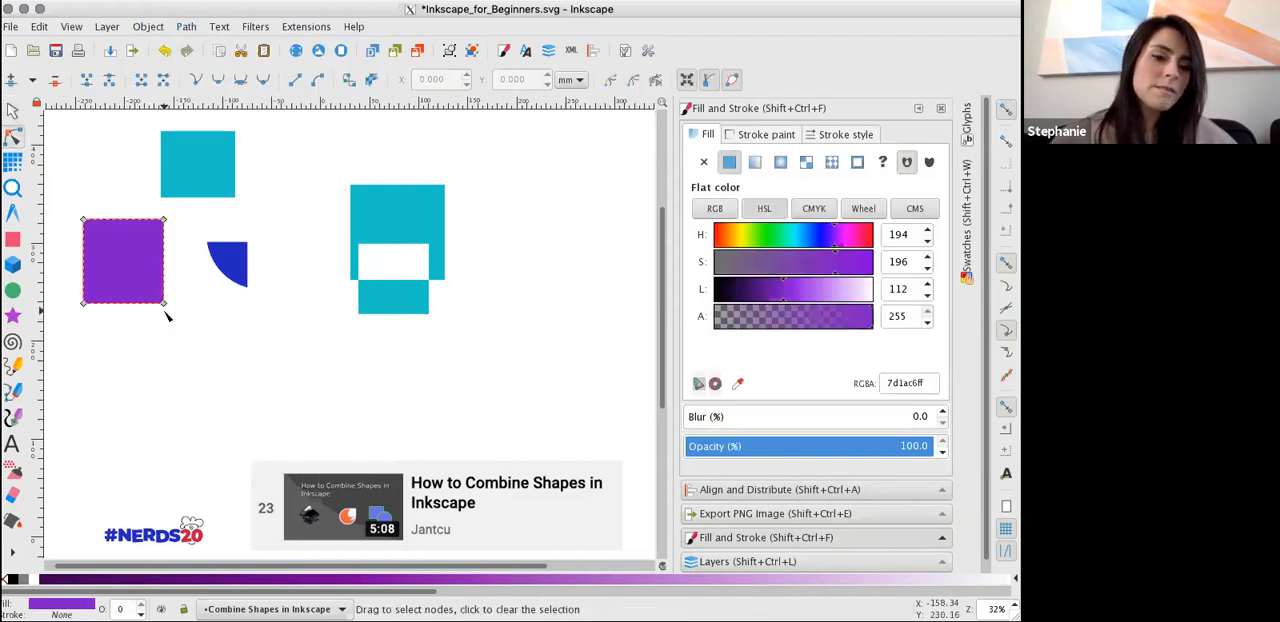
Convert the small teal rectangle near the purple one to a path, then deselect it and return to the Selector tool.
{"action": "left_click", "coordinate": [196, 164]}
{"action": "left_click", "coordinate": [160, 27]}
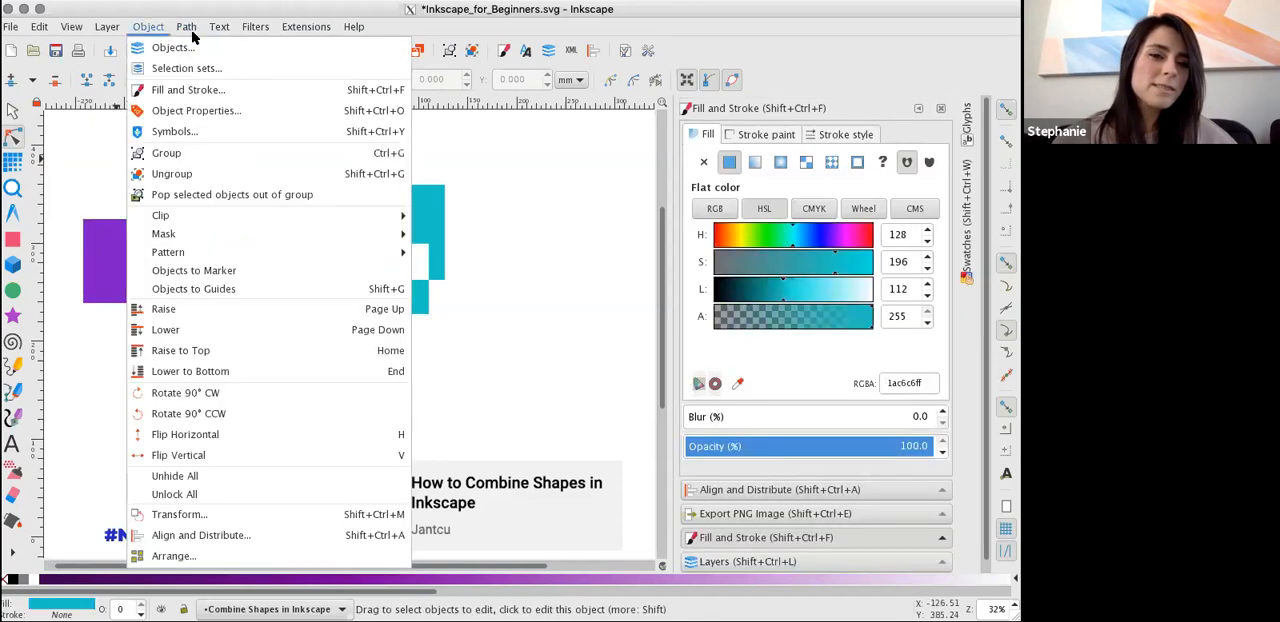
{"action": "left_click", "coordinate": [195, 47]}
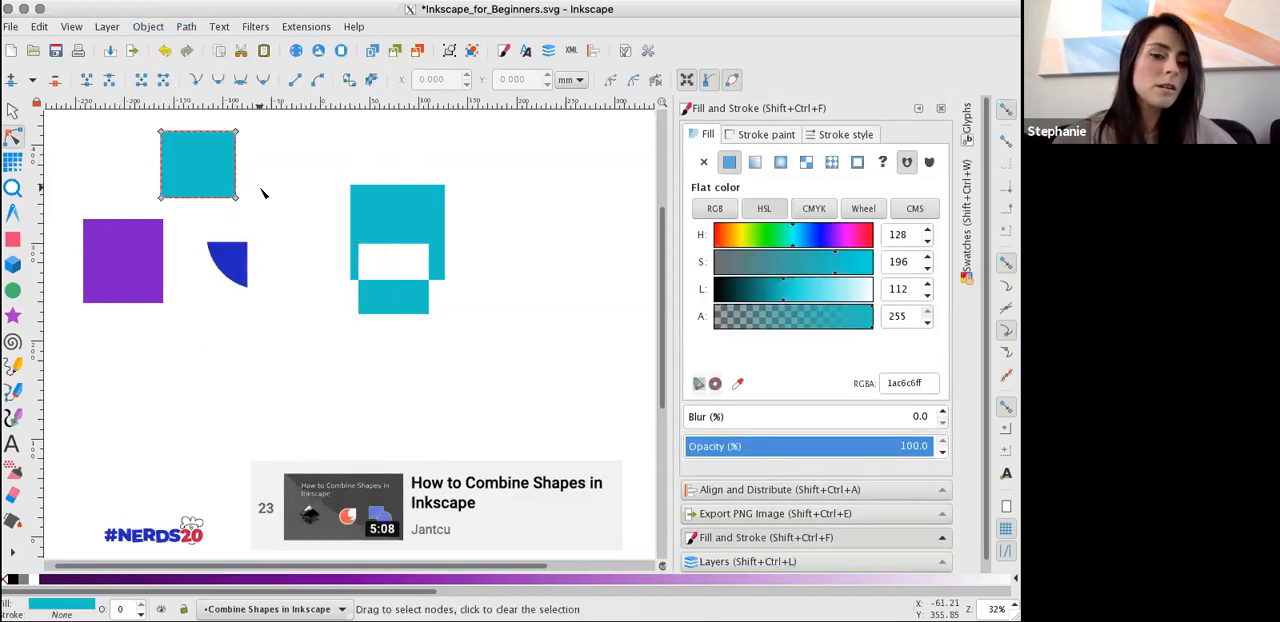
{"action": "left_click", "coordinate": [258, 194]}
{"action": "left_click", "coordinate": [22, 113]}
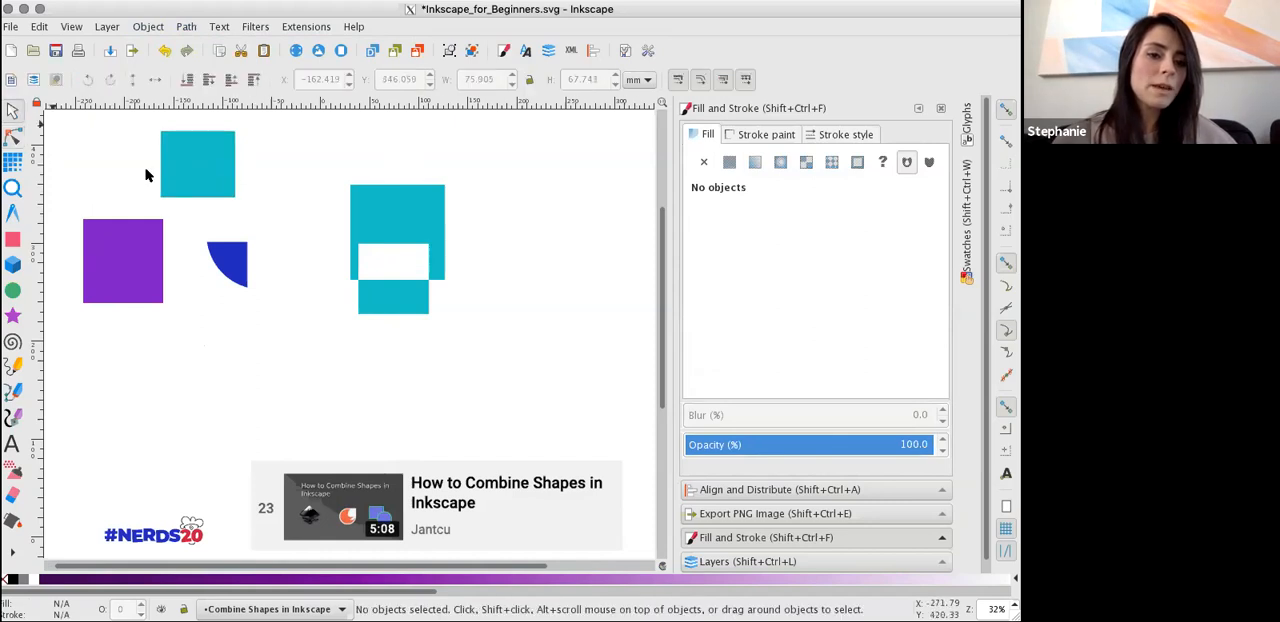
Move the small teal and purple rectangles so they overlap, with the purple one at about X -237, Y 249 mm.
{"action": "left_click_drag", "start_coordinate": [174, 184], "coordinate": [124, 206]}
{"action": "left_click", "coordinate": [233, 317]}
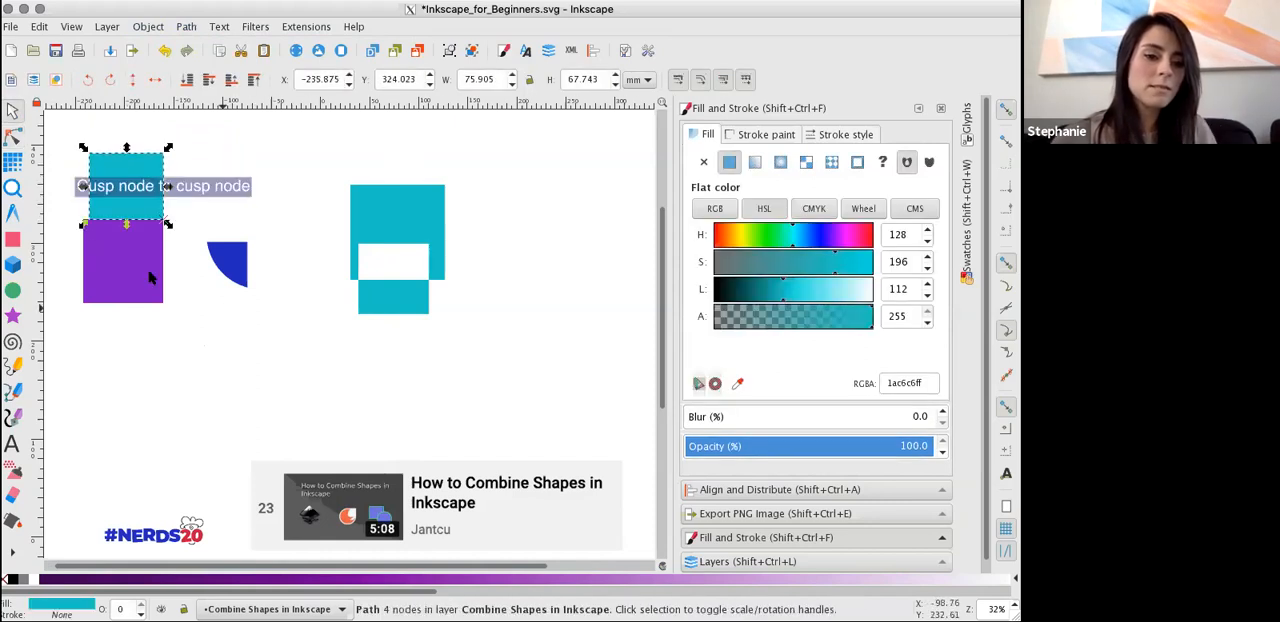
{"action": "left_click", "coordinate": [151, 170]}
{"action": "left_click", "coordinate": [141, 248], "text": "shift"}
{"action": "left_click_drag", "start_coordinate": [145, 245], "coordinate": [151, 192]}
{"action": "left_click", "coordinate": [208, 173]}
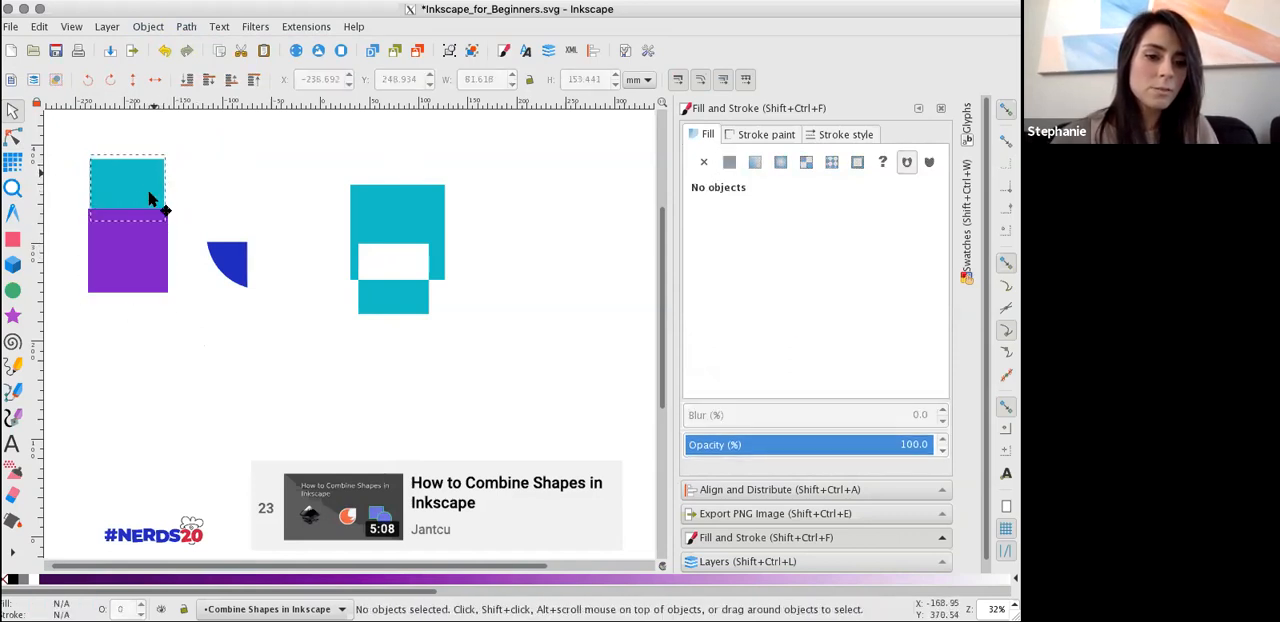
Try Combine on the overlapping teal and purple rectangles, and undo it.
{"action": "left_click", "coordinate": [152, 194]}
{"action": "left_click", "coordinate": [140, 247], "text": "shift"}
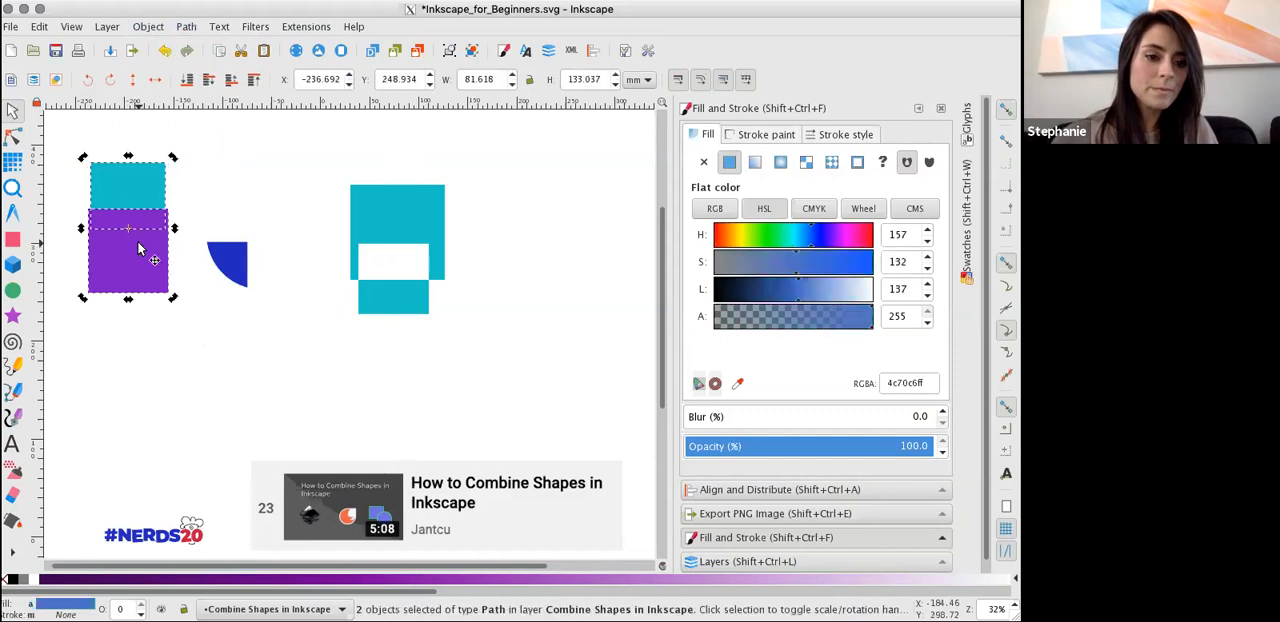
{"action": "left_click", "coordinate": [186, 26]}
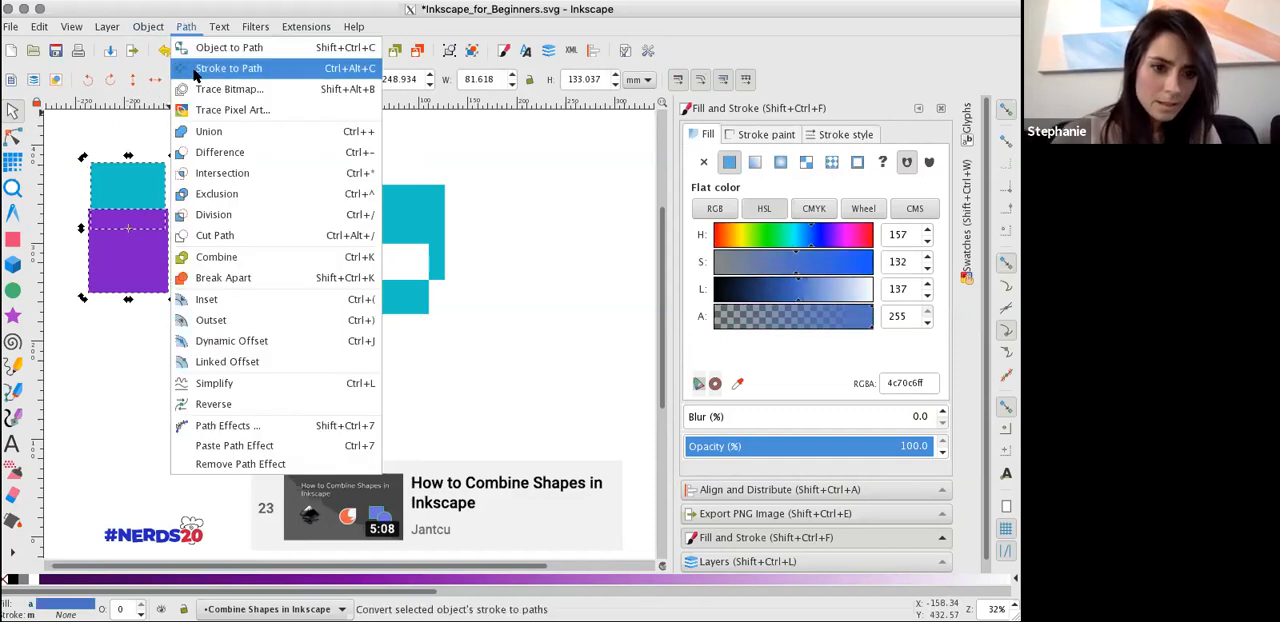
{"action": "left_click", "coordinate": [252, 256]}
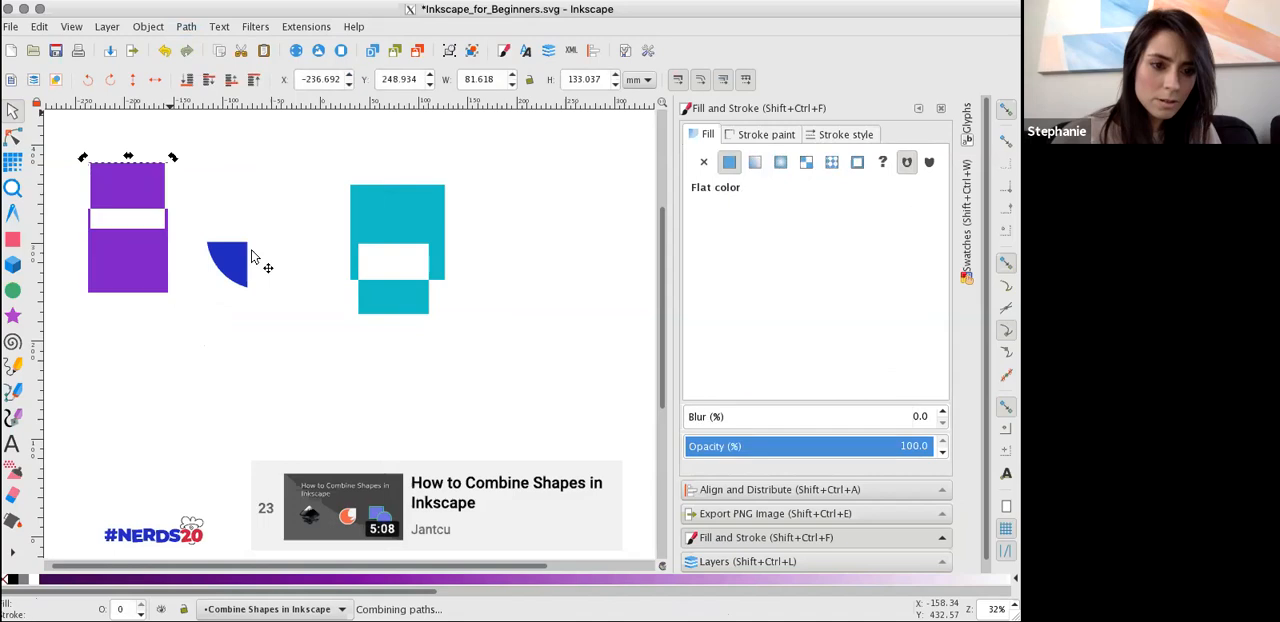
{"action": "key", "text": "ctrl+z"}
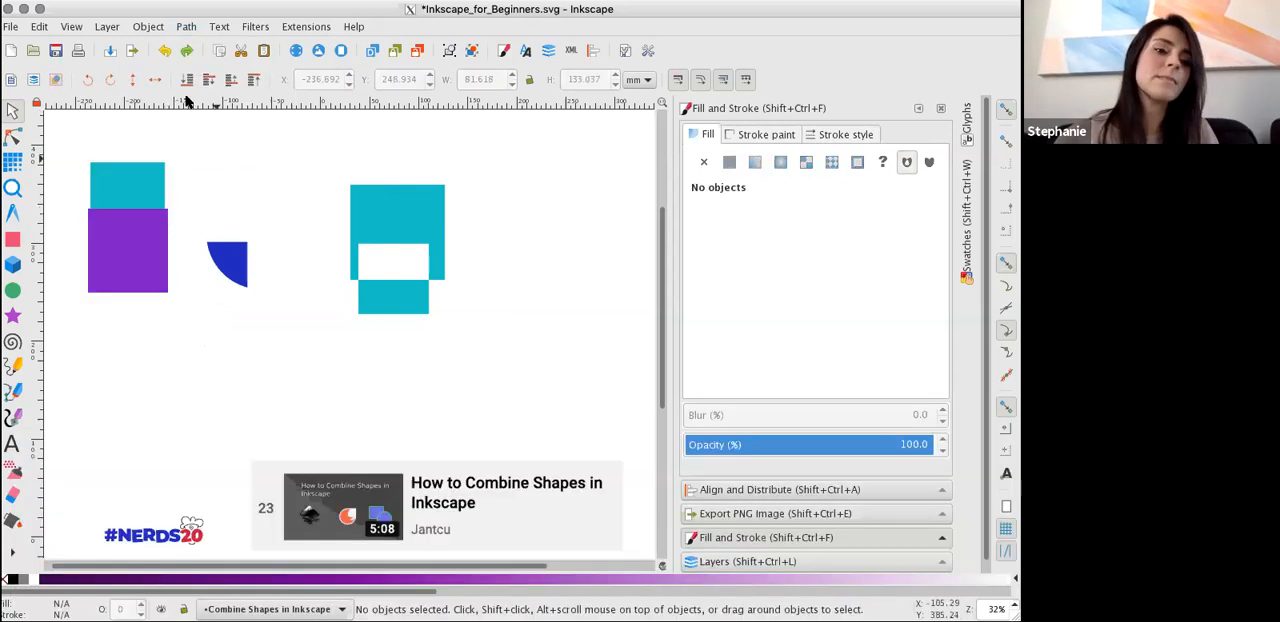
Merge the overlapping teal and purple rectangles into one shape with Union.
{"action": "left_click", "coordinate": [152, 177]}
{"action": "left_click", "coordinate": [153, 262], "text": "shift"}
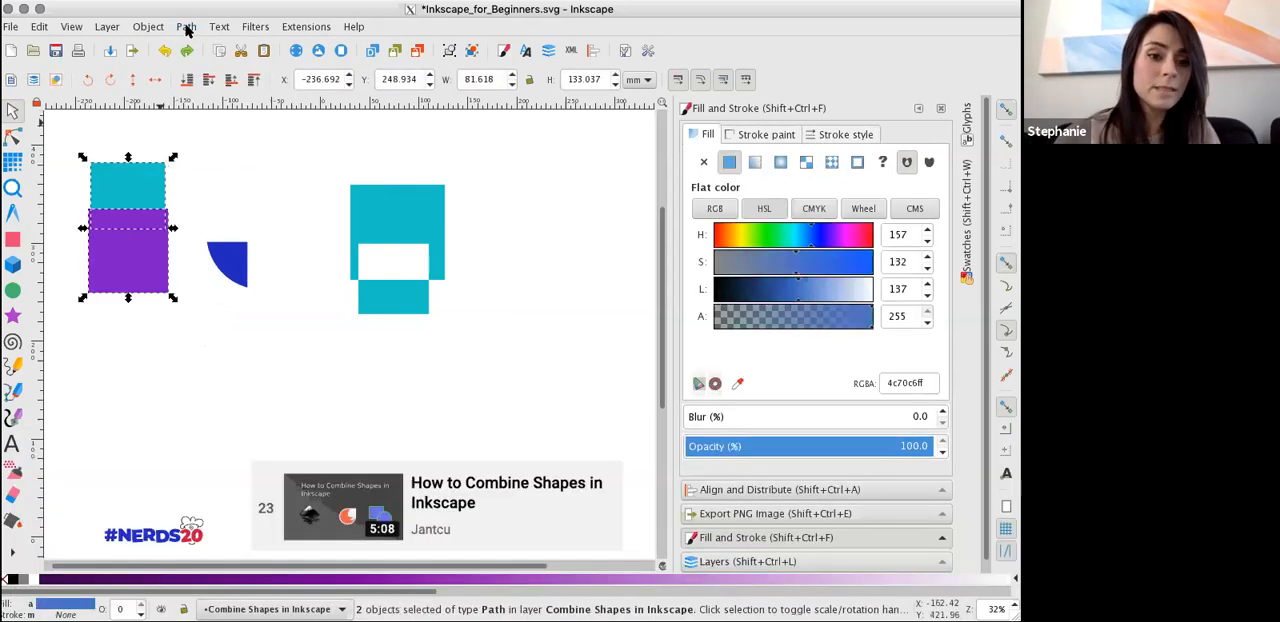
{"action": "left_click", "coordinate": [186, 27]}
{"action": "left_click", "coordinate": [222, 132]}
{"action": "left_click", "coordinate": [223, 218]}
{"action": "left_click", "coordinate": [136, 195]}
Apply Break Apart to the united shape, move it to about X -233, Y 245 mm, and inspect its nodes.
{"action": "left_click", "coordinate": [194, 32]}
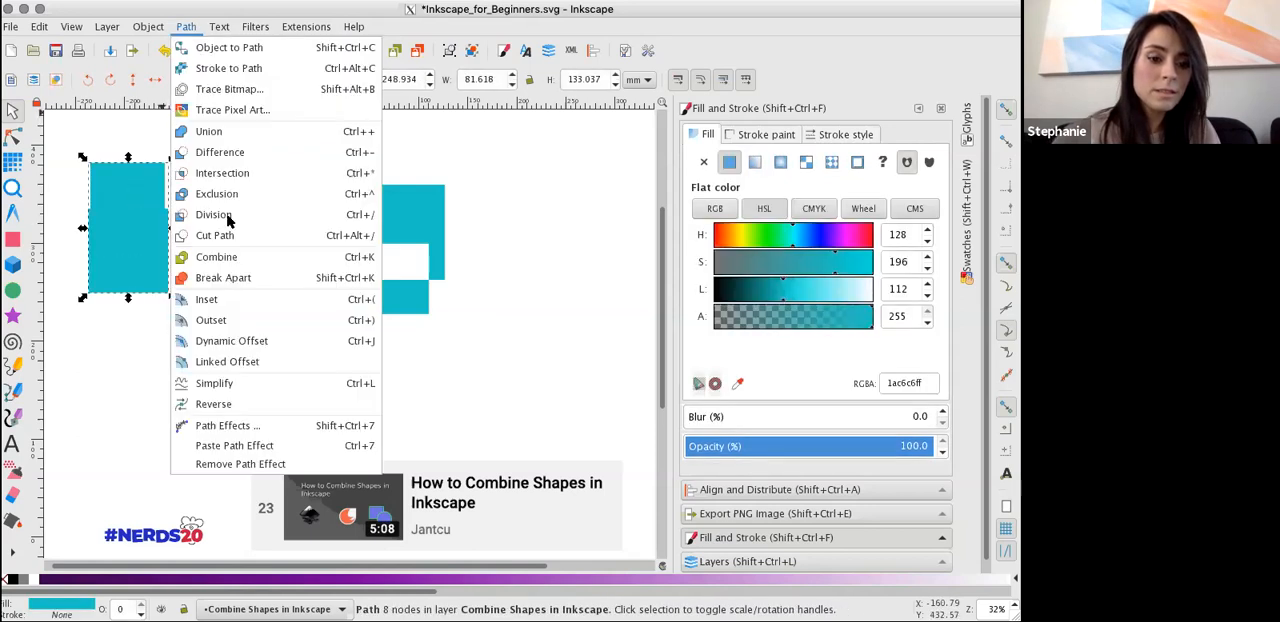
{"action": "left_click", "coordinate": [230, 278]}
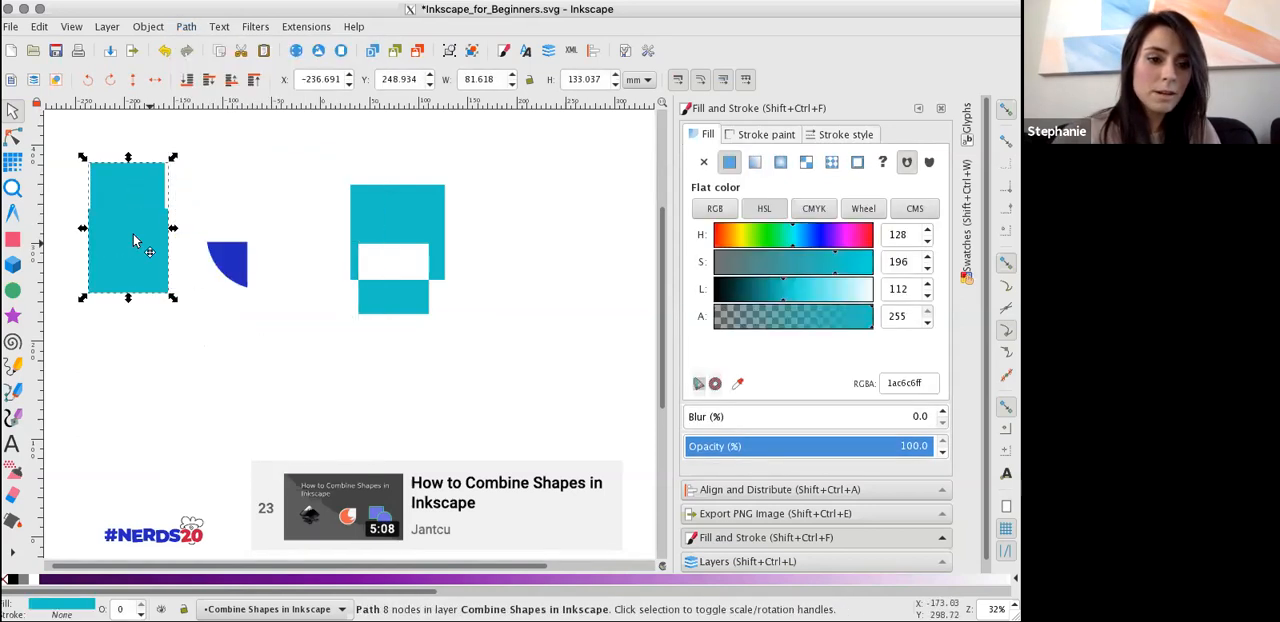
{"action": "key", "text": "n"}
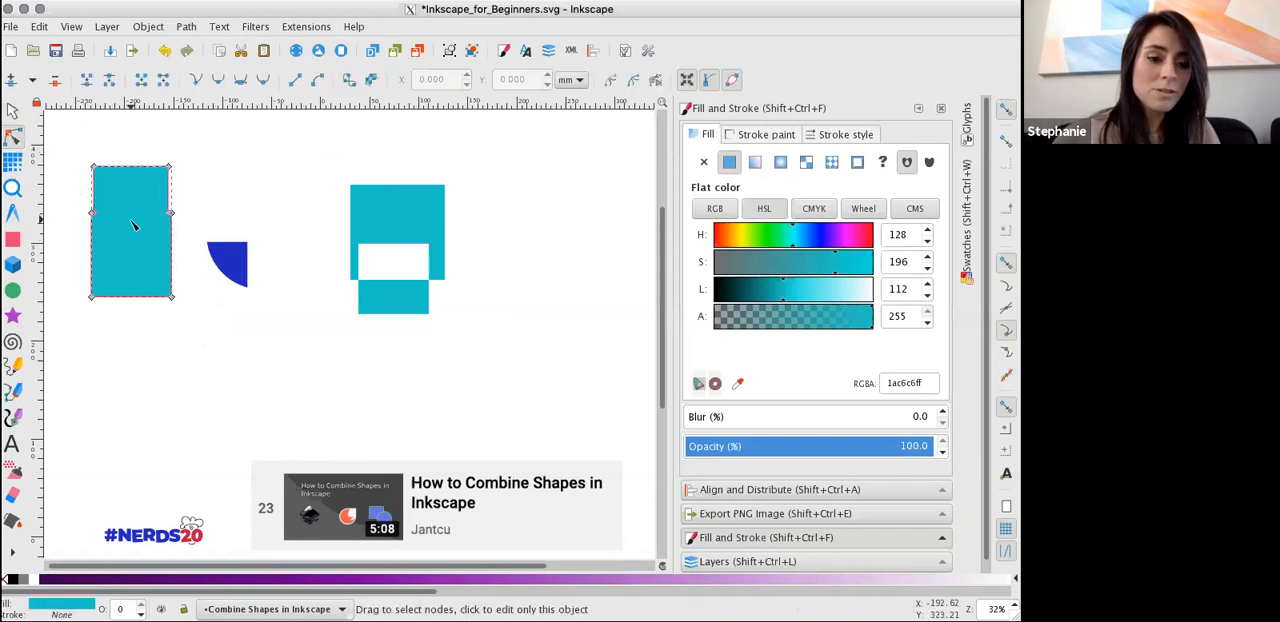
{"action": "left_click", "coordinate": [12, 112]}
{"action": "left_click", "coordinate": [214, 193]}
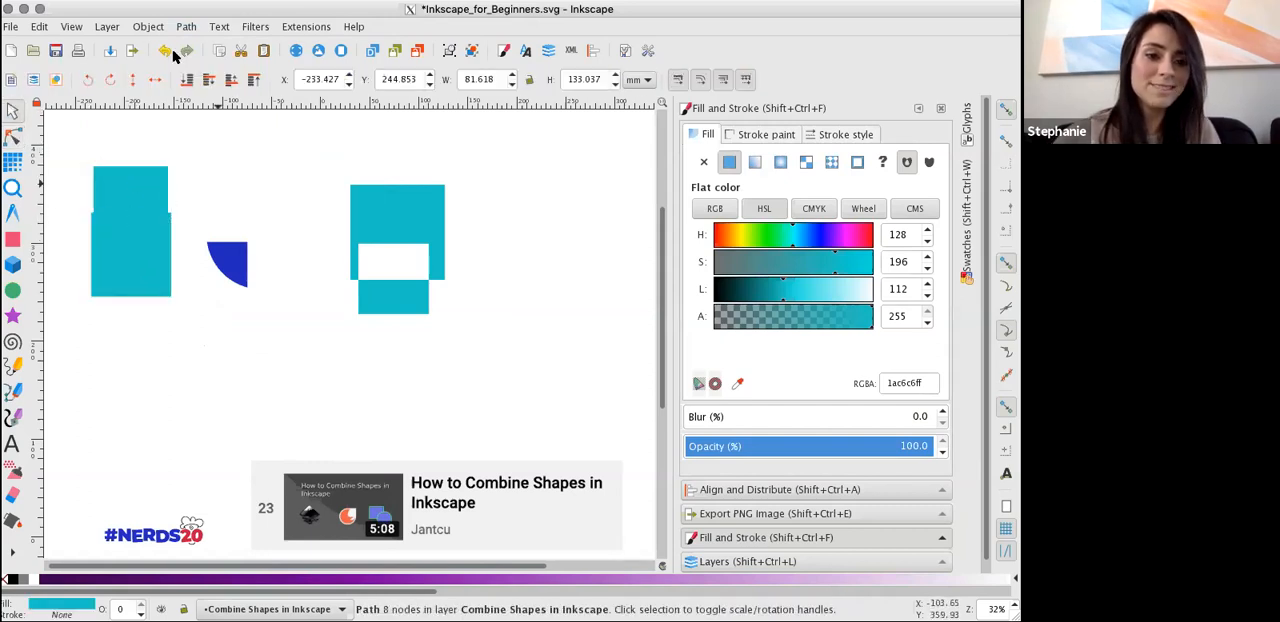
Break apart the combined teal shape with the rectangular hole and move its smaller square to about X -74, Y 182 mm.
{"action": "left_click", "coordinate": [415, 268]}
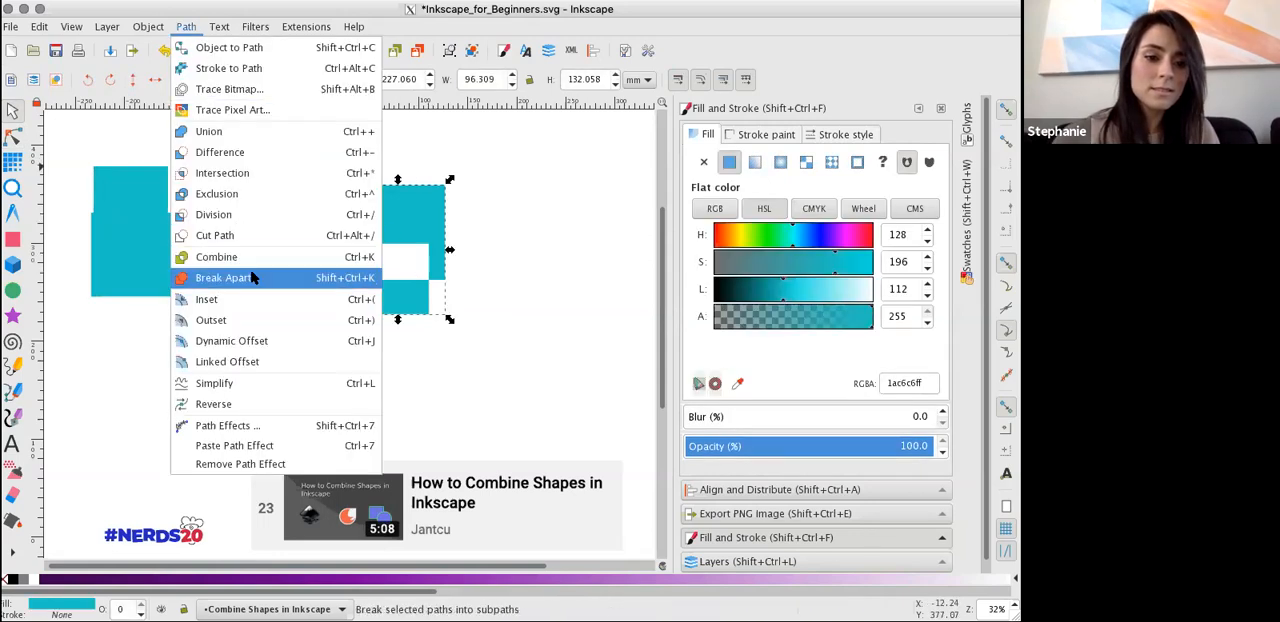
{"action": "left_click", "coordinate": [249, 277]}
{"action": "left_click_drag", "start_coordinate": [376, 298], "coordinate": [302, 350]}
{"action": "left_click", "coordinate": [445, 366]}
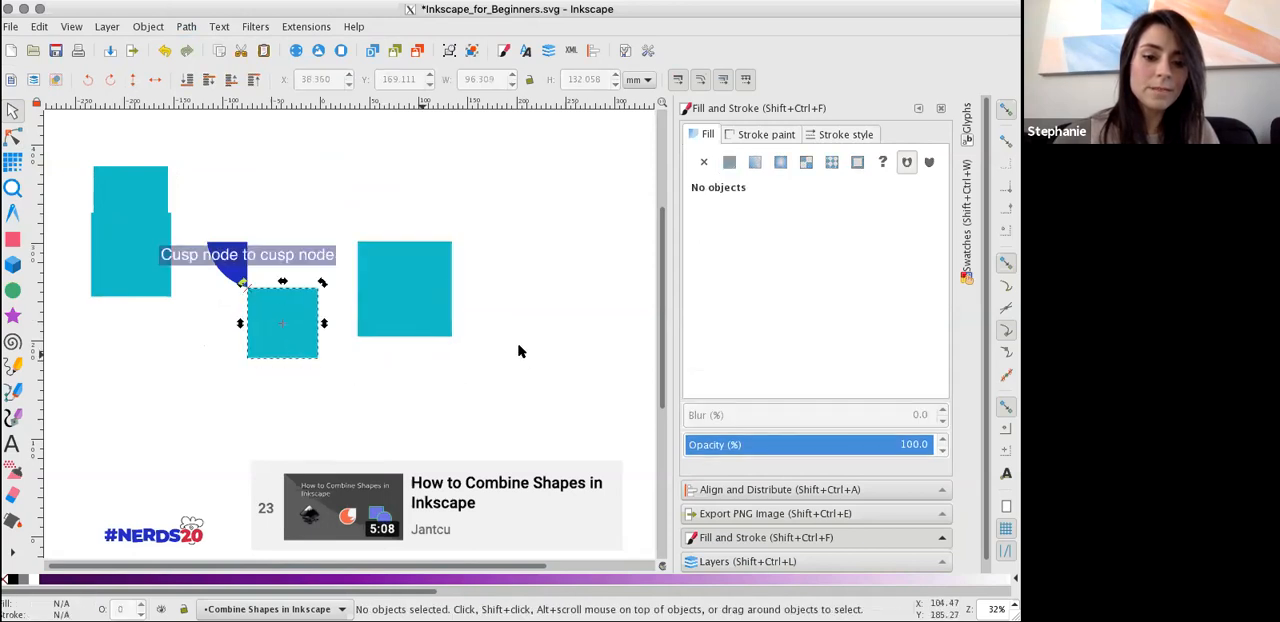
Hide the Combine Shapes in Inkscape layer and show the Text Editor layer.
{"action": "left_click", "coordinate": [789, 562]}
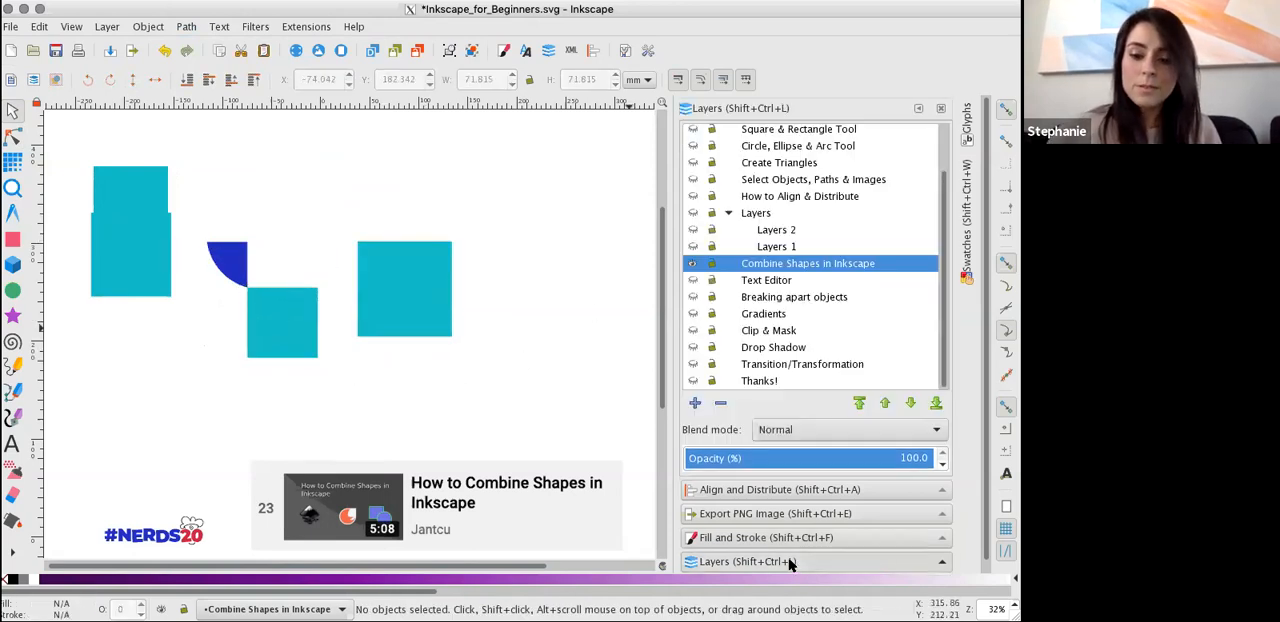
{"action": "left_click", "coordinate": [694, 266]}
{"action": "left_click", "coordinate": [695, 280]}
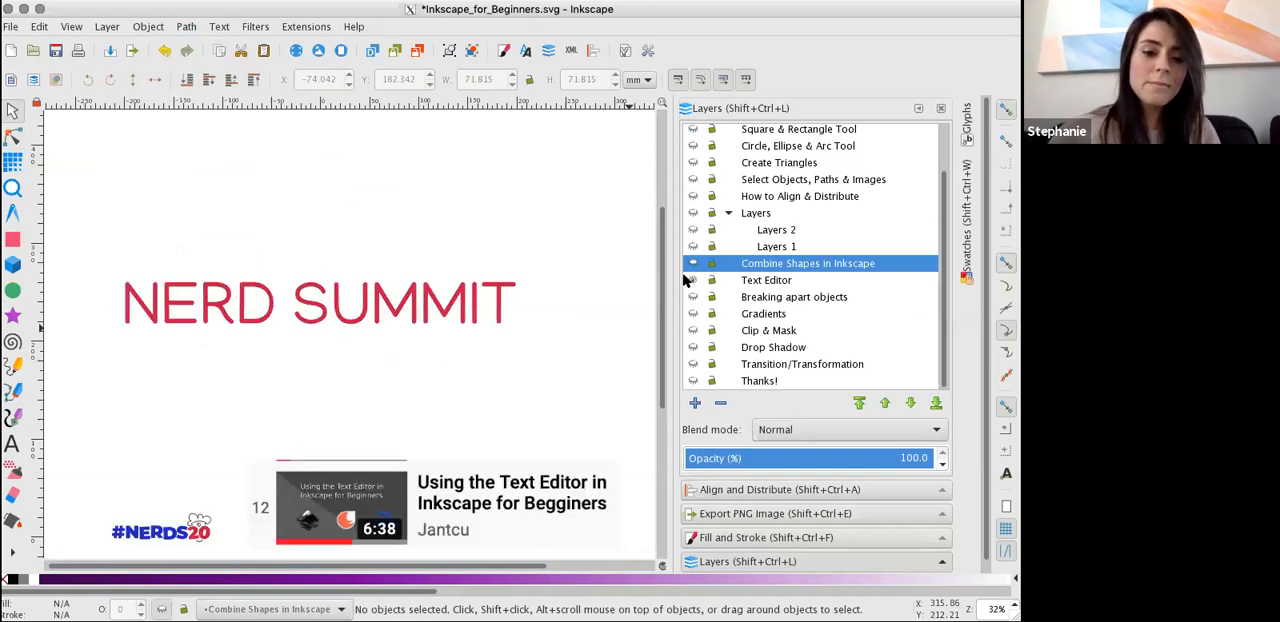
Activate the Text tool and make the Text Editor layer the current drawing layer.
{"action": "left_click", "coordinate": [15, 444]}
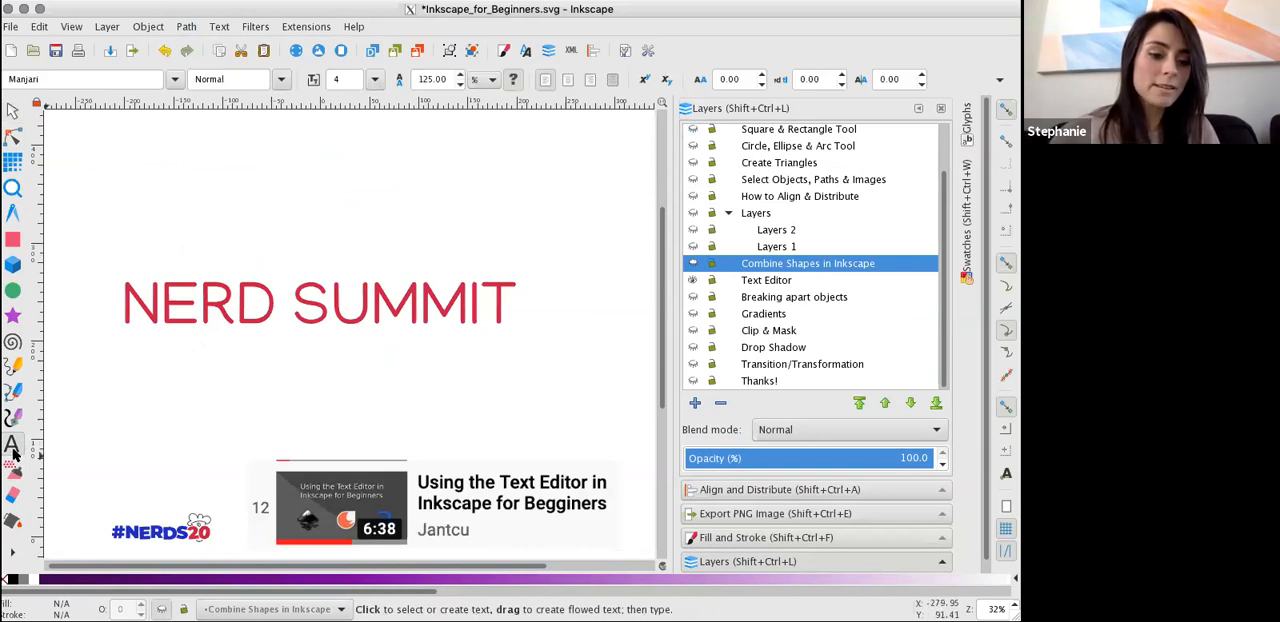
{"action": "left_click", "coordinate": [237, 183]}
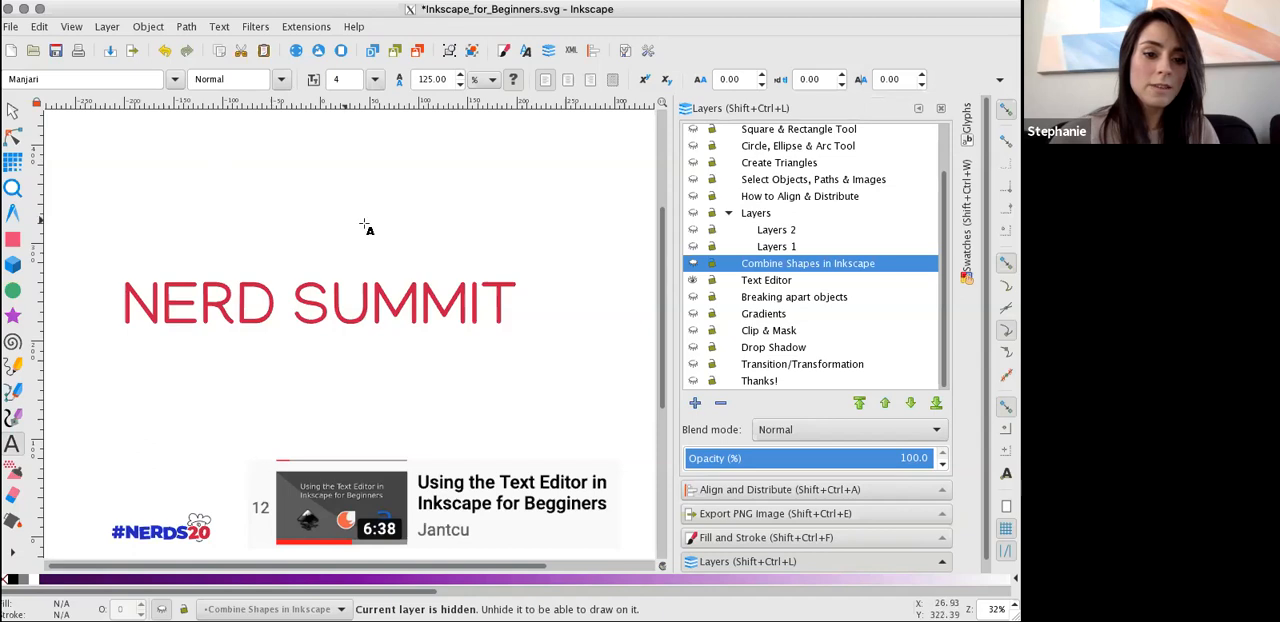
{"action": "left_click", "coordinate": [776, 284]}
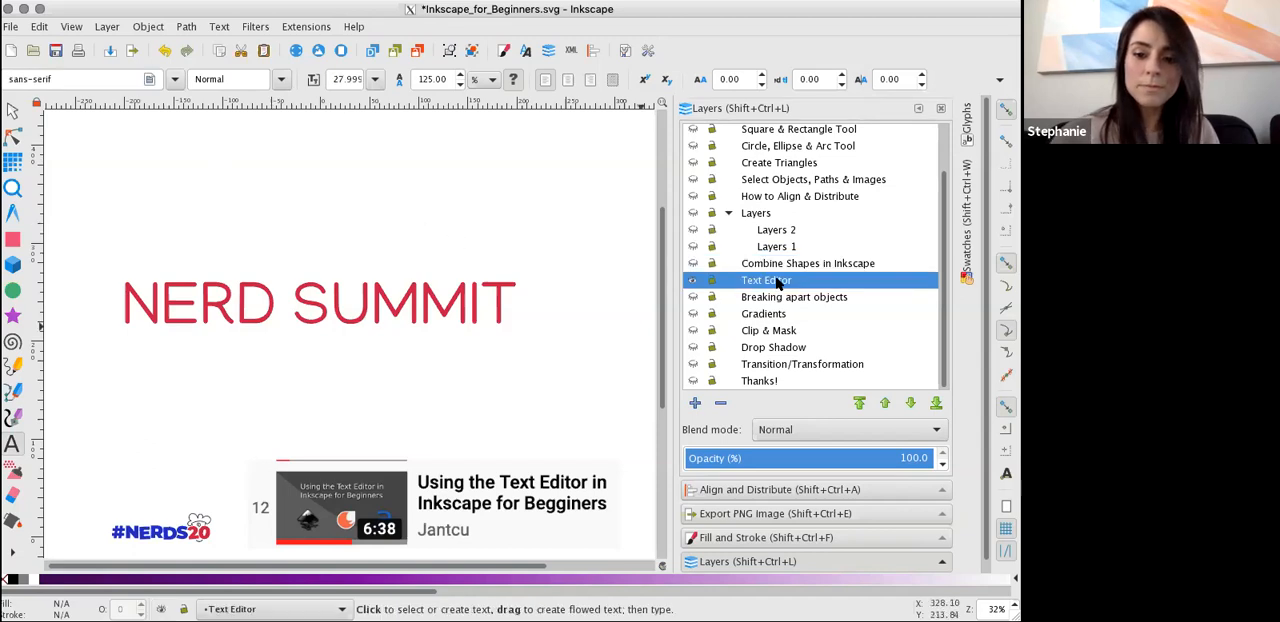
Draw a flowed text frame above the NERD SUMMIT heading and enter "ddfdfdfdfdf" in it.
{"action": "left_click_drag", "start_coordinate": [212, 155], "coordinate": [437, 246]}
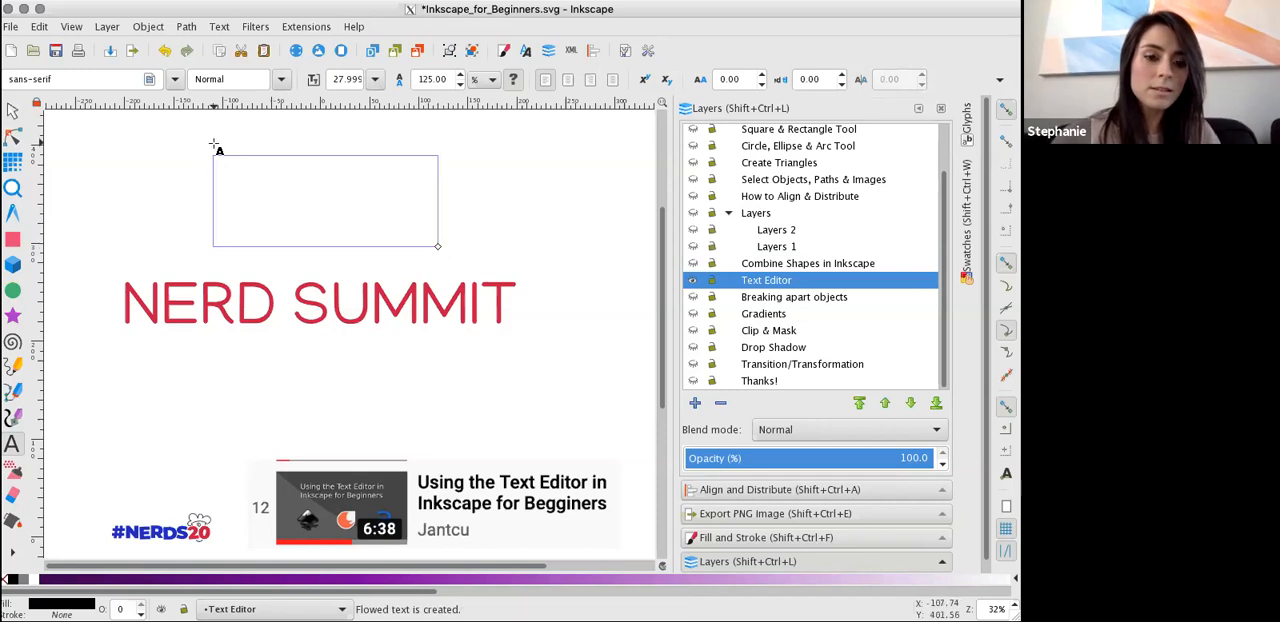
{"action": "type", "text": "sdfdfdfdfdf"}
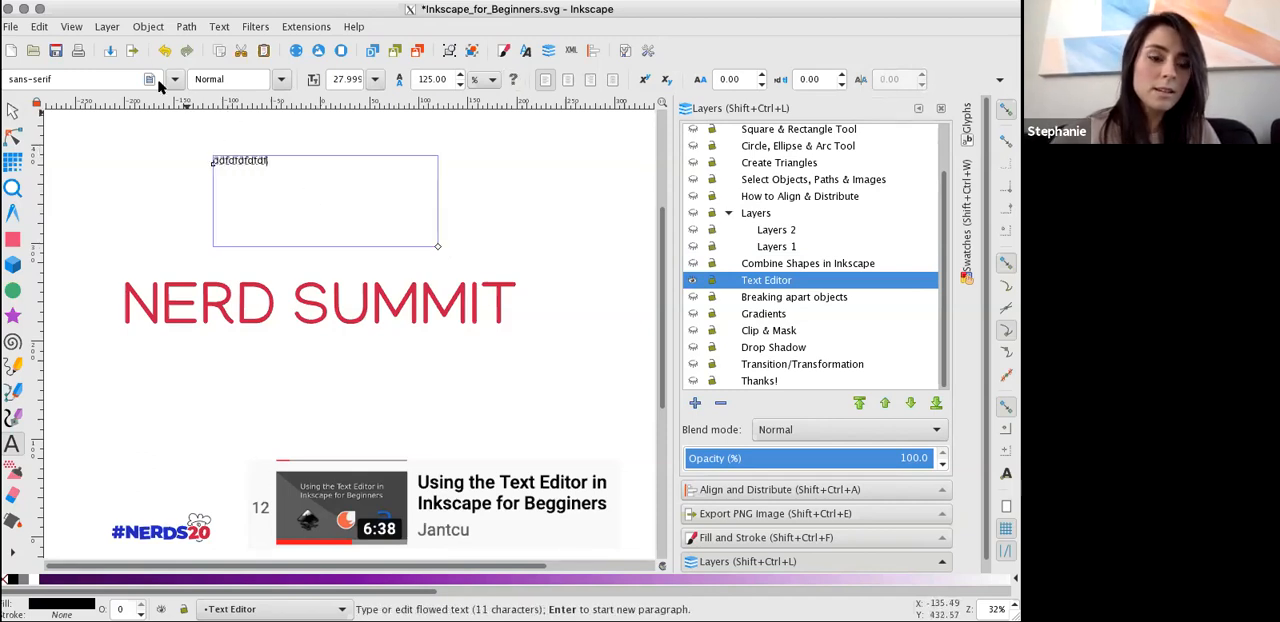
Select all the text in the frame and try the Baghdad PUA font, settling on .Farah PUA.
{"action": "double_click", "coordinate": [237, 160]}
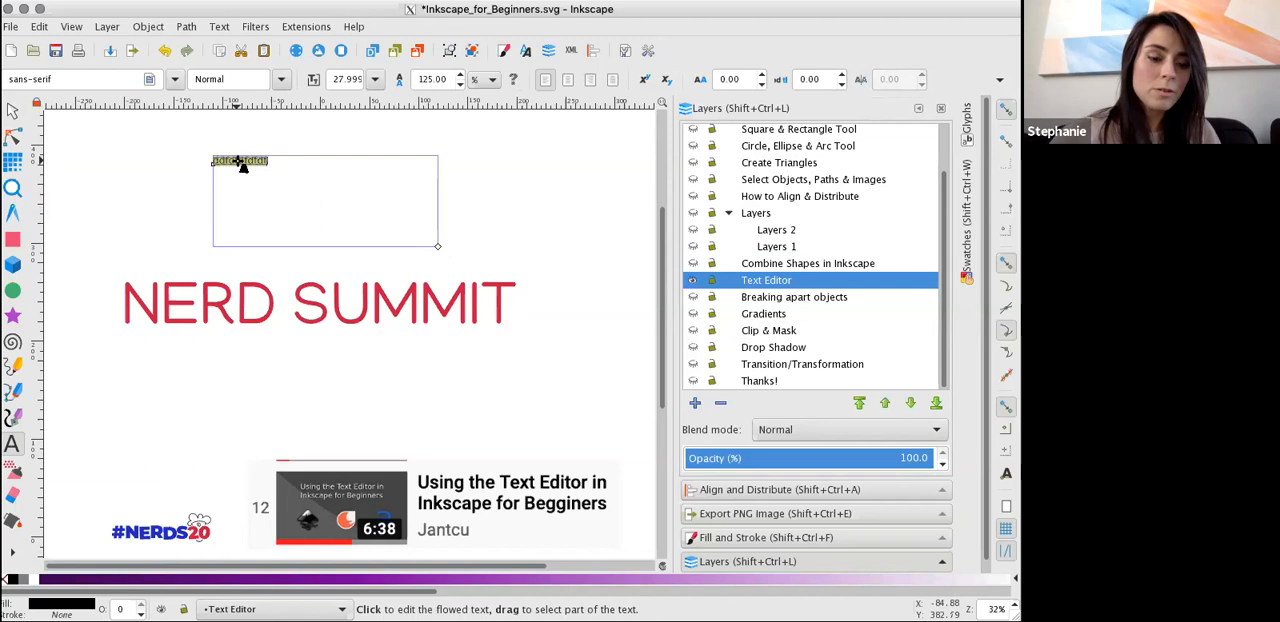
{"action": "double_click", "coordinate": [88, 77]}
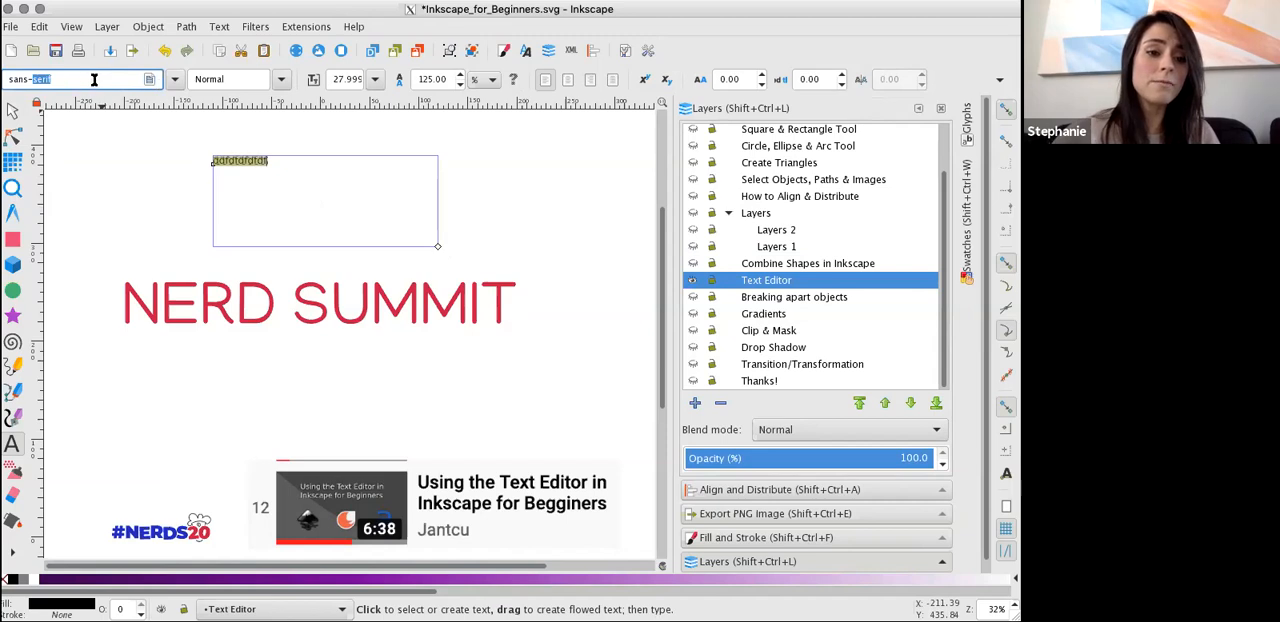
{"action": "left_click", "coordinate": [168, 79]}
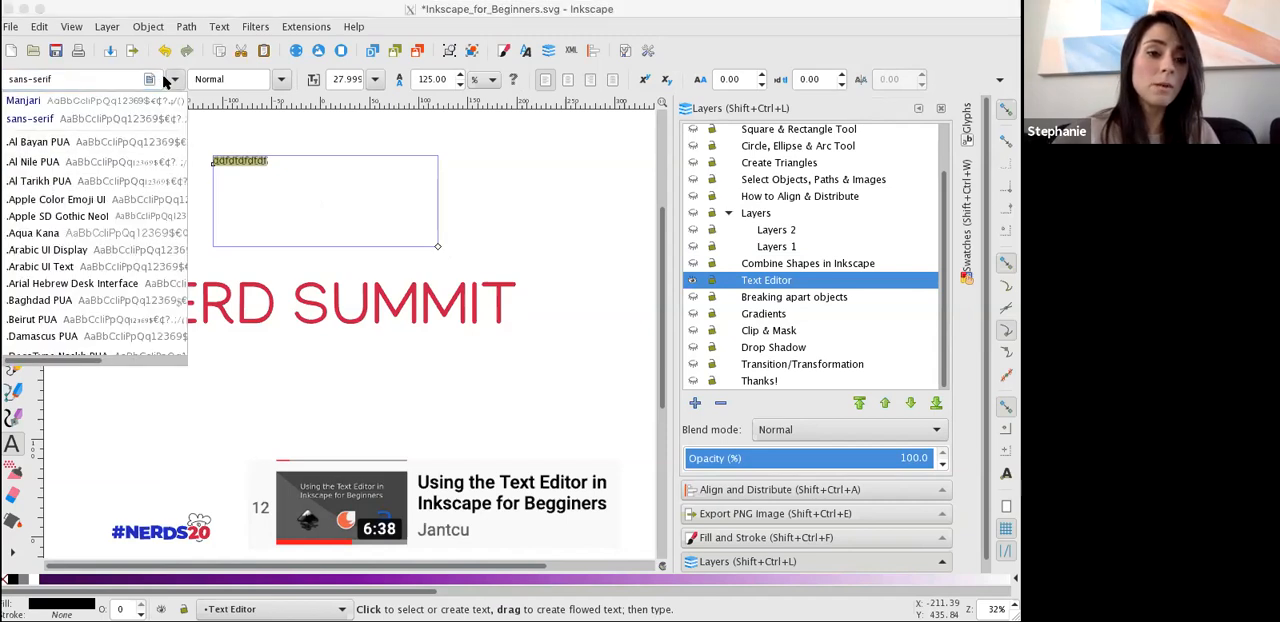
{"action": "left_click", "coordinate": [94, 299]}
{"action": "left_click", "coordinate": [105, 79]}
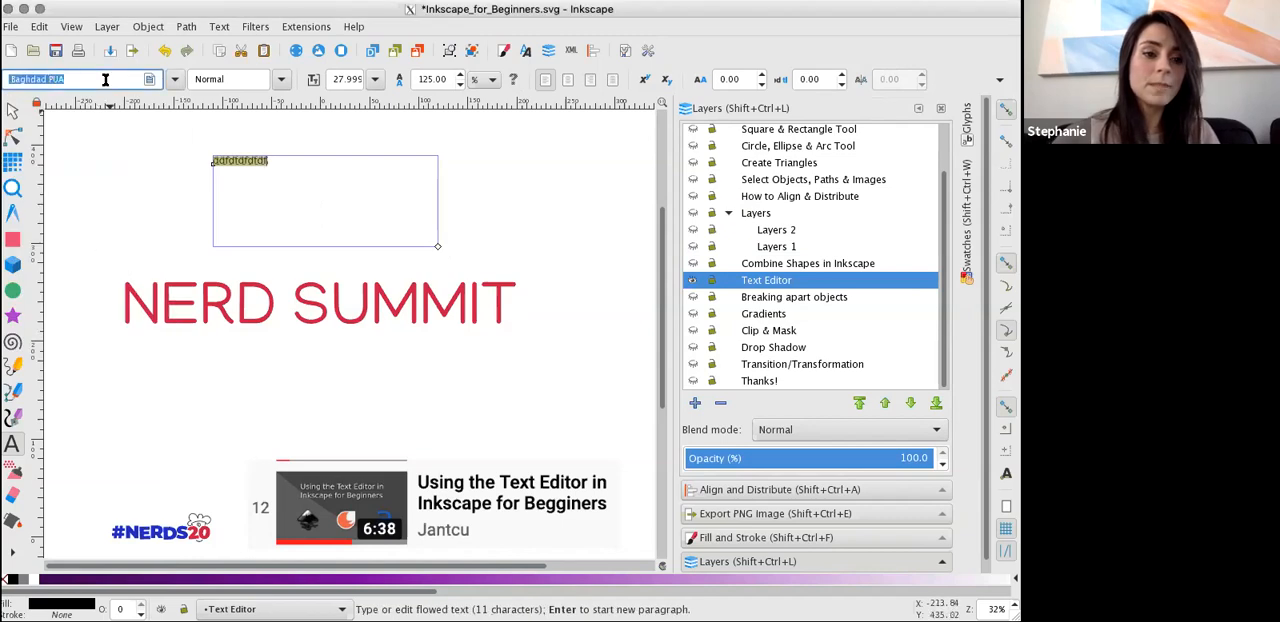
{"action": "key", "text": "Down"}
{"action": "key", "text": "Down"}
{"action": "key", "text": "Down"}
{"action": "key", "text": "Down"}
{"action": "key", "text": "Down"}
{"action": "key", "text": "Down"}
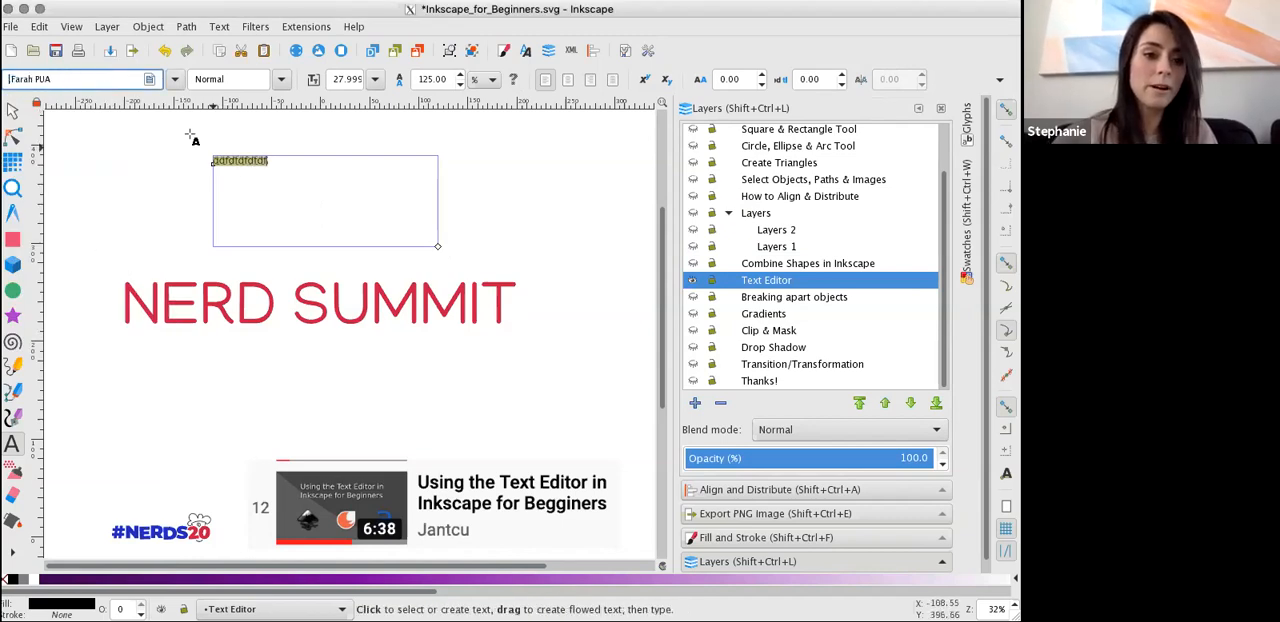
{"action": "key", "text": "Return"}
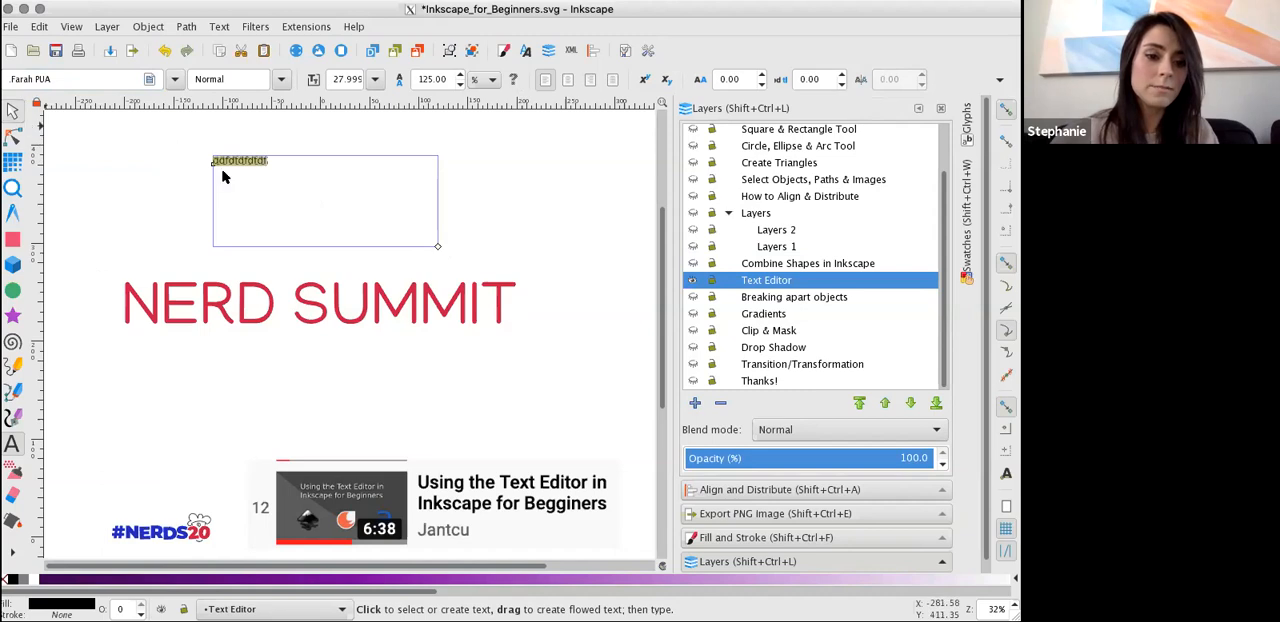
Scale the flowed text object up to about 269 by 38 mm.
{"action": "left_click", "coordinate": [12, 111]}
{"action": "left_click", "coordinate": [248, 168]}
{"action": "left_click", "coordinate": [264, 165]}
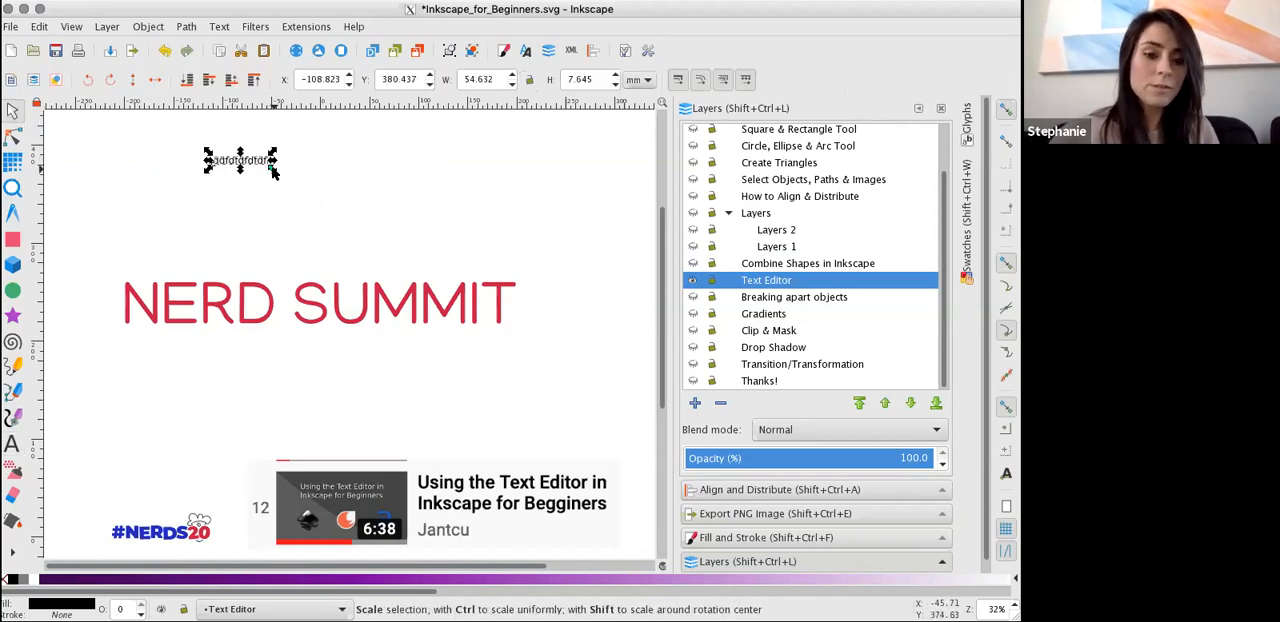
{"action": "left_click_drag", "start_coordinate": [274, 171], "coordinate": [487, 286]}
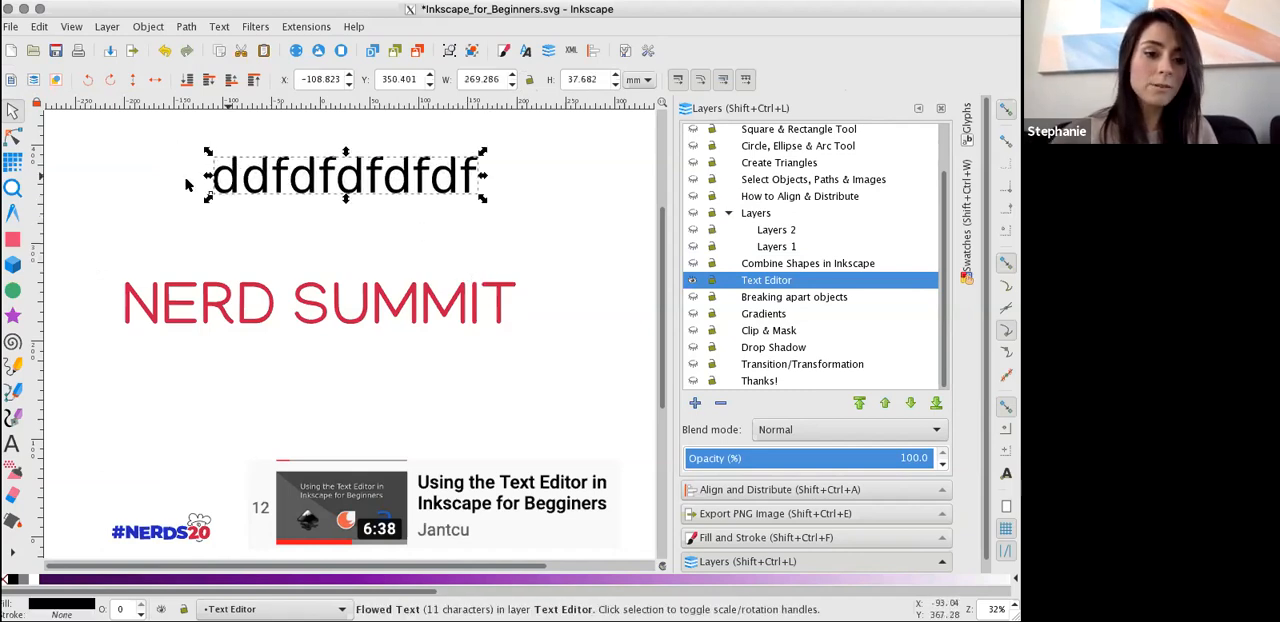
Inspect the enlarged text and its frame with the Text tool, and delete the flowed text object.
{"action": "left_click", "coordinate": [12, 446]}
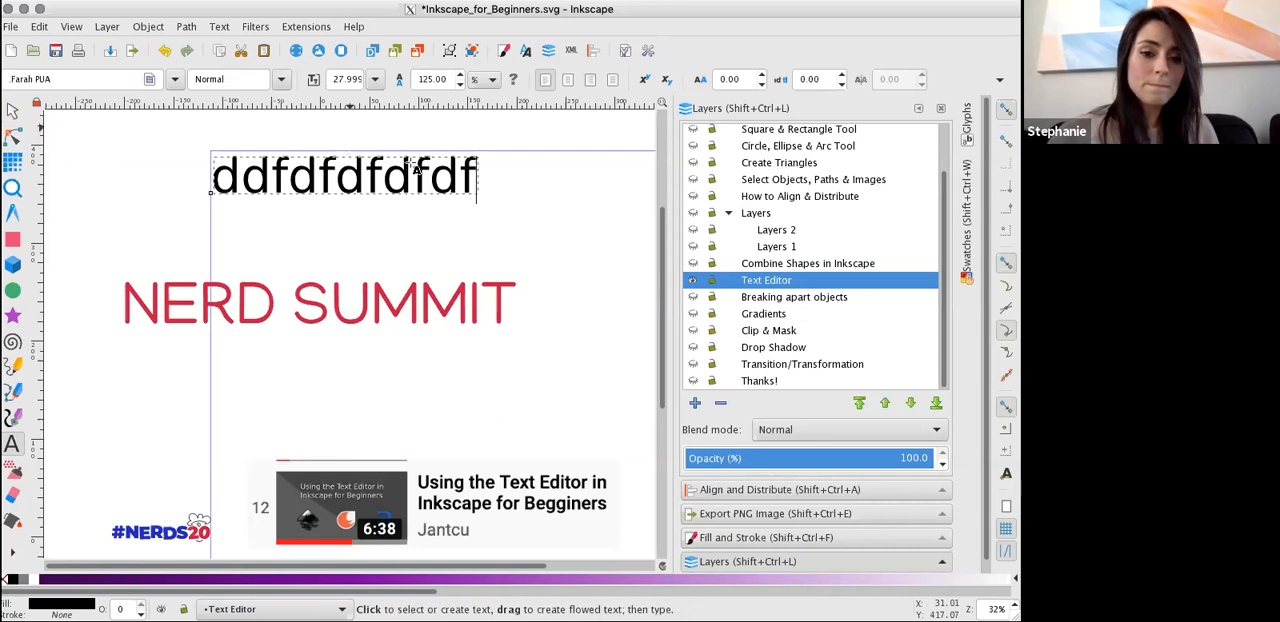
{"action": "double_click", "coordinate": [376, 172]}
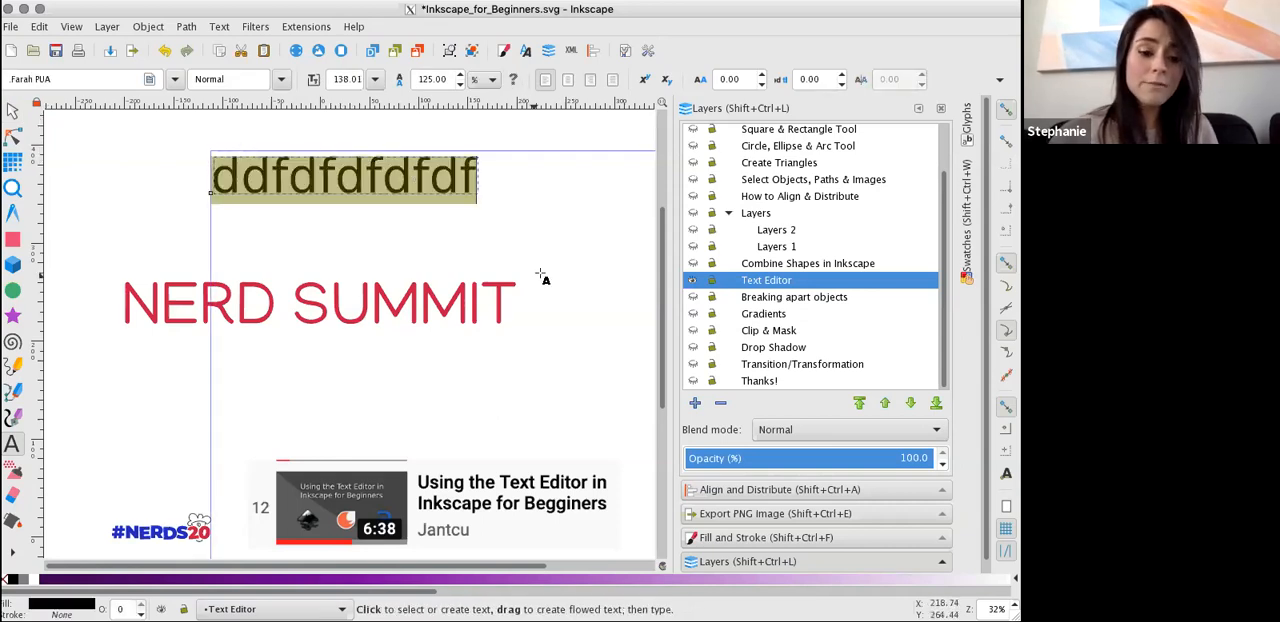
{"action": "left_click_drag", "start_coordinate": [526, 567], "coordinate": [634, 567]}
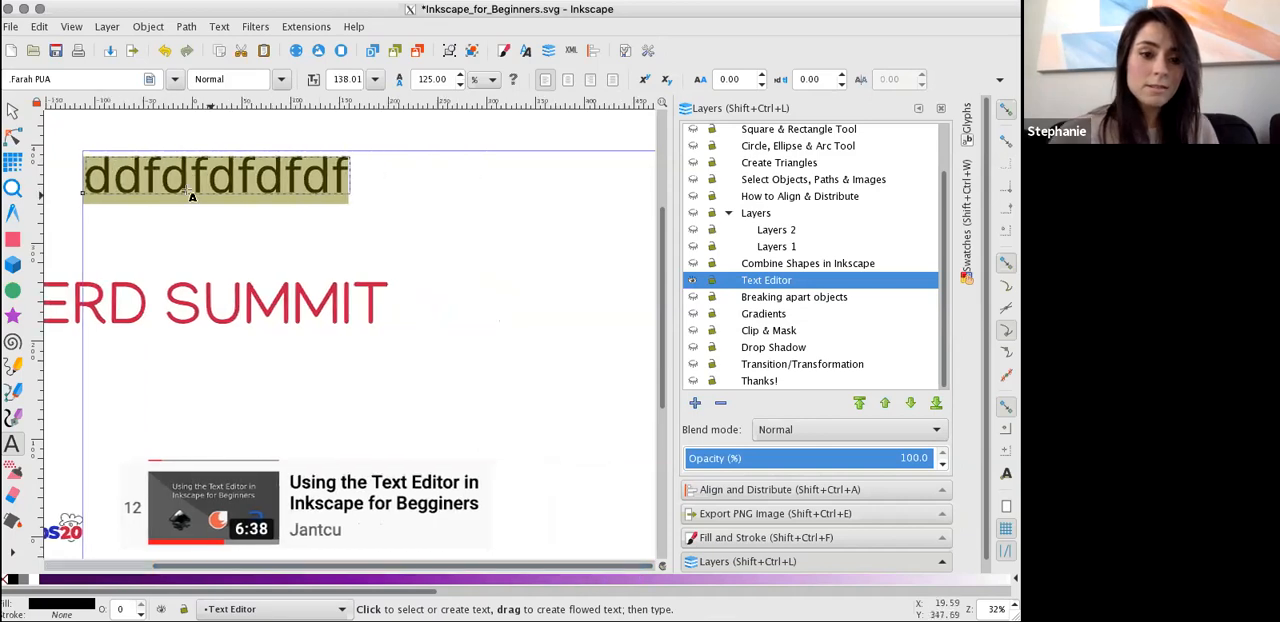
{"action": "scroll", "coordinate": [232, 554], "scroll_direction": "left", "scroll_amount": 2}
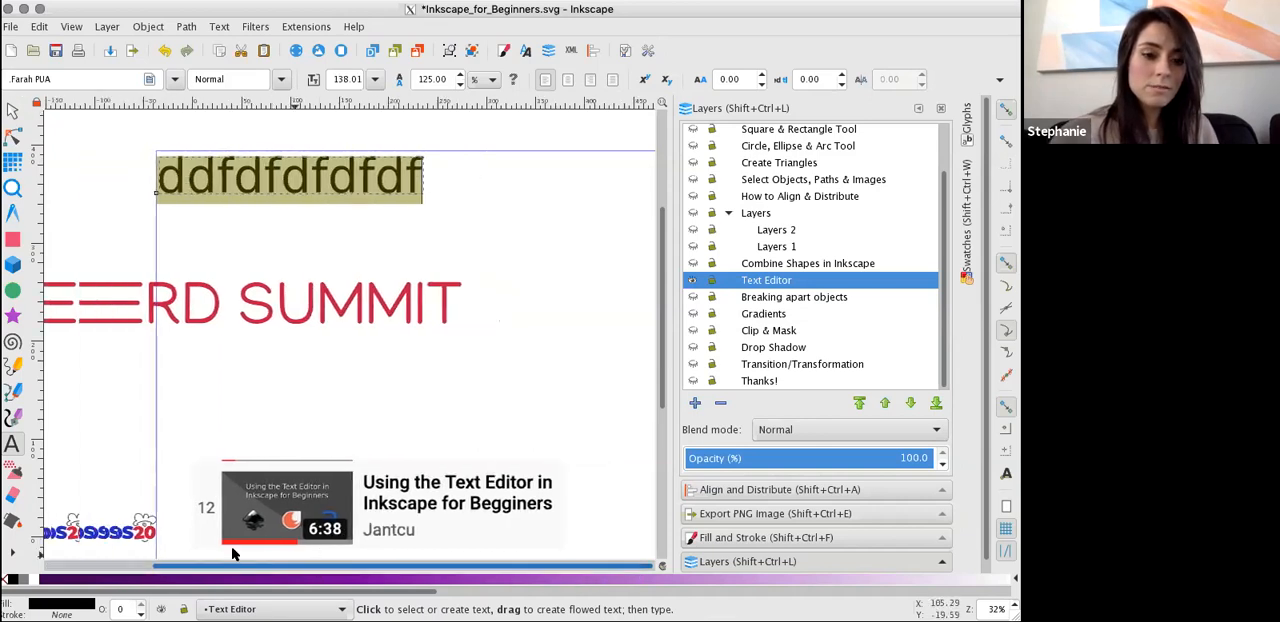
{"action": "scroll", "coordinate": [232, 554], "scroll_direction": "left", "scroll_amount": 2}
{"action": "left_click", "coordinate": [13, 109]}
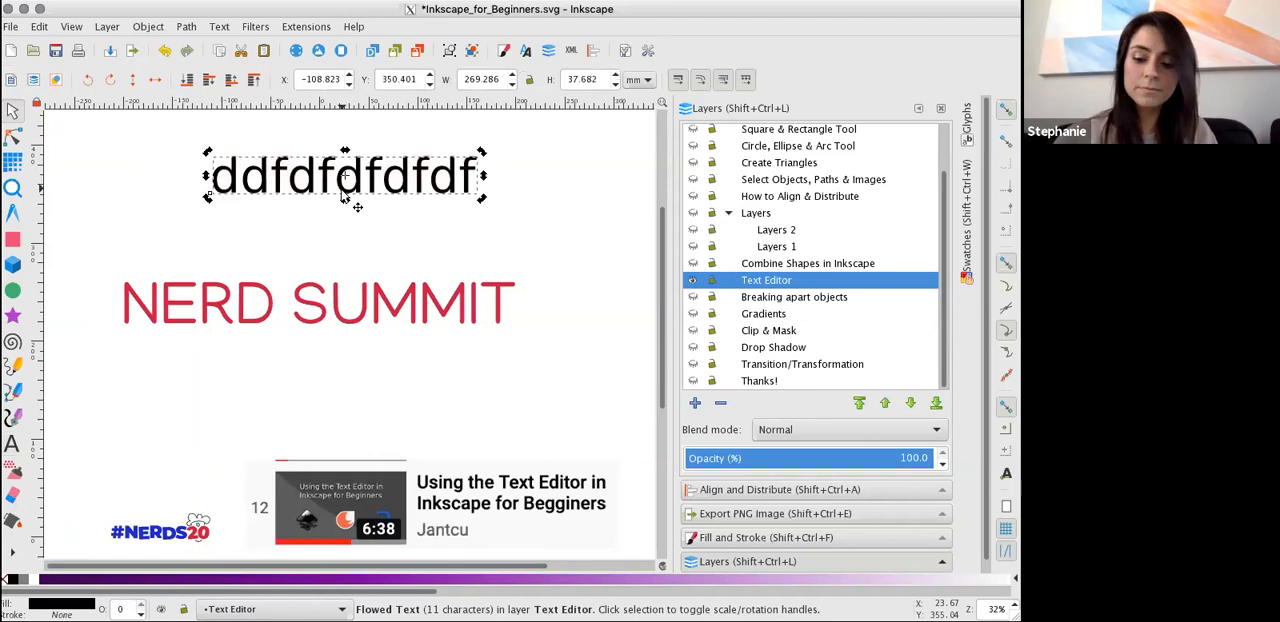
{"action": "key", "text": "Delete"}
Append "dfdfdfdfdf" to the end of the NERD SUMMIT text and add a second line reading "dfdf".
{"action": "left_click", "coordinate": [12, 443]}
{"action": "left_click", "coordinate": [419, 310]}
{"action": "left_click", "coordinate": [506, 308]}
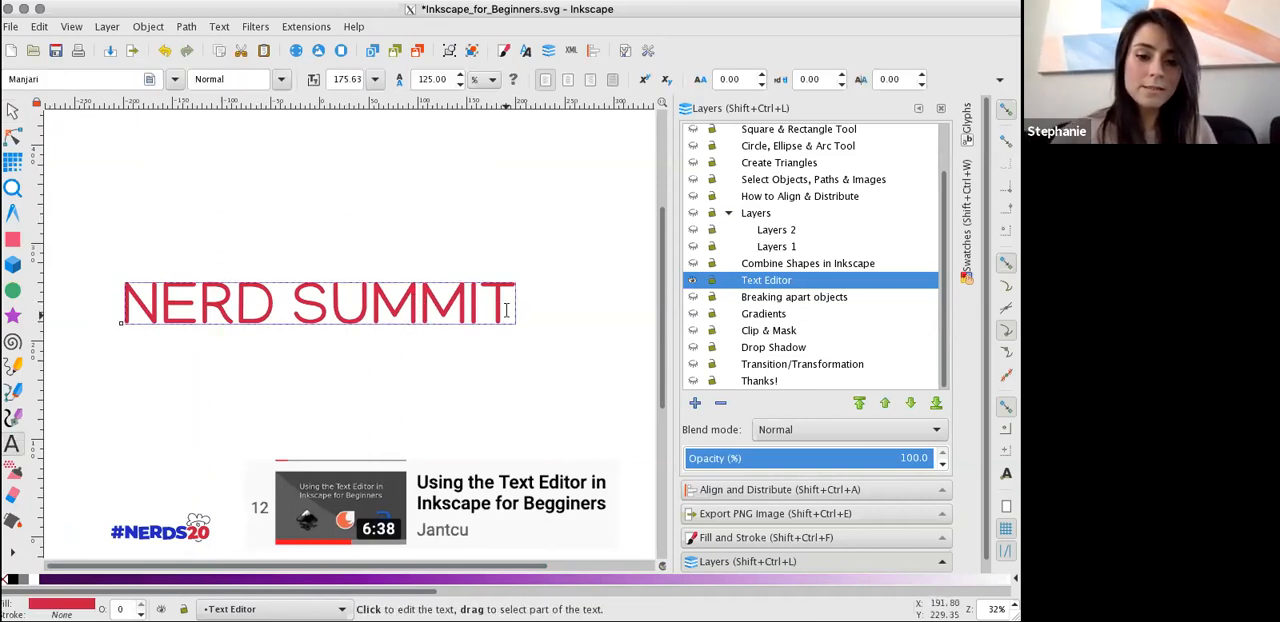
{"action": "type", "text": "dfdfdfdfdfdf"}
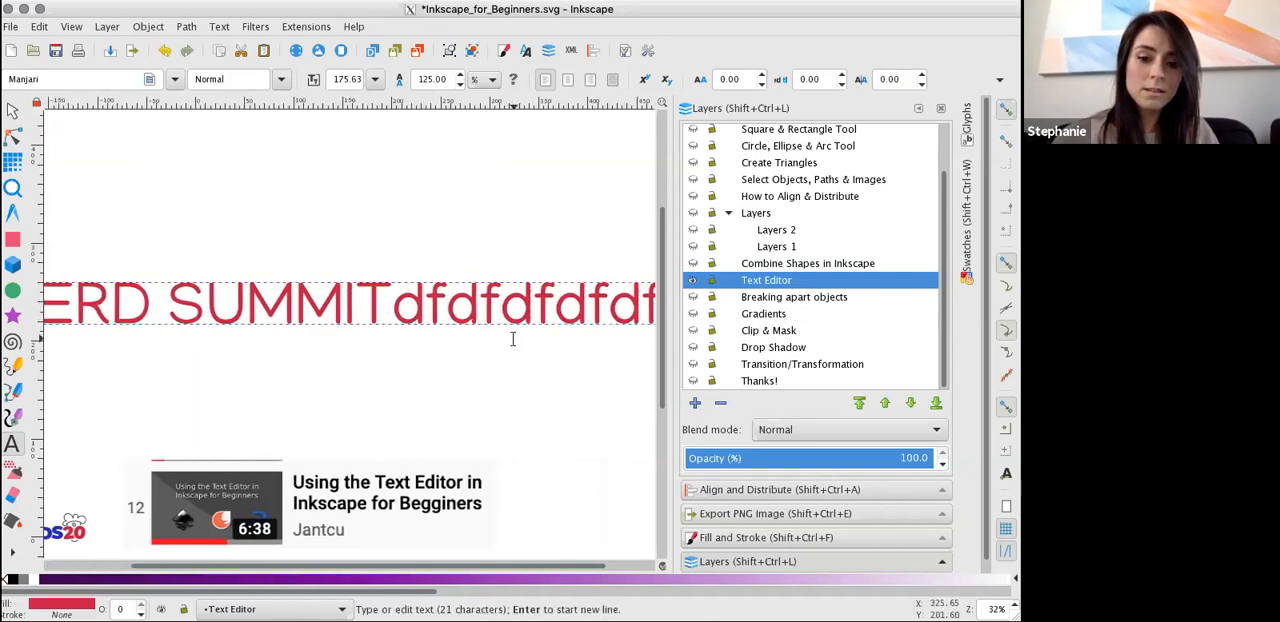
{"action": "key", "text": "Return"}
{"action": "type", "text": "dfdfdf"}
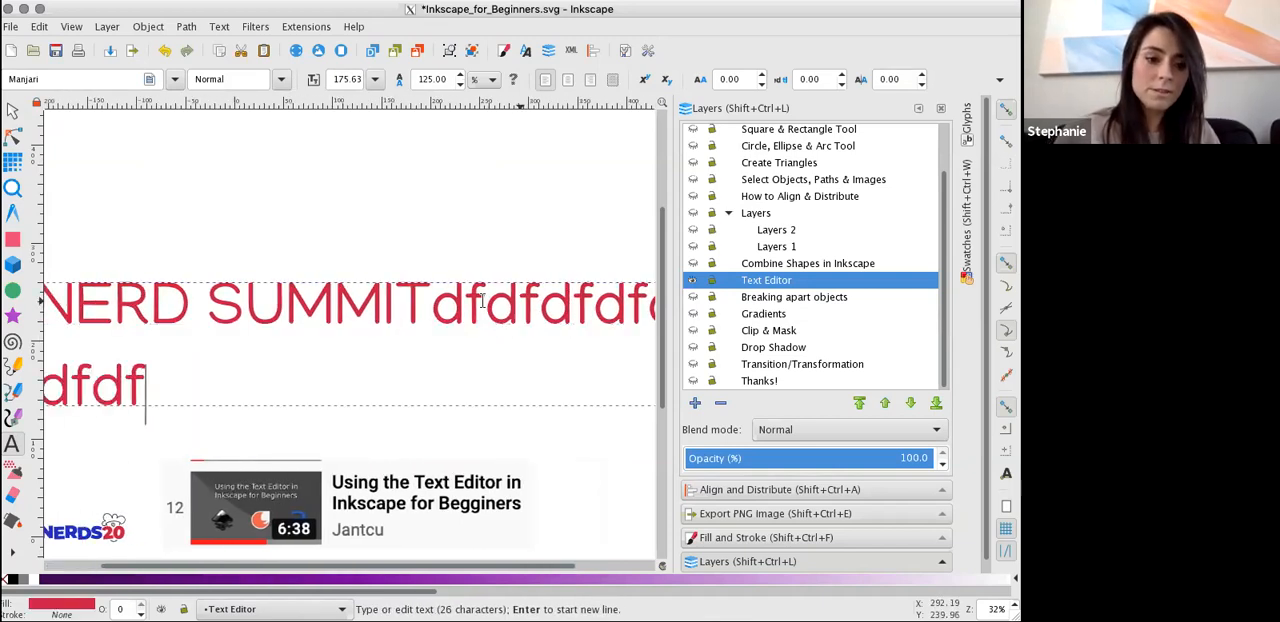
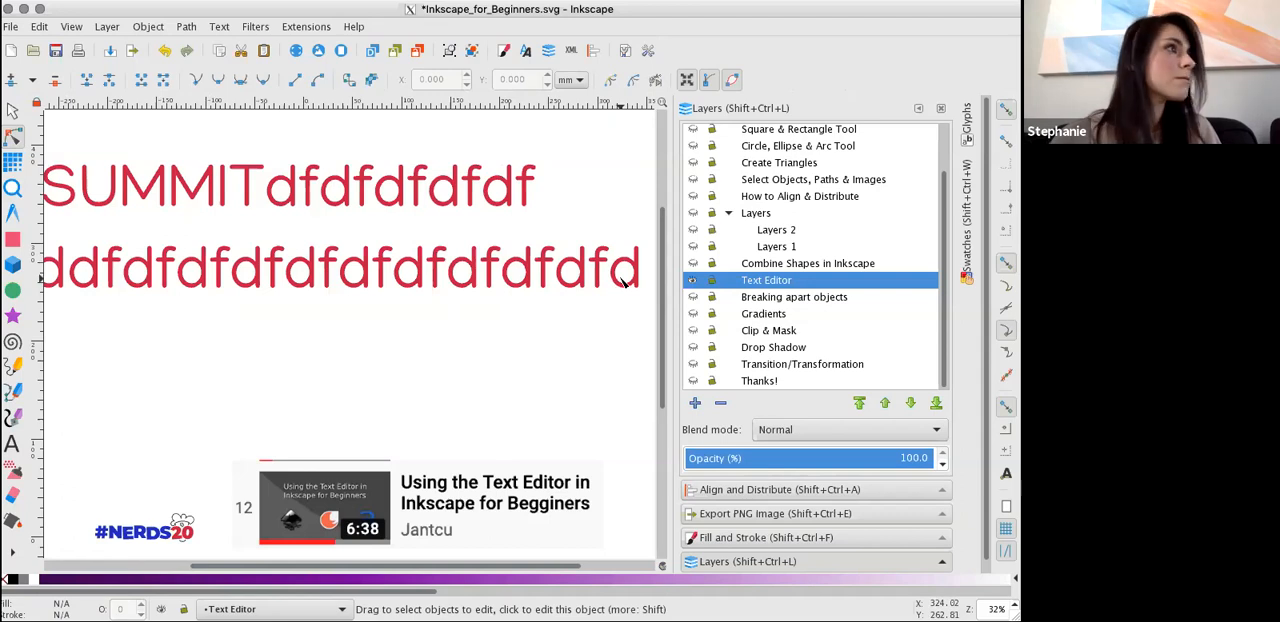
Move the two-line text rightward to about X -203 mm so its start is in view, and check it for editable nodes.
{"action": "left_click", "coordinate": [15, 110]}
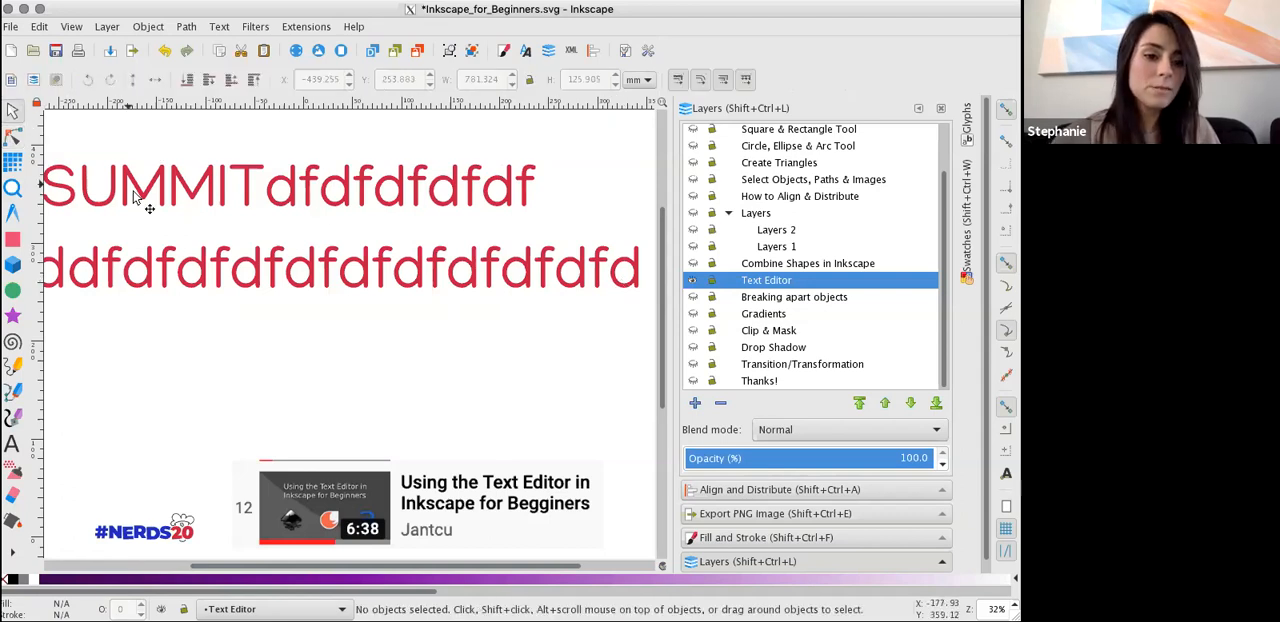
{"action": "left_click", "coordinate": [122, 190]}
{"action": "left_click", "coordinate": [140, 195]}
{"action": "left_click_drag", "start_coordinate": [124, 176], "coordinate": [364, 193]}
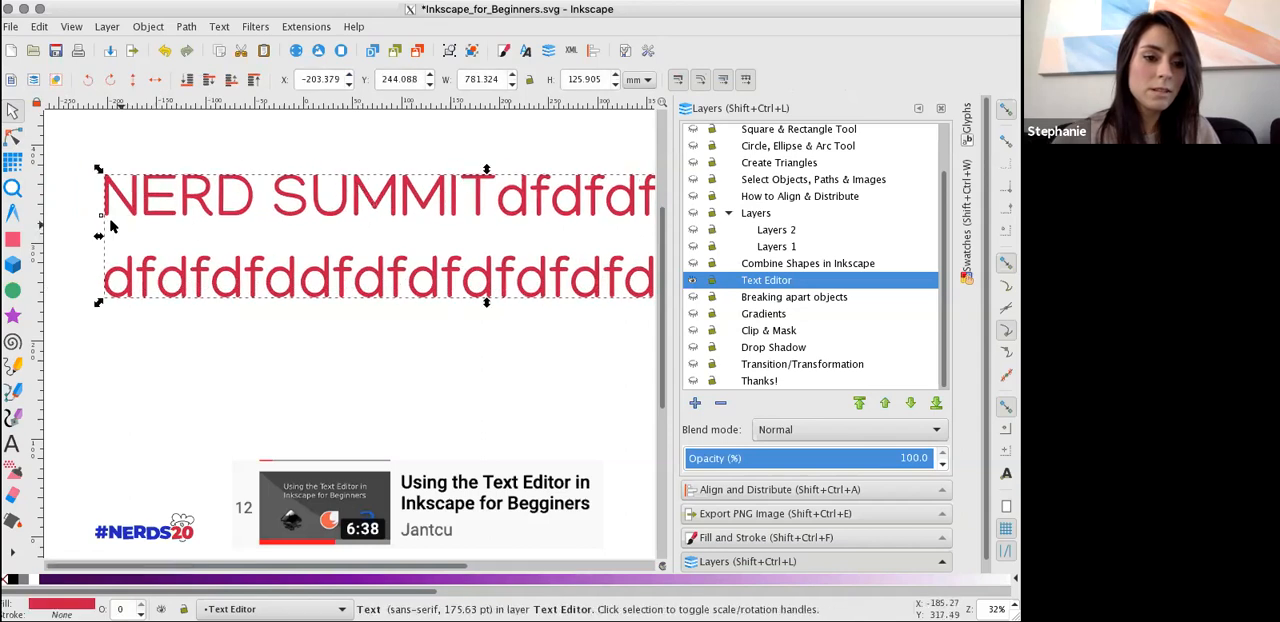
{"action": "left_click", "coordinate": [13, 135]}
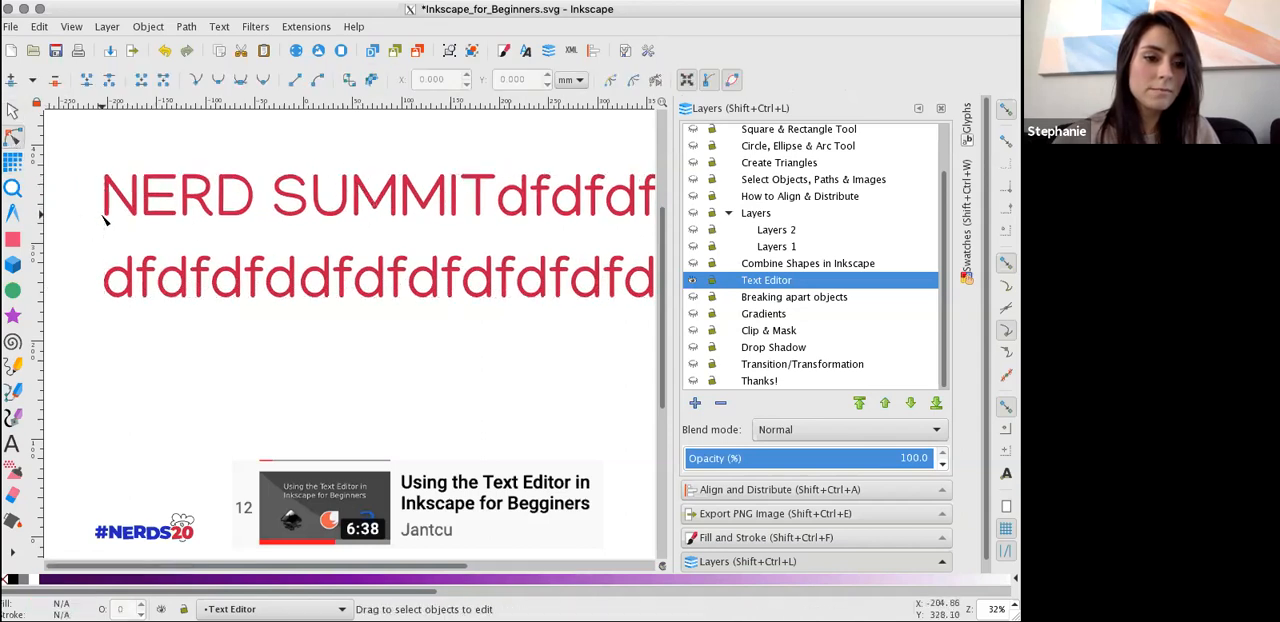
{"action": "key", "text": "s"}
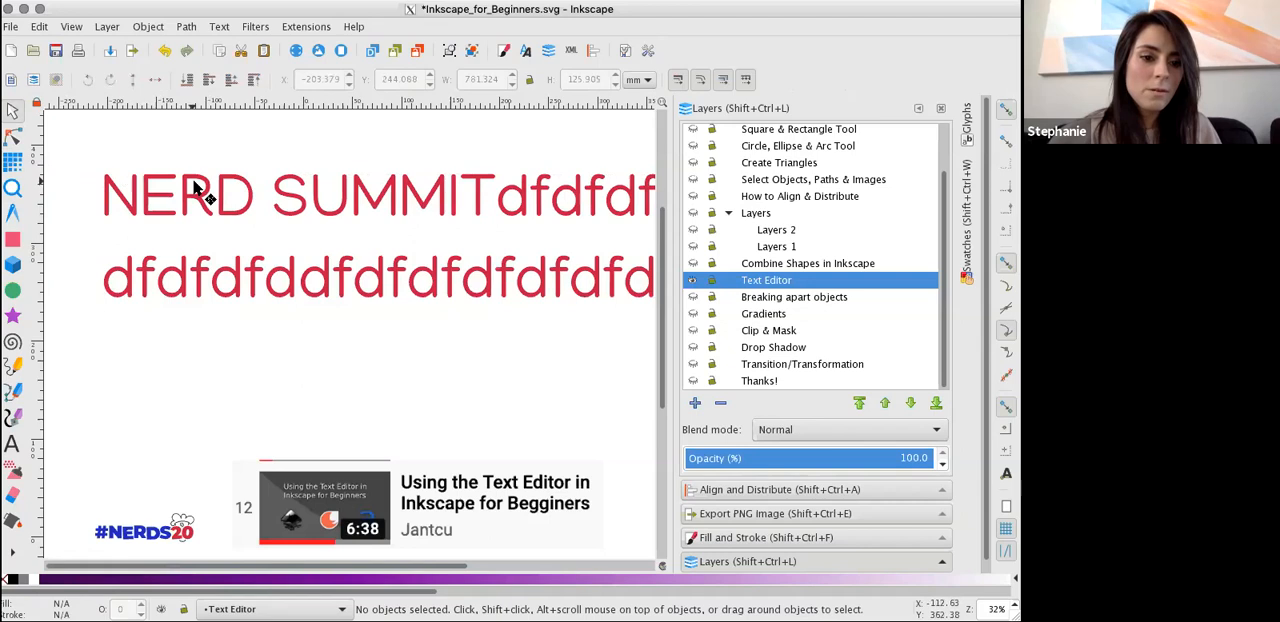
Shift the two-line text leftward until its end is in view and try narrowing it to about 538 mm wide.
{"action": "left_click", "coordinate": [242, 195]}
{"action": "left_click_drag", "start_coordinate": [242, 189], "coordinate": [37, 179]}
{"action": "left_click_drag", "start_coordinate": [420, 258], "coordinate": [216, 268]}
{"action": "left_click_drag", "start_coordinate": [466, 235], "coordinate": [229, 237]}
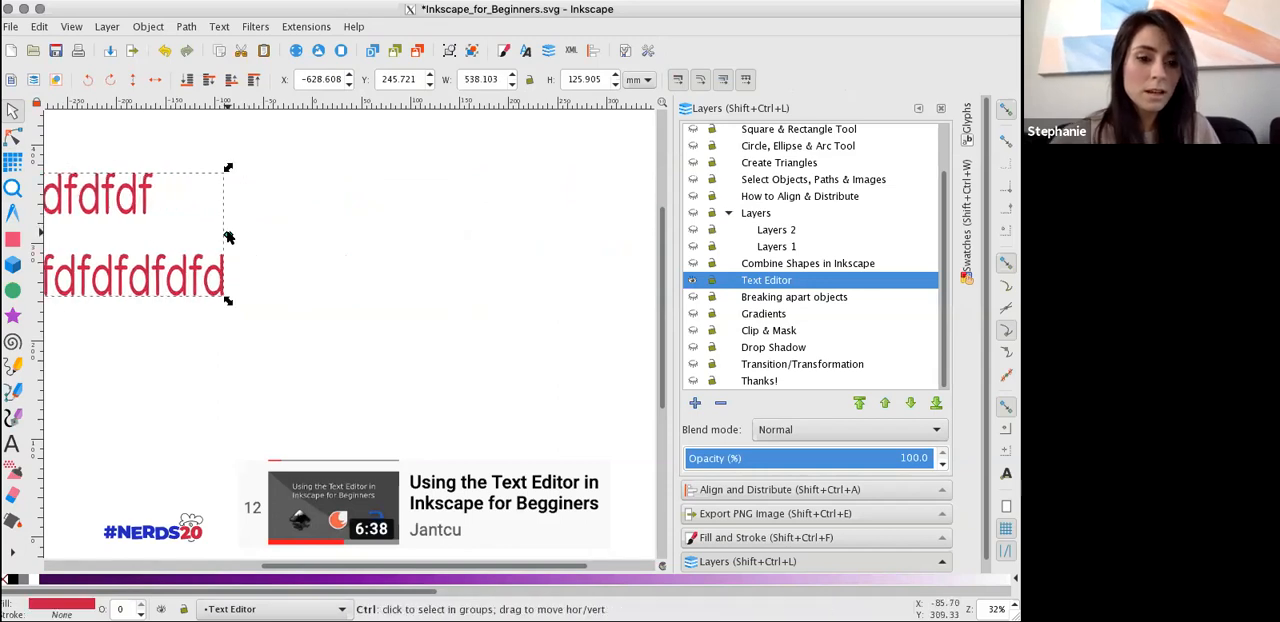
{"action": "key", "text": "ctrl+z"}
Delete the extra letters and the second line so only NERD SUMMIT remains, and move the text to about X -171, Y 245 mm.
{"action": "left_click", "coordinate": [20, 441]}
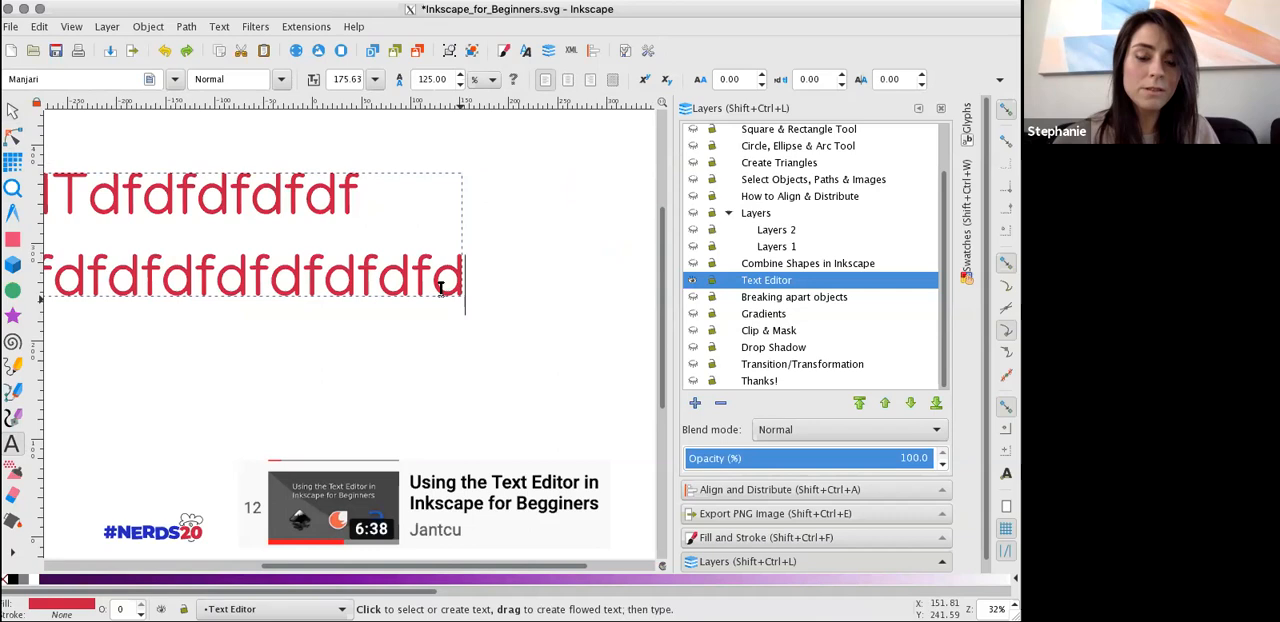
{"action": "left_click", "coordinate": [12, 110]}
{"action": "left_click_drag", "start_coordinate": [170, 207], "coordinate": [558, 320]}
{"action": "double_click", "coordinate": [367, 218]}
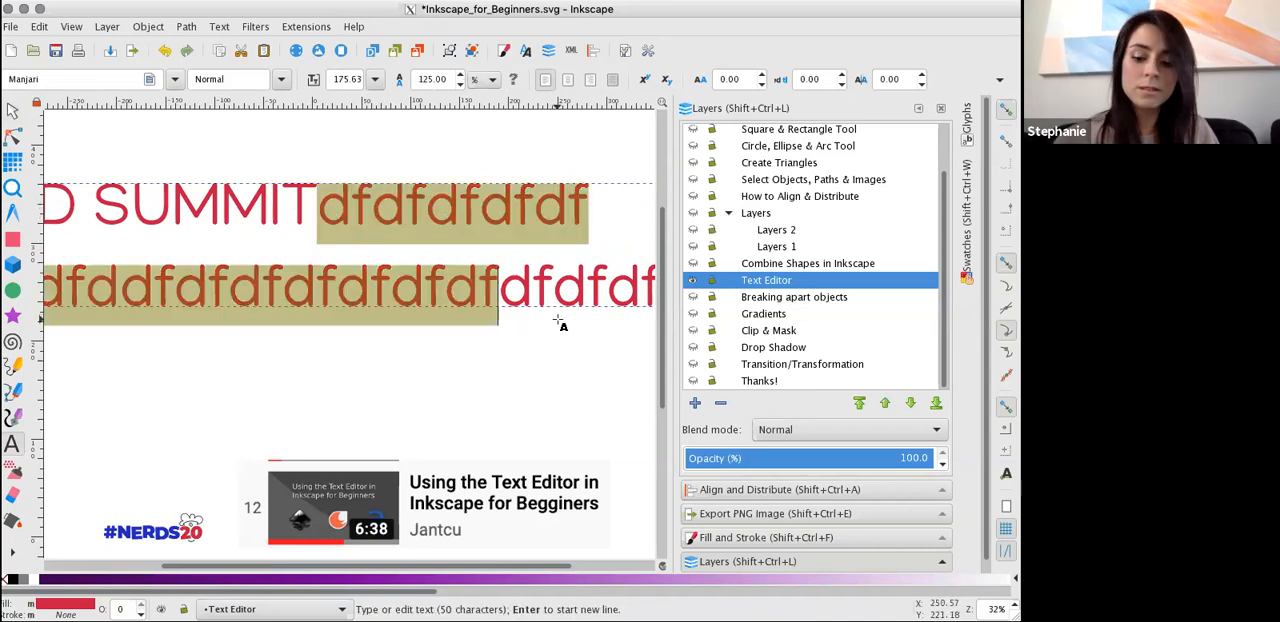
{"action": "key", "text": "BackSpace"}
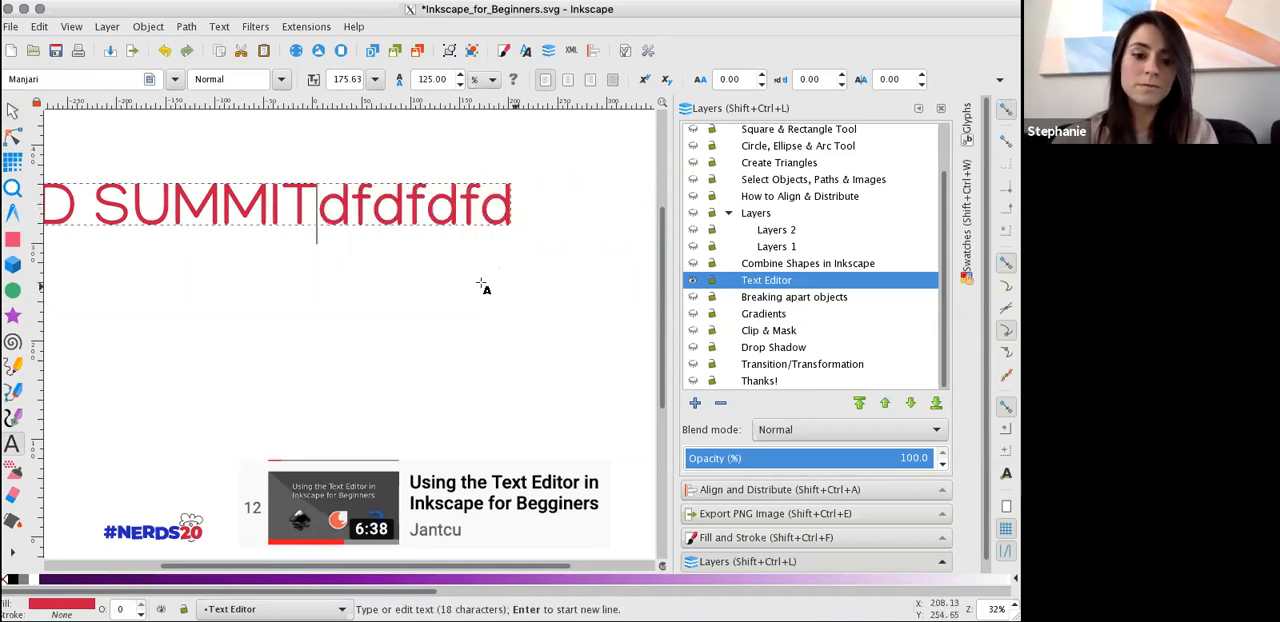
{"action": "double_click", "coordinate": [328, 207]}
{"action": "left_click", "coordinate": [321, 207]}
{"action": "left_click_drag", "start_coordinate": [321, 207], "coordinate": [514, 210]}
{"action": "key", "text": "BackSpace"}
{"action": "left_click", "coordinate": [12, 110]}
{"action": "left_click_drag", "start_coordinate": [174, 207], "coordinate": [519, 264]}
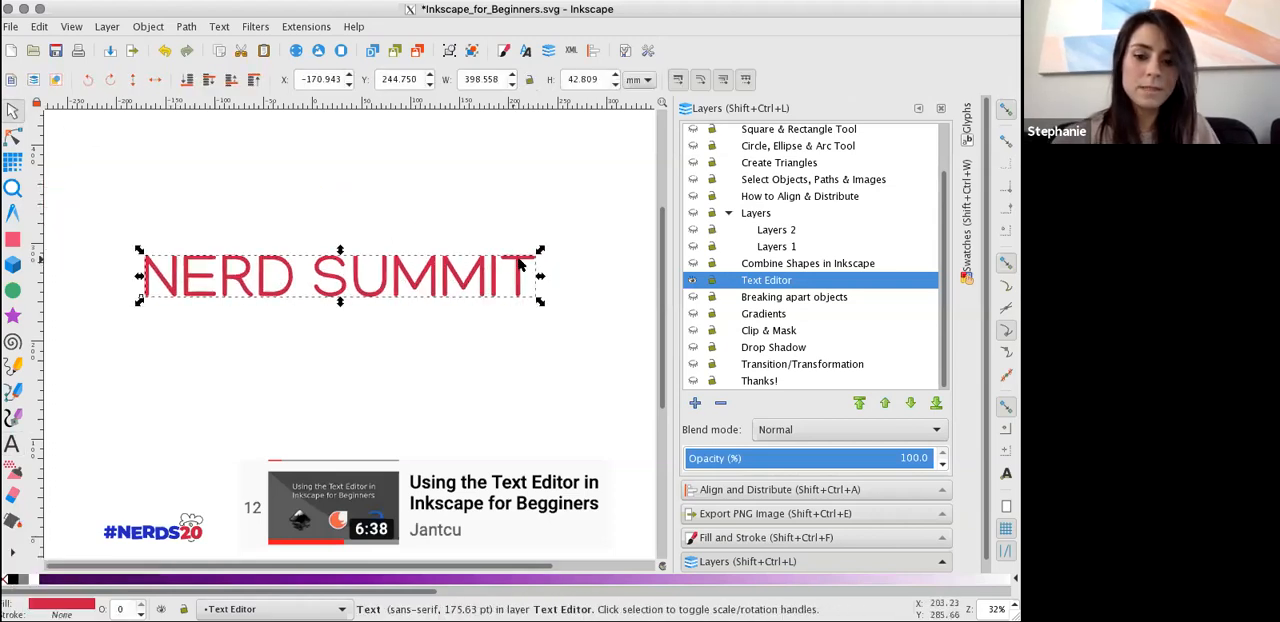
Hide the Text Editor layer, show the Breaking apart objects layer and select its NERD SUMMIT text.
{"action": "left_click", "coordinate": [693, 282]}
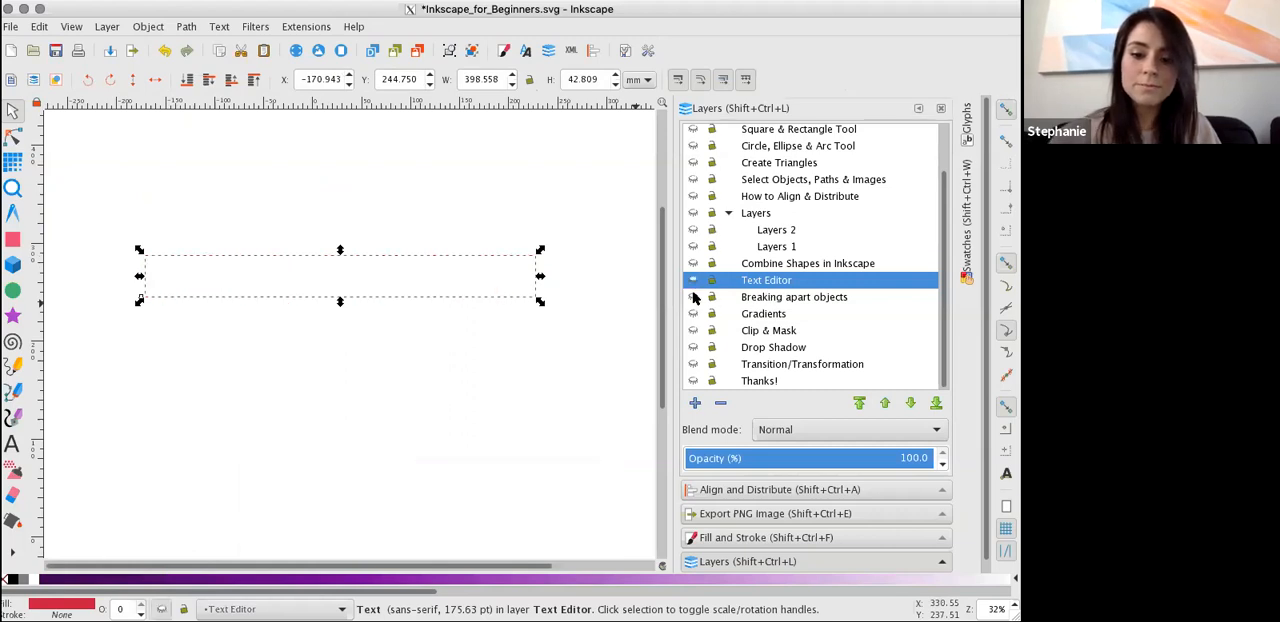
{"action": "left_click", "coordinate": [692, 297]}
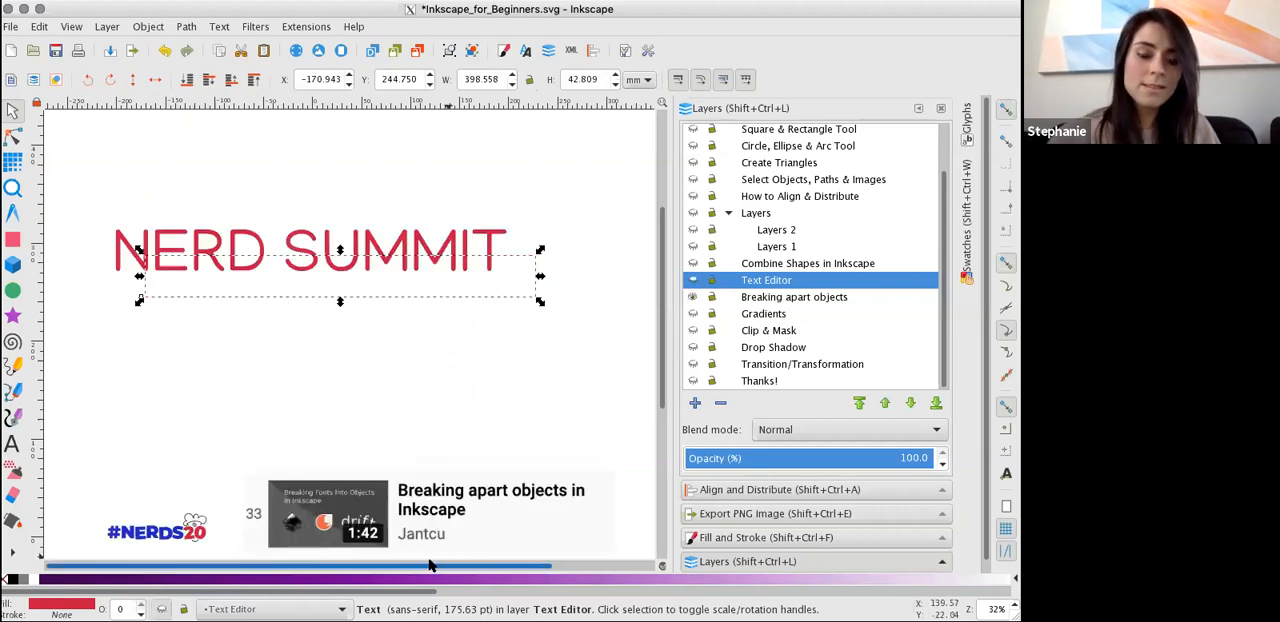
{"action": "left_click", "coordinate": [377, 245]}
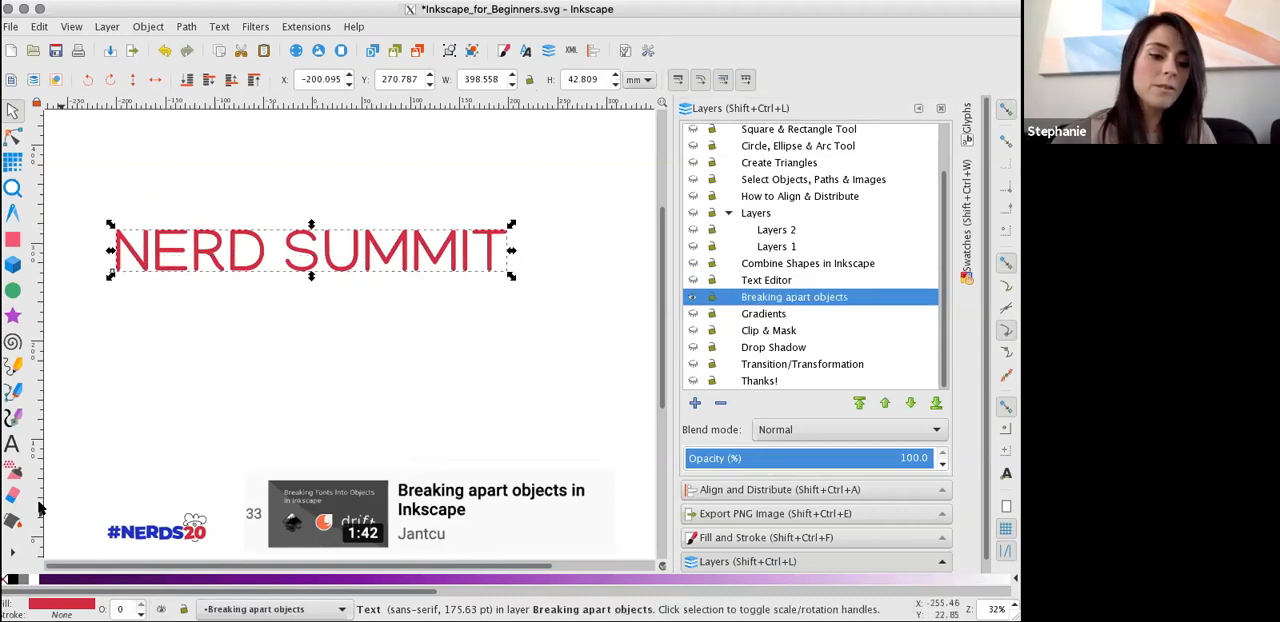
Convert the NERD SUMMIT text on the Breaking apart objects layer with Object to Path.
{"action": "left_click", "coordinate": [12, 444]}
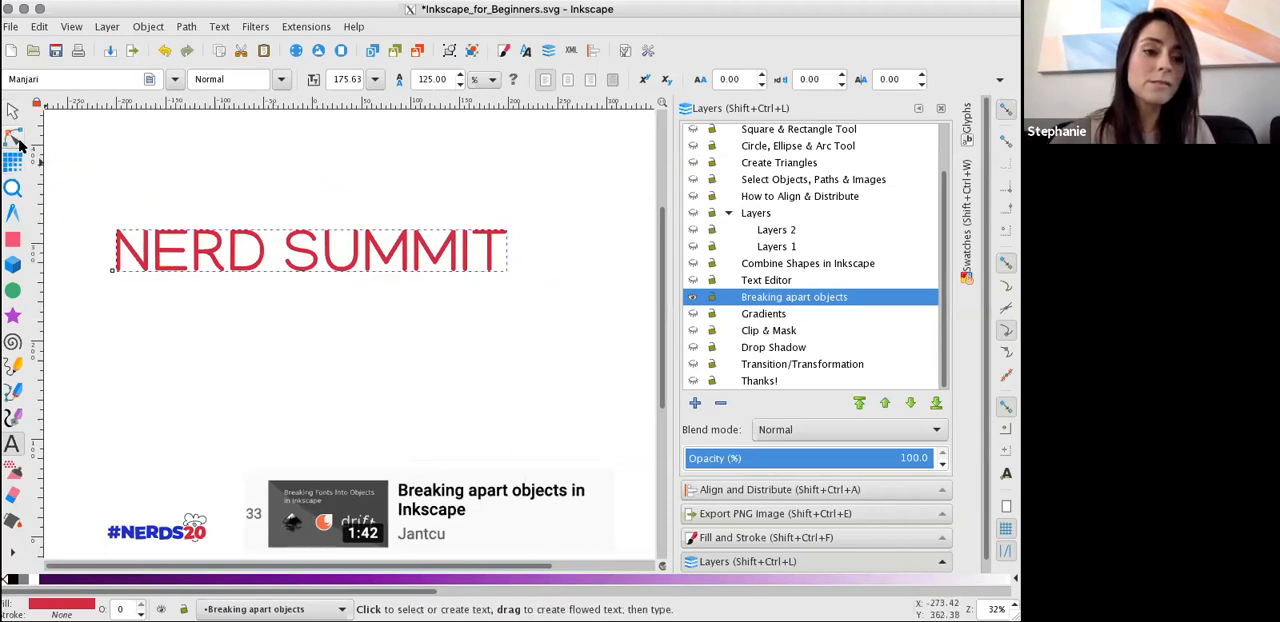
{"action": "left_click", "coordinate": [147, 26]}
{"action": "mouse_move", "coordinate": [176, 22]}
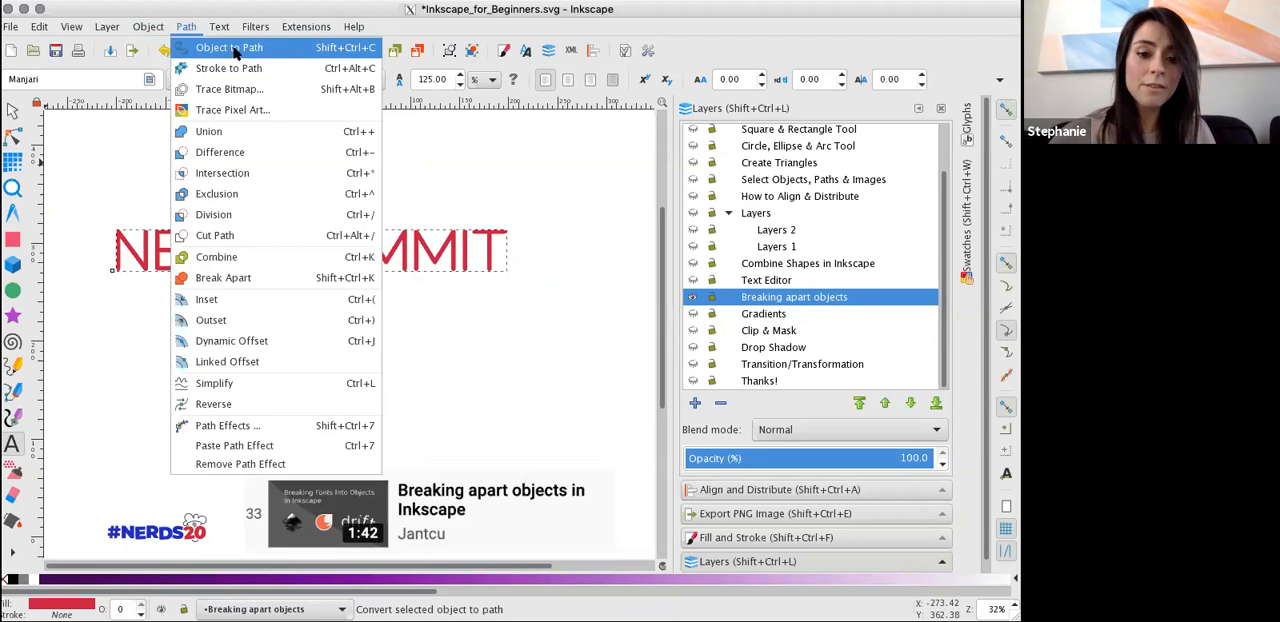
{"action": "left_click", "coordinate": [235, 50]}
{"action": "left_click", "coordinate": [12, 110]}
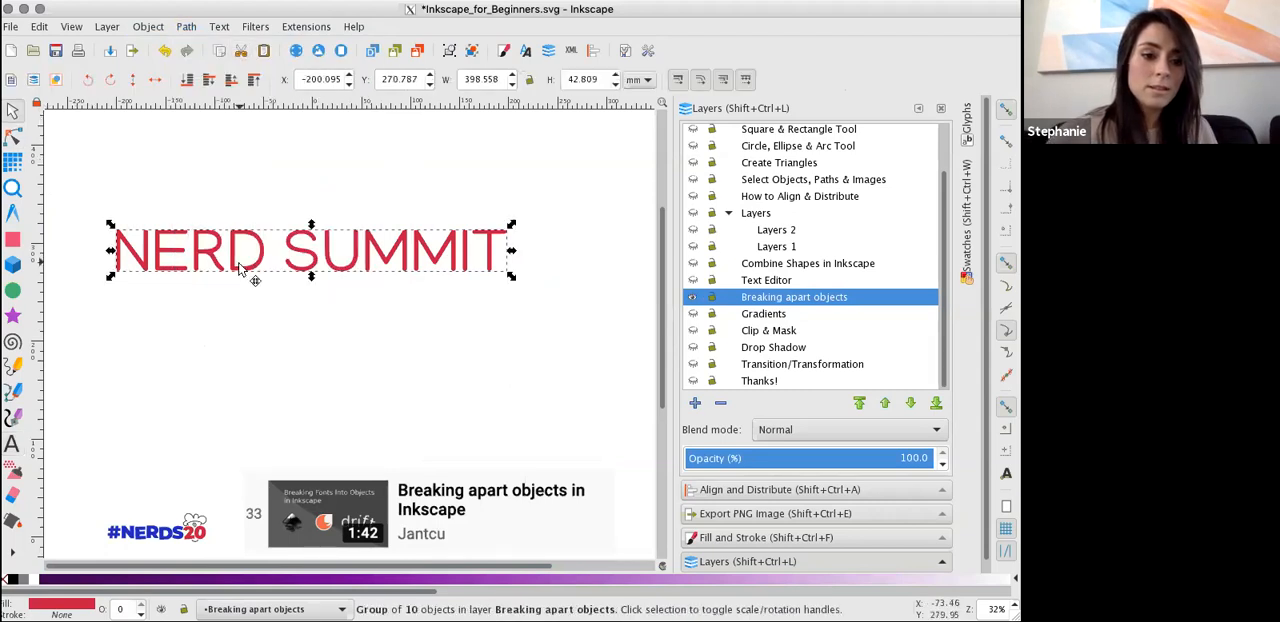
{"action": "left_click", "coordinate": [186, 26]}
{"action": "left_click", "coordinate": [220, 50]}
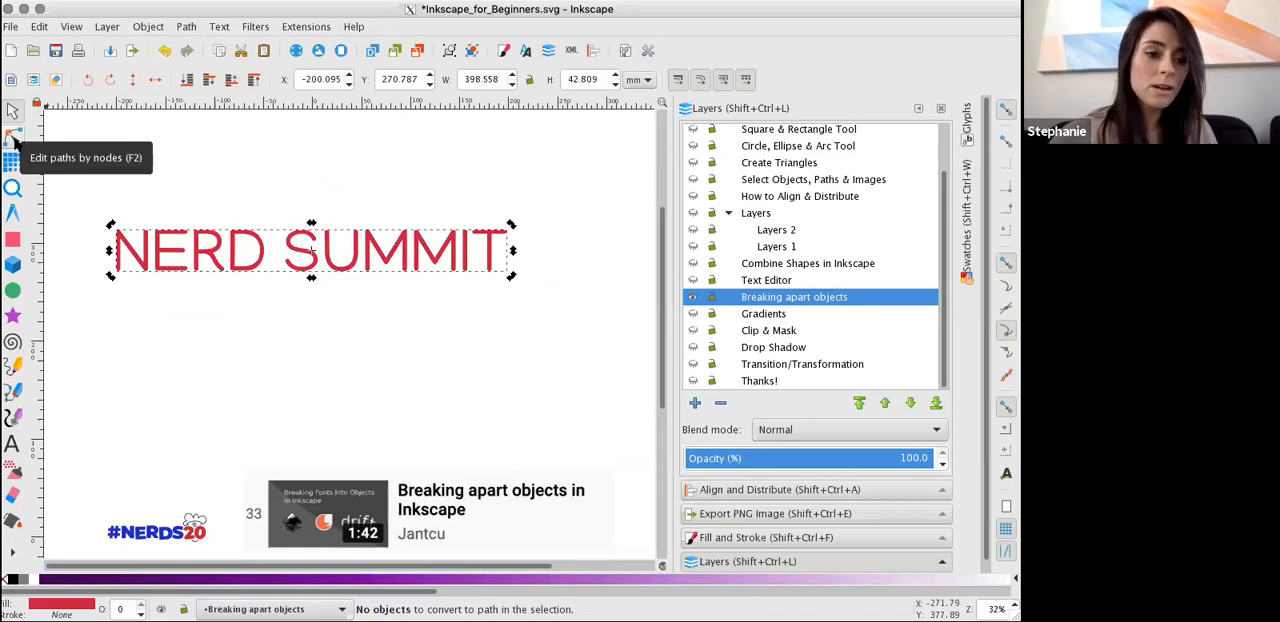
Inspect the nodes of individual letters in NERD SUMMIT, from the D through to the final T.
{"action": "left_click", "coordinate": [14, 141]}
{"action": "left_click", "coordinate": [232, 272]}
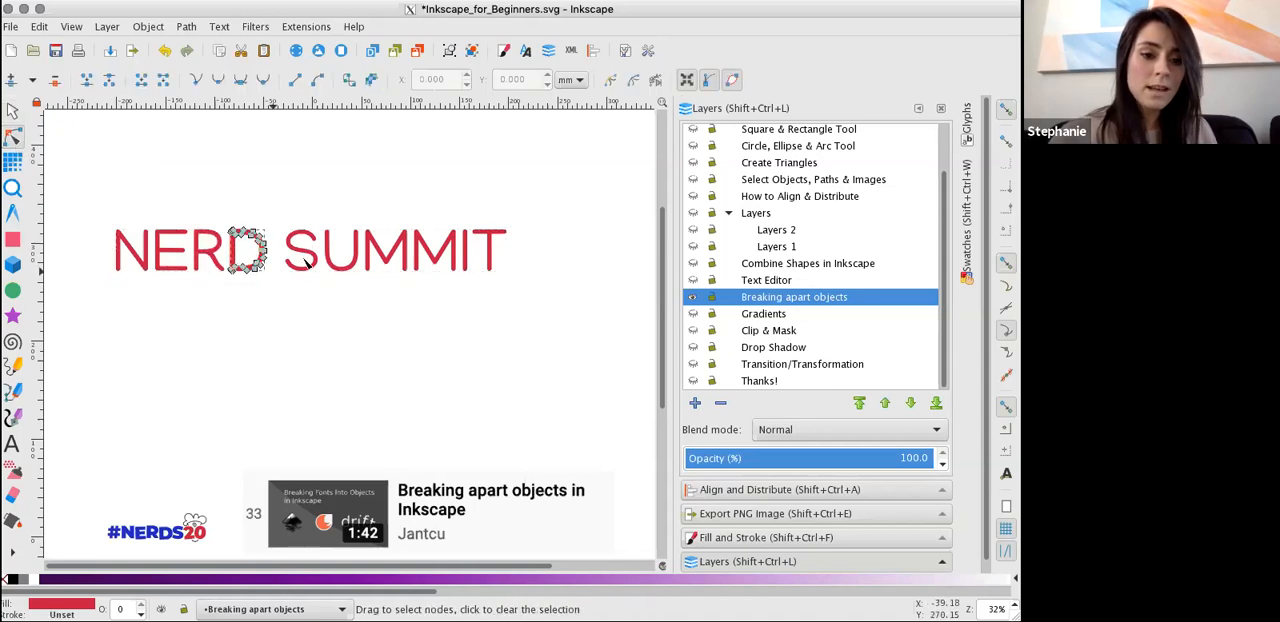
{"action": "left_click", "coordinate": [300, 260]}
{"action": "left_click", "coordinate": [352, 250]}
{"action": "left_click", "coordinate": [404, 252]}
{"action": "left_click", "coordinate": [420, 249]}
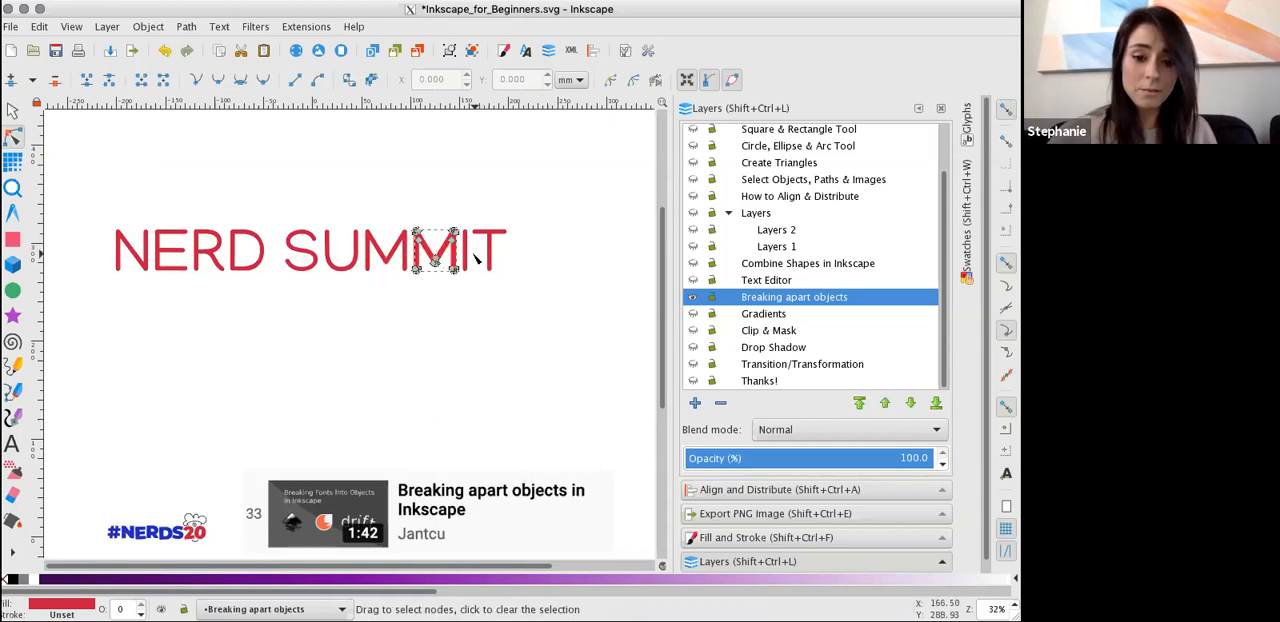
{"action": "left_click", "coordinate": [467, 252]}
{"action": "left_click", "coordinate": [491, 258]}
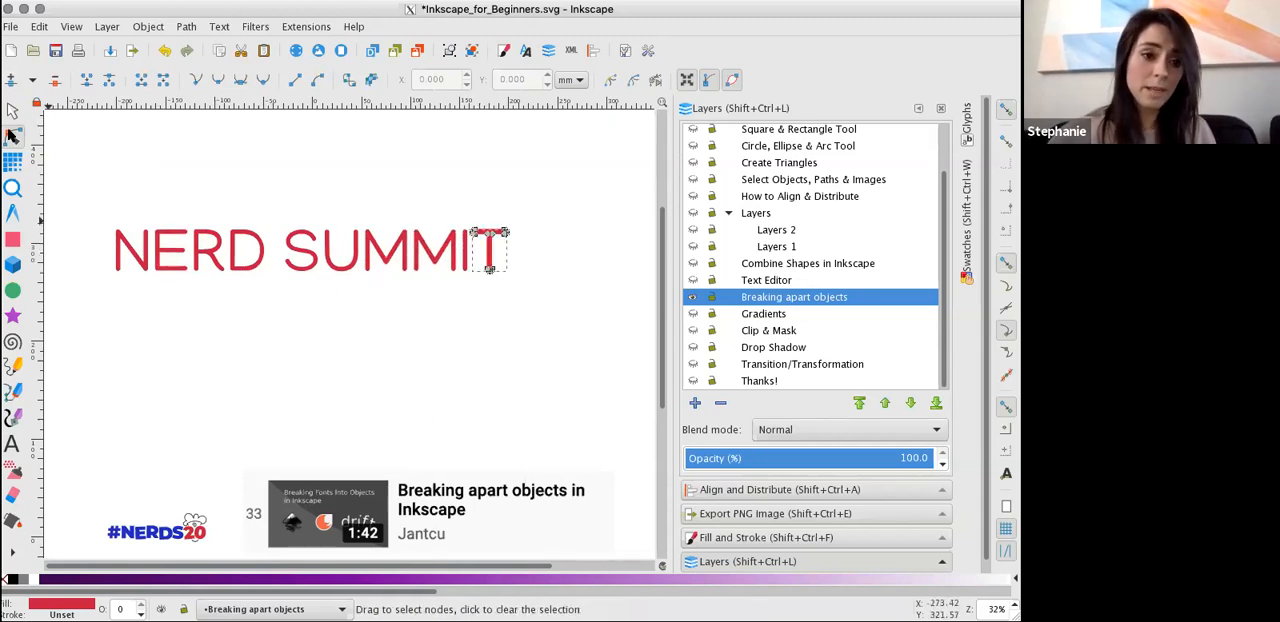
Select the converted NERD SUMMIT group and ungroup it into separate letter paths.
{"action": "left_click", "coordinate": [12, 112]}
{"action": "left_click_drag", "start_coordinate": [100, 191], "coordinate": [630, 330]}
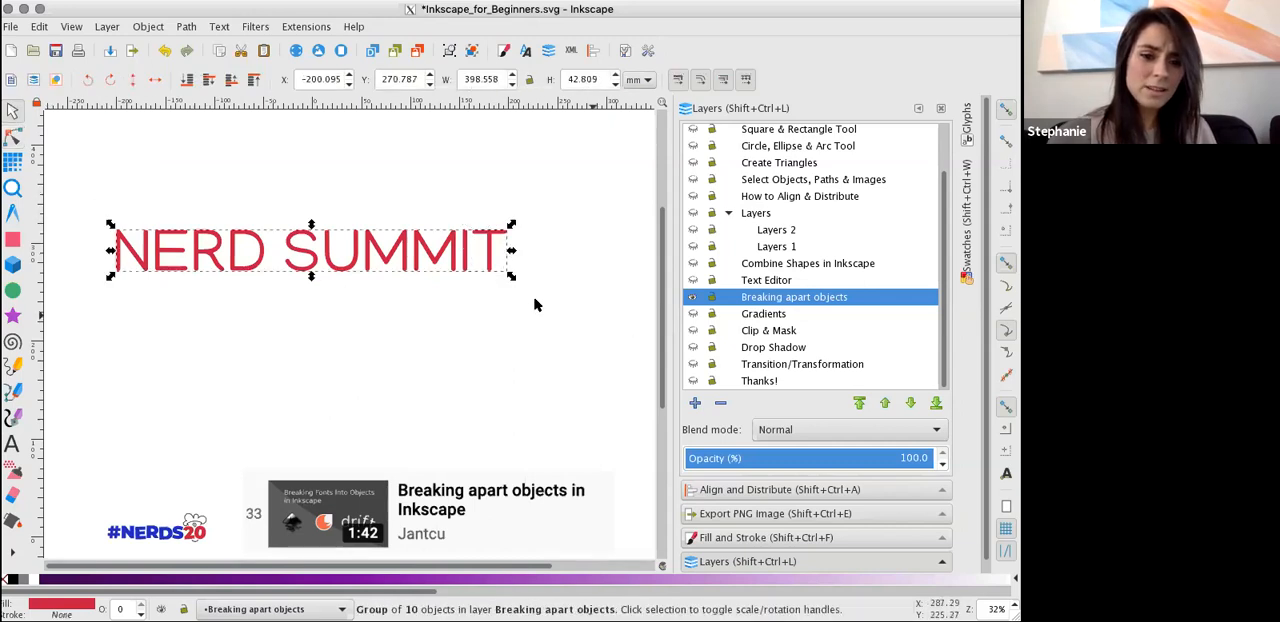
{"action": "right_click", "coordinate": [409, 256]}
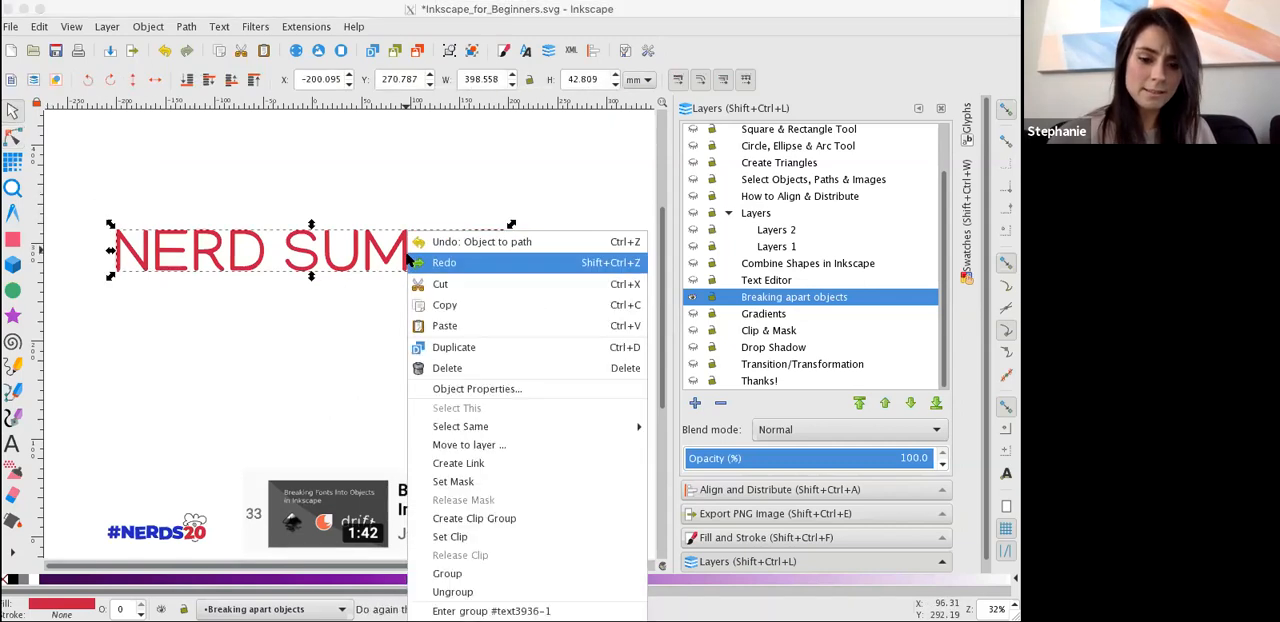
{"action": "left_click", "coordinate": [480, 591]}
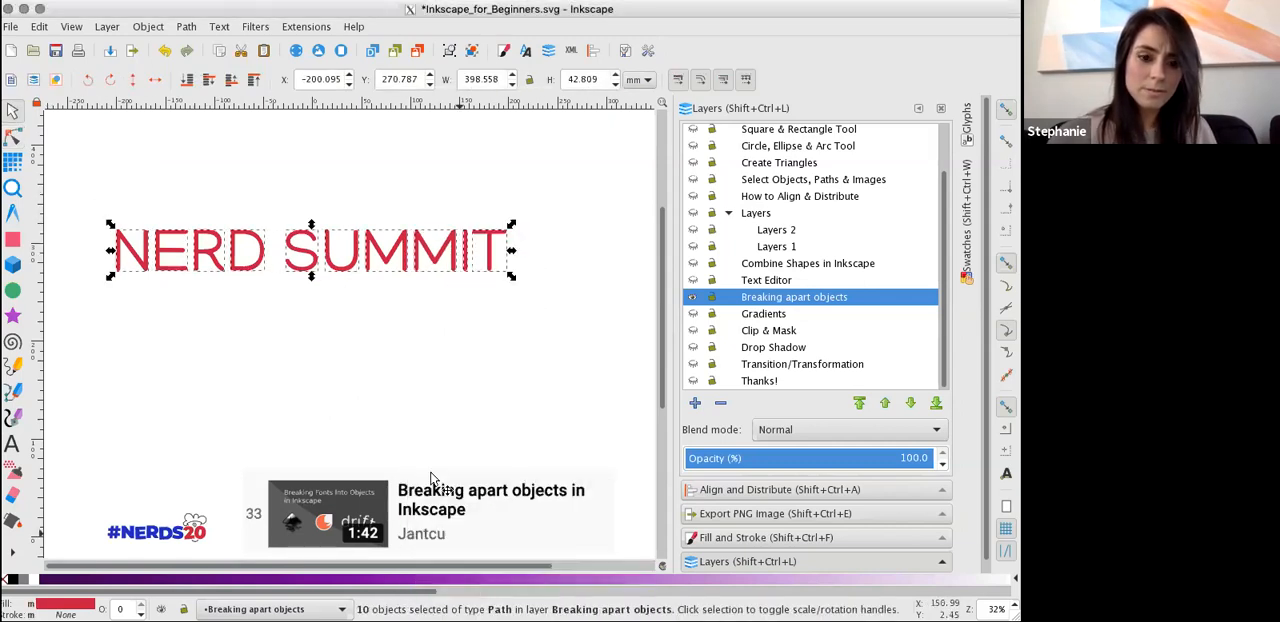
{"action": "right_click", "coordinate": [395, 246]}
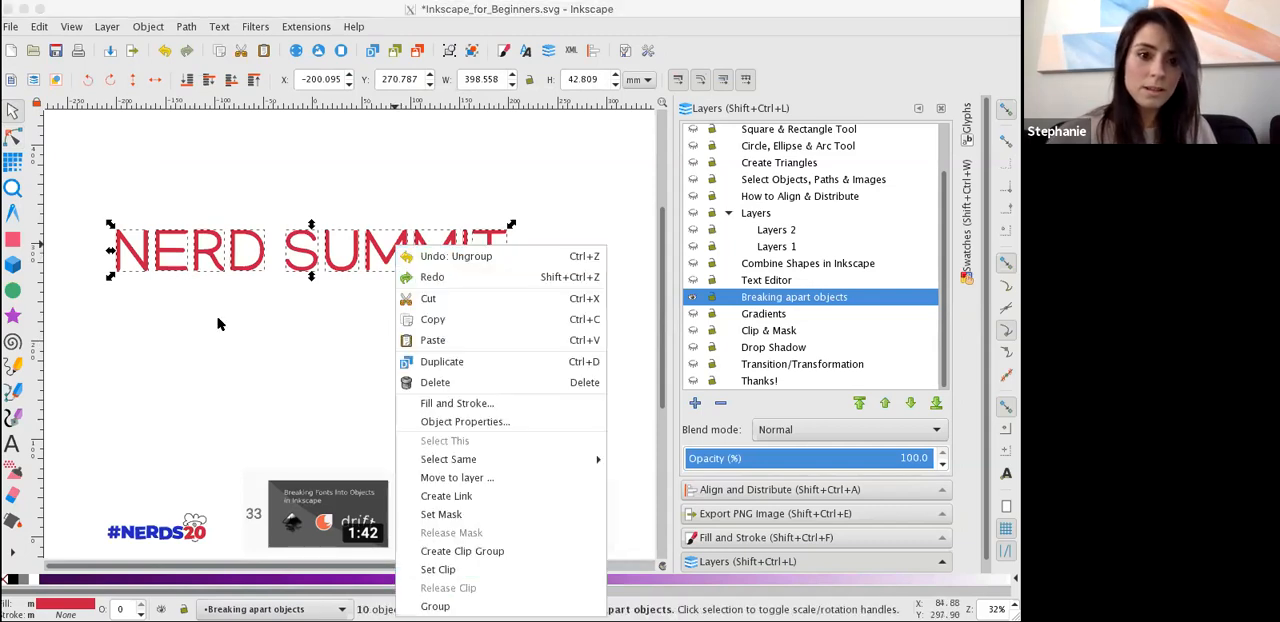
{"action": "left_click", "coordinate": [220, 323]}
Move the T, the I and the second M of SUMMIT individually out of the word to spots below it.
{"action": "left_click_drag", "start_coordinate": [95, 191], "coordinate": [384, 290]}
{"action": "left_click", "coordinate": [502, 258]}
{"action": "left_click", "coordinate": [489, 256]}
{"action": "left_click_drag", "start_coordinate": [489, 256], "coordinate": [577, 355]}
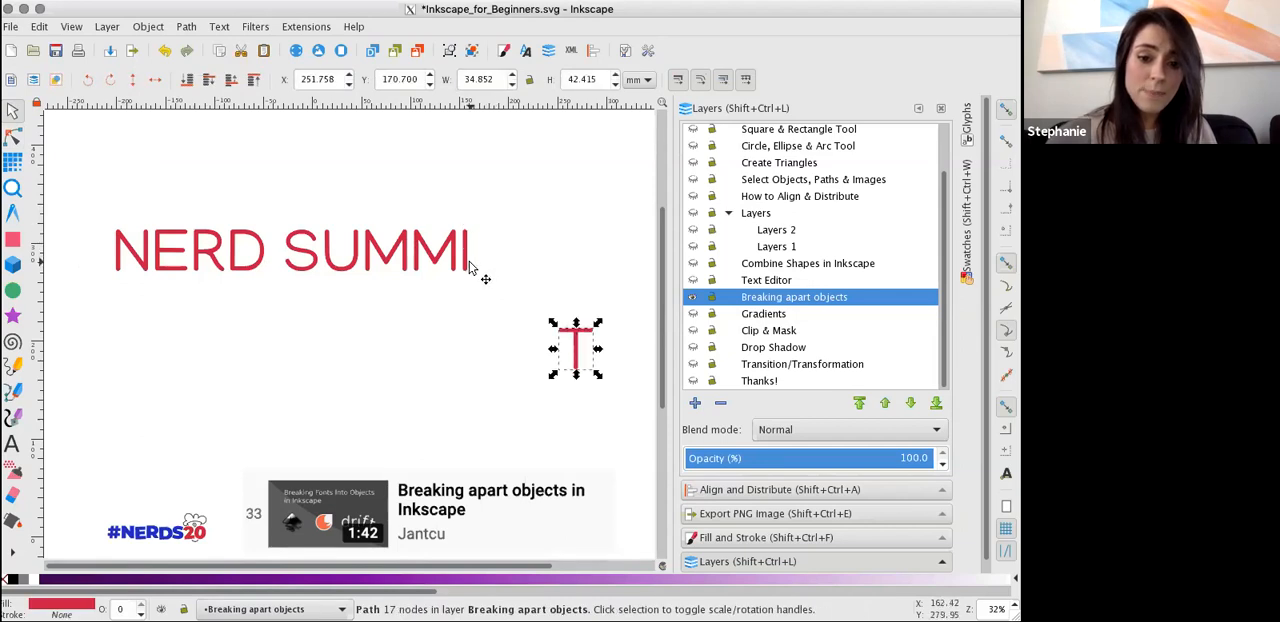
{"action": "left_click_drag", "start_coordinate": [467, 252], "coordinate": [553, 340]}
{"action": "left_click_drag", "start_coordinate": [440, 258], "coordinate": [434, 338]}
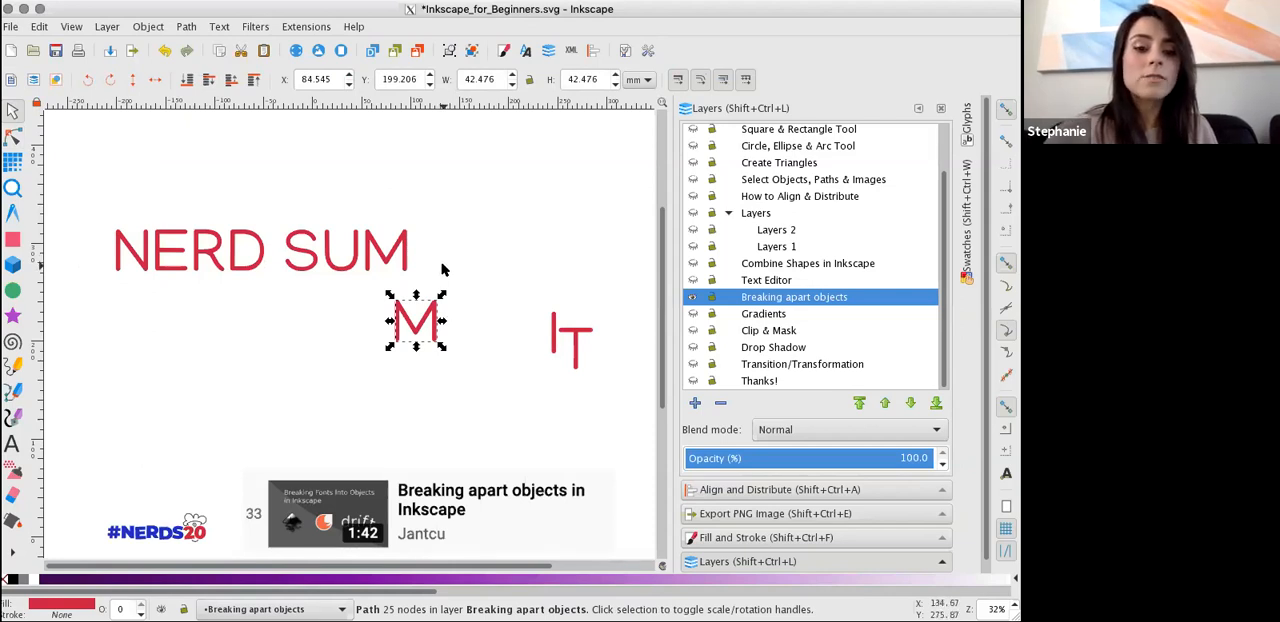
Select the R, D, S, U and first M letters, apply Object to Path again and show their nodes.
{"action": "right_click", "coordinate": [406, 262]}
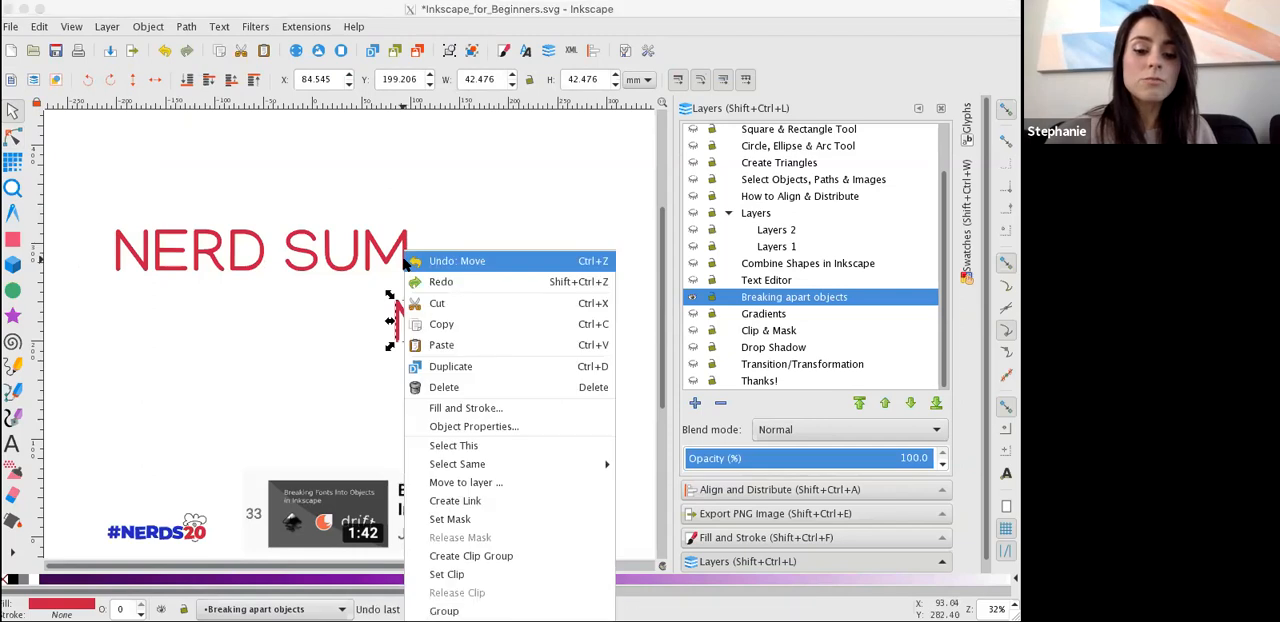
{"action": "left_click", "coordinate": [498, 187]}
{"action": "left_click_drag", "start_coordinate": [176, 185], "coordinate": [480, 285]}
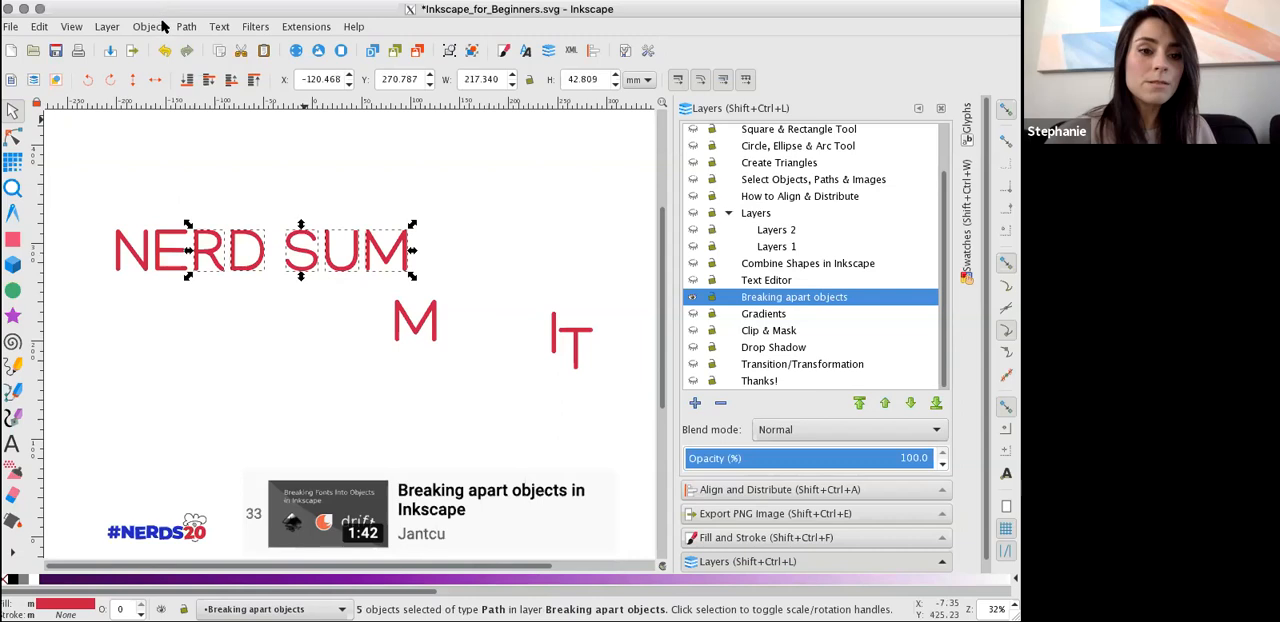
{"action": "left_click", "coordinate": [184, 26]}
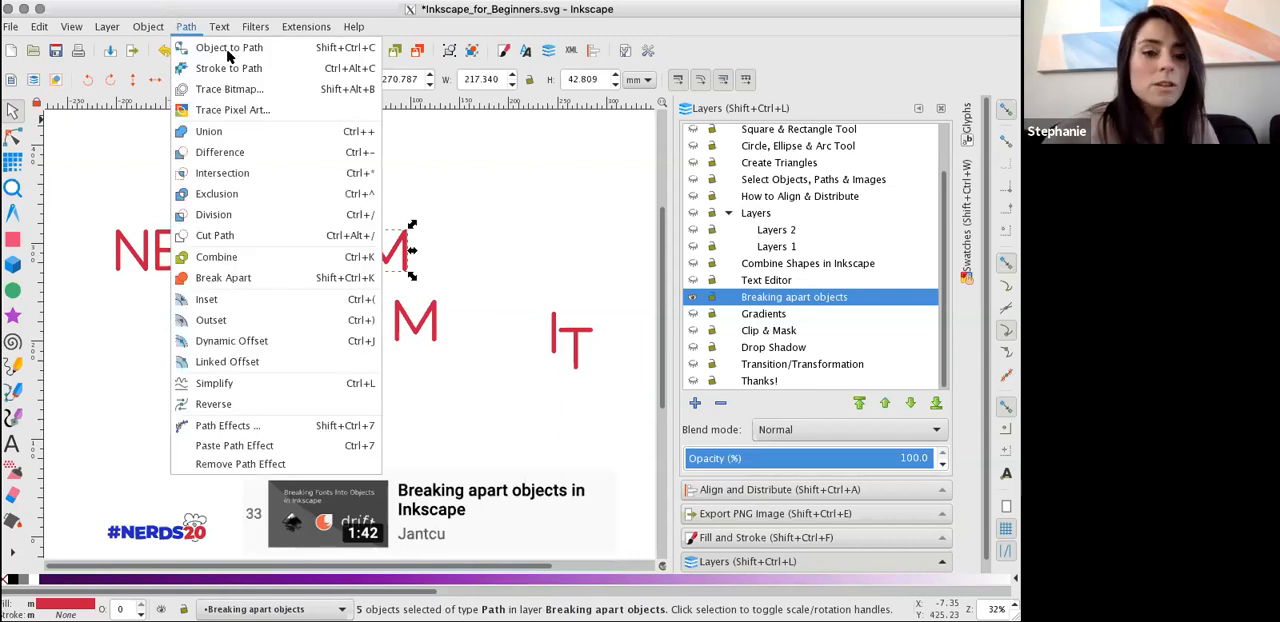
{"action": "left_click", "coordinate": [262, 47]}
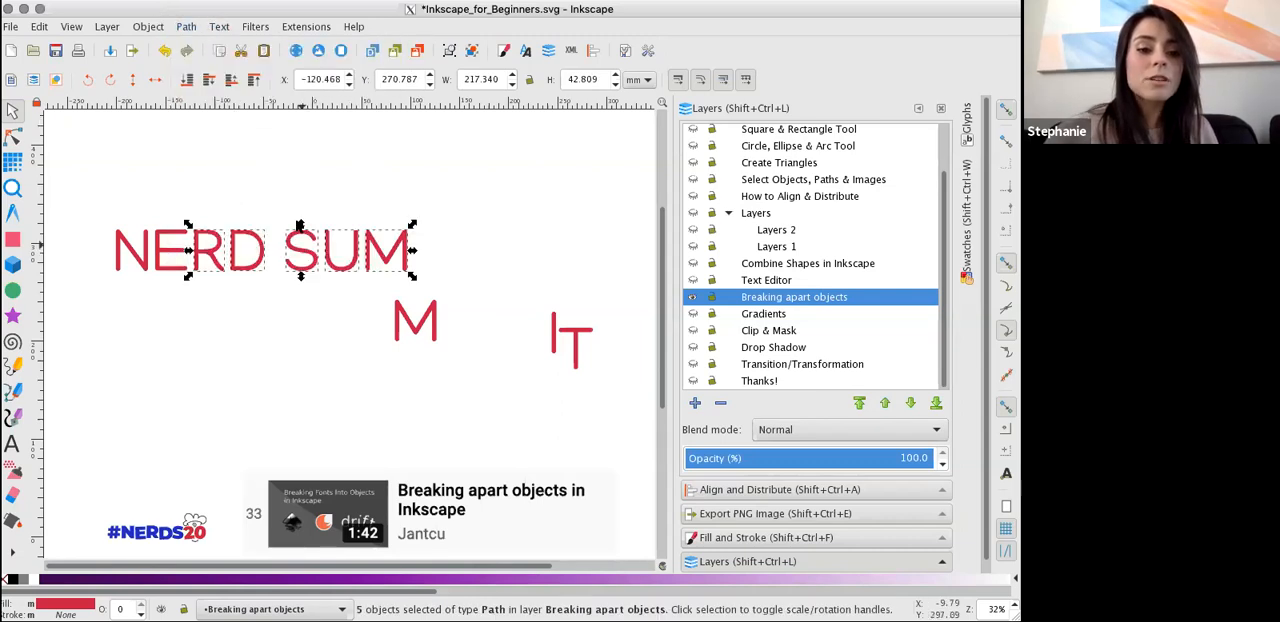
{"action": "left_click", "coordinate": [14, 139]}
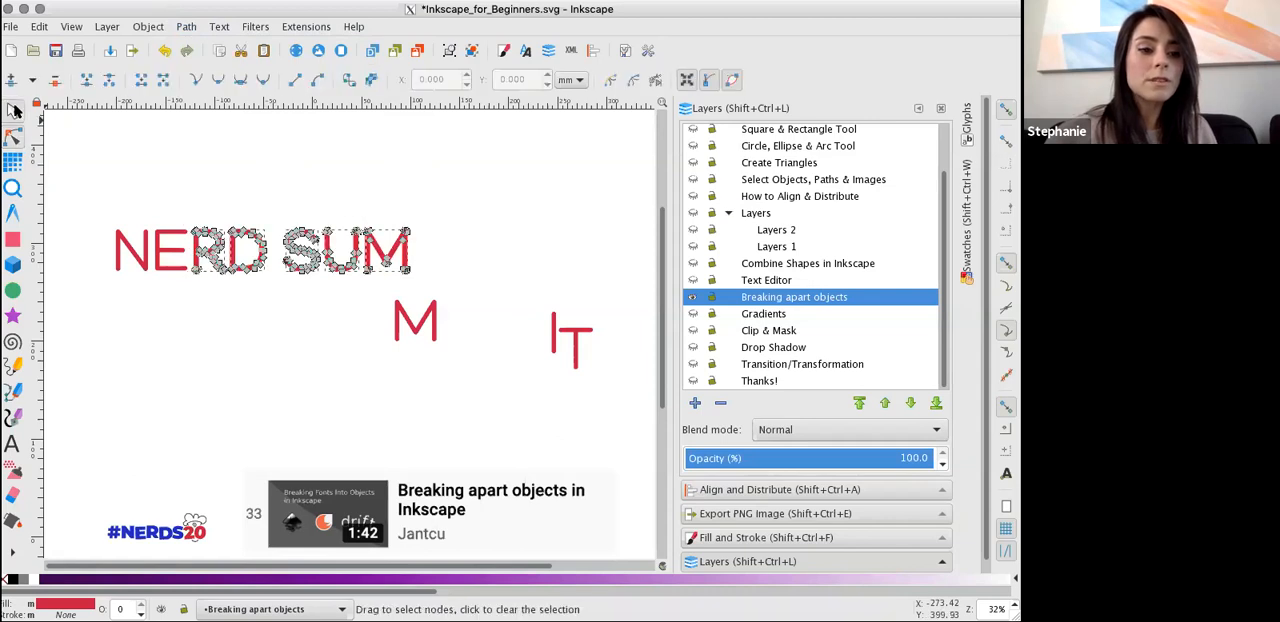
Move the letter E out of NERD to about X -128, Y 183 mm, below the word.
{"action": "left_click", "coordinate": [13, 107]}
{"action": "left_click", "coordinate": [141, 305]}
{"action": "left_click_drag", "start_coordinate": [156, 245], "coordinate": [188, 331]}
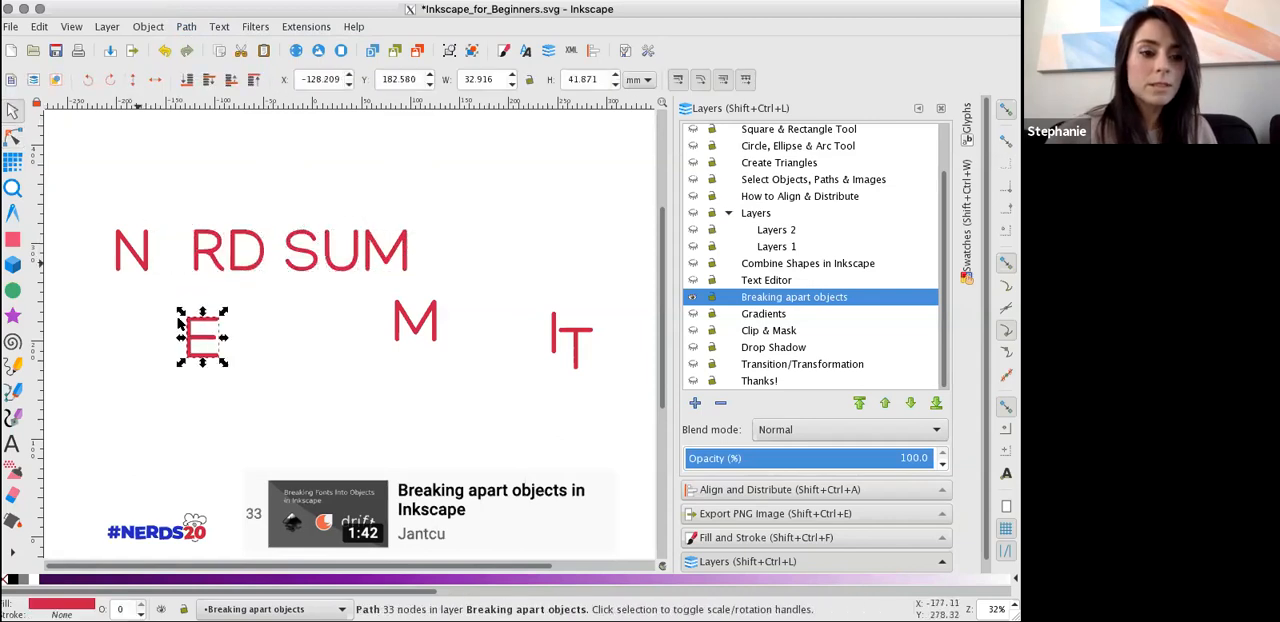
Zoom in on the letter E and distort it by pulling nodes at the ends of its top and middle bars downward and outward.
{"action": "left_click", "coordinate": [9, 141]}
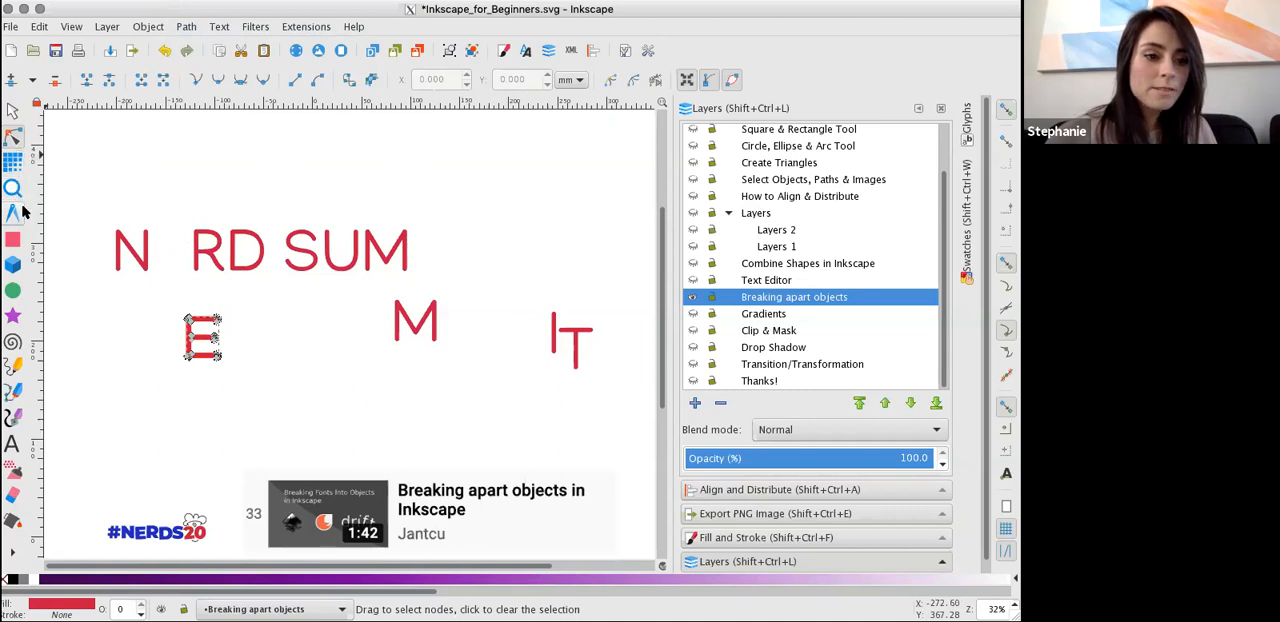
{"action": "left_click", "coordinate": [13, 188]}
{"action": "left_click", "coordinate": [190, 348]}
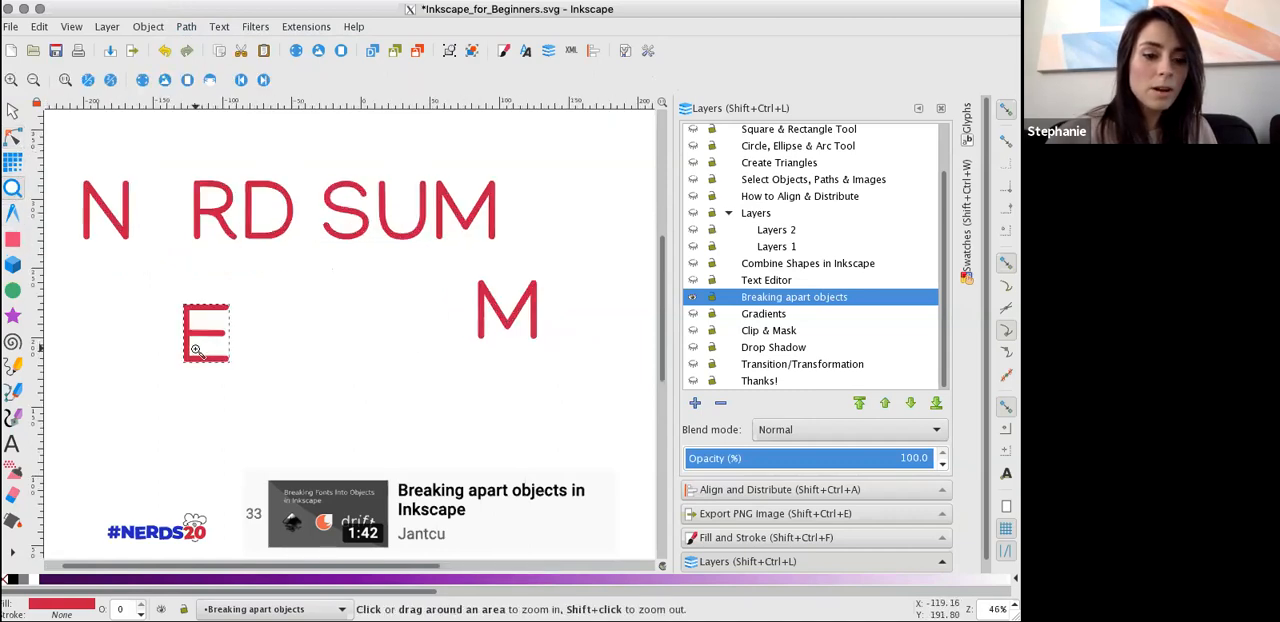
{"action": "left_click", "coordinate": [190, 348]}
{"action": "left_click", "coordinate": [190, 348]}
{"action": "left_click", "coordinate": [15, 137]}
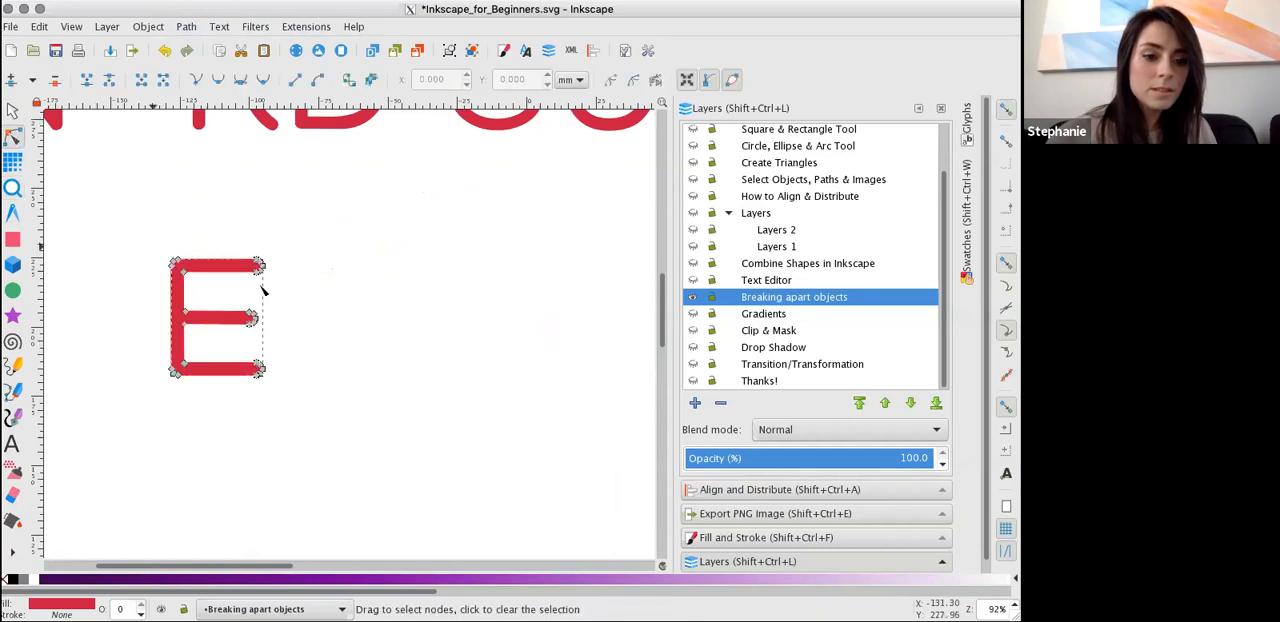
{"action": "left_click_drag", "start_coordinate": [262, 278], "coordinate": [264, 340]}
{"action": "left_click", "coordinate": [14, 187]}
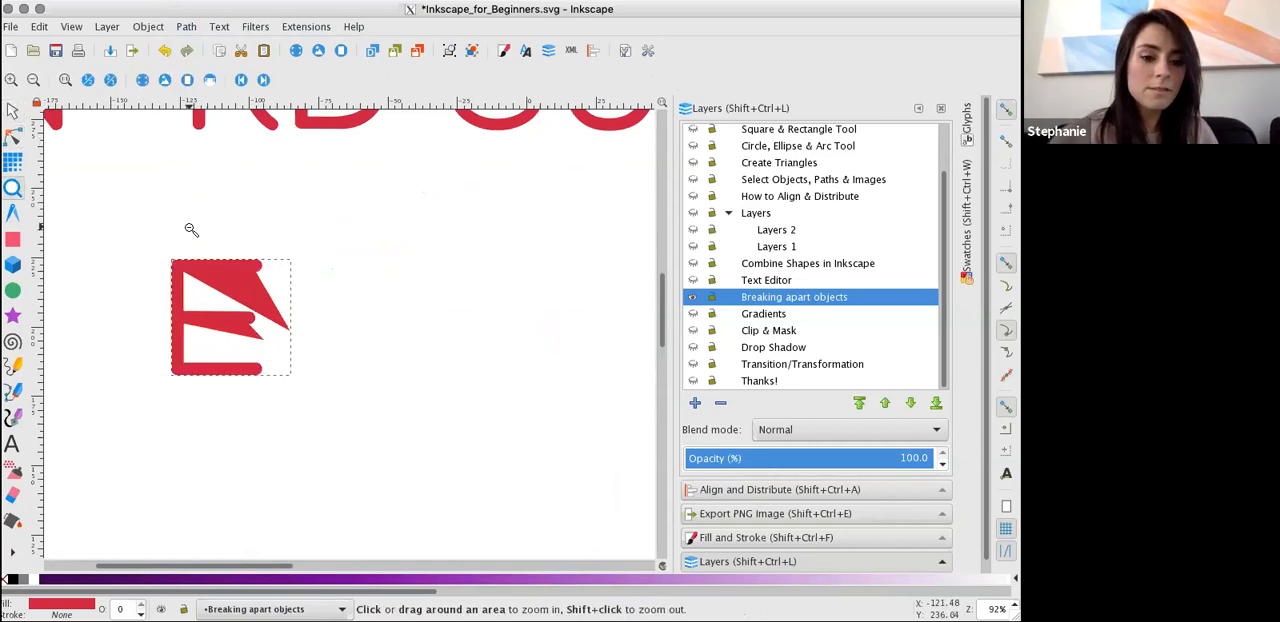
Hide the Breaking apart objects layer and show the Gradients layer.
{"action": "left_click", "coordinate": [190, 228], "text": "shift"}
{"action": "left_click", "coordinate": [190, 228], "text": "shift"}
{"action": "left_click", "coordinate": [190, 228], "text": "shift"}
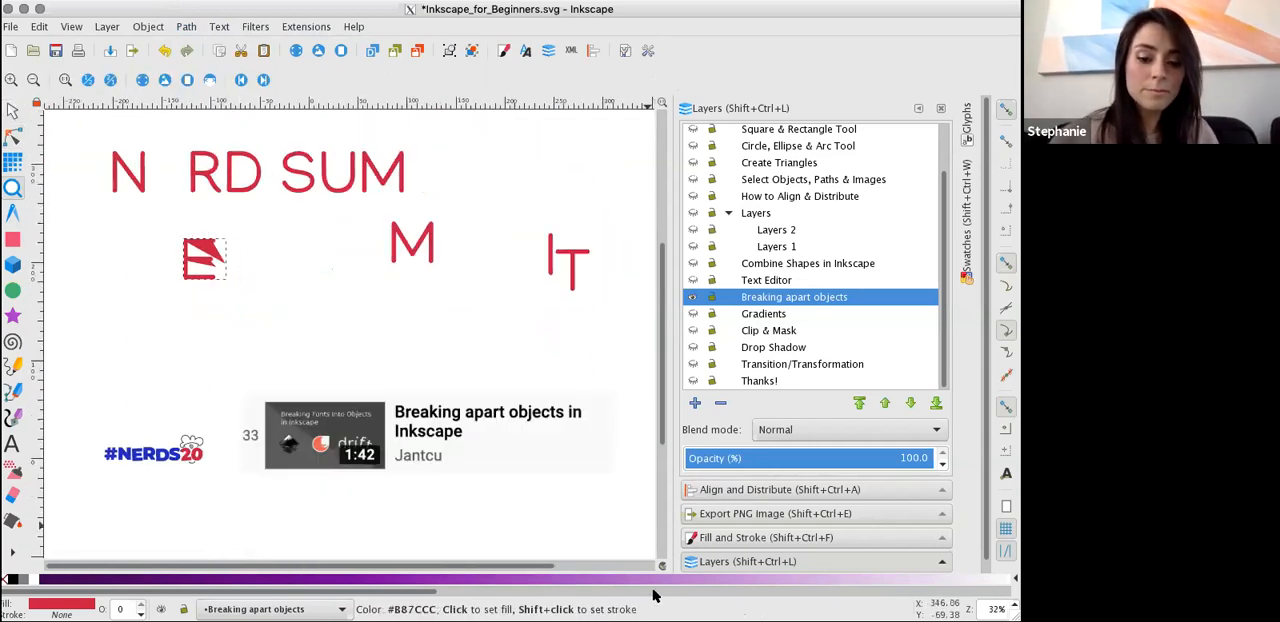
{"action": "scroll", "coordinate": [517, 506], "scroll_direction": "up", "scroll_amount": 1}
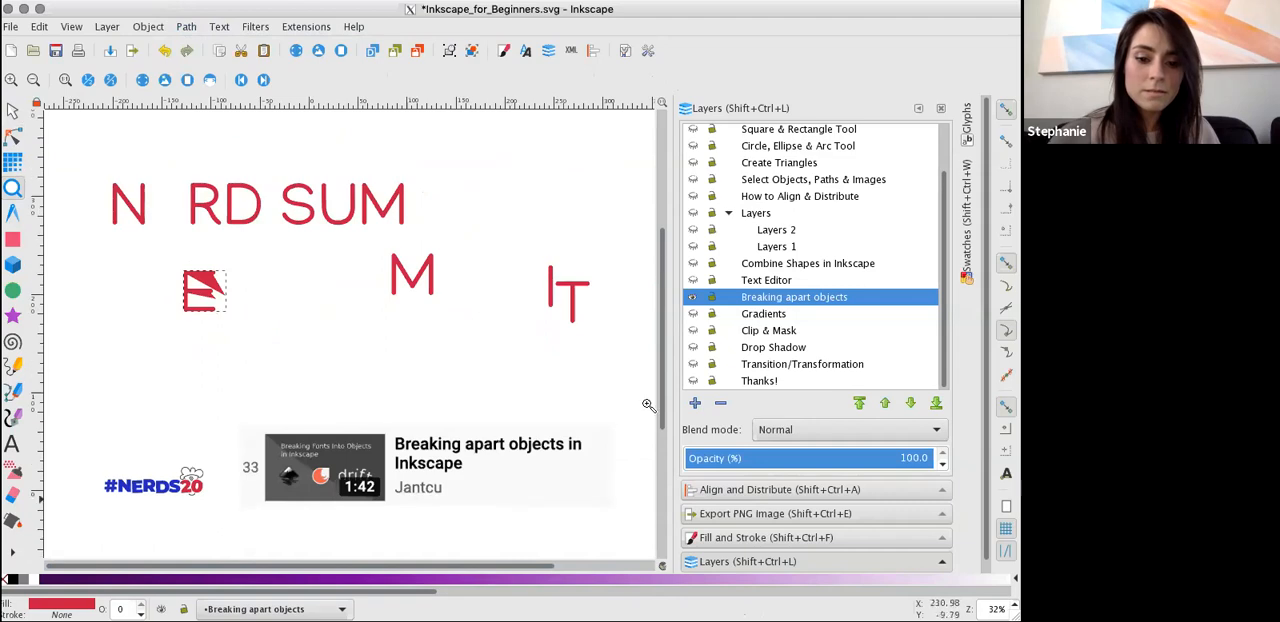
{"action": "scroll", "coordinate": [634, 418], "scroll_direction": "up", "scroll_amount": 1}
{"action": "left_click", "coordinate": [693, 298]}
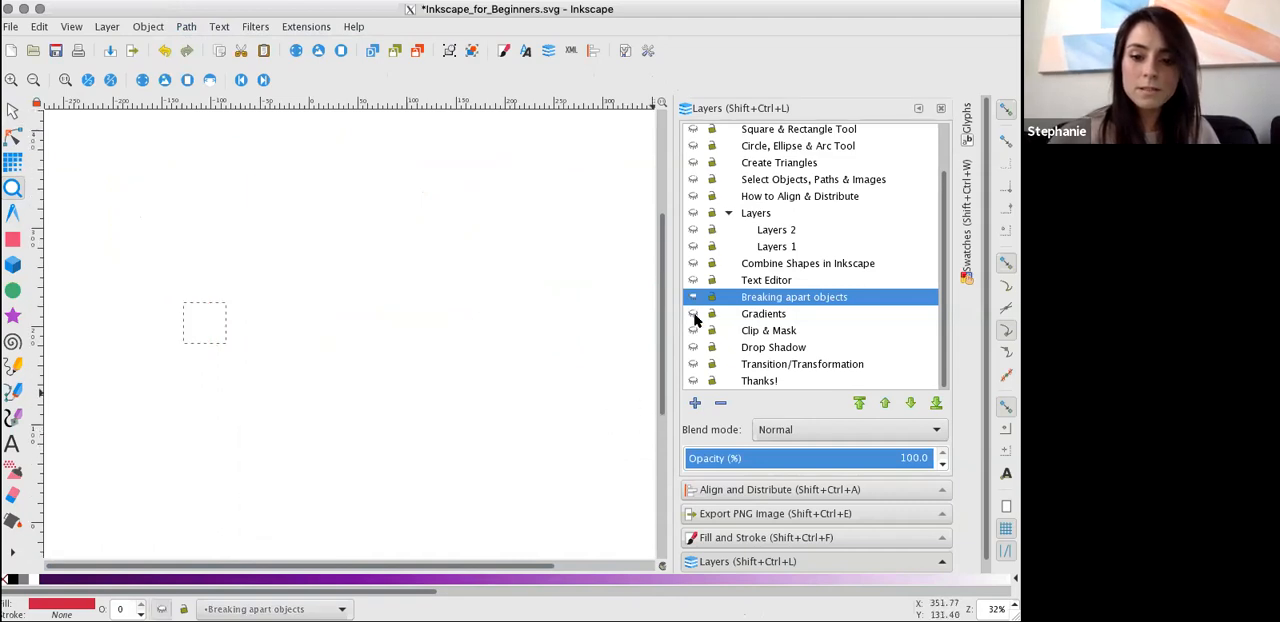
{"action": "left_click", "coordinate": [694, 315]}
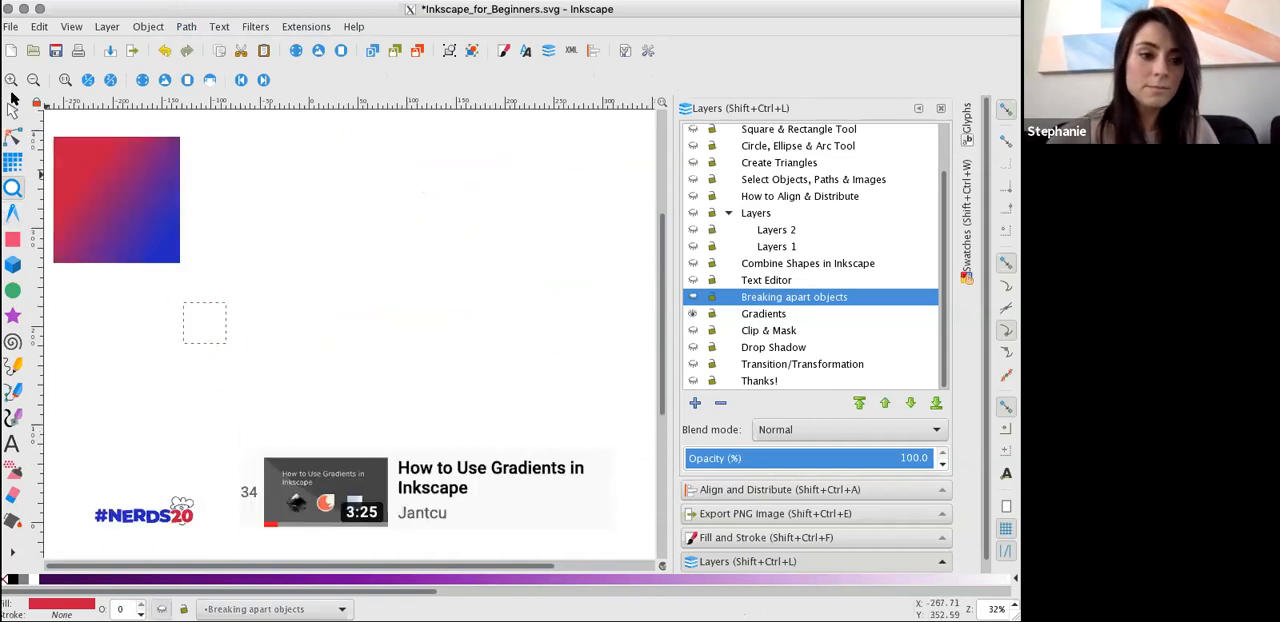
Make Gradients the current layer and draw a rectangle about 209 × 184 mm beside the red-blue gradient square.
{"action": "left_click", "coordinate": [12, 110]}
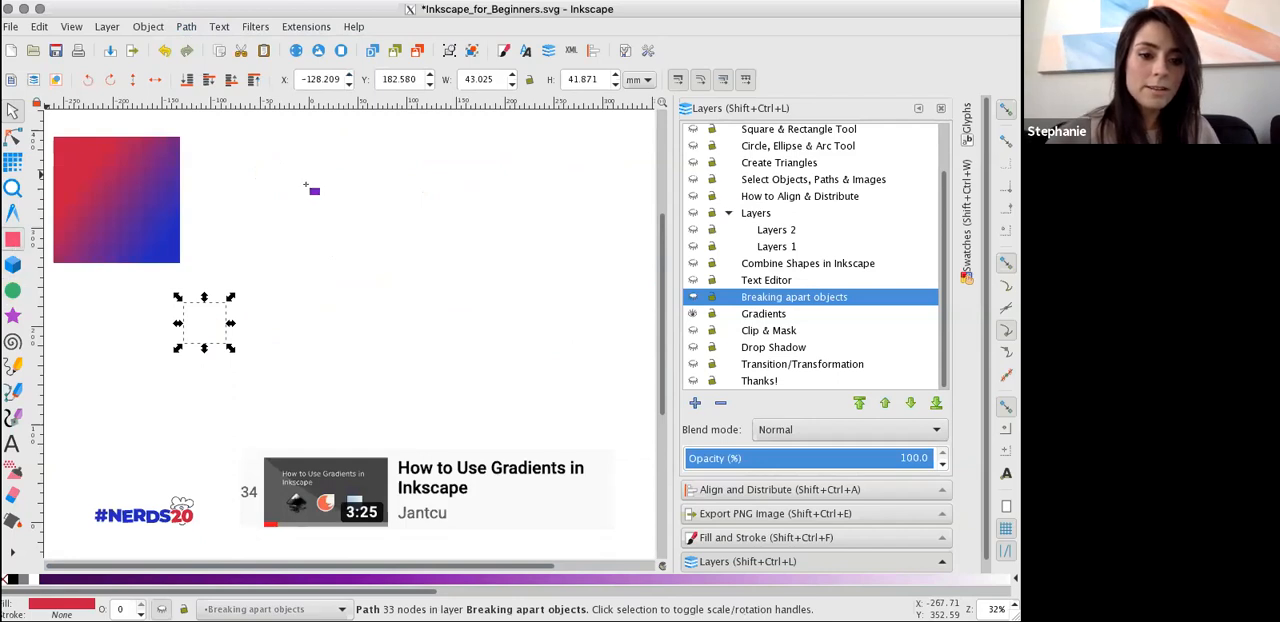
{"action": "key", "text": "r"}
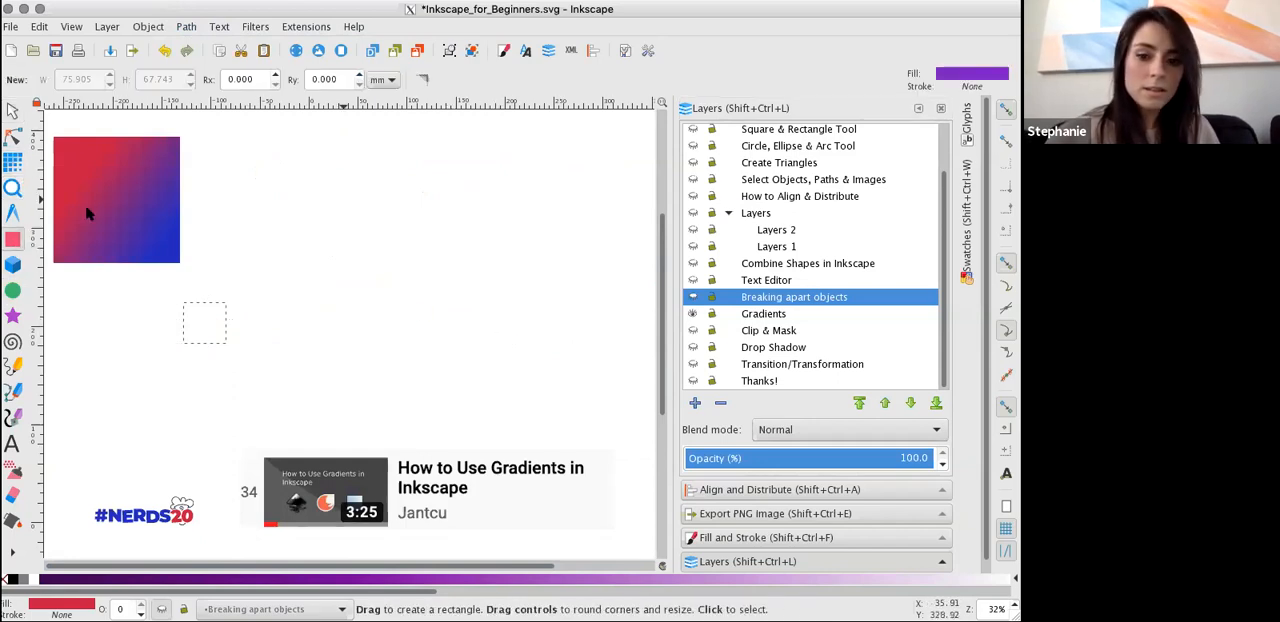
{"action": "left_click", "coordinate": [763, 314]}
{"action": "left_click_drag", "start_coordinate": [298, 184], "coordinate": [503, 364]}
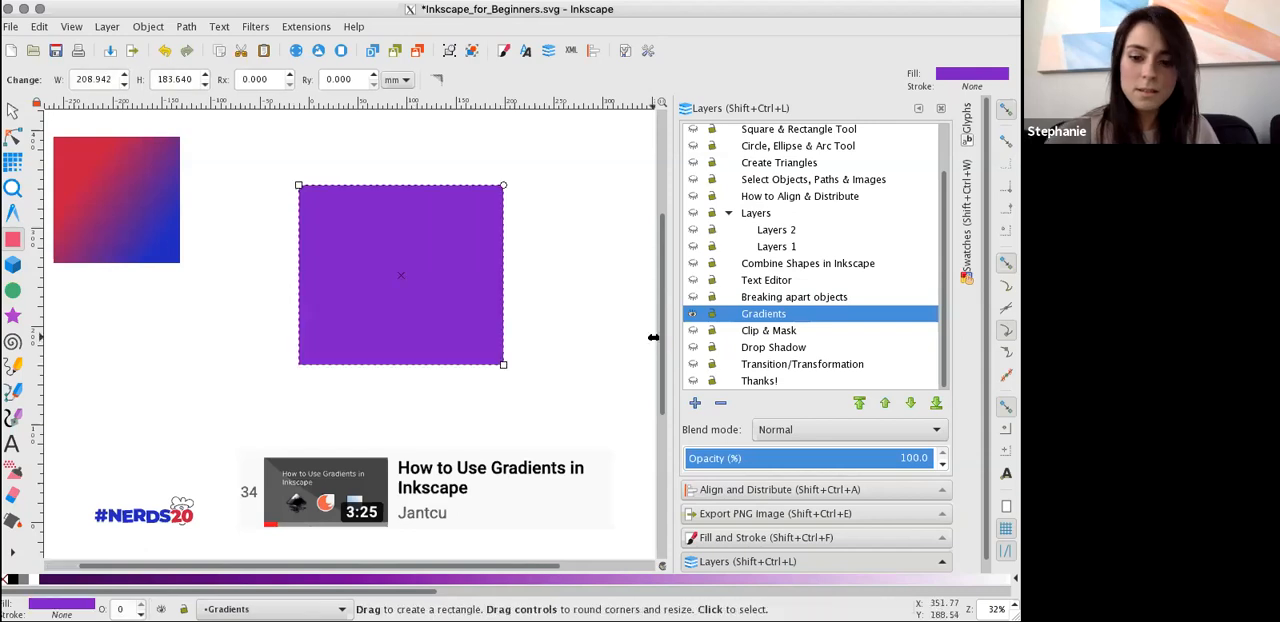
Give the rectangle a flat-colour stroke paint with hue 170 and saturation 255.
{"action": "left_click", "coordinate": [739, 540]}
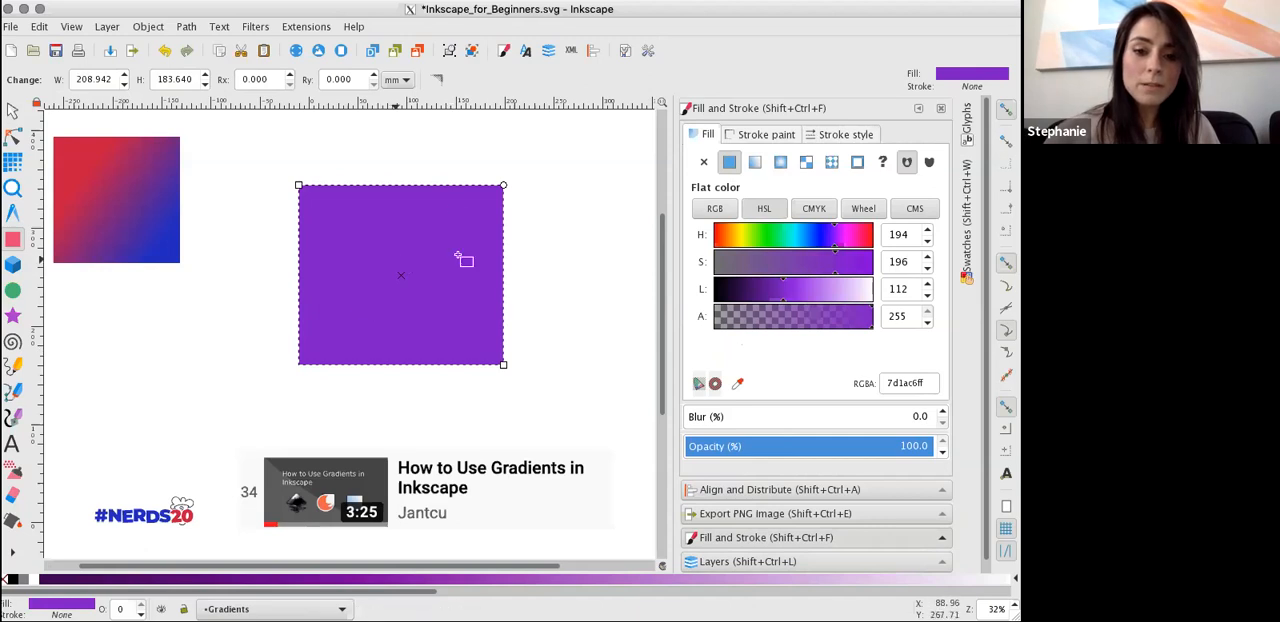
{"action": "left_click", "coordinate": [760, 134]}
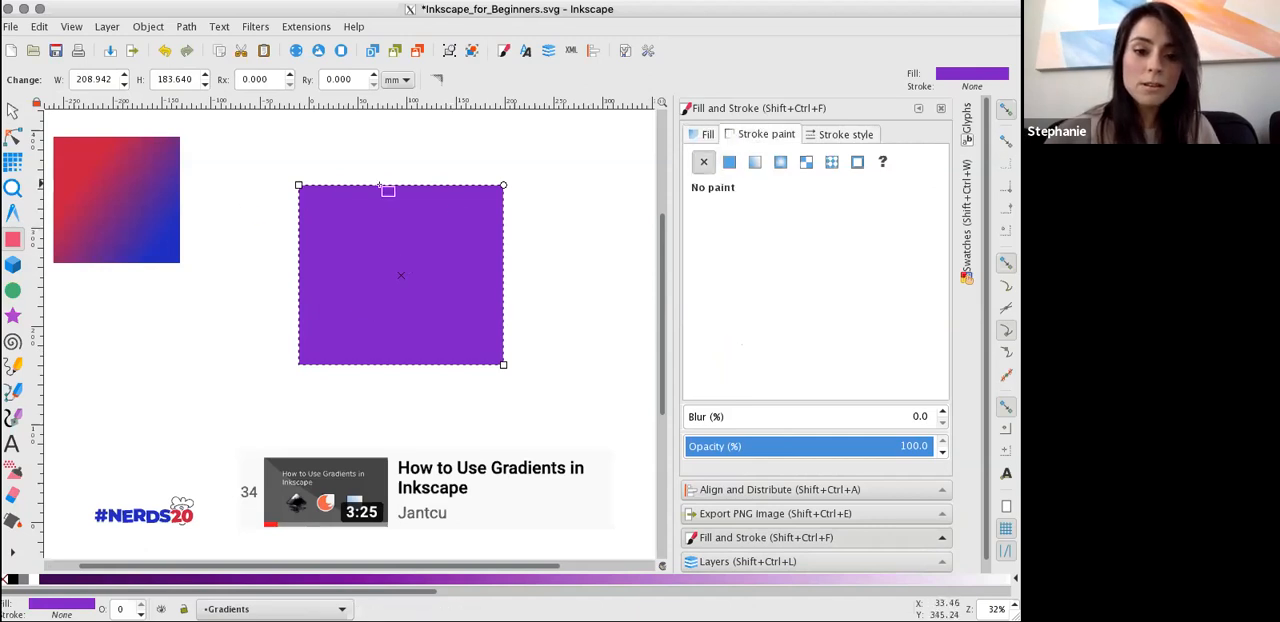
{"action": "left_click", "coordinate": [729, 161]}
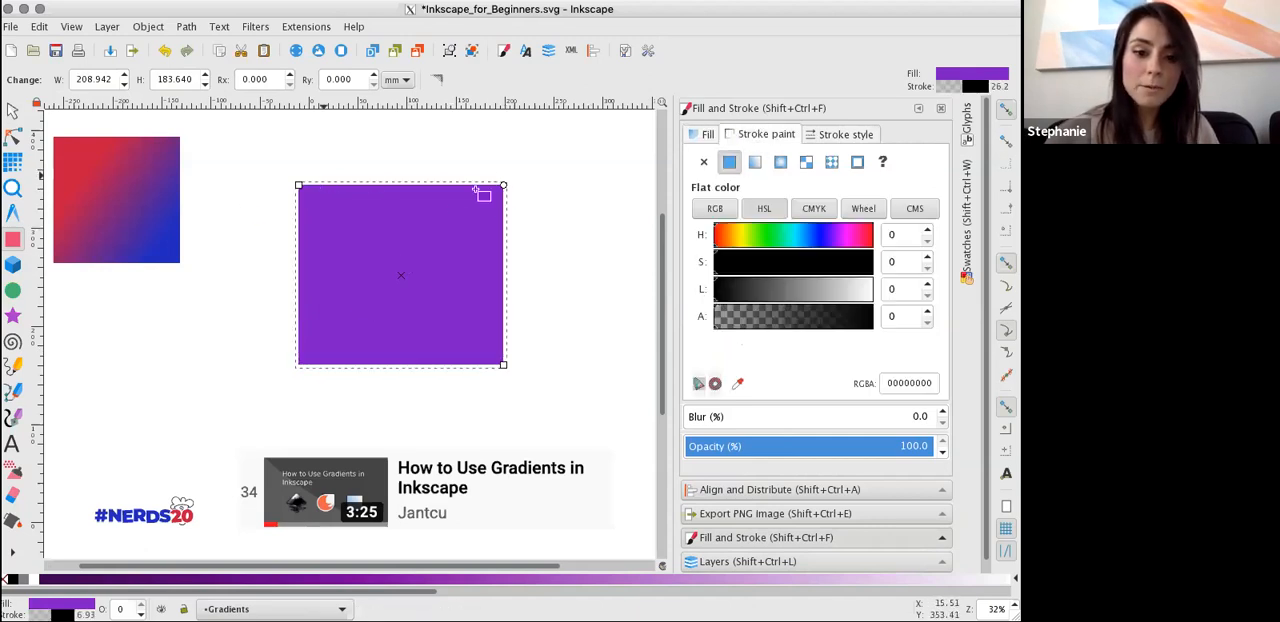
{"action": "left_click", "coordinate": [744, 294]}
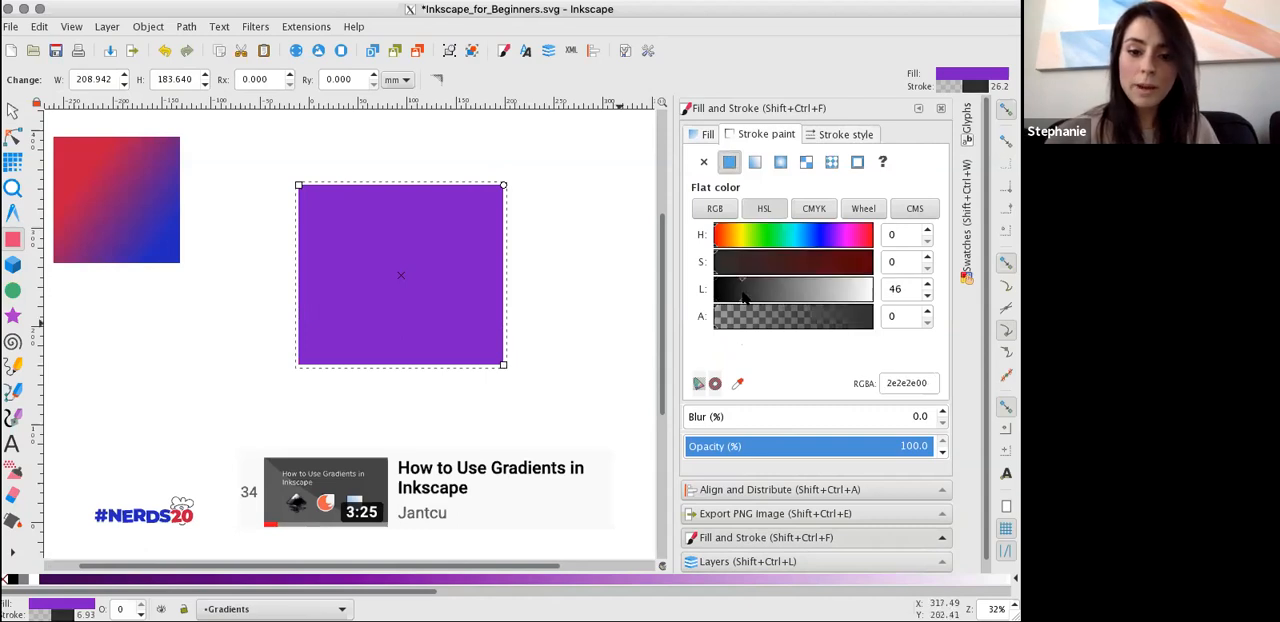
{"action": "left_click", "coordinate": [820, 243]}
{"action": "left_click_drag", "start_coordinate": [852, 266], "coordinate": [871, 264]}
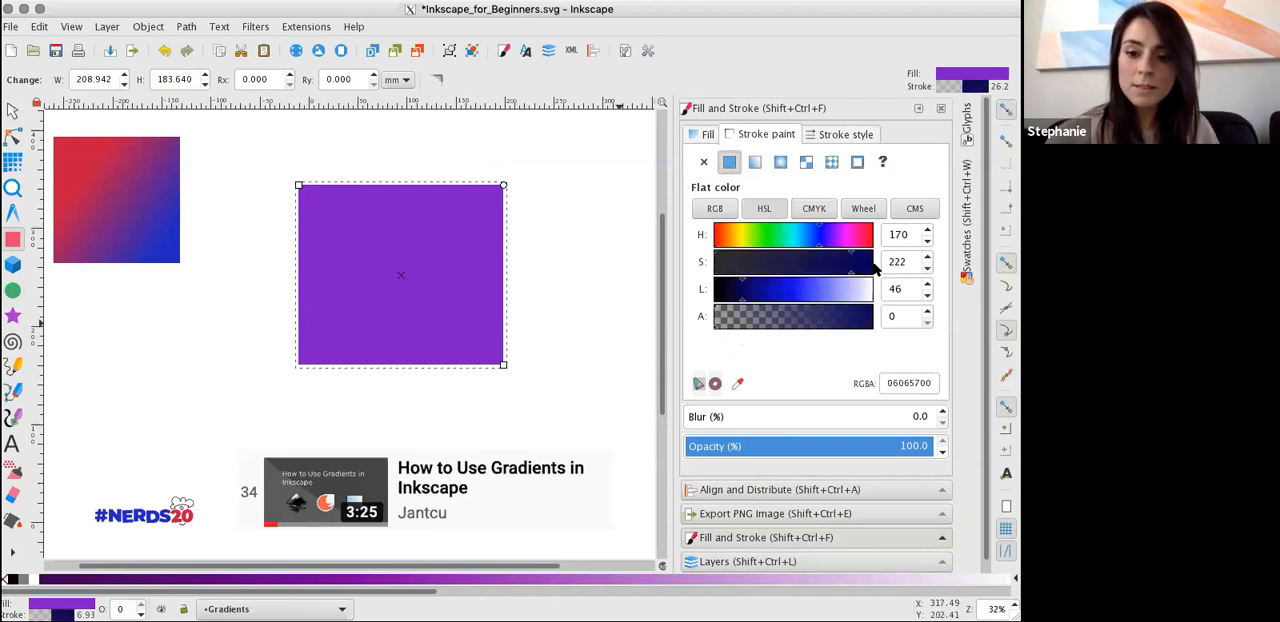
Set the rectangle's stroke to lightness 44 and alpha 255, and change its hue to 48 for a dark olive outline.
{"action": "left_click", "coordinate": [821, 298]}
{"action": "left_click_drag", "start_coordinate": [760, 285], "coordinate": [741, 289]}
{"action": "left_click", "coordinate": [800, 320]}
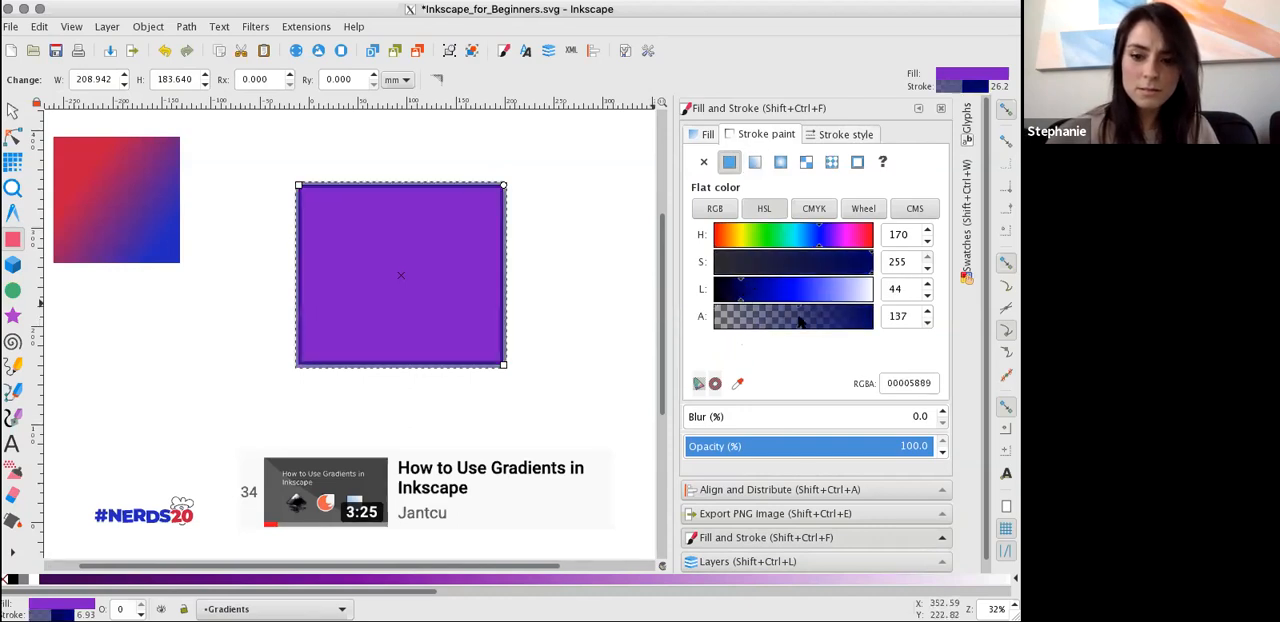
{"action": "left_click_drag", "start_coordinate": [867, 322], "coordinate": [900, 321]}
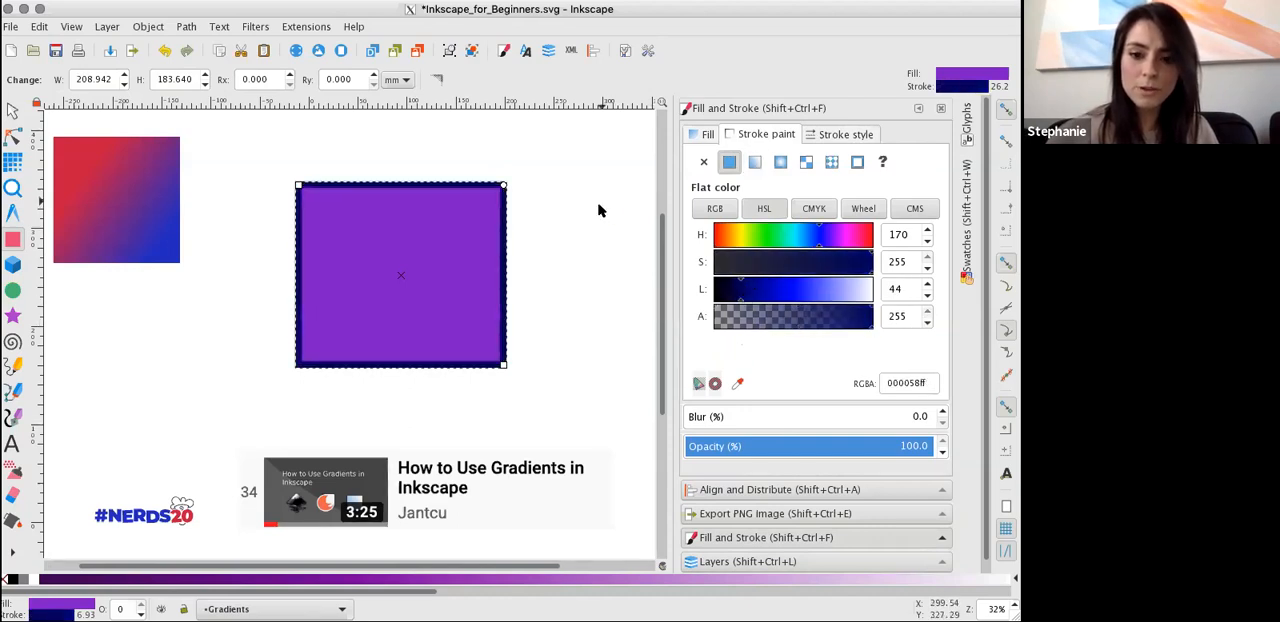
{"action": "left_click_drag", "start_coordinate": [812, 240], "coordinate": [744, 243]}
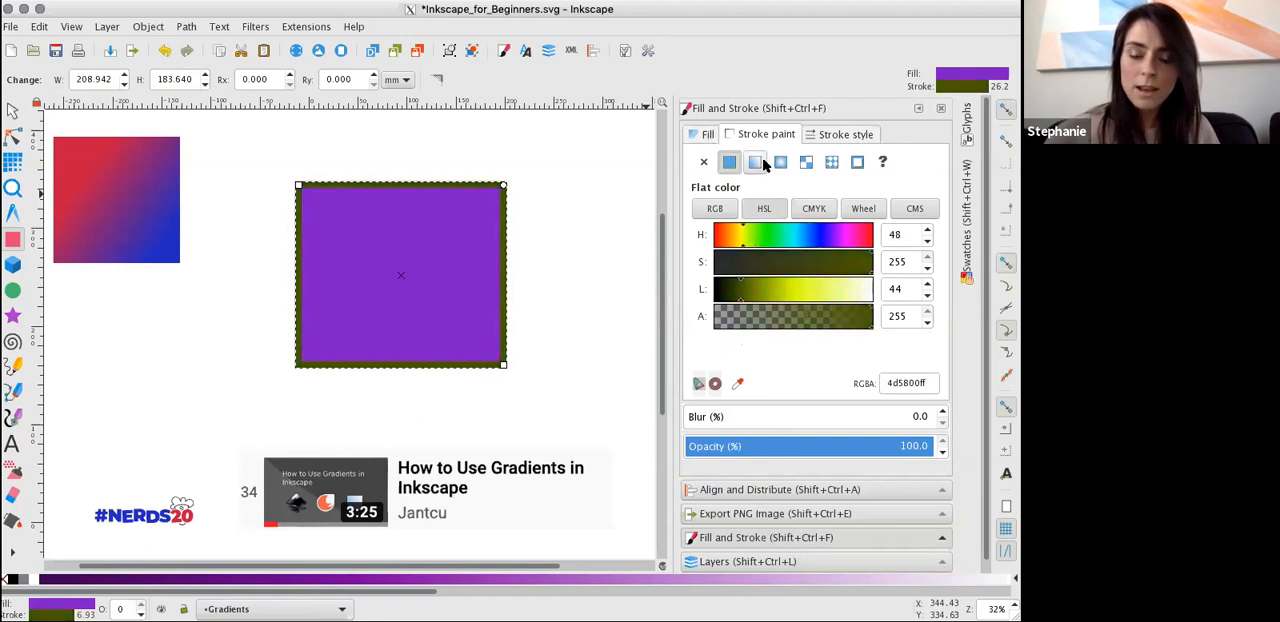
Apply a linear gradient to the rectangle's fill and make its end stop opaque green with hue 83 and alpha 255.
{"action": "left_click", "coordinate": [705, 135]}
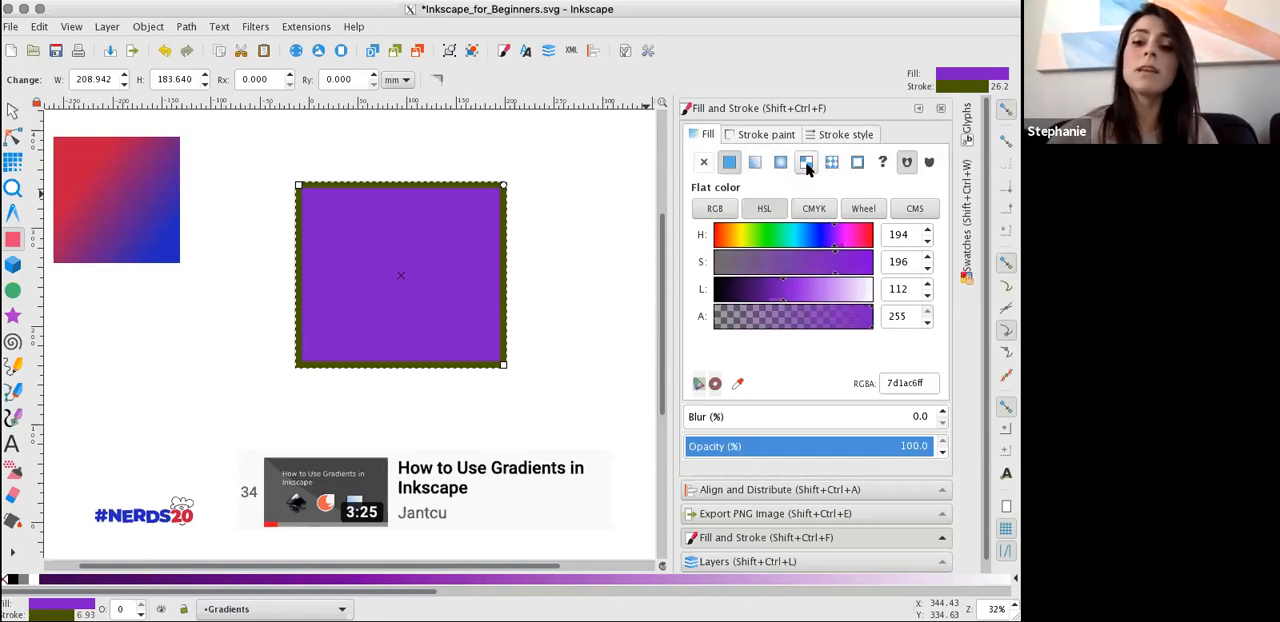
{"action": "left_click", "coordinate": [762, 134]}
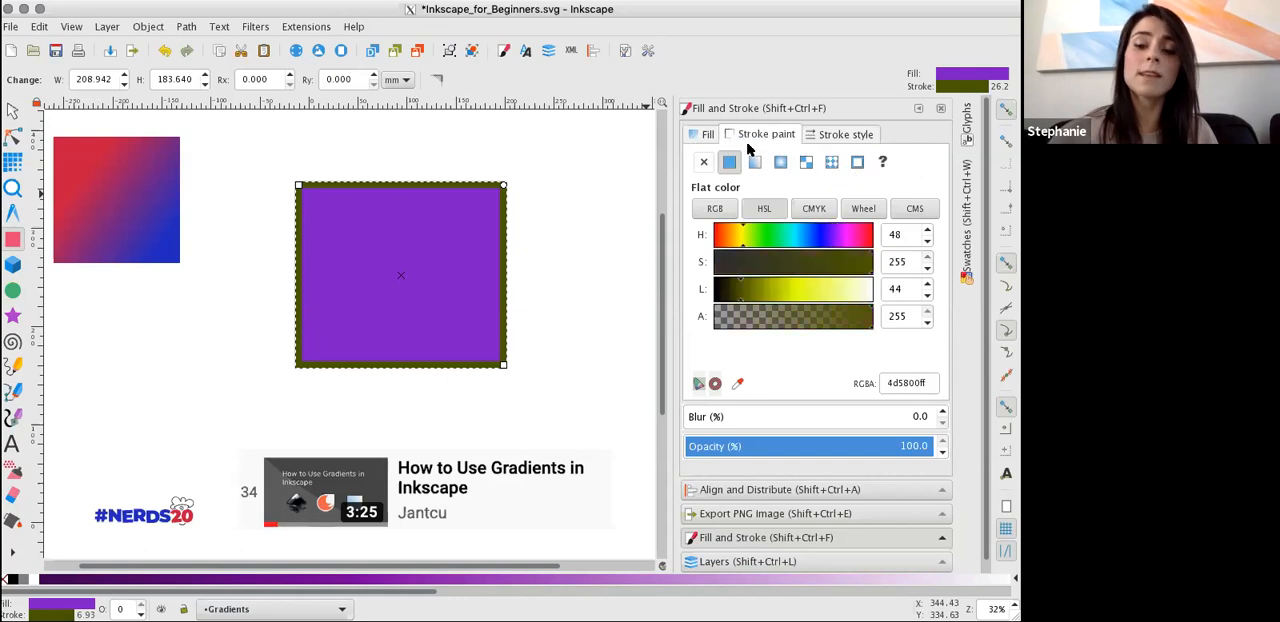
{"action": "left_click", "coordinate": [707, 134]}
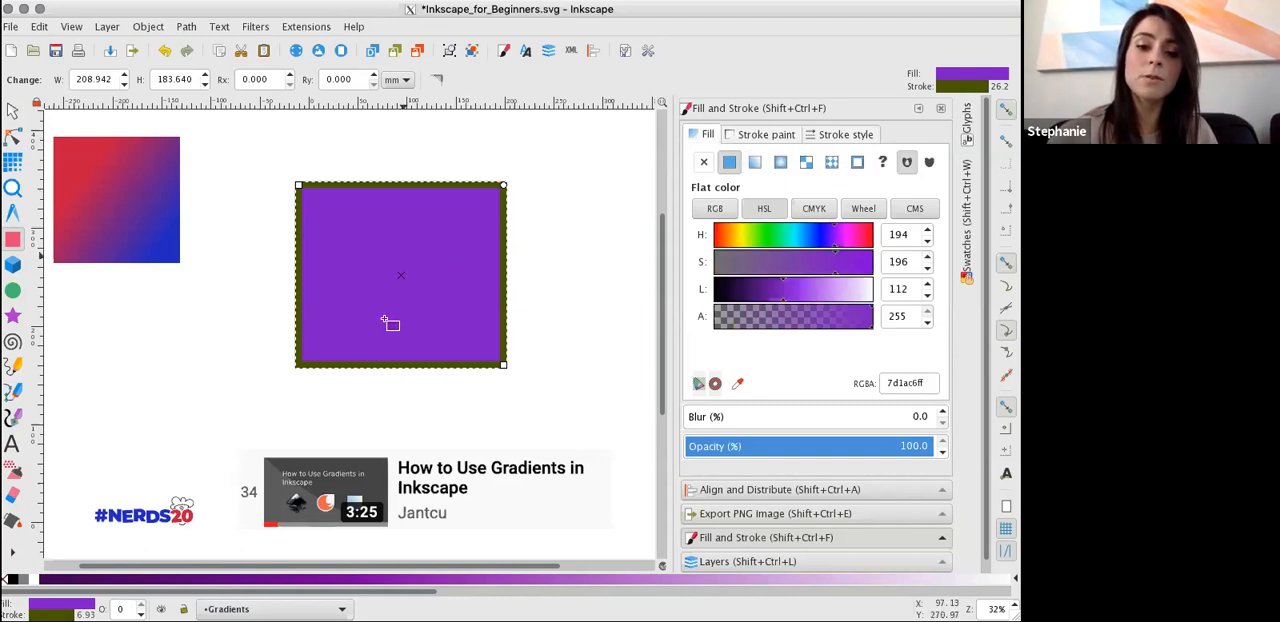
{"action": "left_click", "coordinate": [756, 162]}
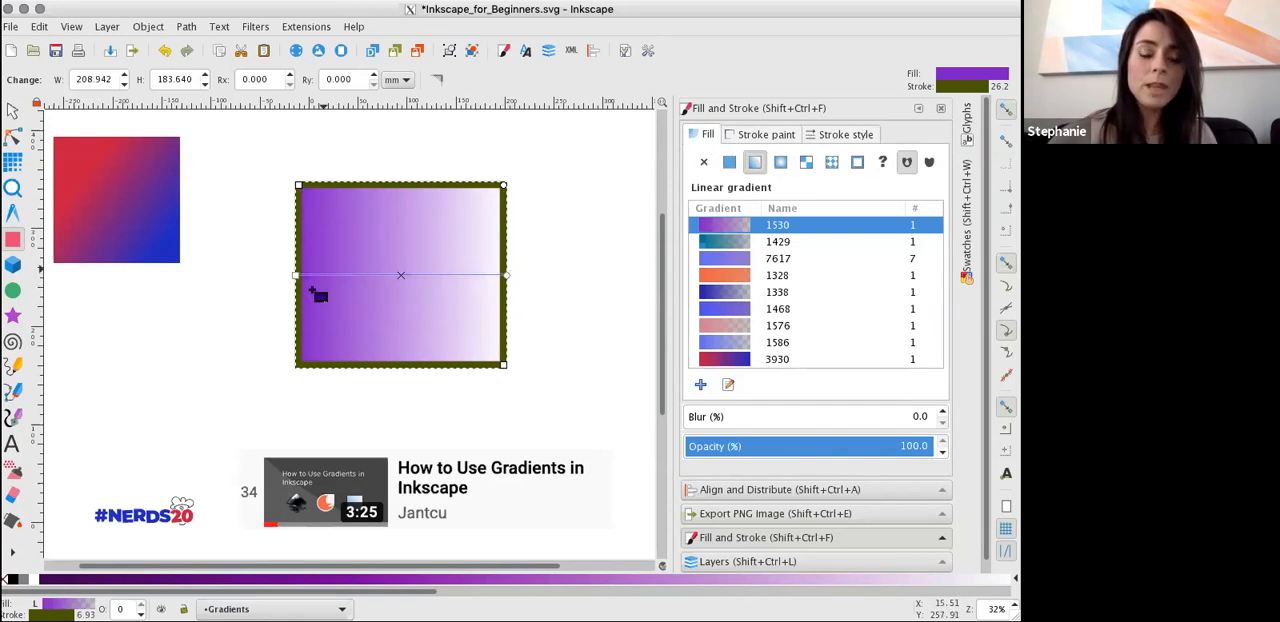
{"action": "left_click", "coordinate": [507, 276]}
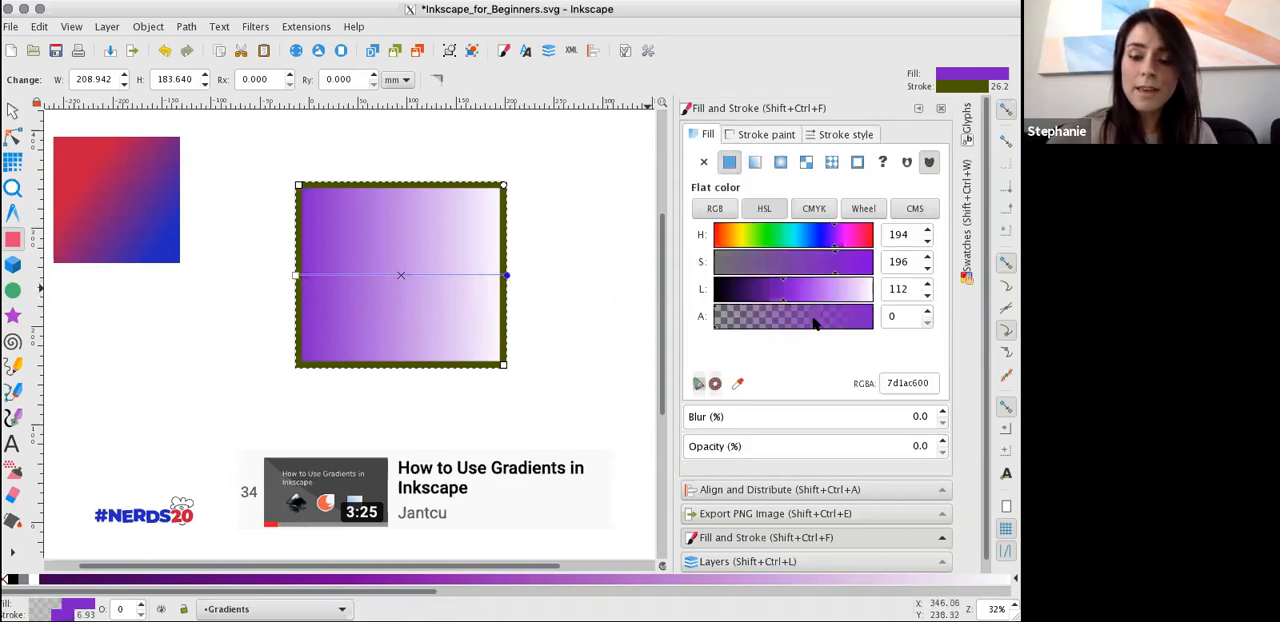
{"action": "left_click_drag", "start_coordinate": [757, 323], "coordinate": [886, 322]}
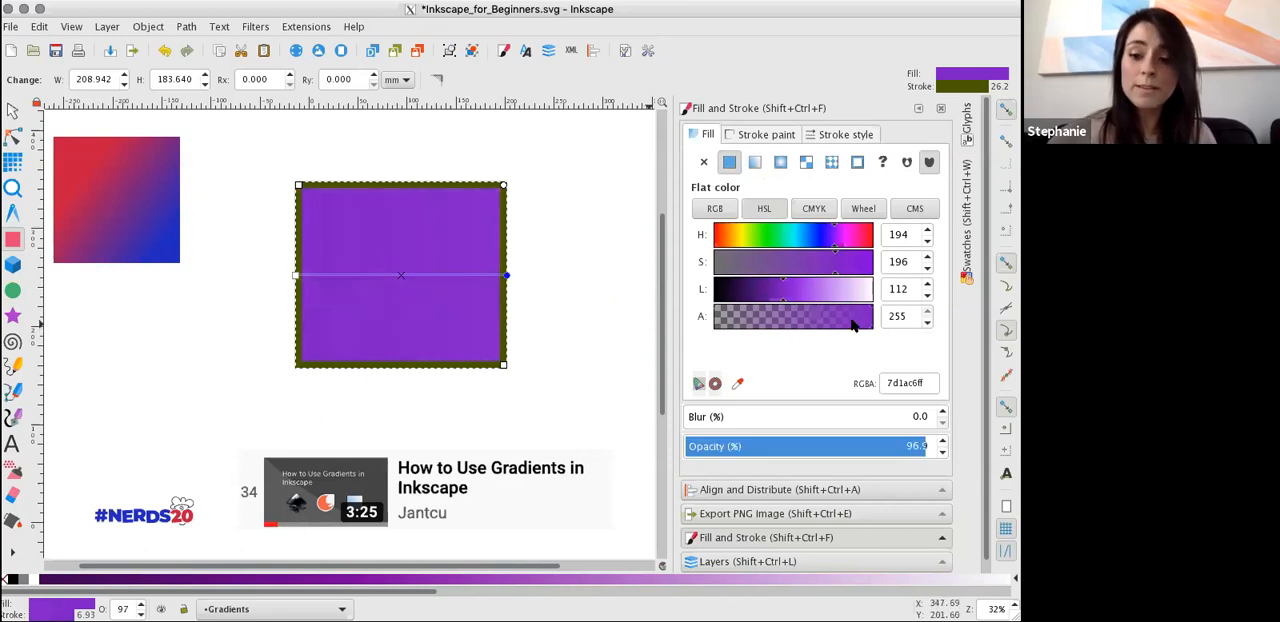
{"action": "left_click", "coordinate": [768, 235]}
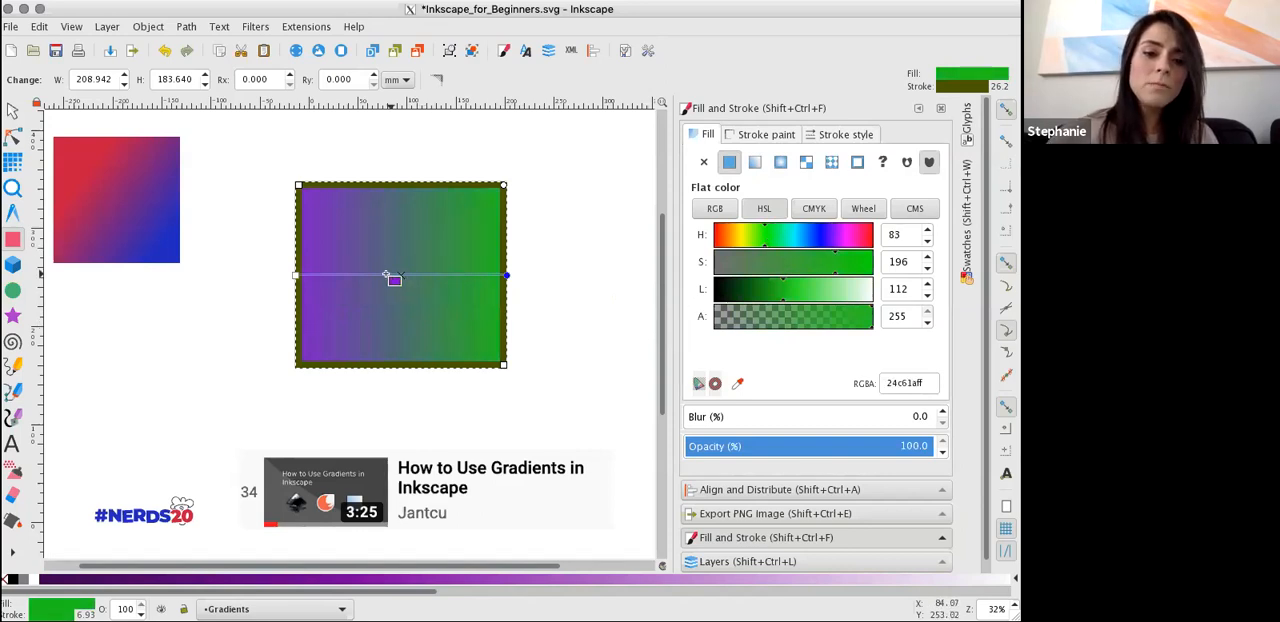
Edit the rectangle's linear gradient and add three intermediate stops at offsets of about 0.24, 0.45 and 0.77.
{"action": "left_click", "coordinate": [330, 276]}
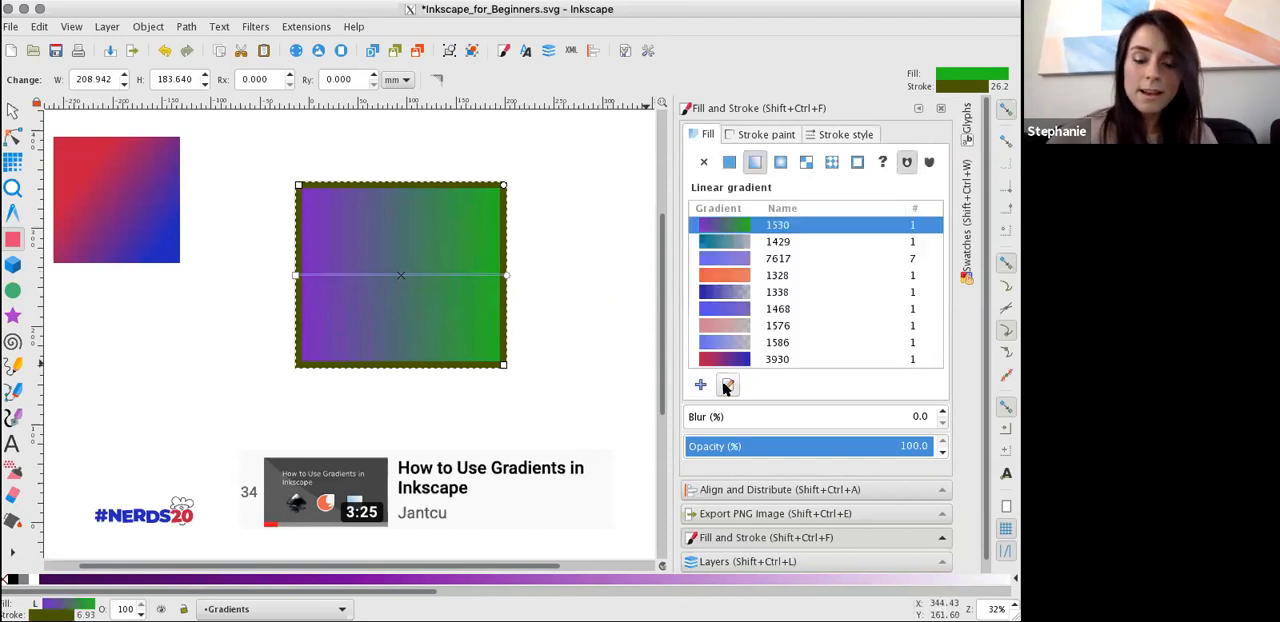
{"action": "left_click", "coordinate": [728, 389]}
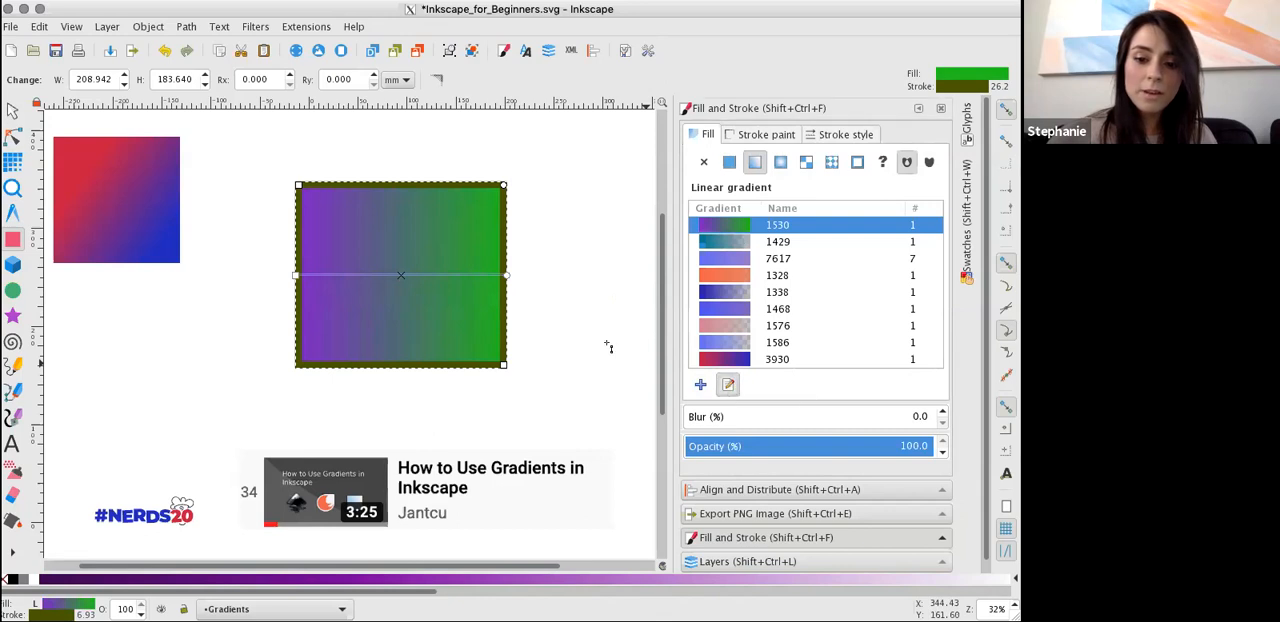
{"action": "double_click", "coordinate": [390, 276]}
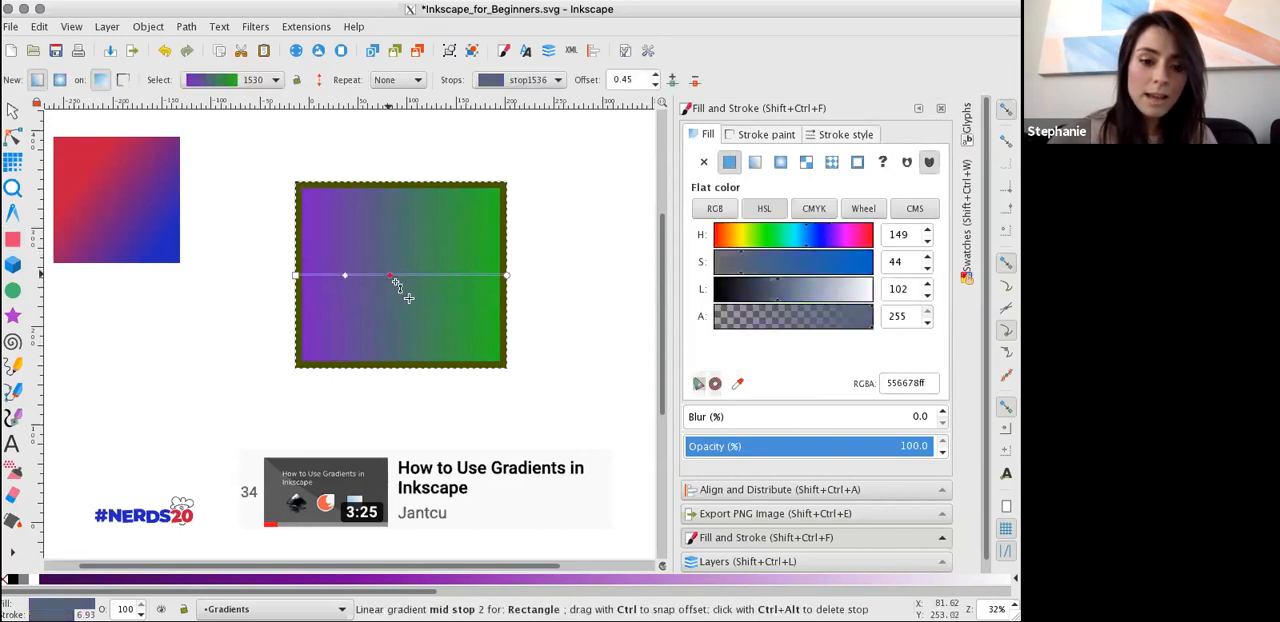
{"action": "double_click", "coordinate": [457, 276]}
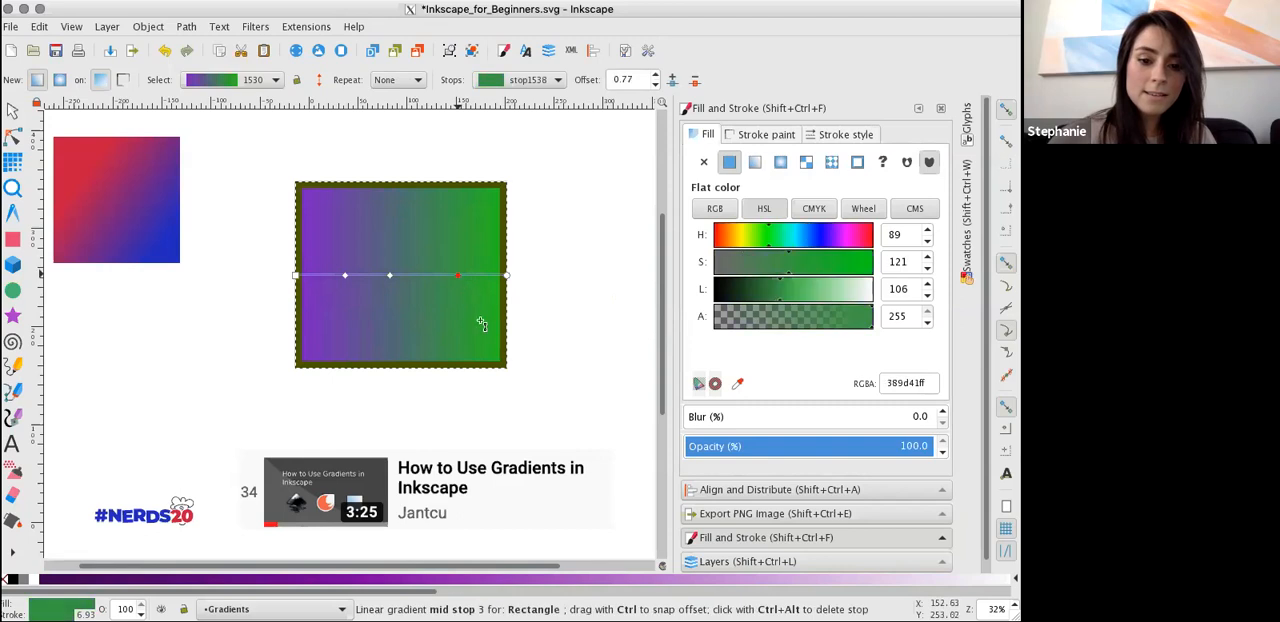
Recolour the second intermediate gradient stop to hue 219 and the third one to hue 14.
{"action": "left_click", "coordinate": [391, 277]}
{"action": "left_click_drag", "start_coordinate": [779, 237], "coordinate": [849, 240]}
{"action": "left_click", "coordinate": [457, 277]}
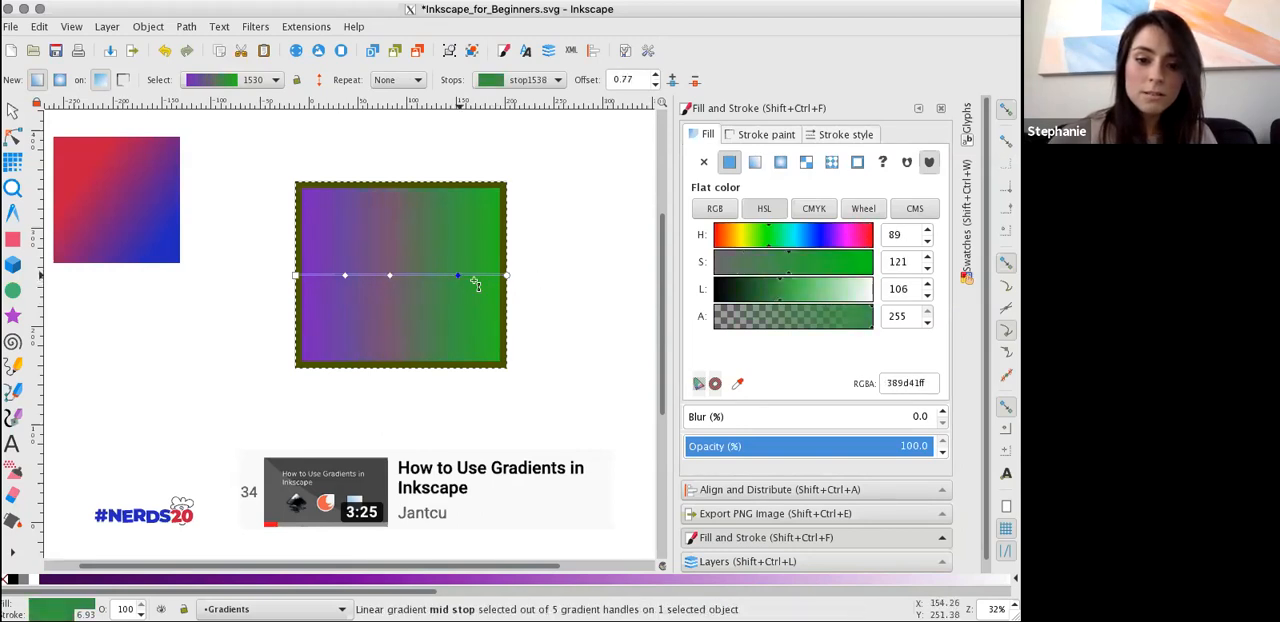
{"action": "mouse_move", "coordinate": [725, 238]}
{"action": "left_mouse_down"}
{"action": "mouse_move", "coordinate": [749, 241]}
{"action": "mouse_move", "coordinate": [723, 240]}
{"action": "left_mouse_up"}
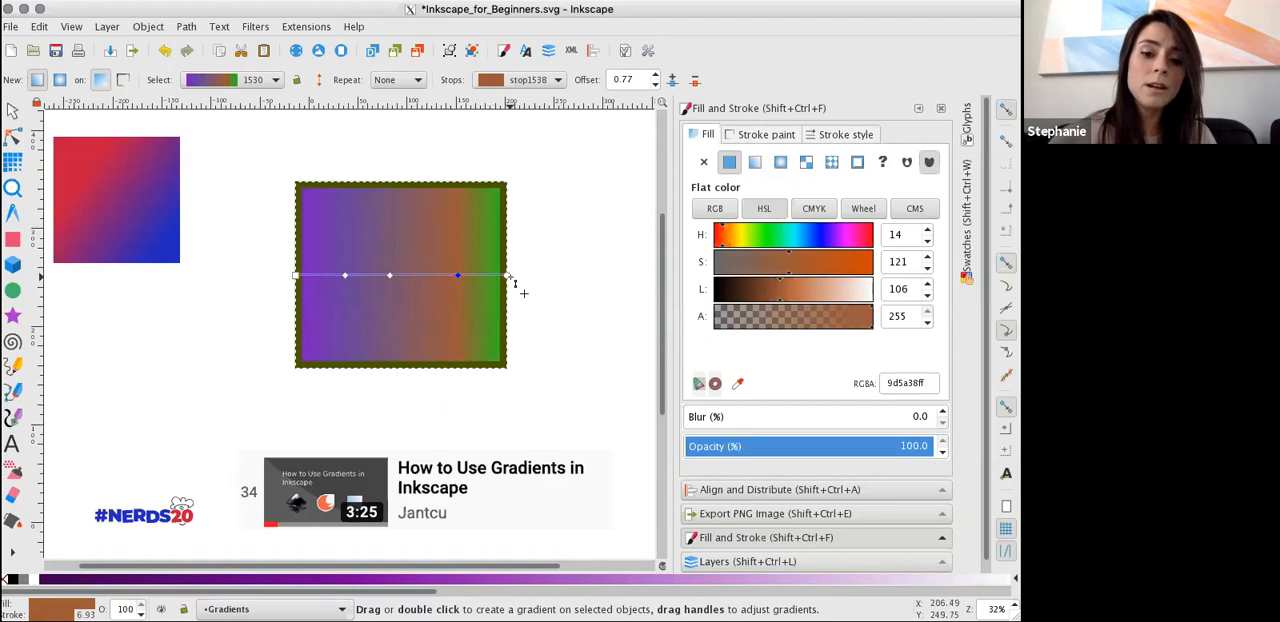
Turn the gradient line diagonal, running from near the rectangle's lower-left corner to near its upper-right corner.
{"action": "left_click_drag", "start_coordinate": [506, 275], "coordinate": [542, 350]}
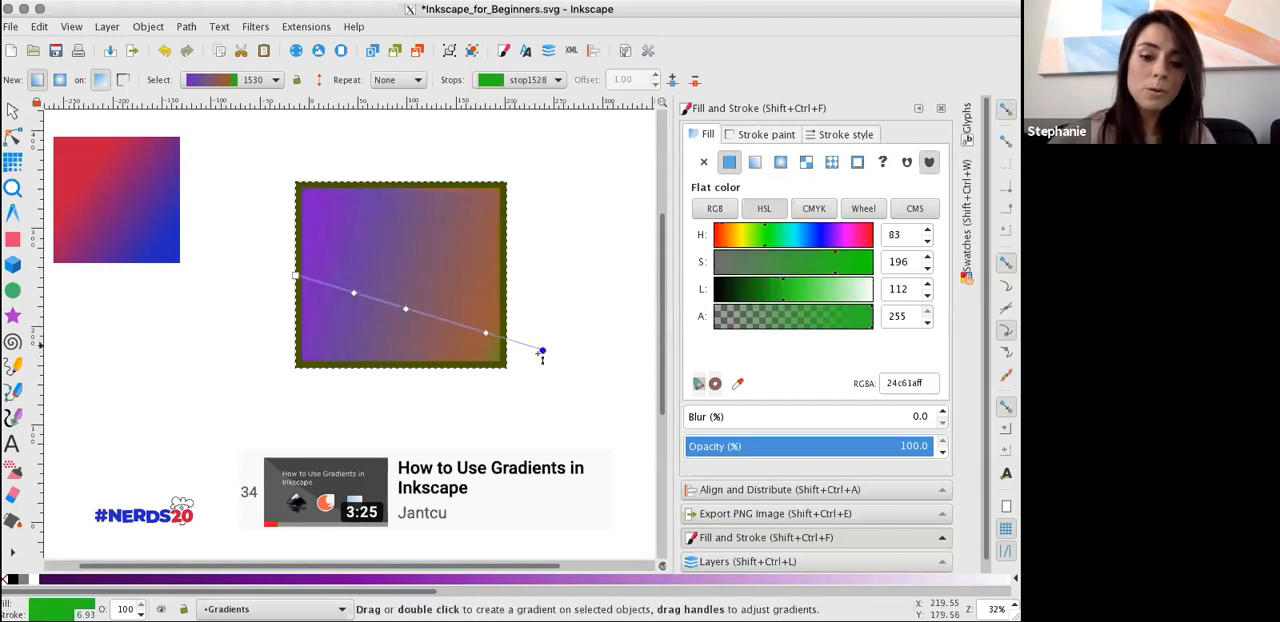
{"action": "left_click_drag", "start_coordinate": [543, 349], "coordinate": [482, 211]}
{"action": "left_click_drag", "start_coordinate": [297, 276], "coordinate": [322, 352]}
Slide the second intermediate stop to offset 0.39 and the third one to offset 0.68 along the gradient line.
{"action": "left_click_drag", "start_coordinate": [394, 290], "coordinate": [360, 265]}
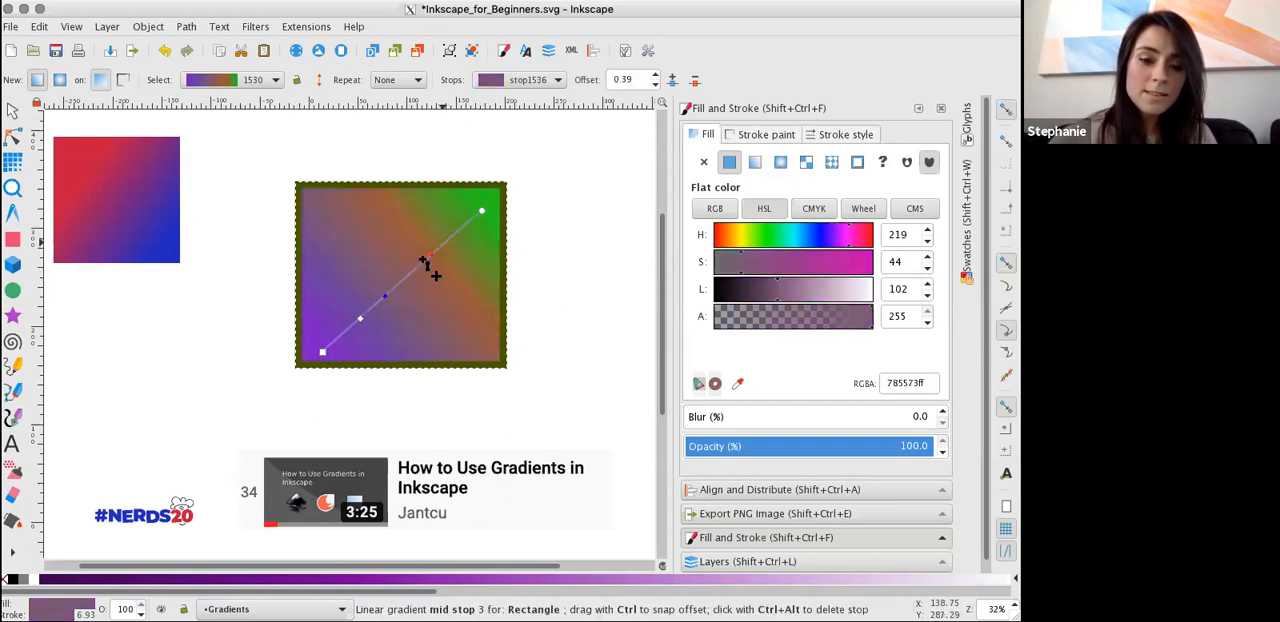
{"action": "left_click", "coordinate": [420, 265]}
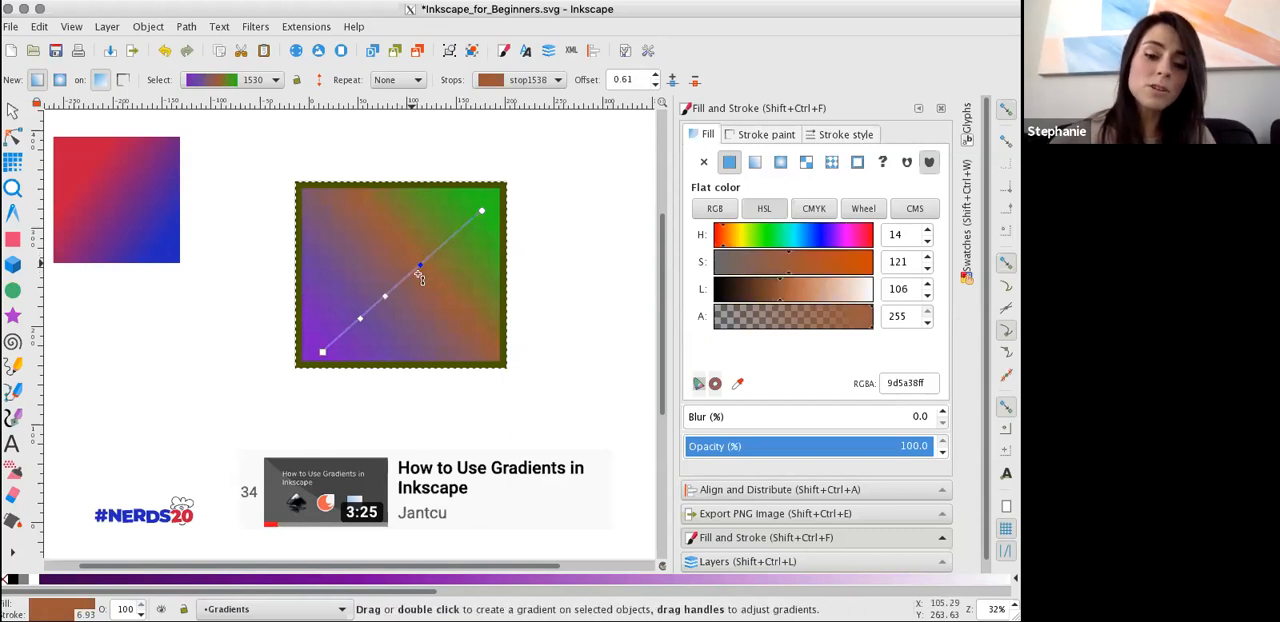
{"action": "mouse_move", "coordinate": [421, 266]}
{"action": "left_mouse_down"}
{"action": "mouse_move", "coordinate": [455, 234]}
{"action": "mouse_move", "coordinate": [406, 286]}
{"action": "mouse_move", "coordinate": [431, 254]}
{"action": "left_mouse_up"}
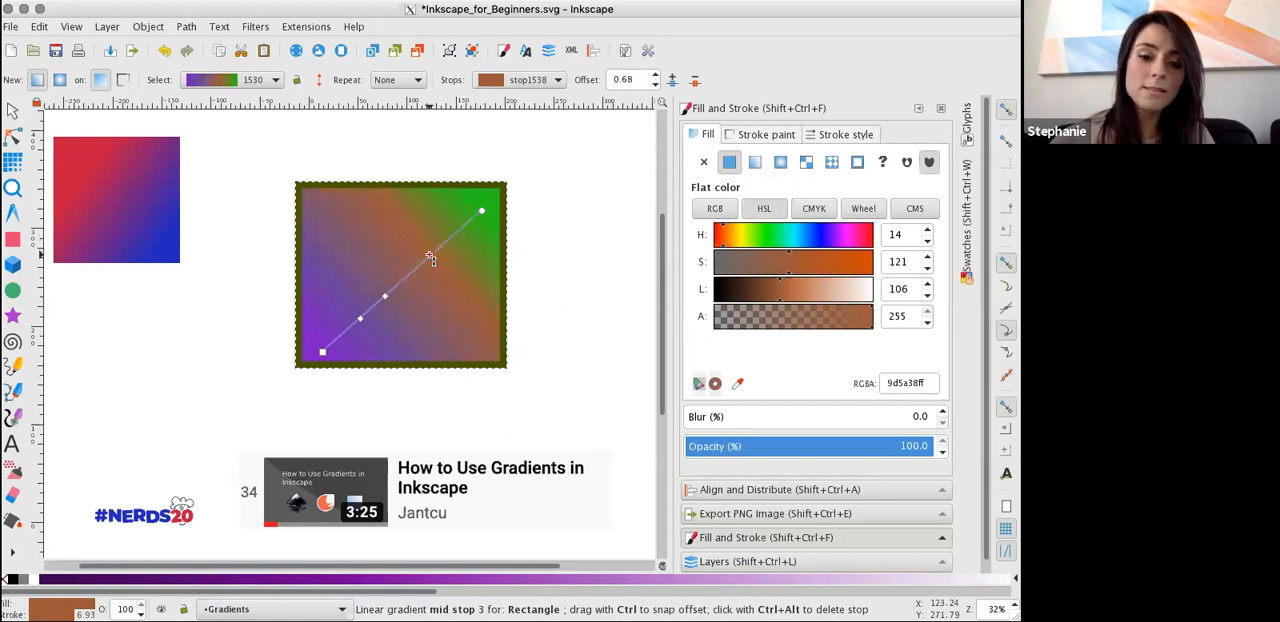
Stretch the gradient line nearly horizontally from the rectangle's left edge past its right edge, and switch the fill to a radial gradient.
{"action": "left_click_drag", "start_coordinate": [481, 211], "coordinate": [555, 263]}
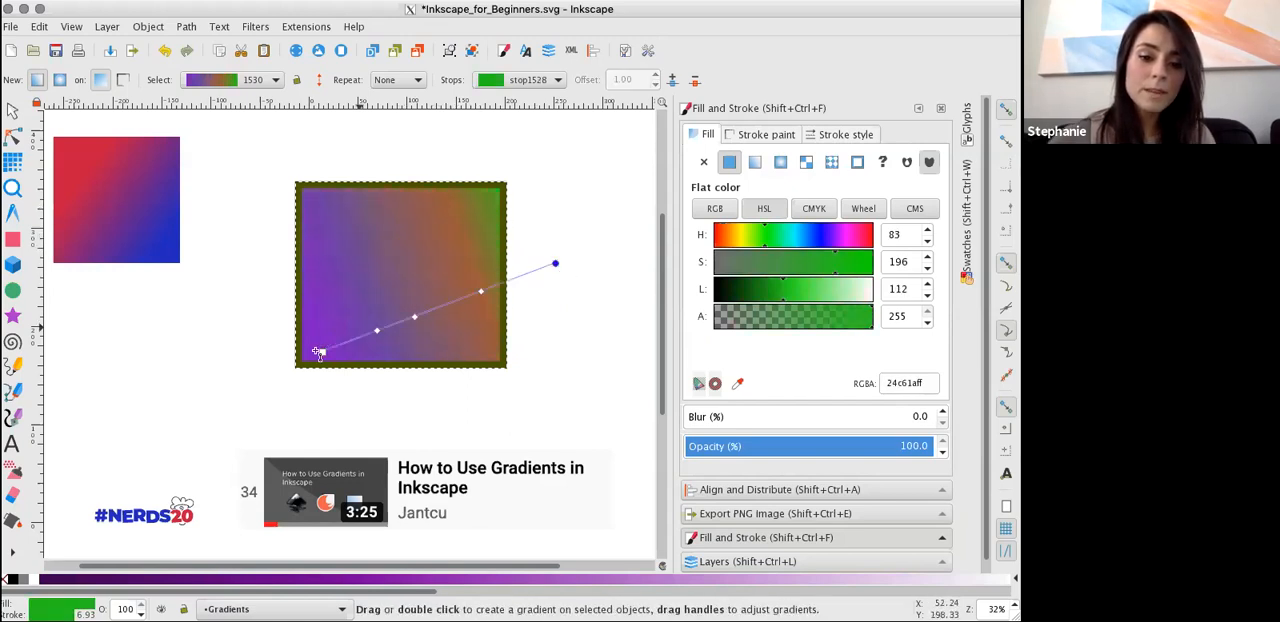
{"action": "left_click_drag", "start_coordinate": [318, 352], "coordinate": [305, 270]}
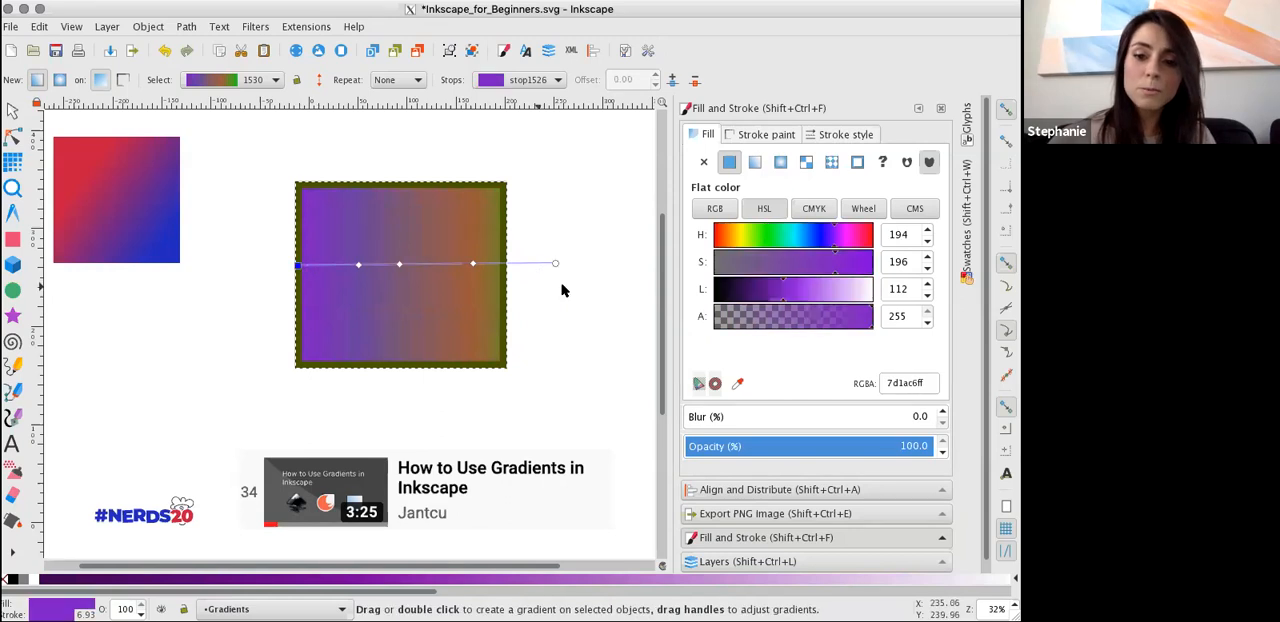
{"action": "left_click", "coordinate": [783, 163]}
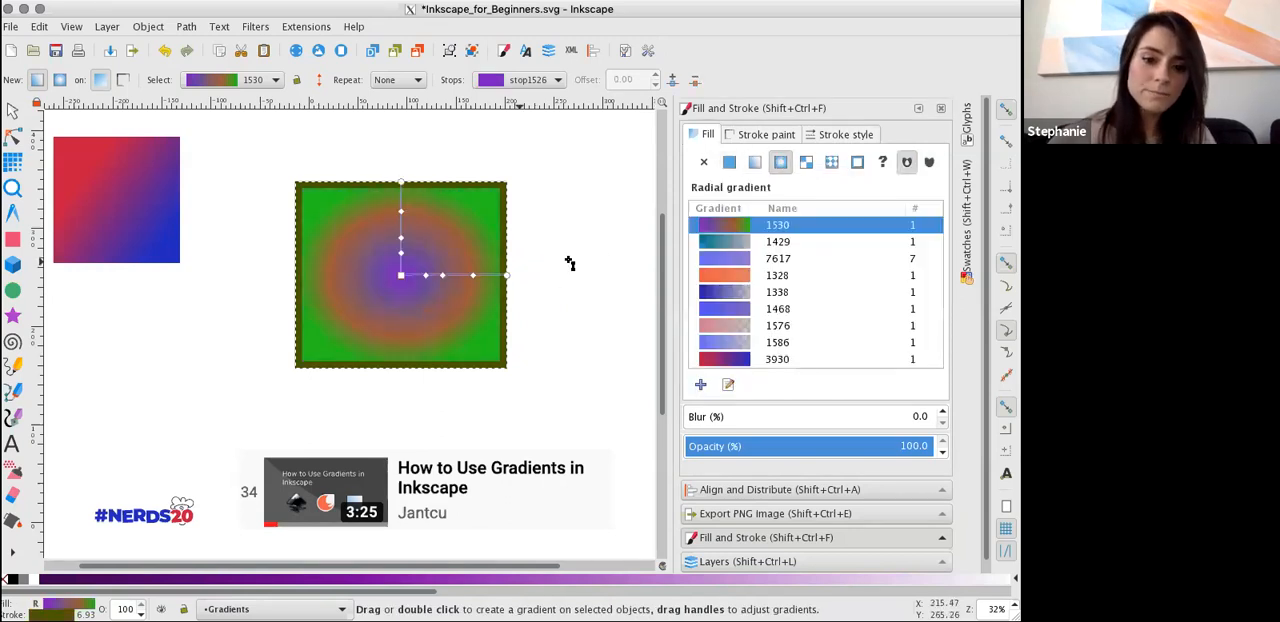
Move the second intermediate radial gradient stop to offset 0.45 and the third one to offset 0.79 with alpha 137.
{"action": "left_click_drag", "start_coordinate": [402, 238], "coordinate": [405, 232]}
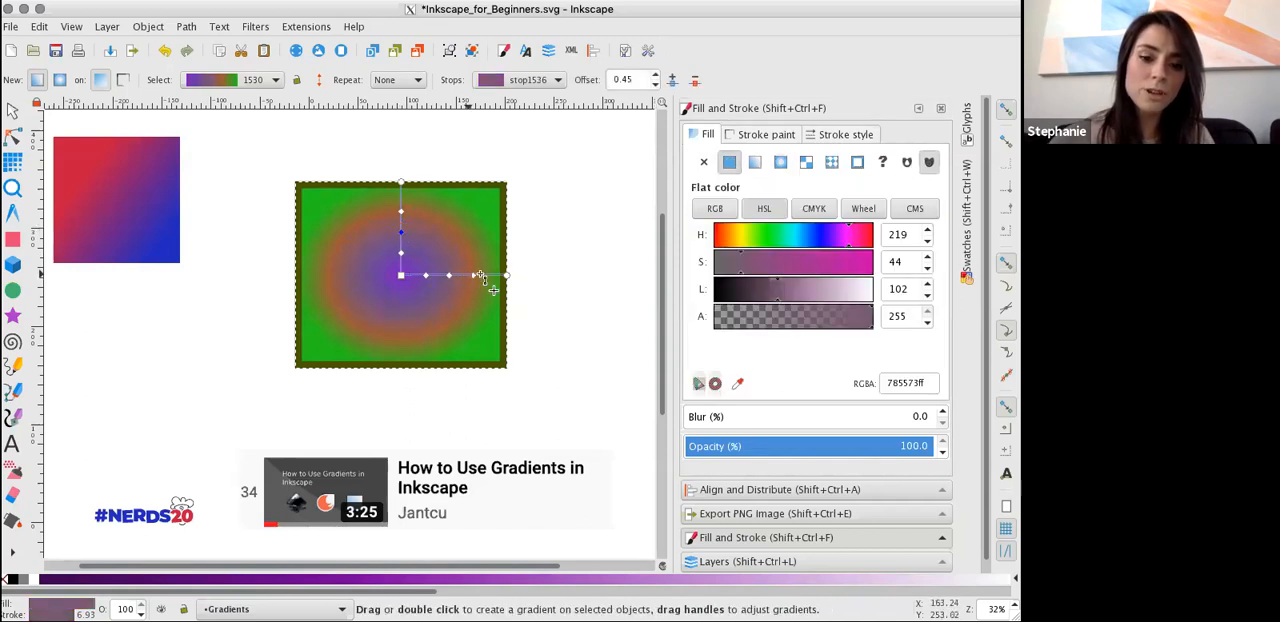
{"action": "mouse_move", "coordinate": [475, 277]}
{"action": "left_mouse_down"}
{"action": "mouse_move", "coordinate": [499, 279]}
{"action": "mouse_move", "coordinate": [485, 276]}
{"action": "left_mouse_up"}
{"action": "left_click", "coordinate": [836, 318]}
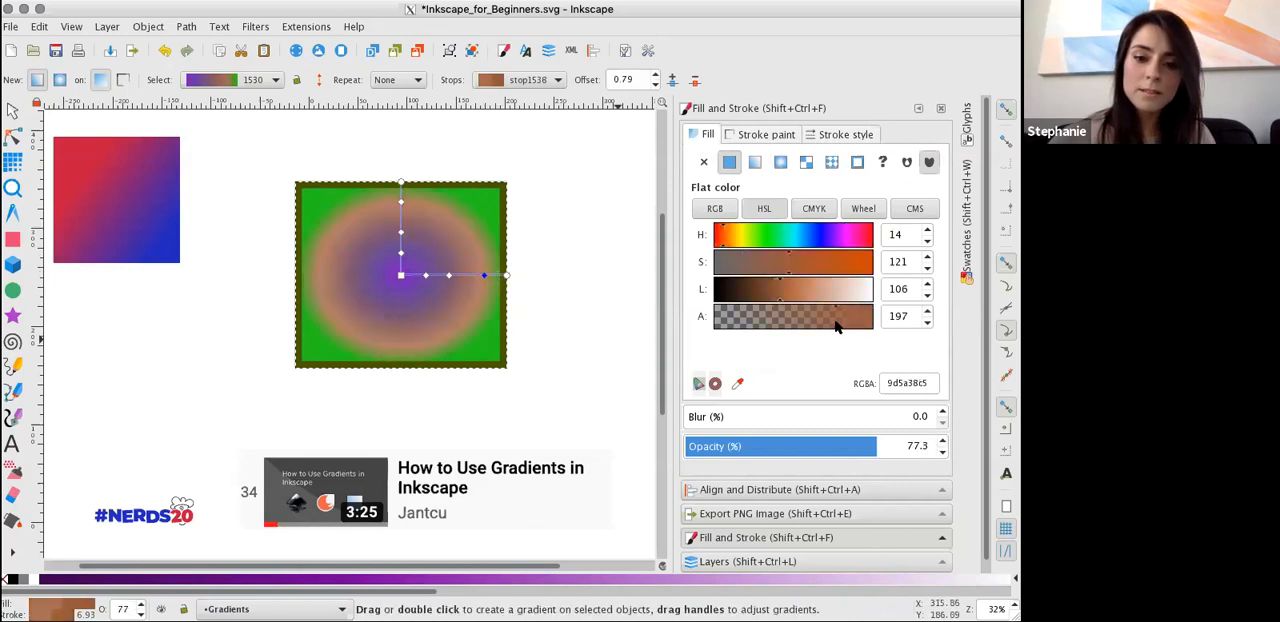
{"action": "left_click", "coordinate": [507, 275]}
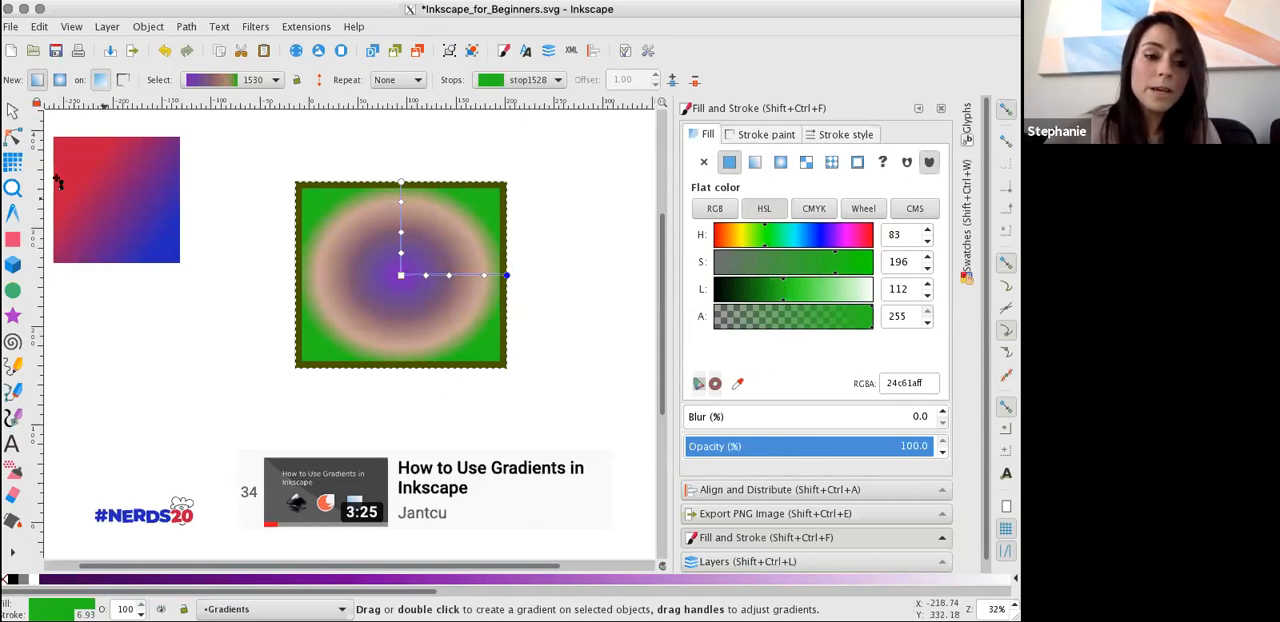
Draw a square about 89 mm wide beside the radial gradient rectangle and fill it with the blue sampled from the #NERDS20 logo.
{"action": "left_click", "coordinate": [14, 238]}
{"action": "left_click_drag", "start_coordinate": [166, 287], "coordinate": [257, 376]}
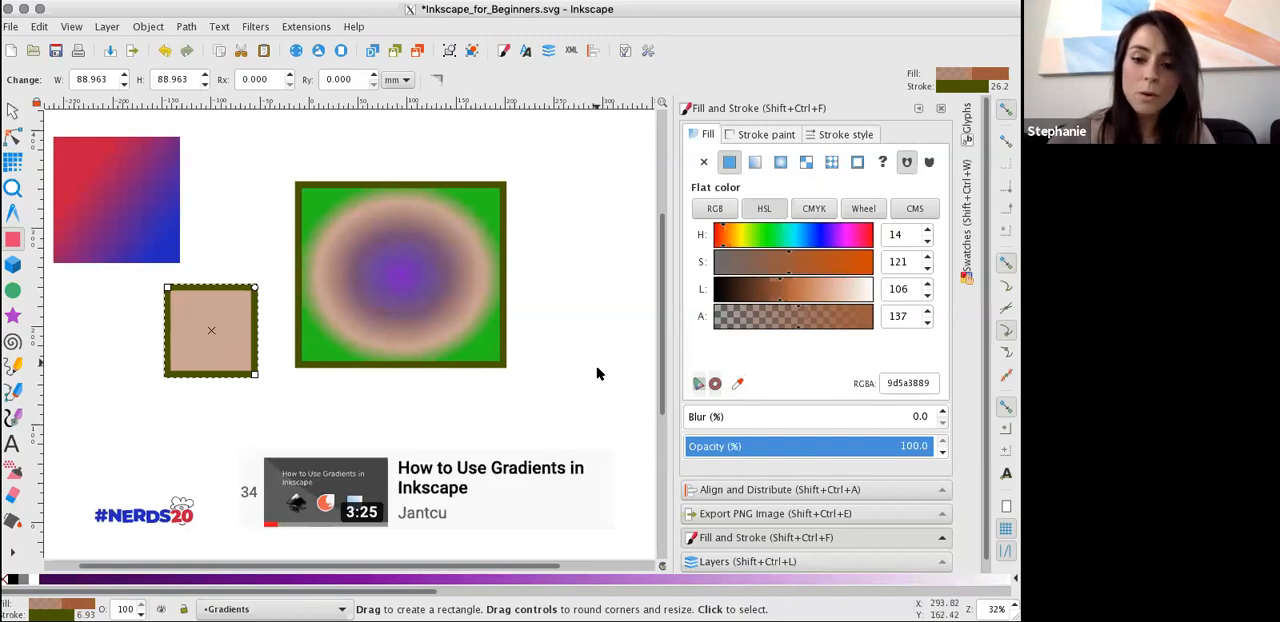
{"action": "left_click", "coordinate": [737, 383]}
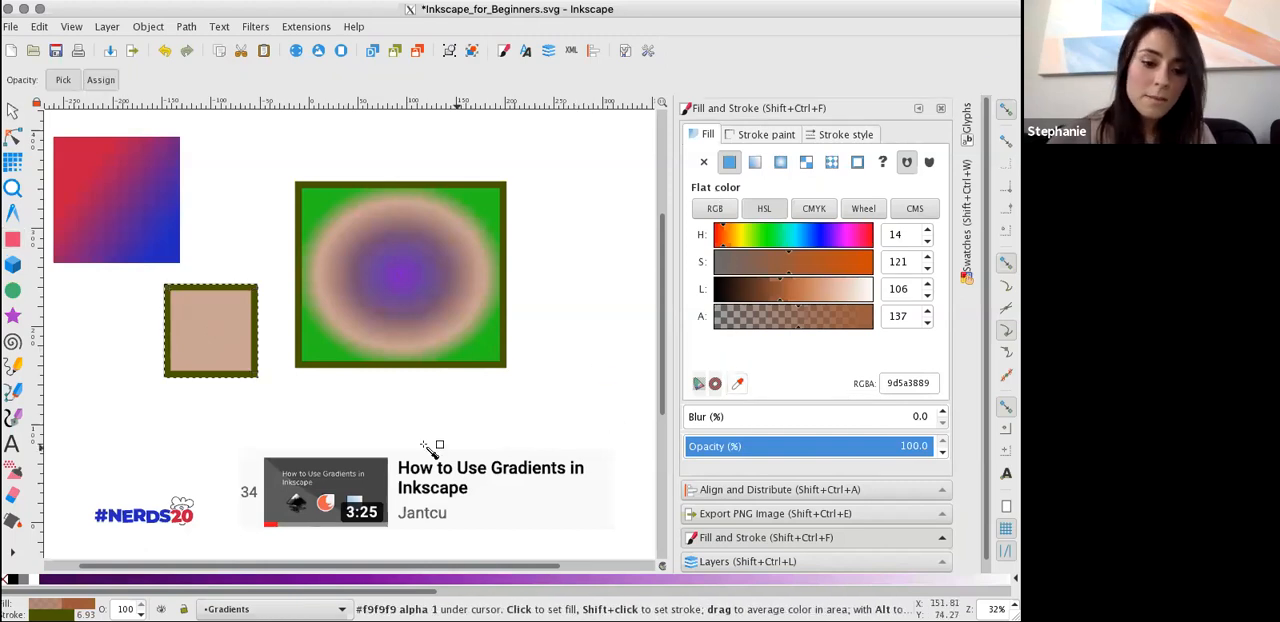
{"action": "left_click", "coordinate": [148, 524]}
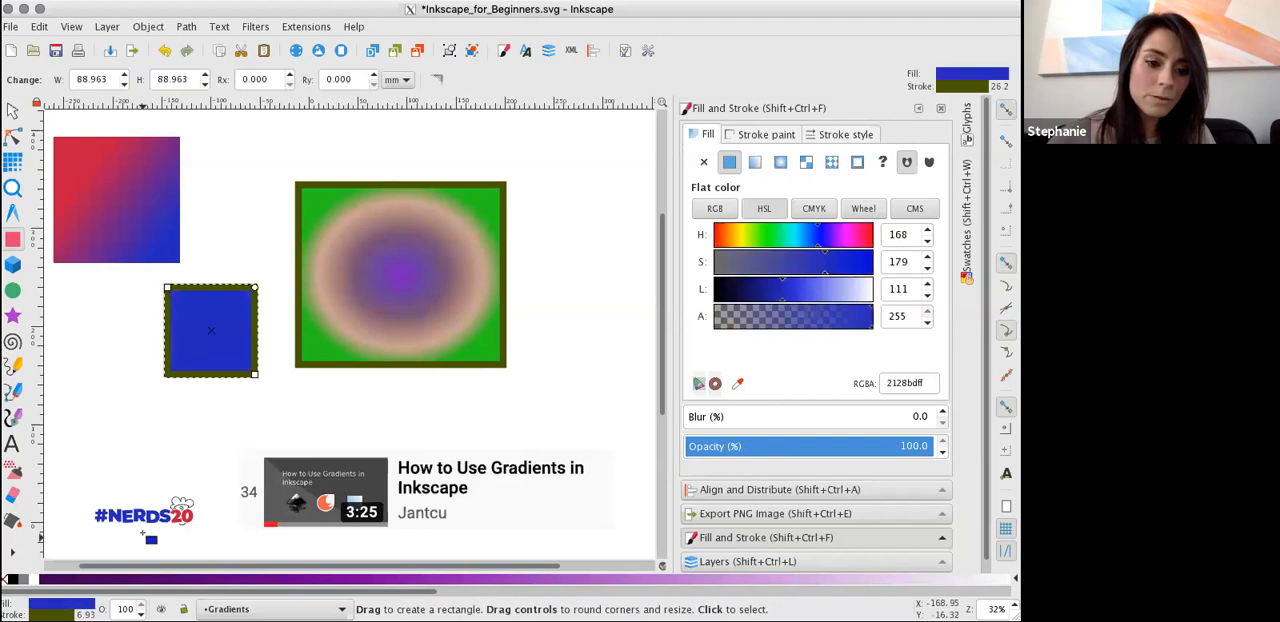
Recolour the small square's stroke with the red sampled from the upper-left corner of the red-to-blue gradient square.
{"action": "left_click", "coordinate": [750, 134]}
{"action": "left_click", "coordinate": [703, 134]}
{"action": "left_click", "coordinate": [757, 134]}
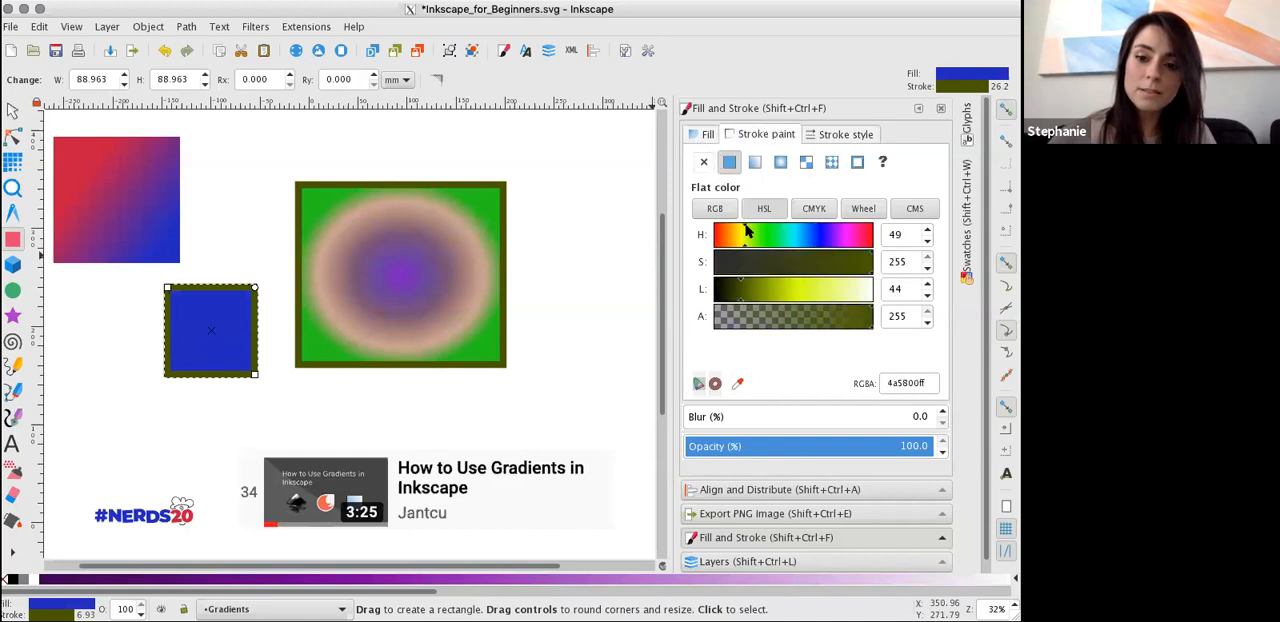
{"action": "left_click", "coordinate": [737, 383]}
{"action": "left_click", "coordinate": [67, 143]}
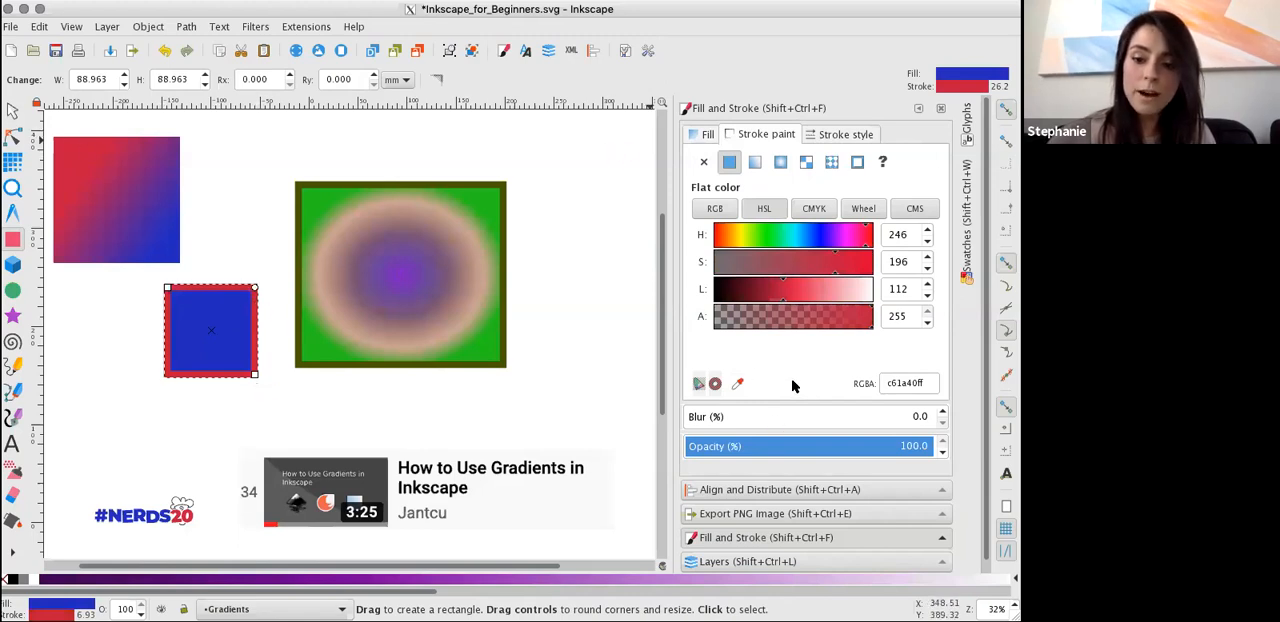
Examine the hexadecimal RGBA value of the square's stroke colour.
{"action": "left_click_drag", "start_coordinate": [930, 385], "coordinate": [894, 383]}
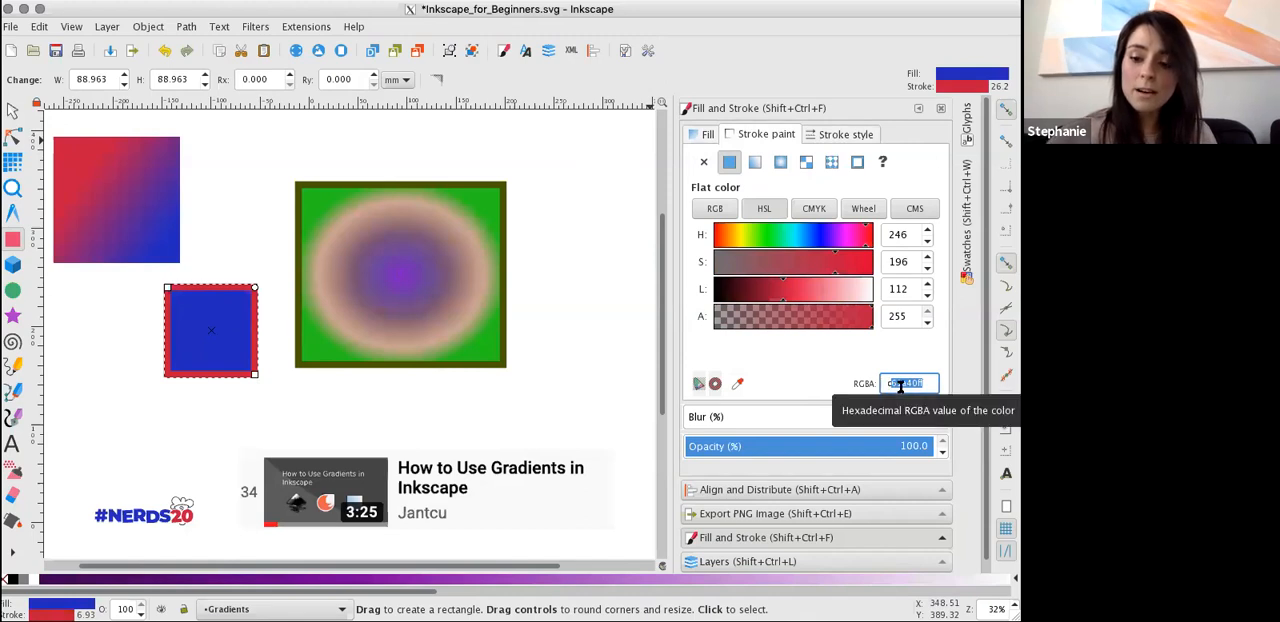
{"action": "double_click", "coordinate": [900, 387]}
{"action": "left_click", "coordinate": [937, 380]}
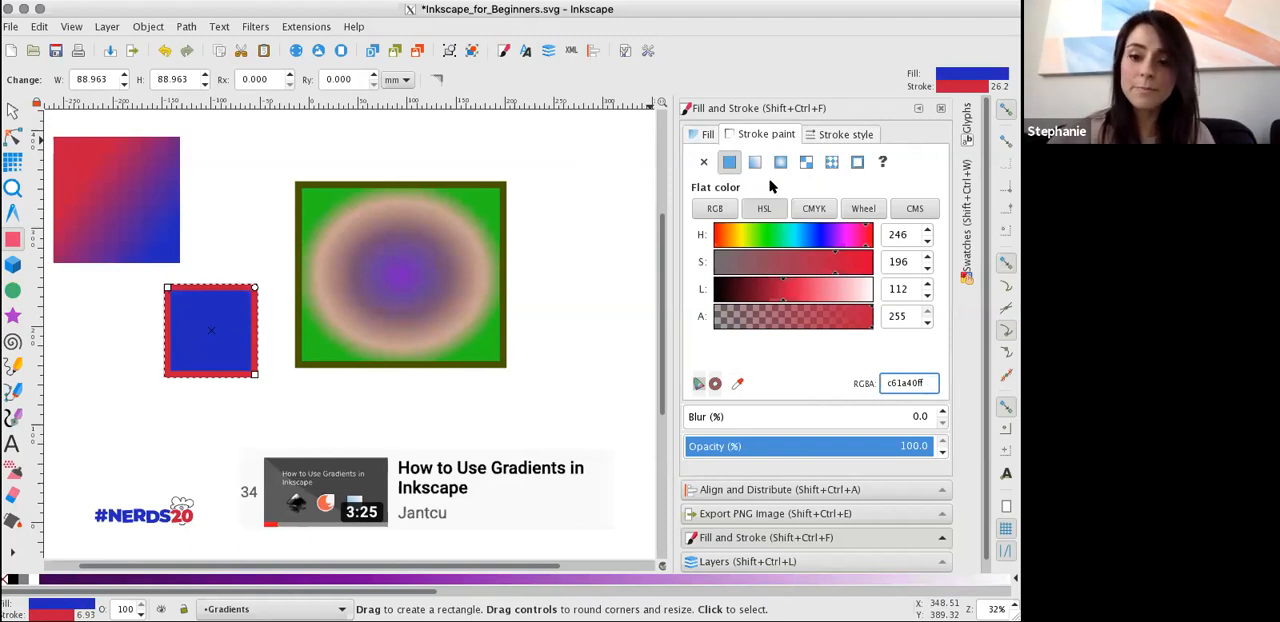
Hide the Gradients layer, then show the Clip & Mask layer and make it the current layer.
{"action": "left_click", "coordinate": [748, 561]}
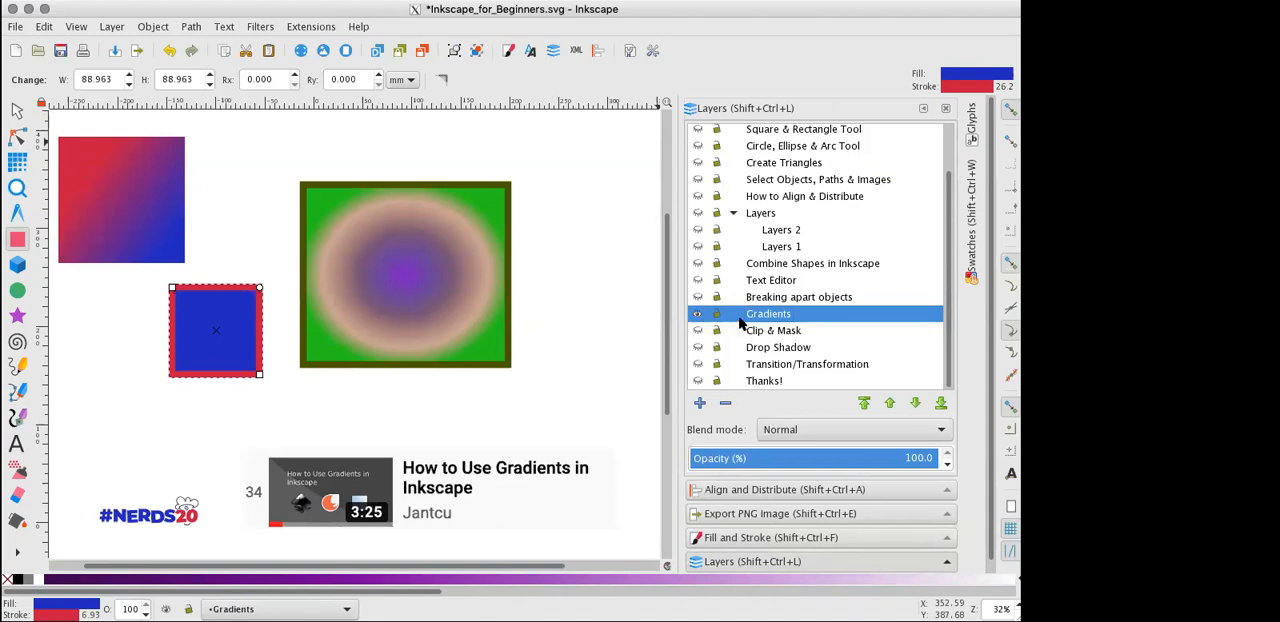
{"action": "left_click", "coordinate": [699, 314]}
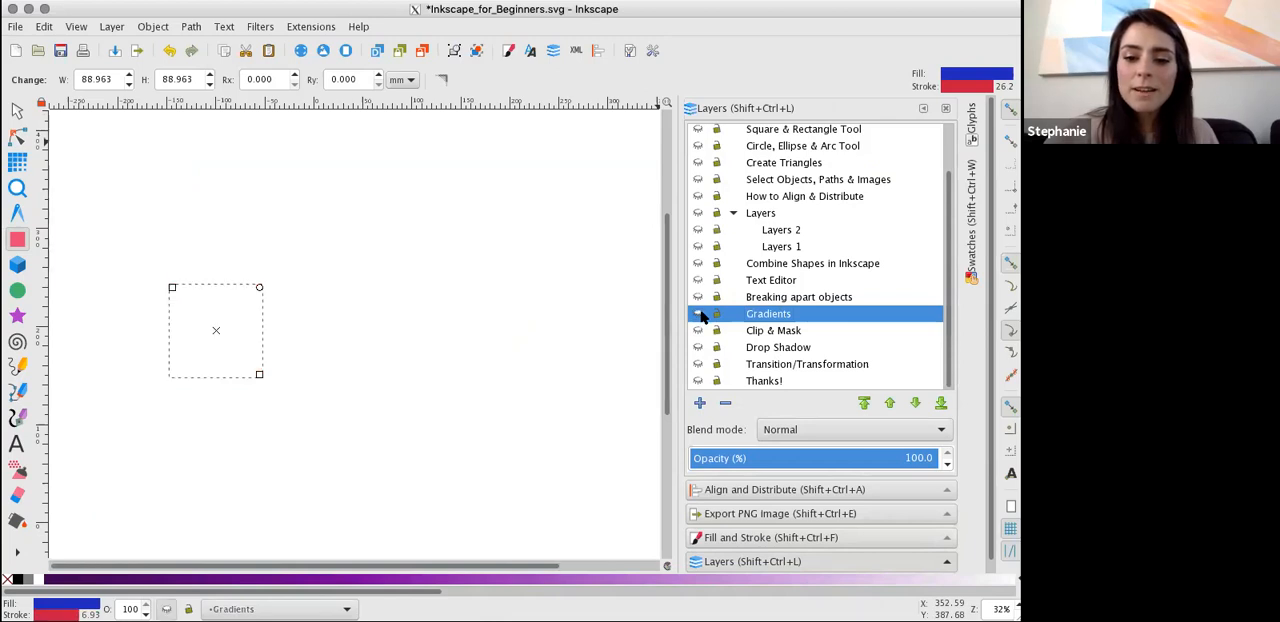
{"action": "left_click", "coordinate": [699, 330]}
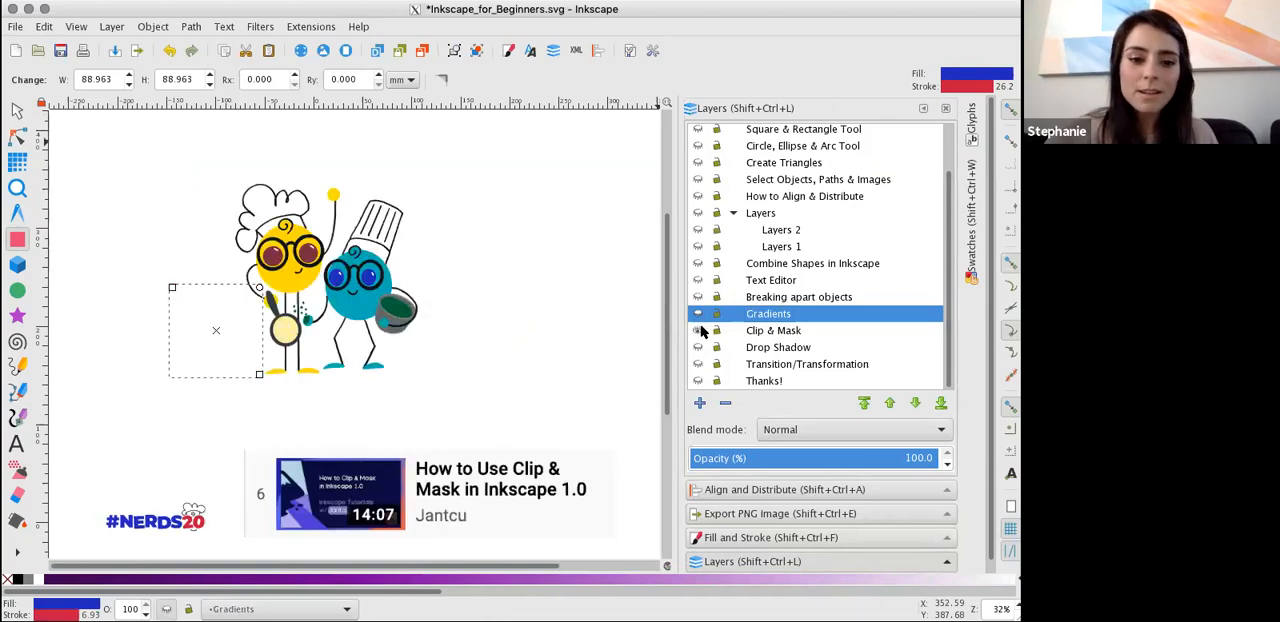
{"action": "left_click", "coordinate": [786, 332]}
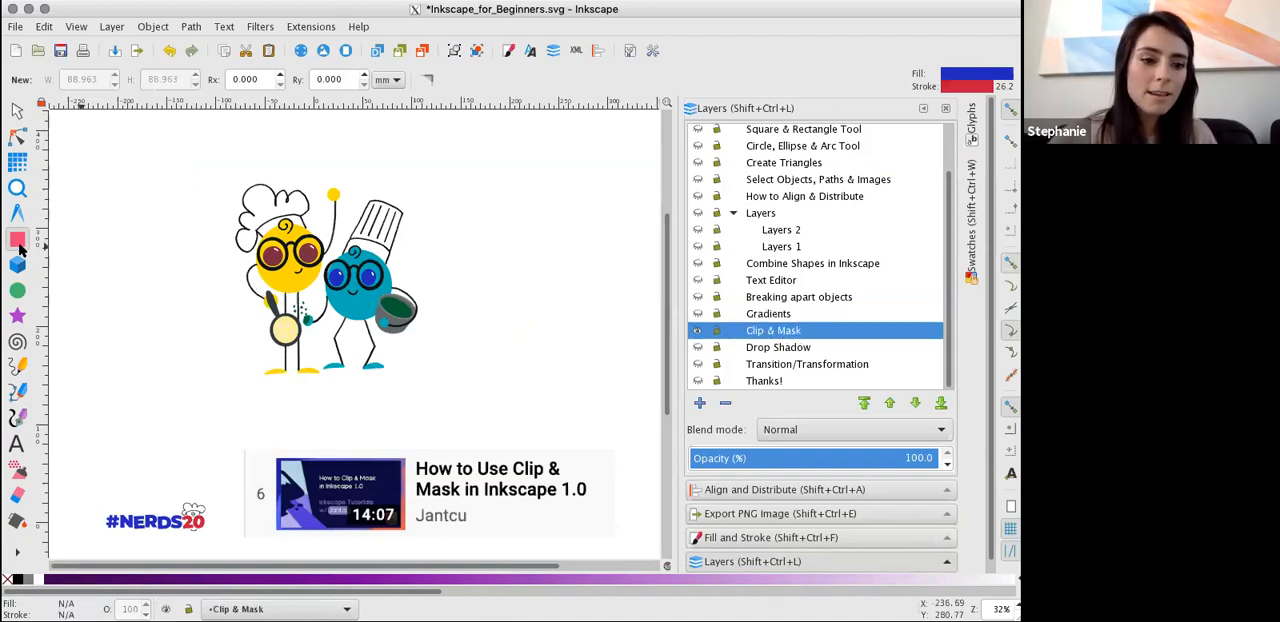
Draw a tall rectangle about 106.5 by 216 mm and place it over the yellow character in the image.
{"action": "left_click_drag", "start_coordinate": [97, 160], "coordinate": [197, 367]}
{"action": "left_click", "coordinate": [16, 108]}
{"action": "left_click_drag", "start_coordinate": [171, 254], "coordinate": [289, 268]}
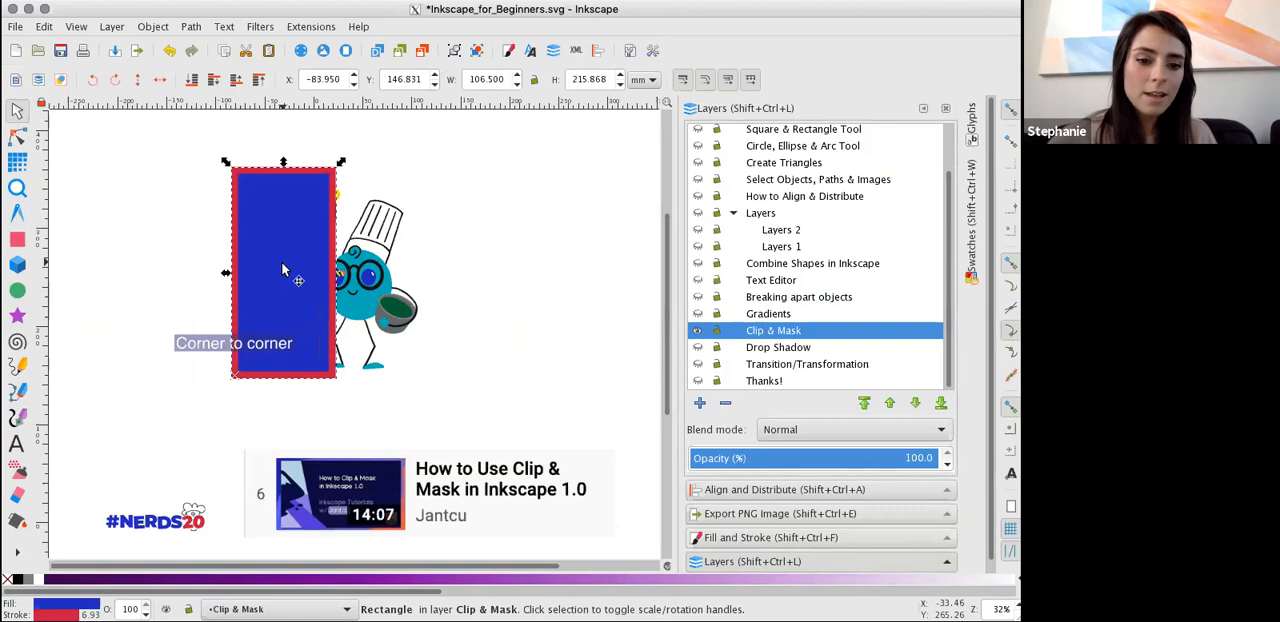
Clip the character image to the tall rectangle covering the yellow character.
{"action": "left_click", "coordinate": [386, 300], "text": "shift"}
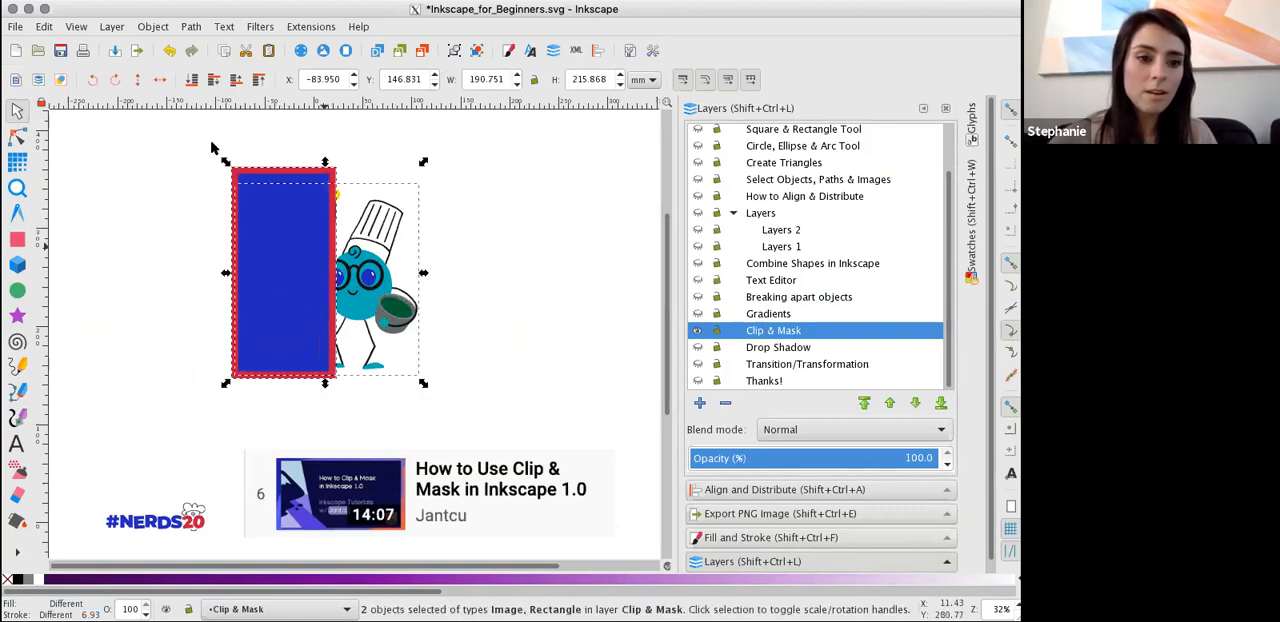
{"action": "left_click", "coordinate": [155, 27]}
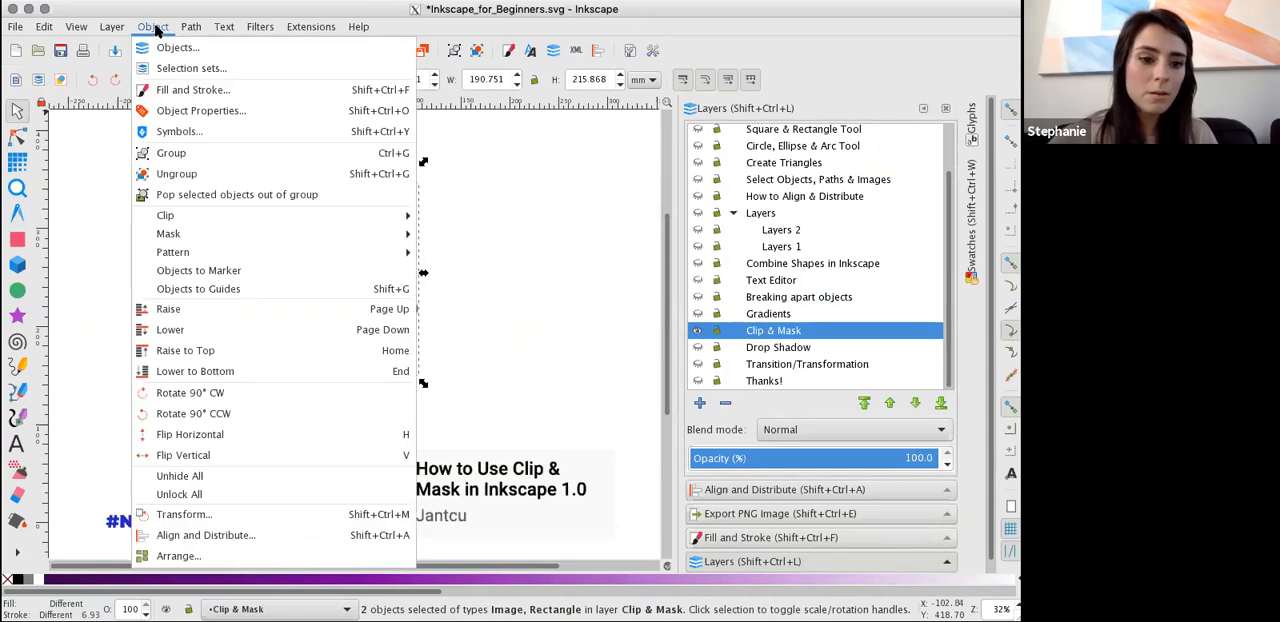
{"action": "mouse_move", "coordinate": [210, 213]}
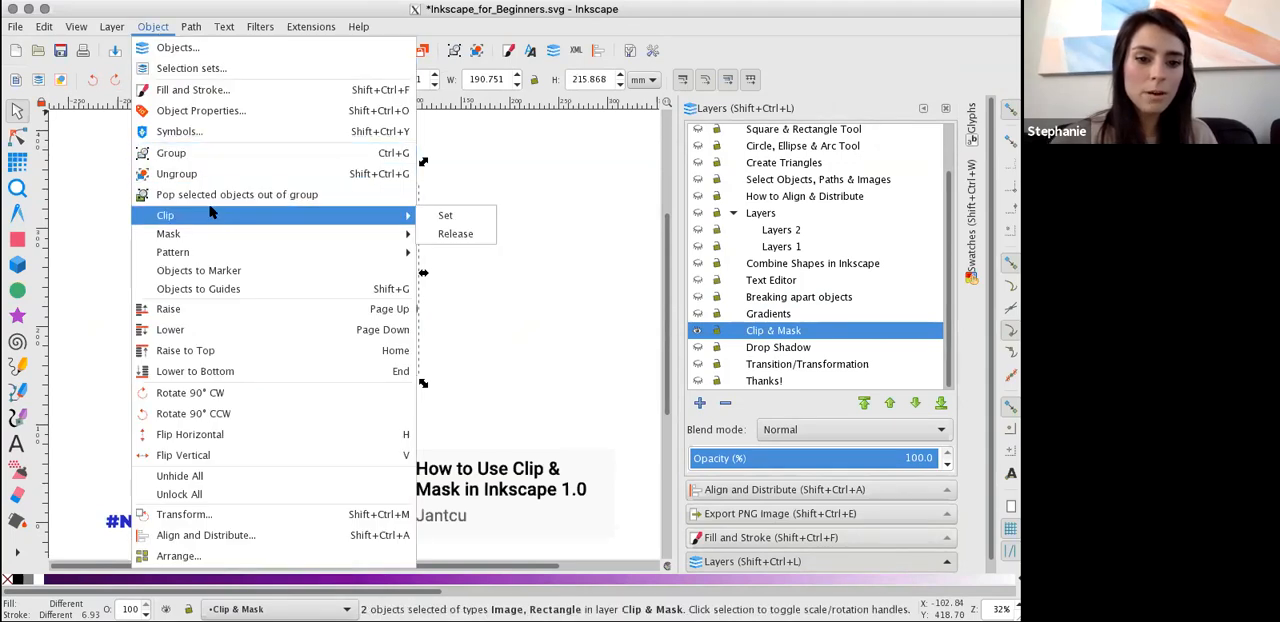
{"action": "left_click", "coordinate": [440, 215]}
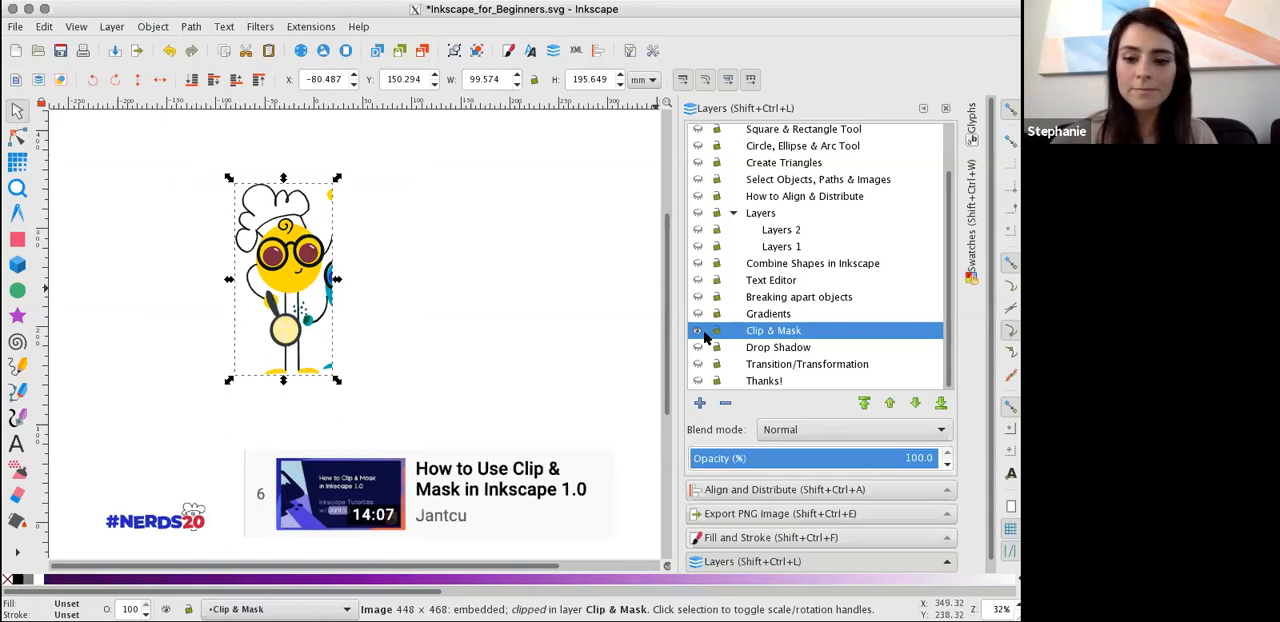
Hide the Clip & Mask layer, show the Drop Shadow layer and select its red rectangle.
{"action": "left_click", "coordinate": [698, 331]}
{"action": "left_click", "coordinate": [698, 348]}
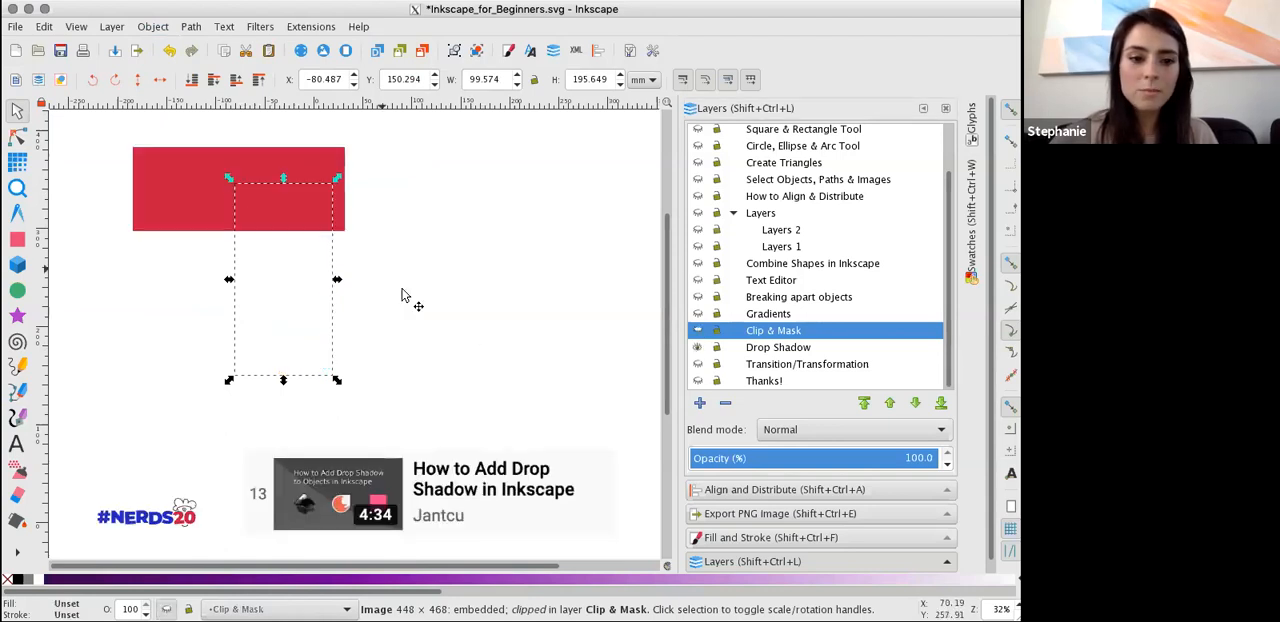
{"action": "left_click", "coordinate": [176, 197]}
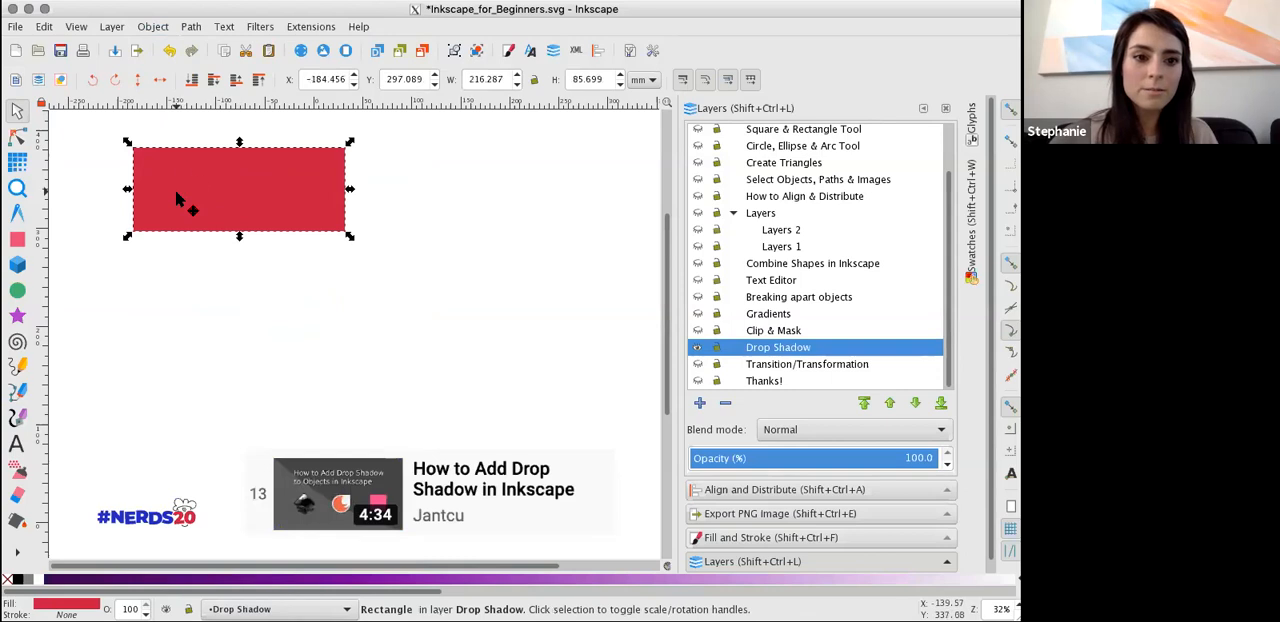
Apply a Drop Shadow filter to the red rectangle, with the shadow offset towards its lower-left side.
{"action": "left_click", "coordinate": [262, 27]}
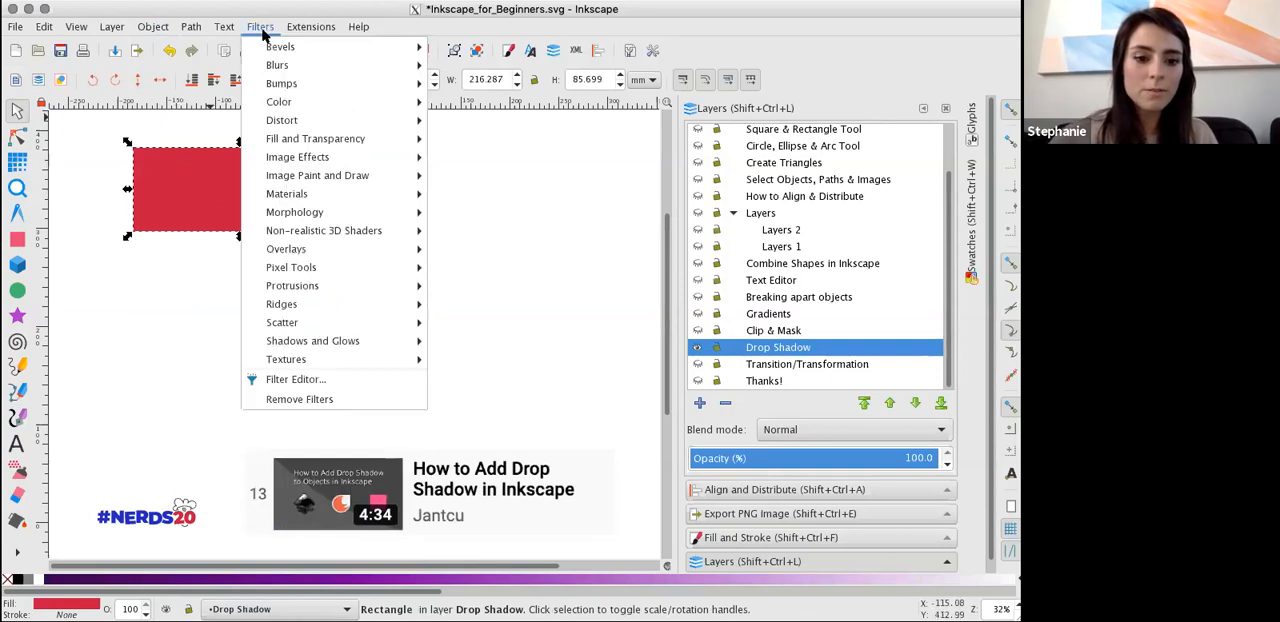
{"action": "mouse_move", "coordinate": [352, 343]}
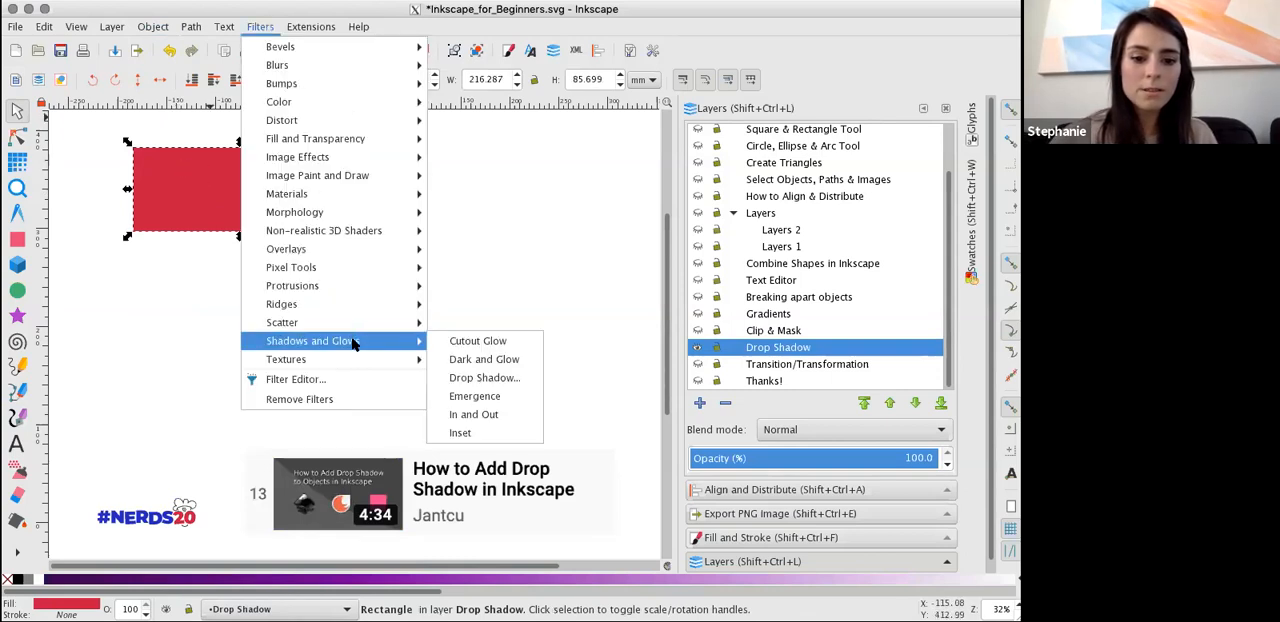
{"action": "left_click", "coordinate": [478, 376]}
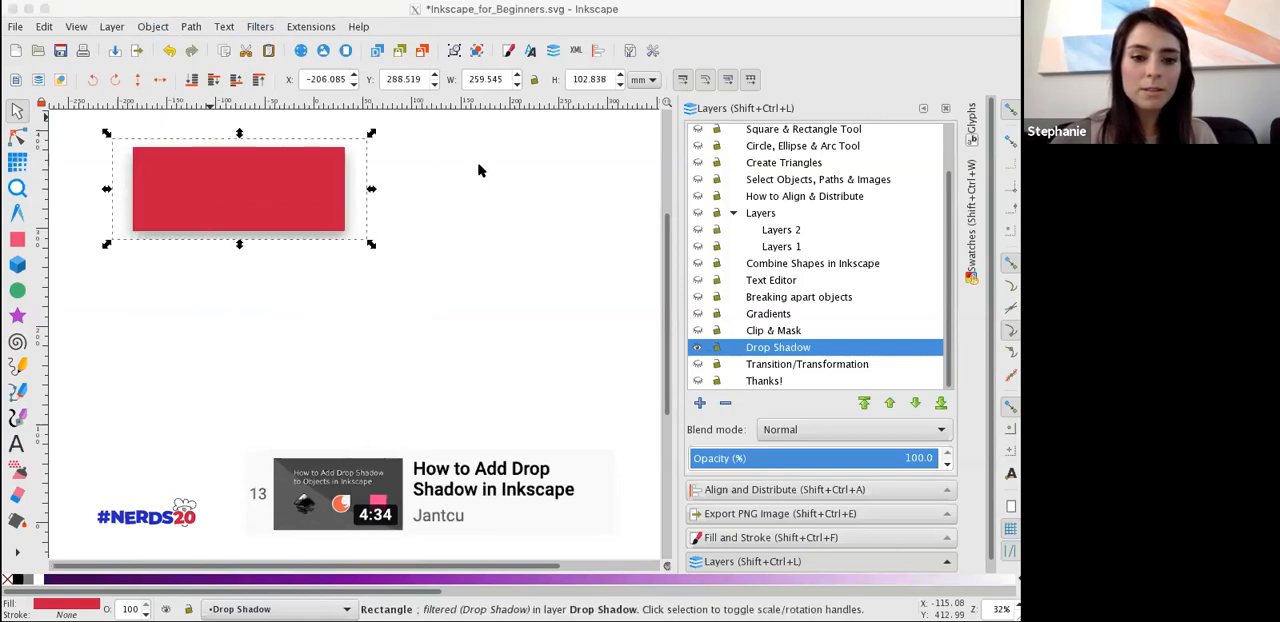
{"action": "left_click", "coordinate": [551, 247]}
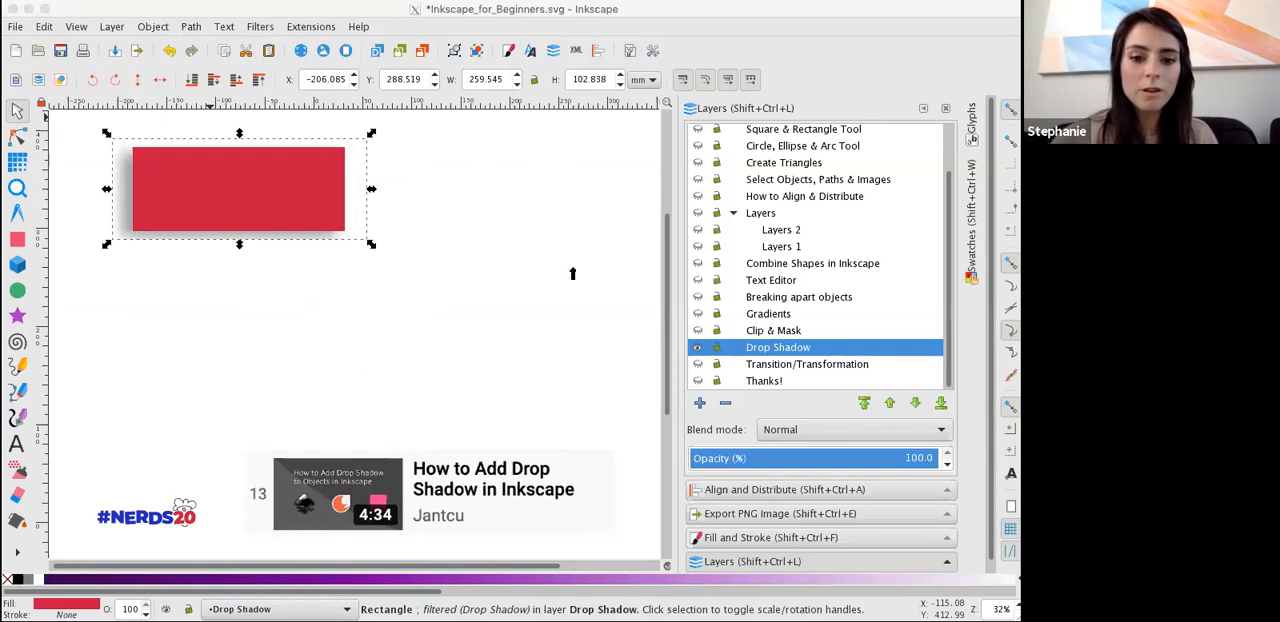
{"action": "left_click", "coordinate": [656, 275]}
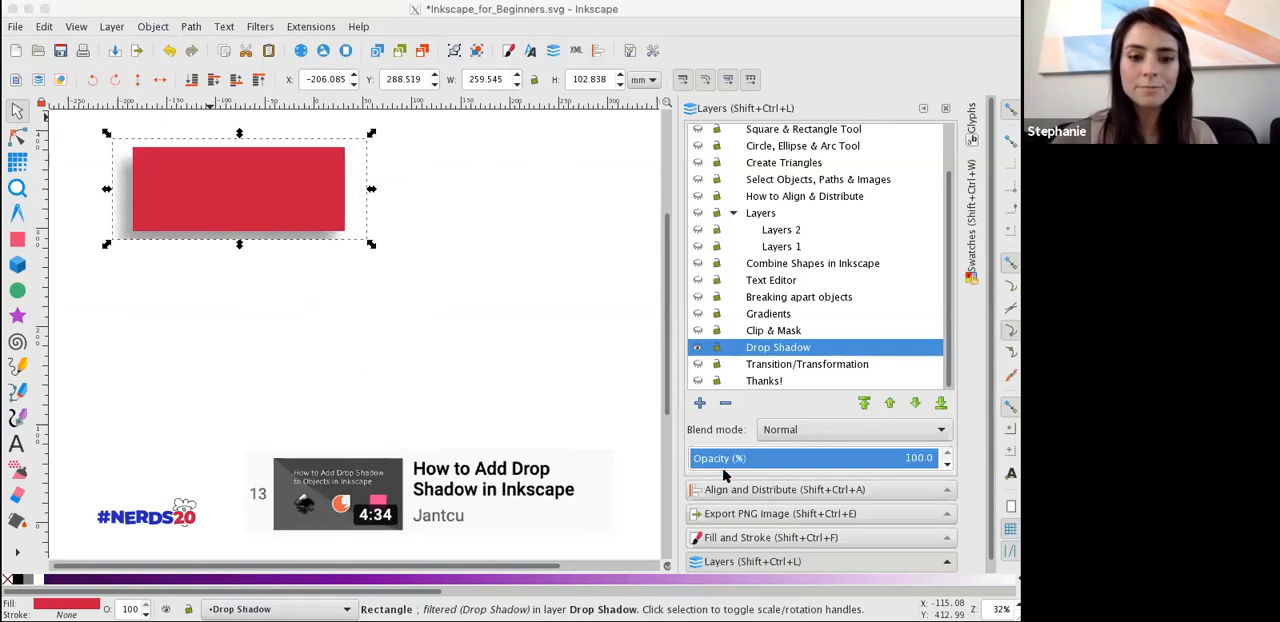
Hide the Drop Shadow layer and show the Transition/Transformation layer.
{"action": "left_click", "coordinate": [697, 347]}
{"action": "left_click", "coordinate": [697, 364]}
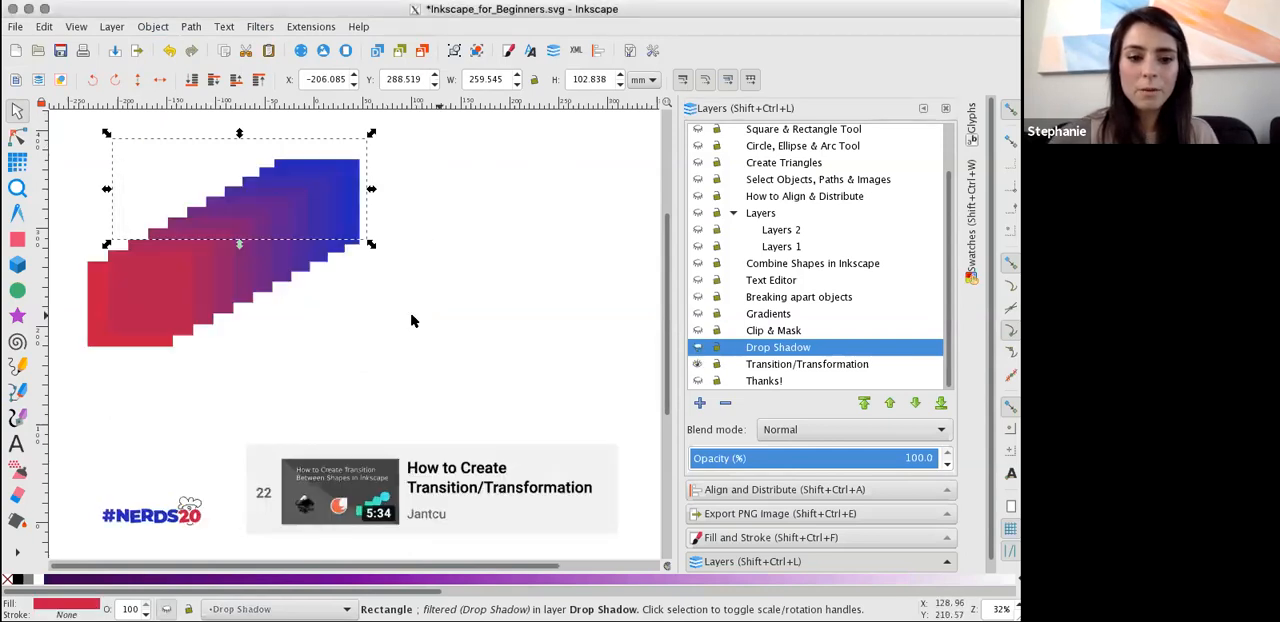
{"action": "key", "text": "r"}
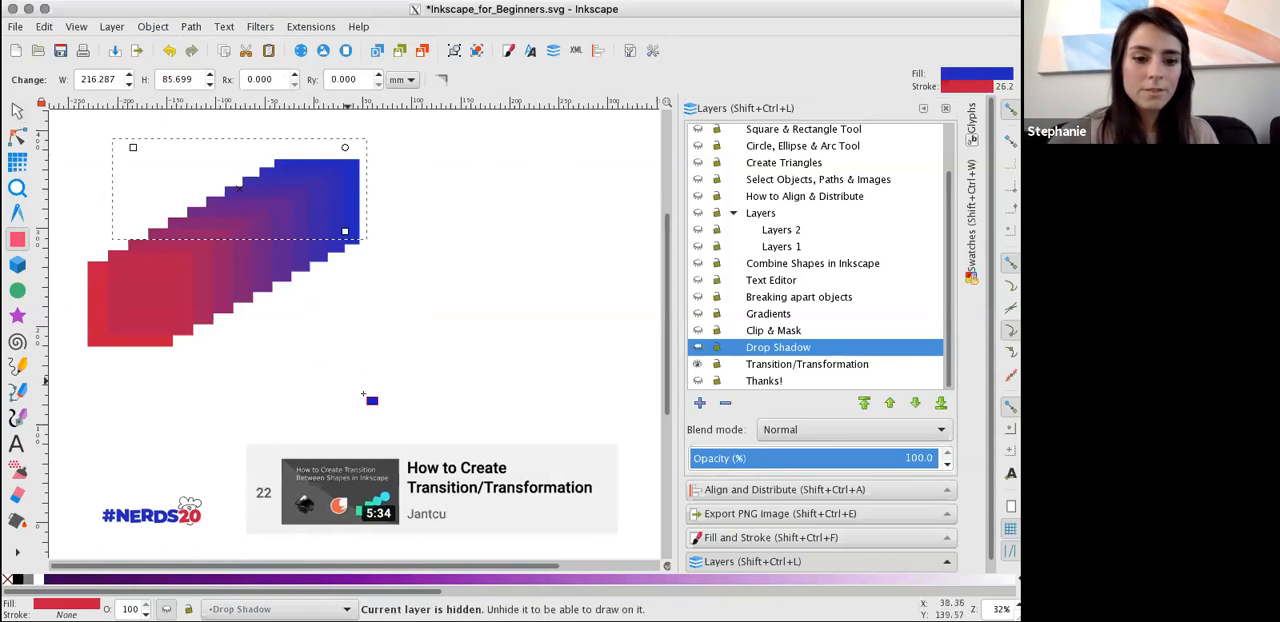
{"action": "key", "text": "s"}
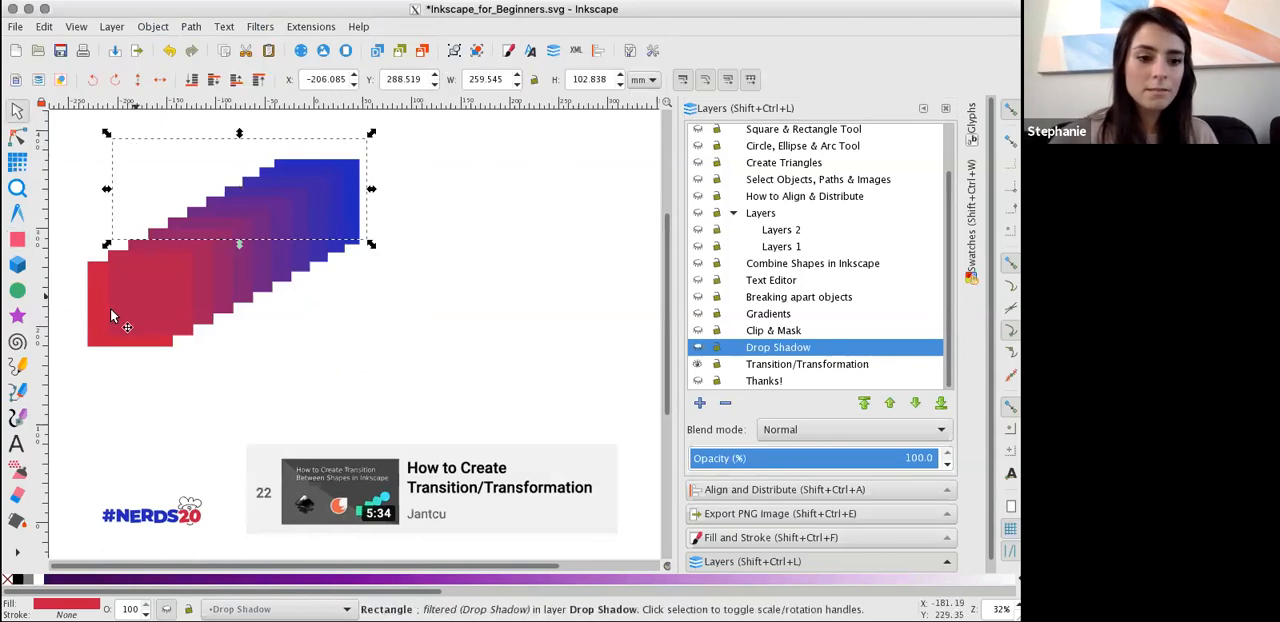
Pull a red and a blue square out of the stepped shape, place them diagonally apart beside it and select both.
{"action": "left_click", "coordinate": [111, 311]}
{"action": "left_click", "coordinate": [98, 322]}
{"action": "left_click_drag", "start_coordinate": [98, 322], "coordinate": [350, 332]}
{"action": "left_click", "coordinate": [352, 168]}
{"action": "left_click_drag", "start_coordinate": [496, 213], "coordinate": [555, 238]}
{"action": "left_click_drag", "start_coordinate": [400, 312], "coordinate": [426, 338]}
{"action": "left_click", "coordinate": [517, 248], "text": "shift"}
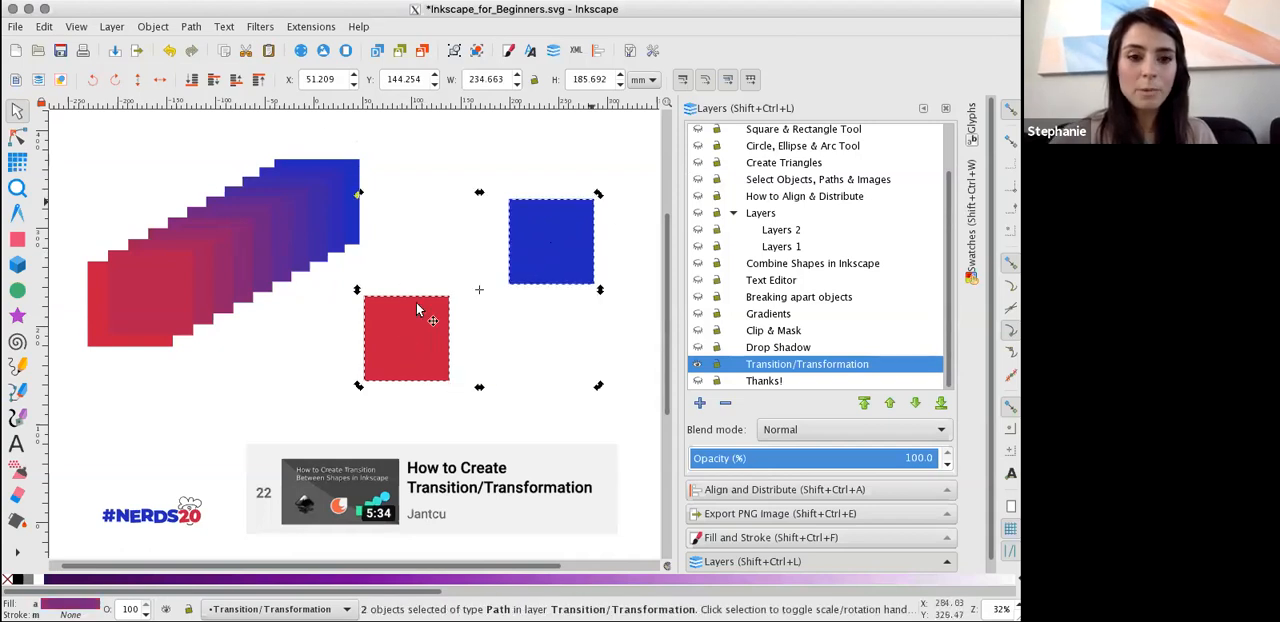
{"action": "left_click", "coordinate": [259, 27]}
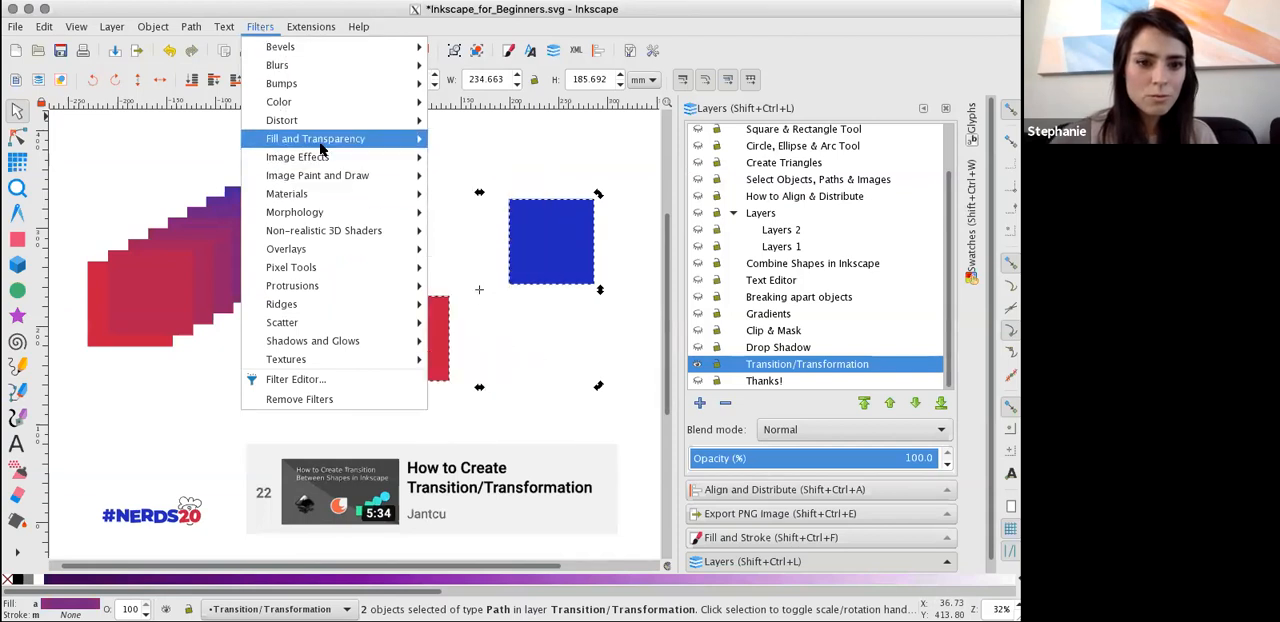
{"action": "mouse_move", "coordinate": [321, 148]}
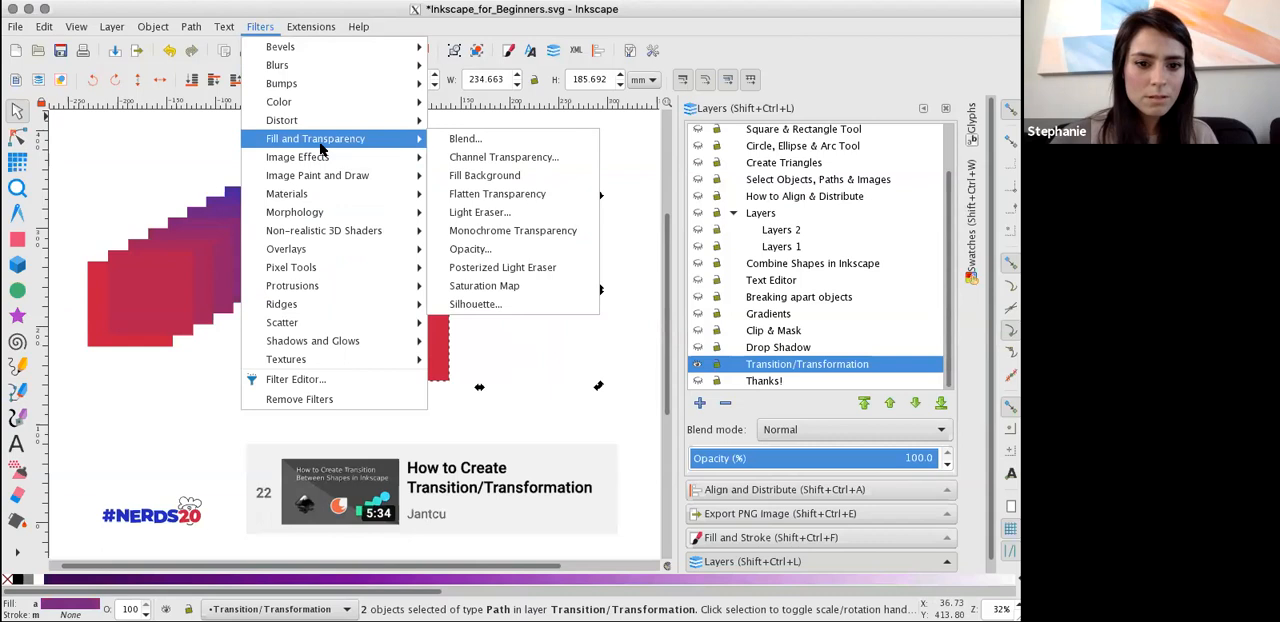
{"action": "mouse_move", "coordinate": [323, 125]}
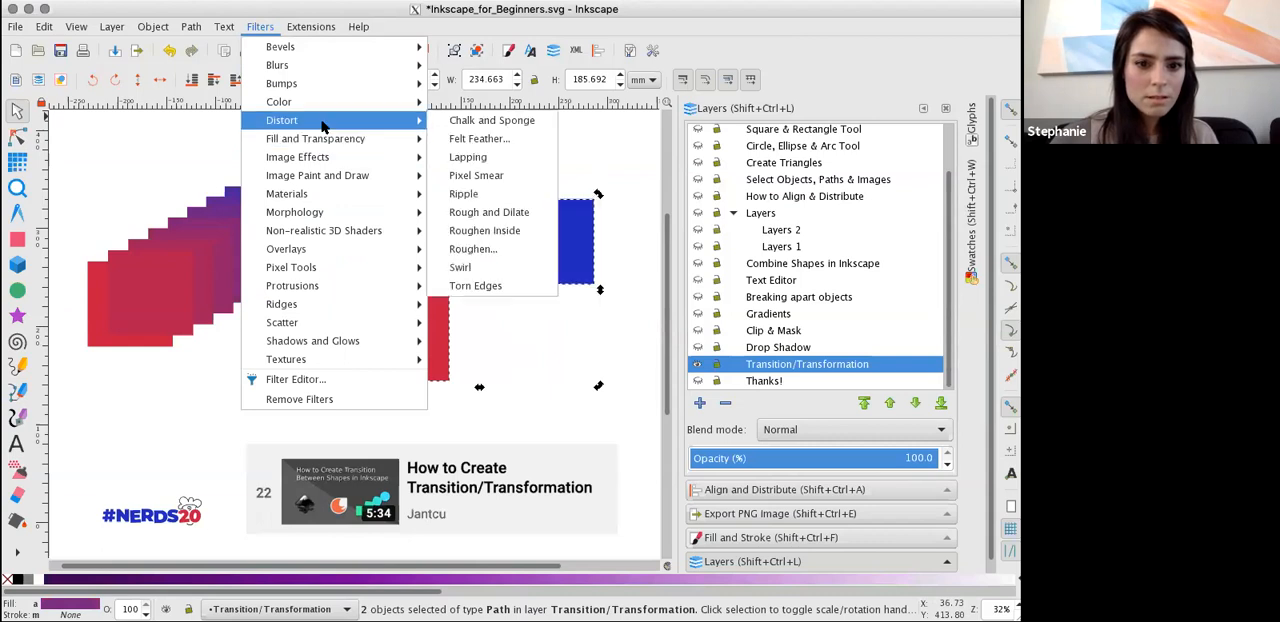
Interpolate between the red and blue squares to build a stepped colour transition, undoing and reapplying it once.
{"action": "left_click", "coordinate": [310, 26]}
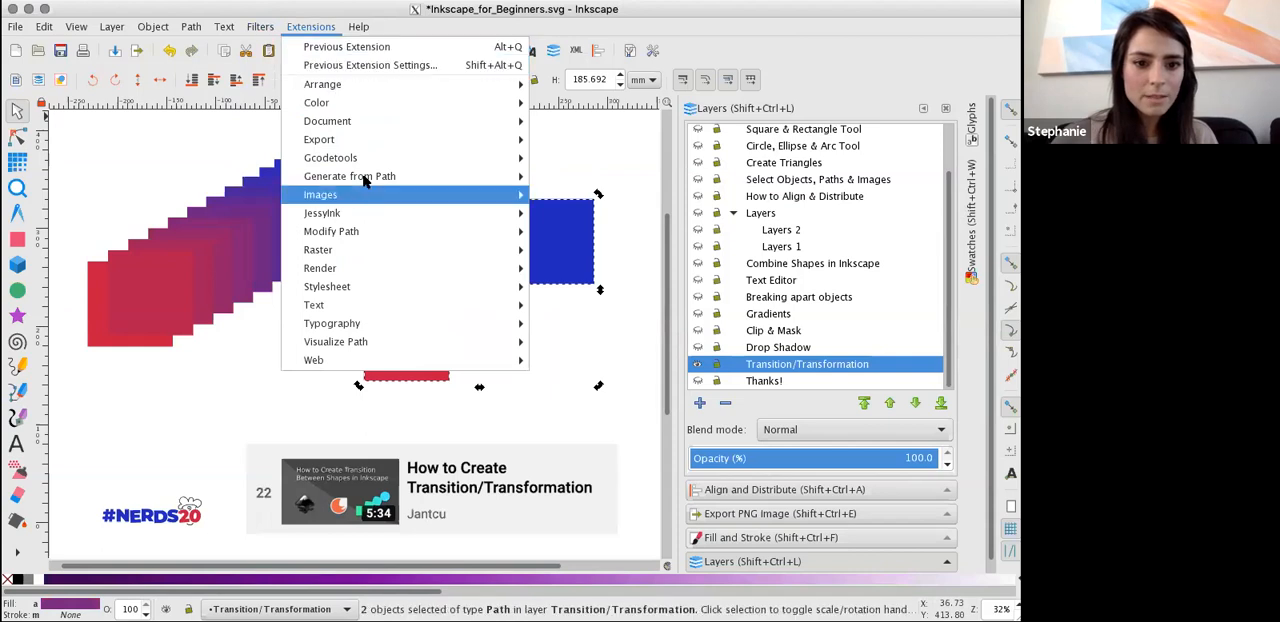
{"action": "mouse_move", "coordinate": [367, 179]}
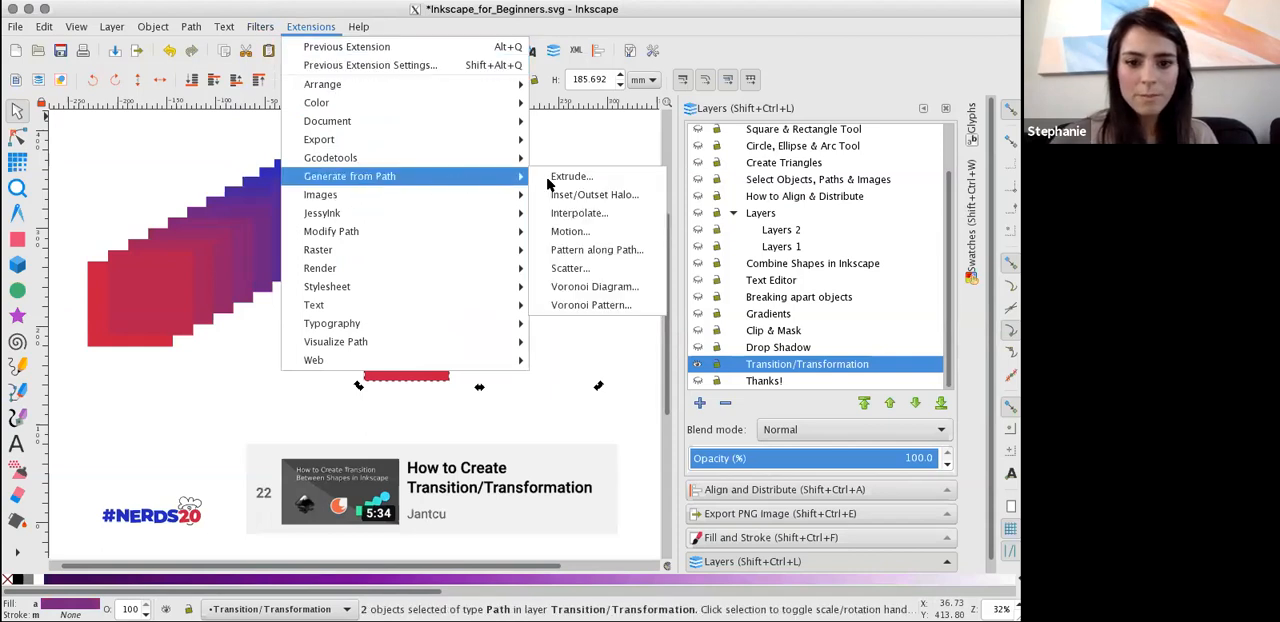
{"action": "left_click", "coordinate": [579, 213]}
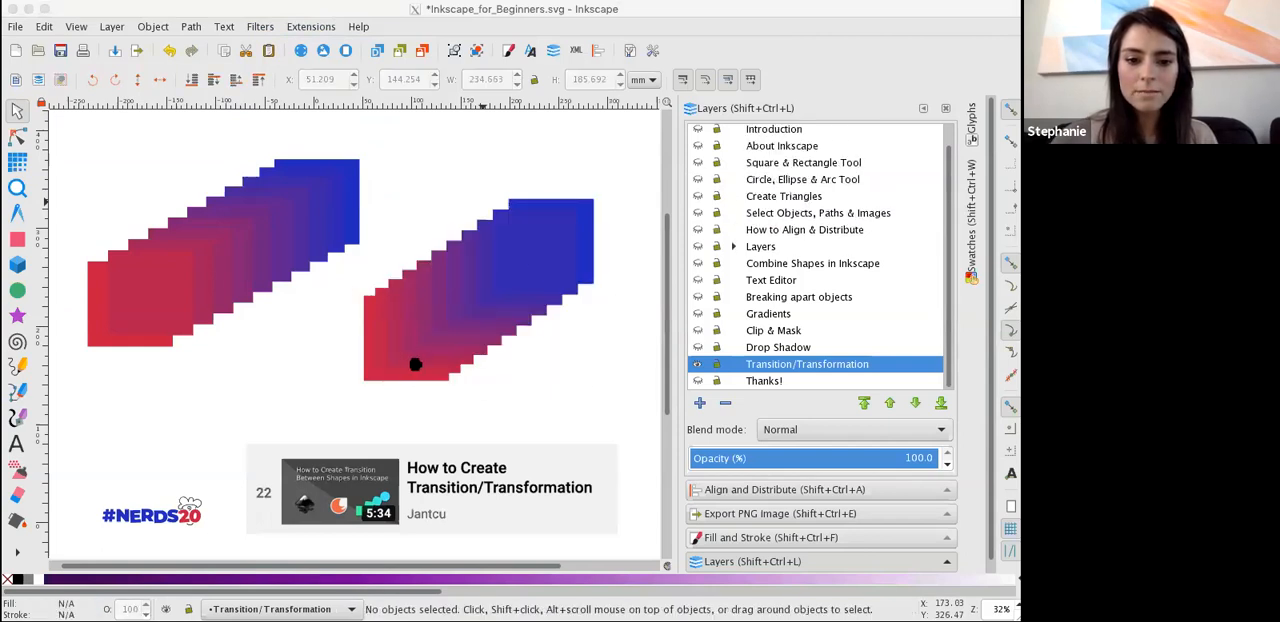
{"action": "key", "text": "ctrl+z"}
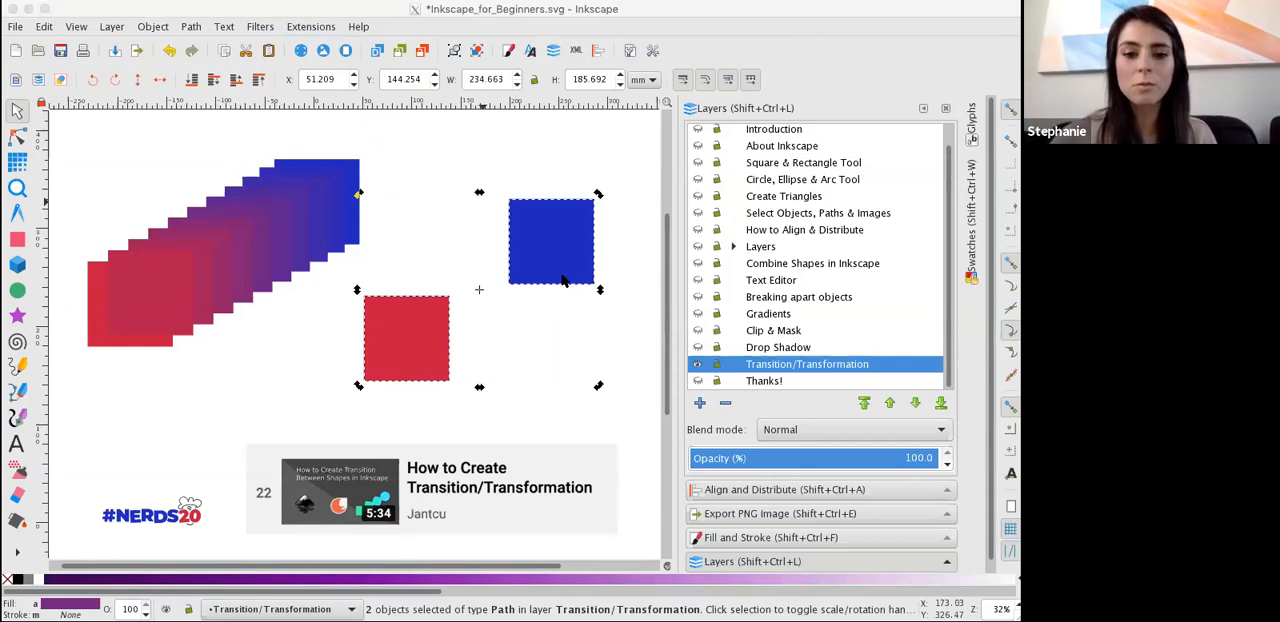
{"action": "key", "text": "ctrl+shift+z"}
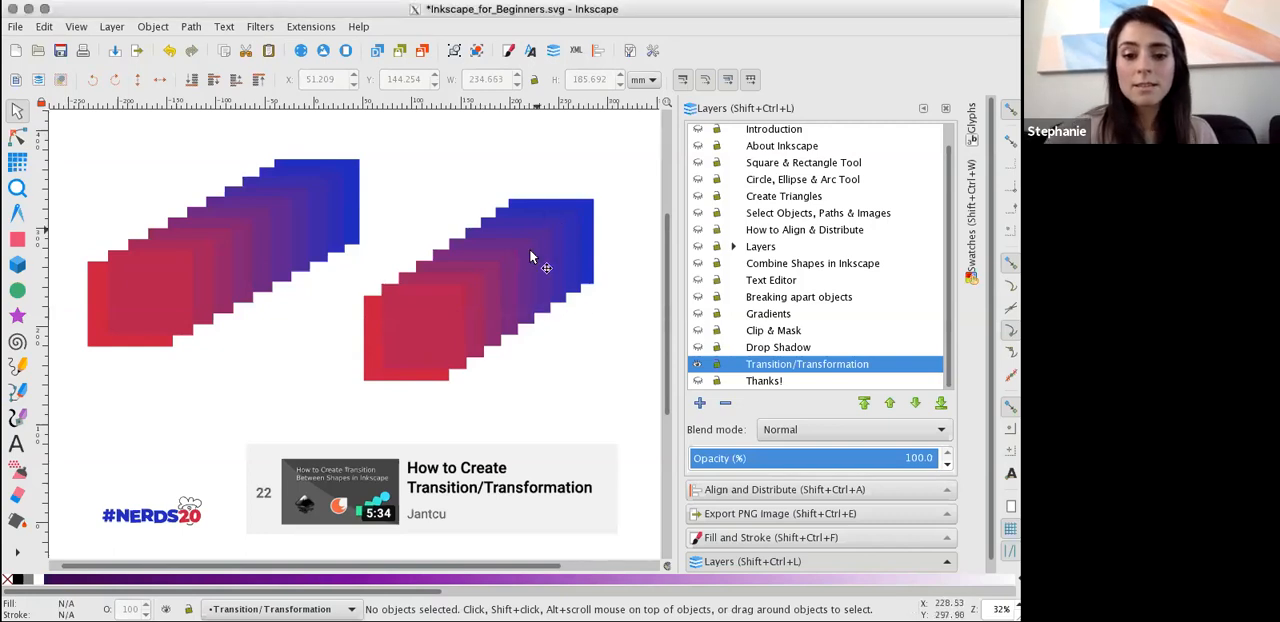
Hide the Transition/Transformation layer and show the Thanks! layer.
{"action": "left_click", "coordinate": [697, 364]}
{"action": "left_click", "coordinate": [697, 381]}
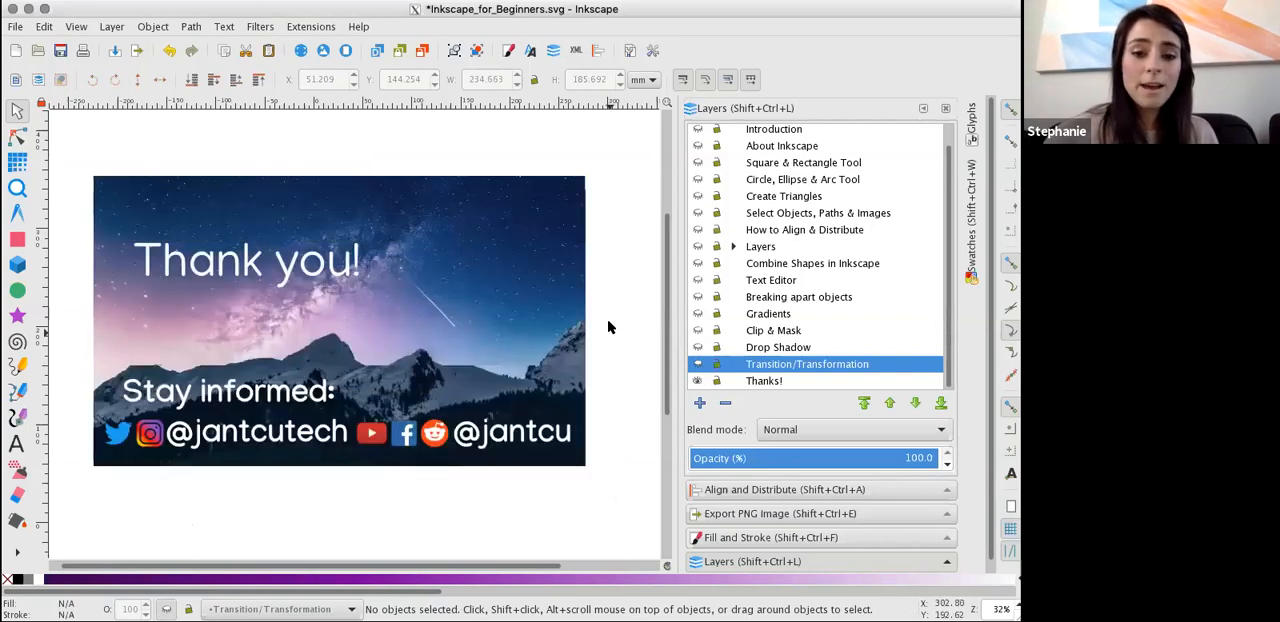